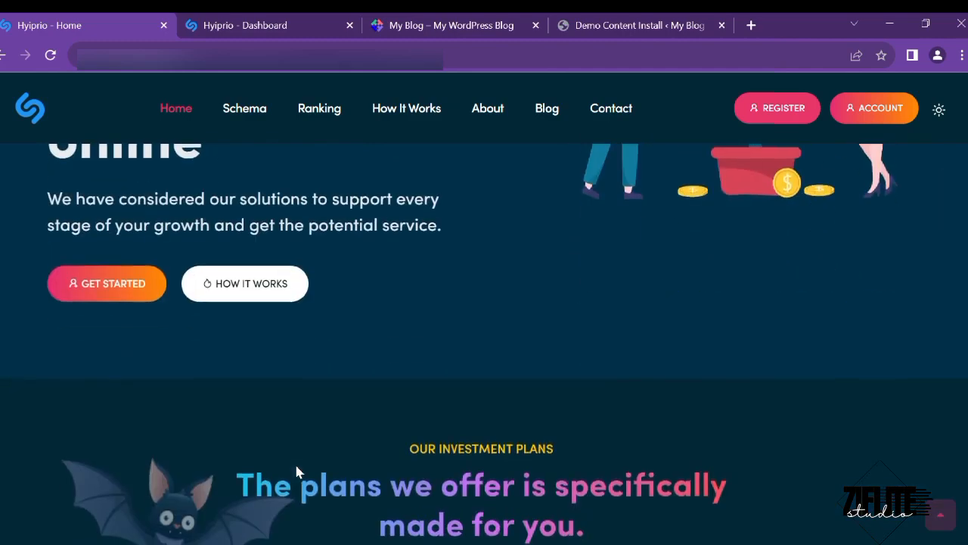
scroll(296, 454, down, 3)
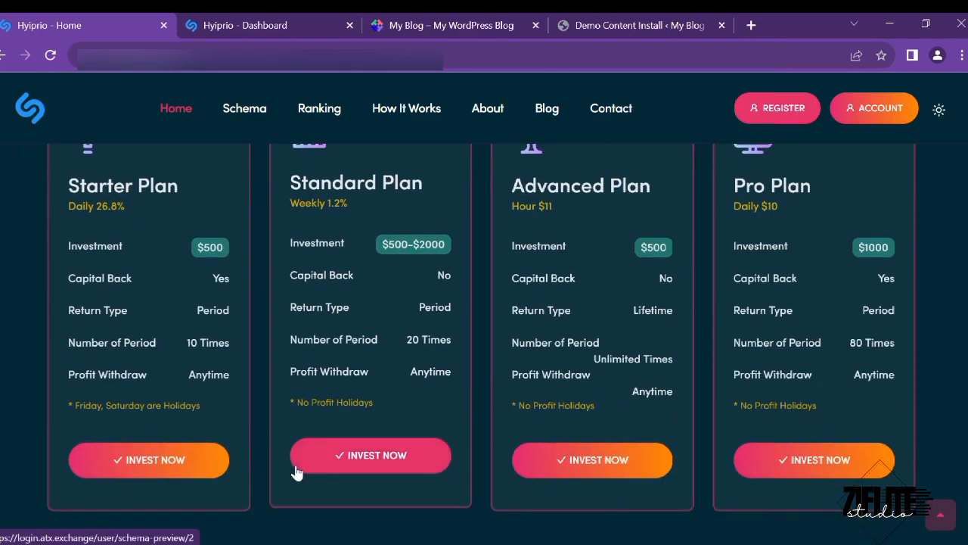
- Scroll the Hyiprio site and open the calculator's list of investment plans
scroll(296, 424, up, 2)
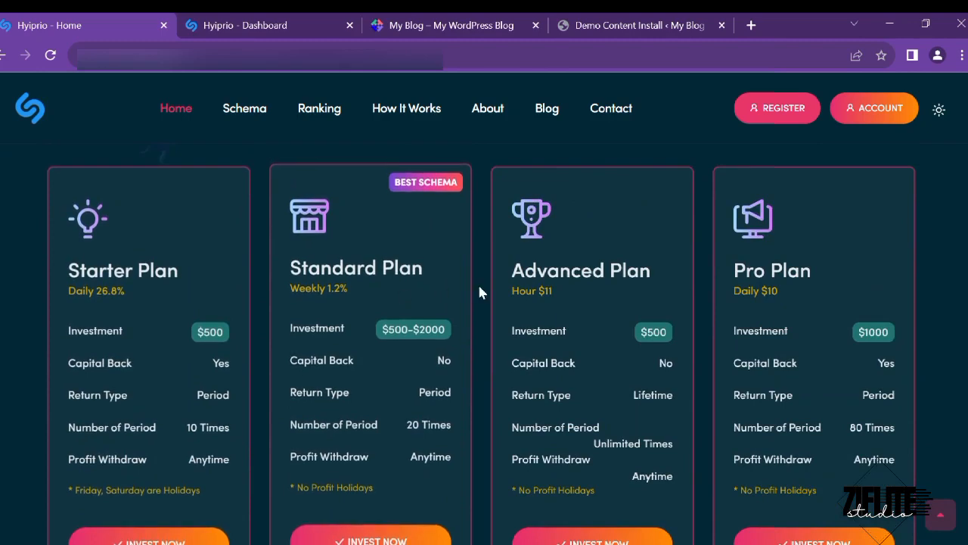
scroll(672, 463, down, 8)
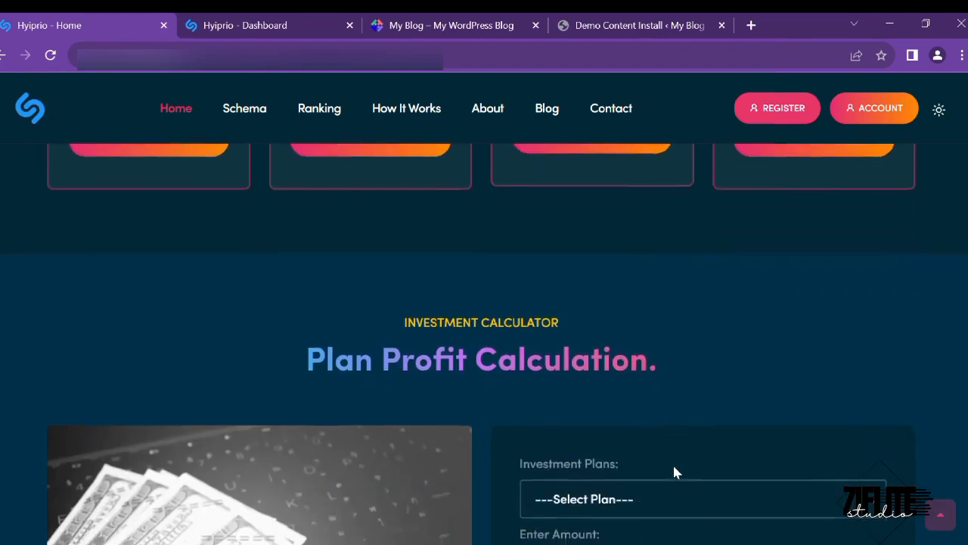
scroll(643, 423, up, 4)
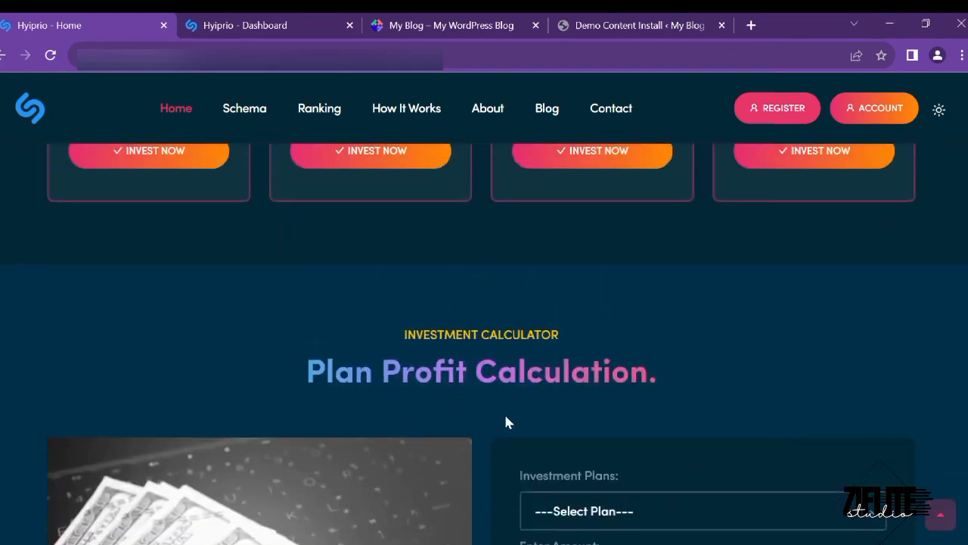
scroll(549, 408, down, 3)
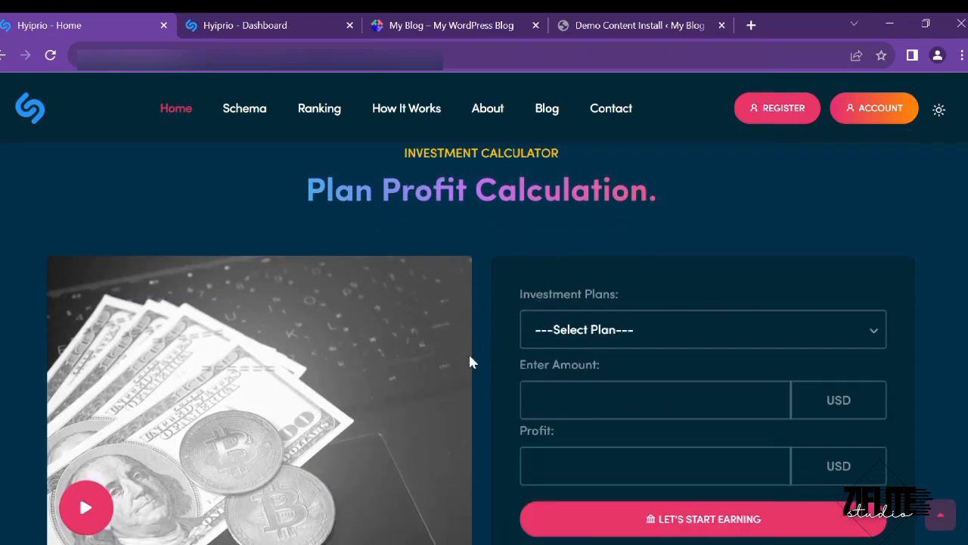
scroll(450, 502, down, 2)
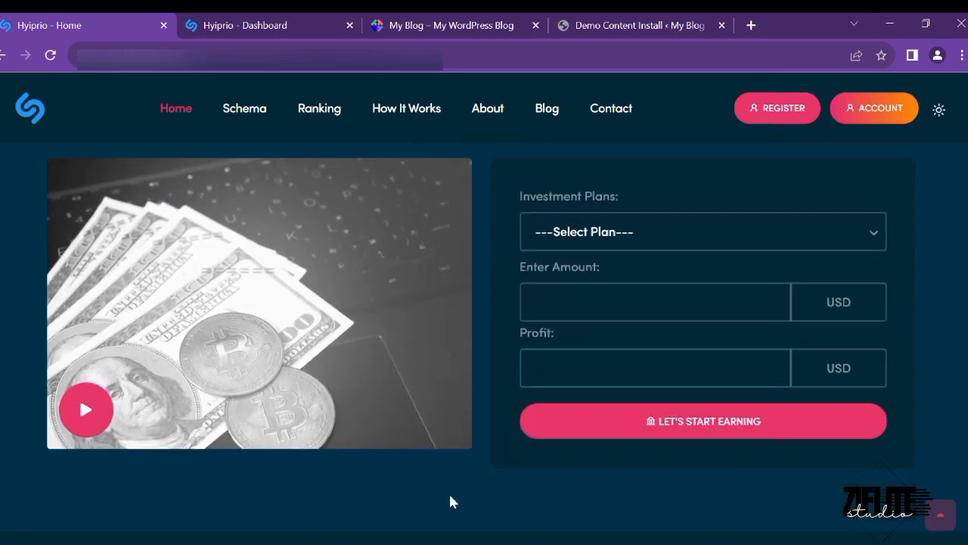
click(609, 239)
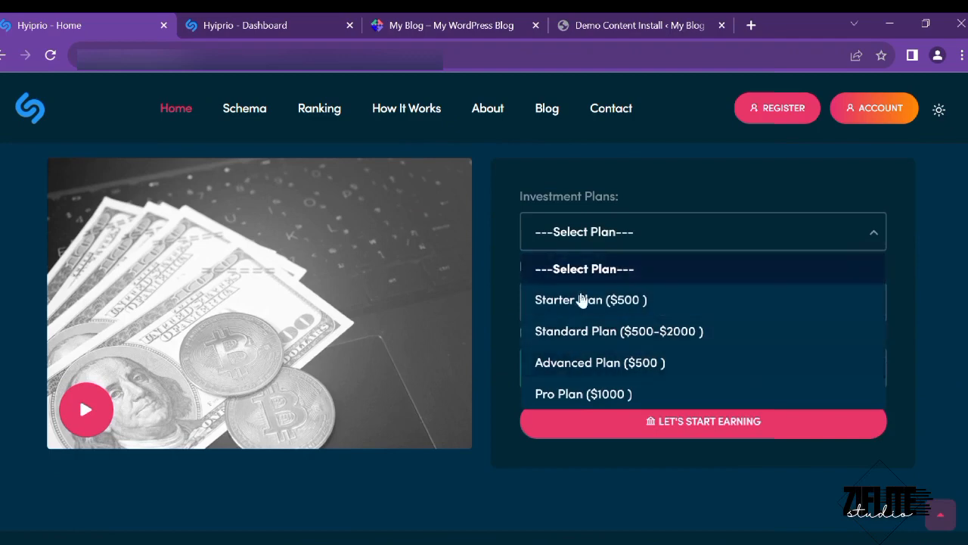
- Scroll through the registration page, then return to the home page
scroll(421, 473, down, 5)
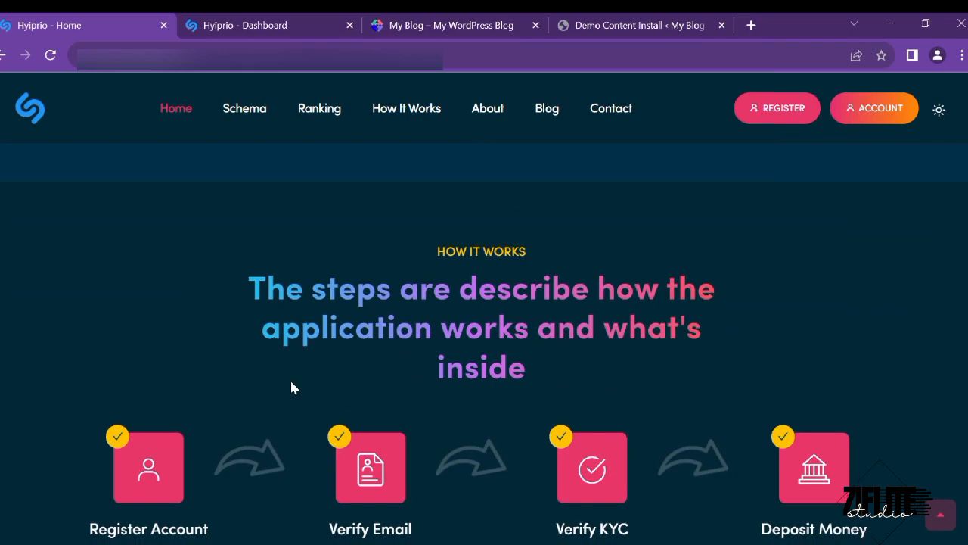
scroll(295, 363, down, 2)
scroll(285, 371, down, 3)
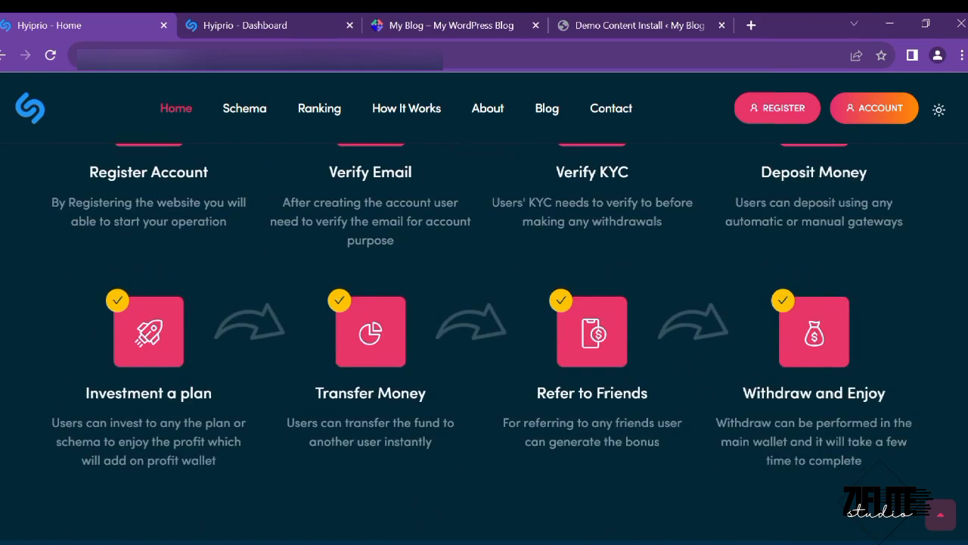
scroll(512, 428, down, 9)
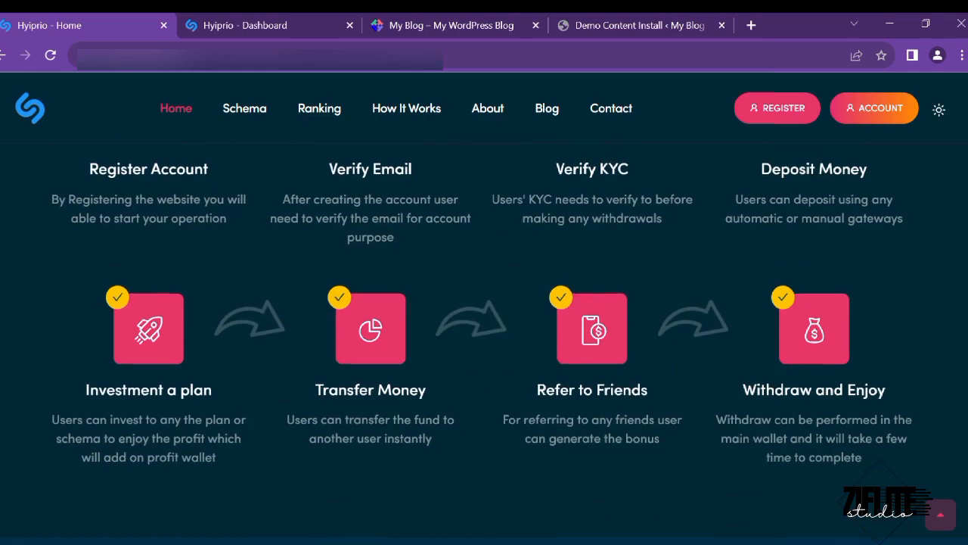
scroll(512, 428, down, 15)
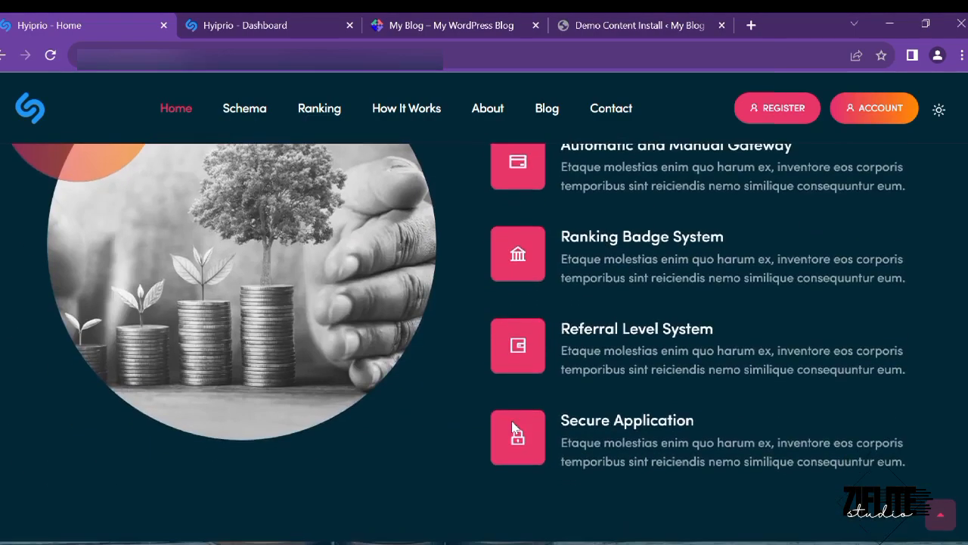
scroll(512, 429, down, 15)
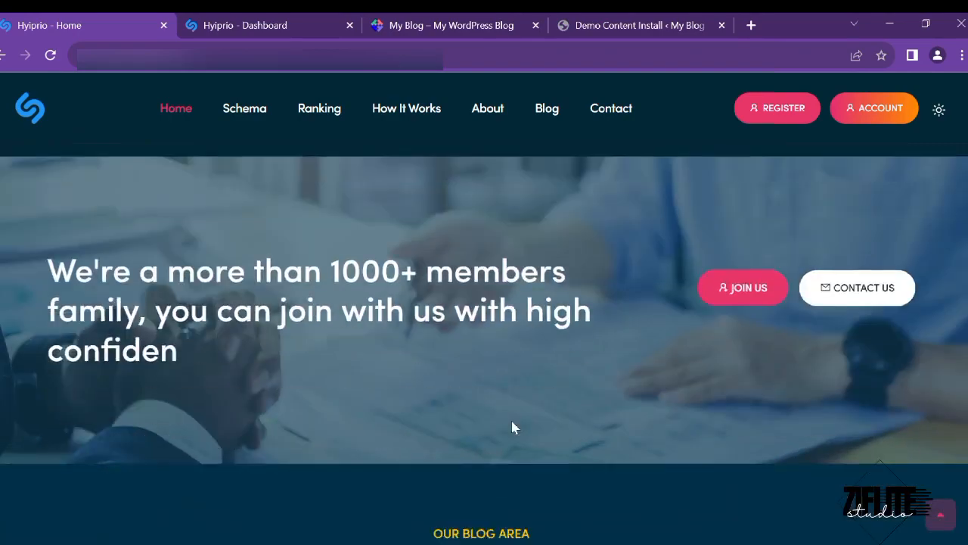
scroll(512, 428, up, 5)
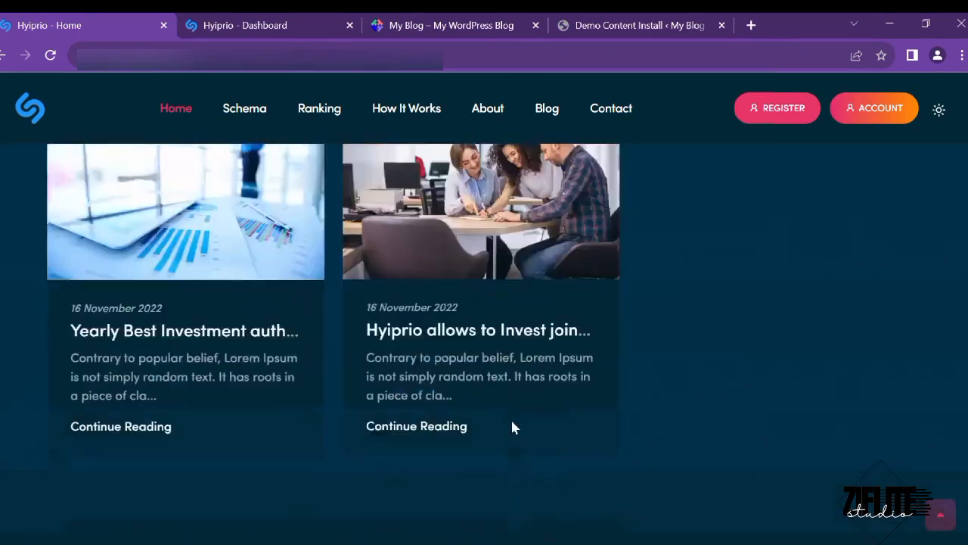
scroll(512, 428, down, 5)
scroll(512, 429, up, 12)
scroll(513, 429, up, 5)
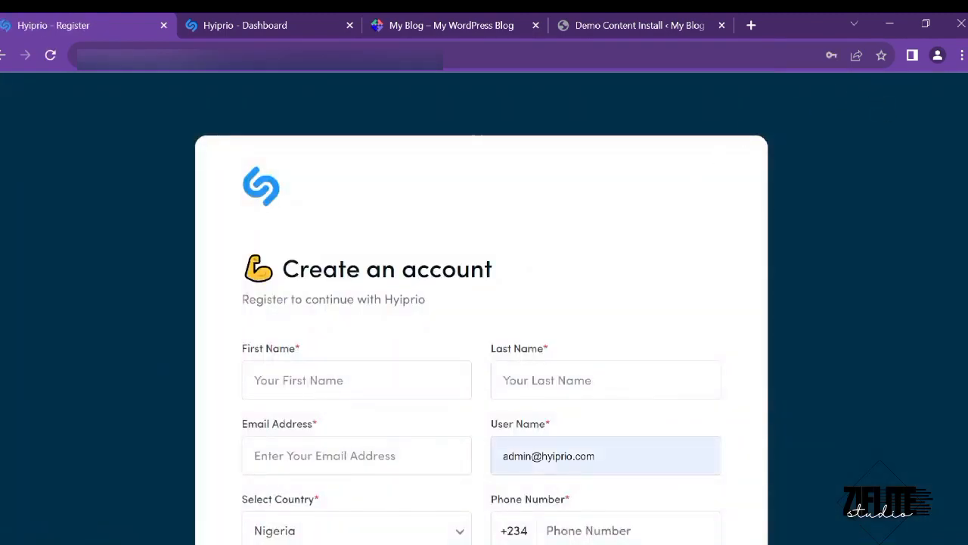
scroll(659, 373, down, 4)
scroll(659, 374, up, 4)
scroll(437, 415, down, 4)
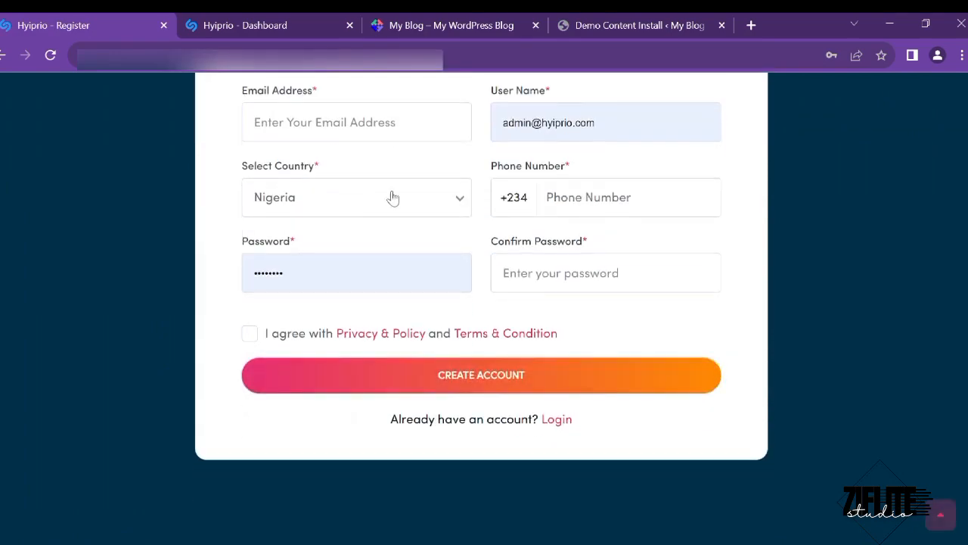
scroll(391, 196, up, 4)
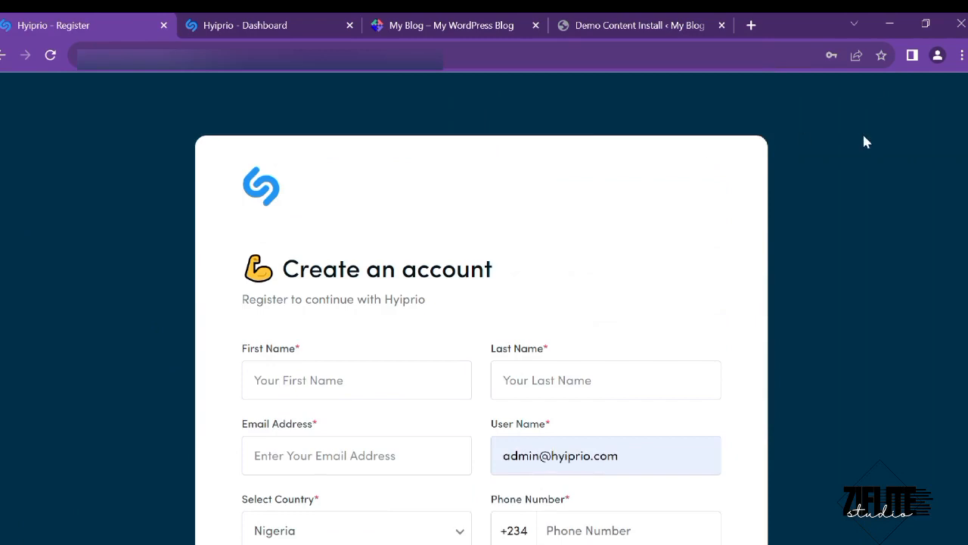
click(3, 54)
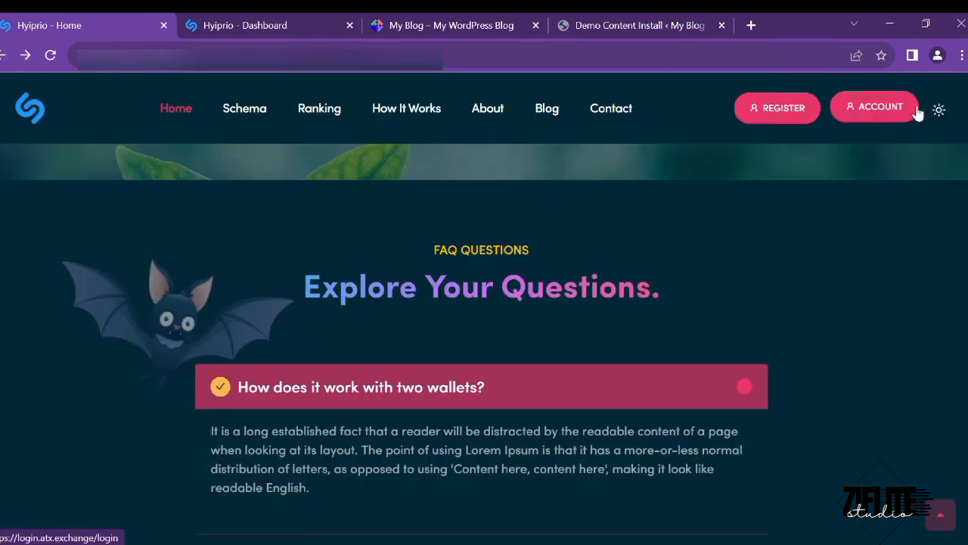
- Switch the site to the light theme and back to dark
click(939, 112)
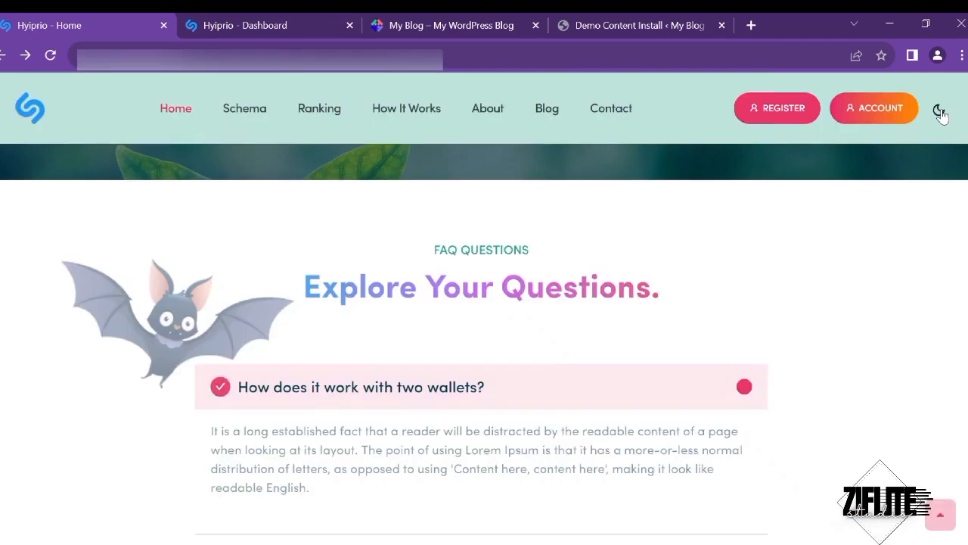
scroll(769, 457, down, 5)
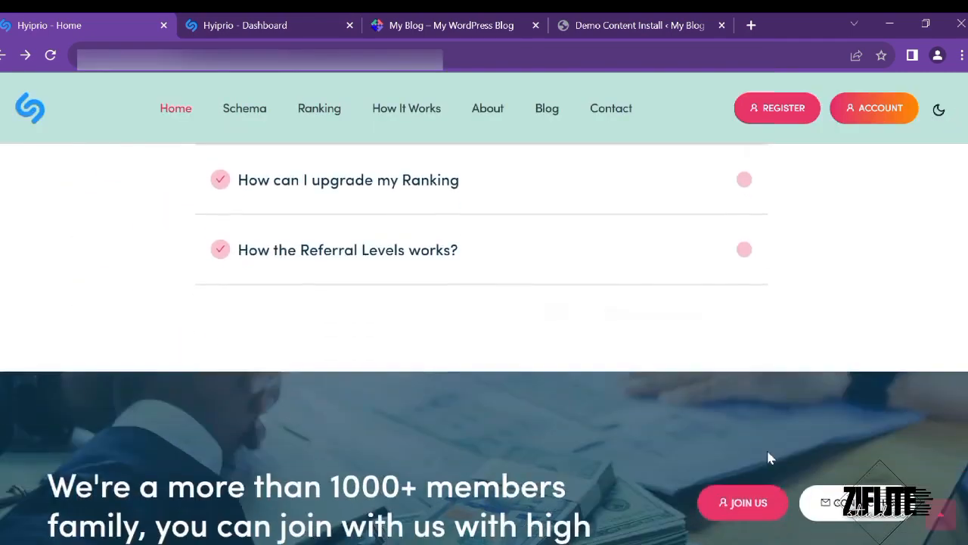
scroll(769, 456, up, 7)
click(940, 112)
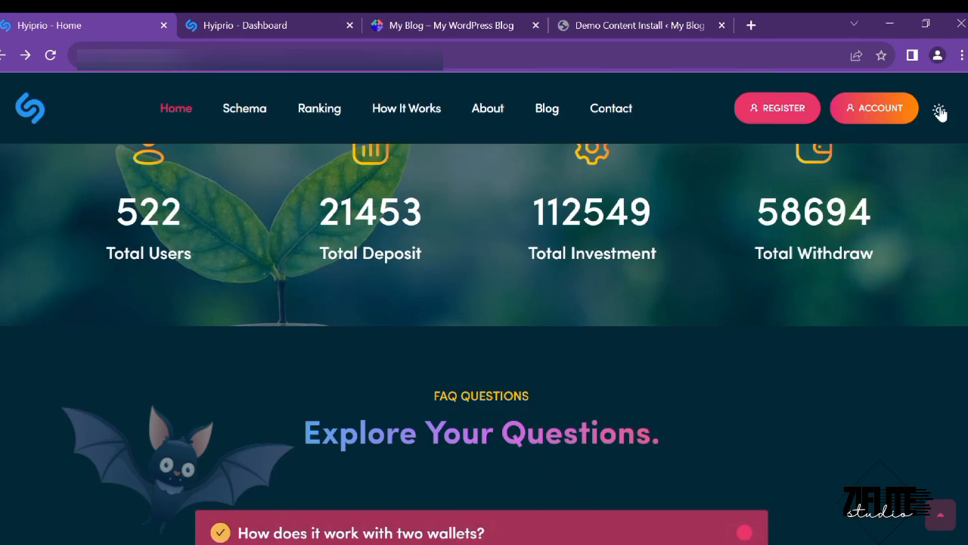
- Open the investment Schemas page and view it in the dark theme
click(260, 113)
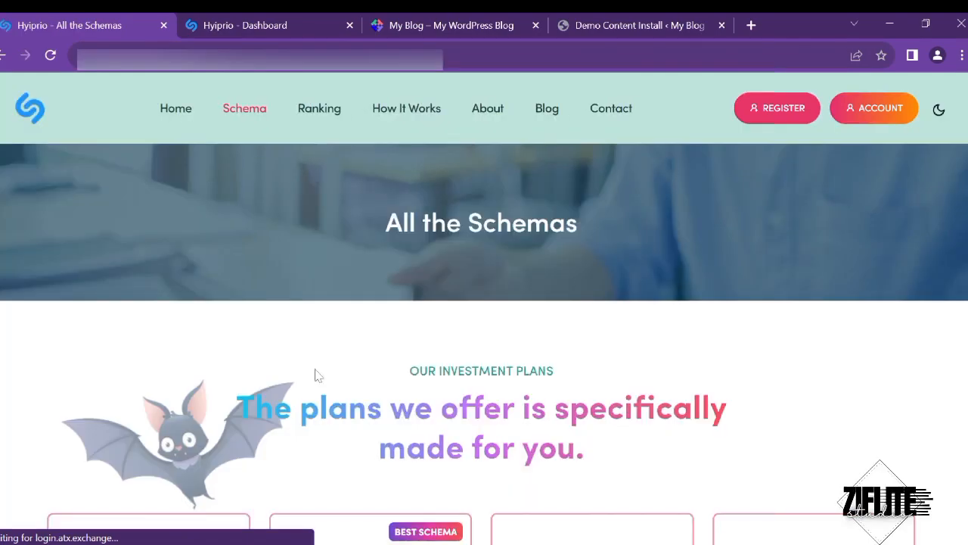
scroll(316, 374, down, 3)
scroll(363, 460, down, 4)
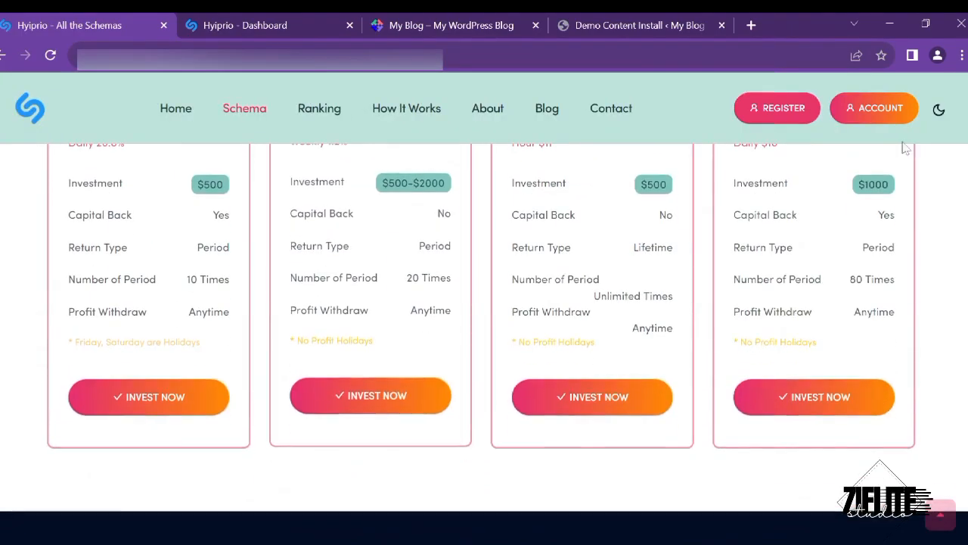
click(939, 112)
scroll(452, 329, up, 5)
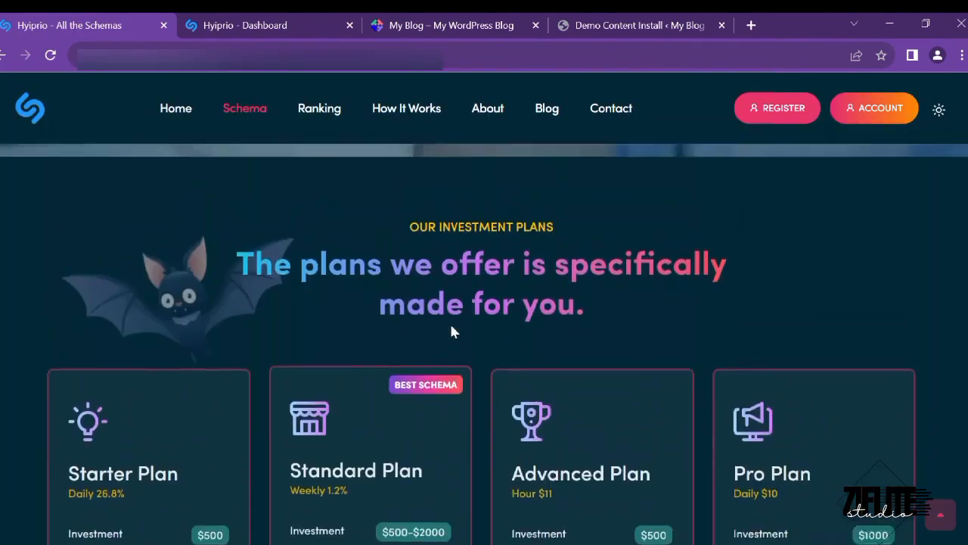
scroll(452, 329, down, 8)
scroll(451, 328, up, 5)
scroll(451, 331, up, 5)
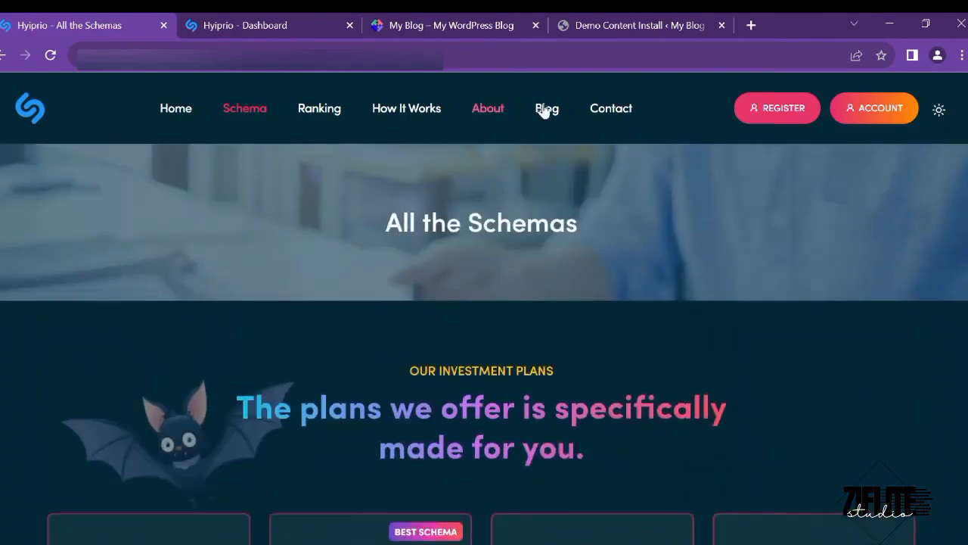
- Open the Contact Us page, then switch to the admin dashboard tab
click(612, 108)
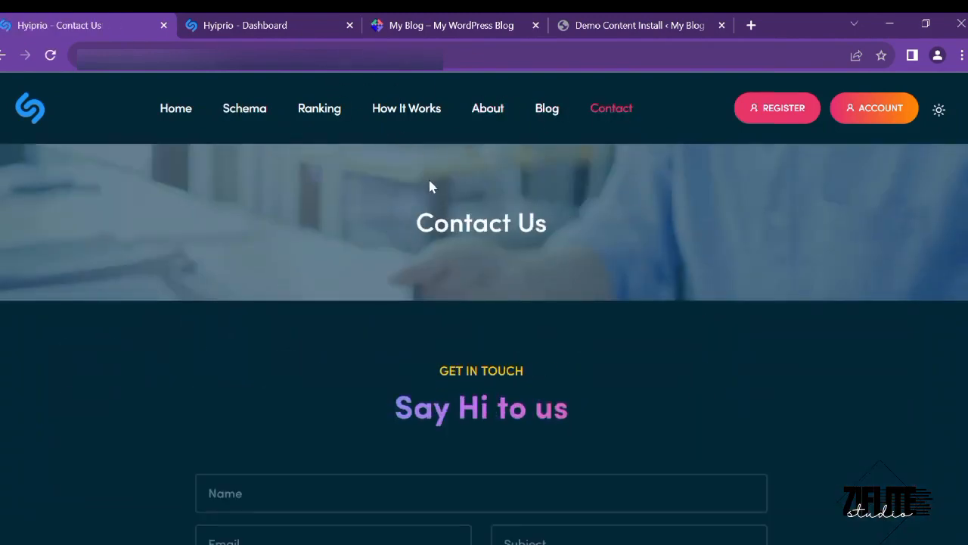
scroll(428, 187, down, 10)
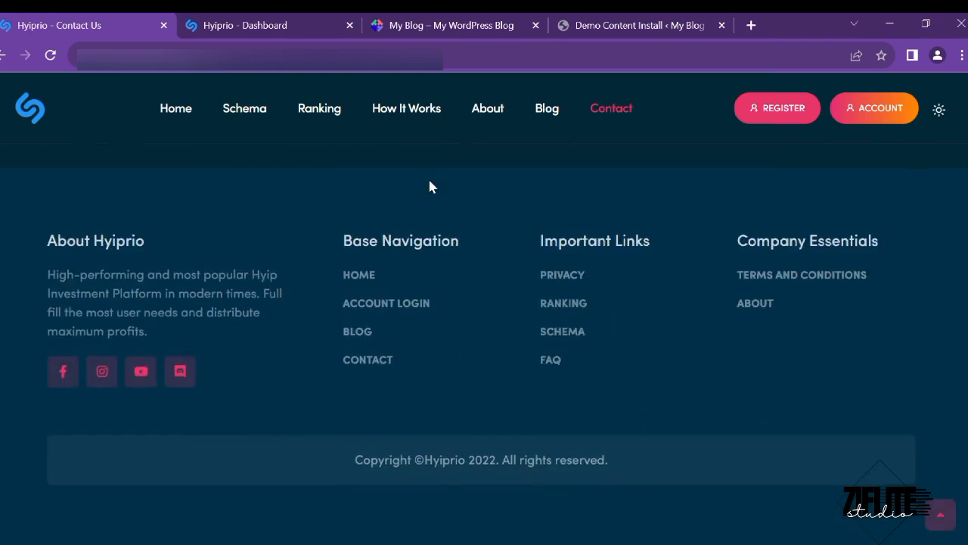
scroll(428, 186, up, 10)
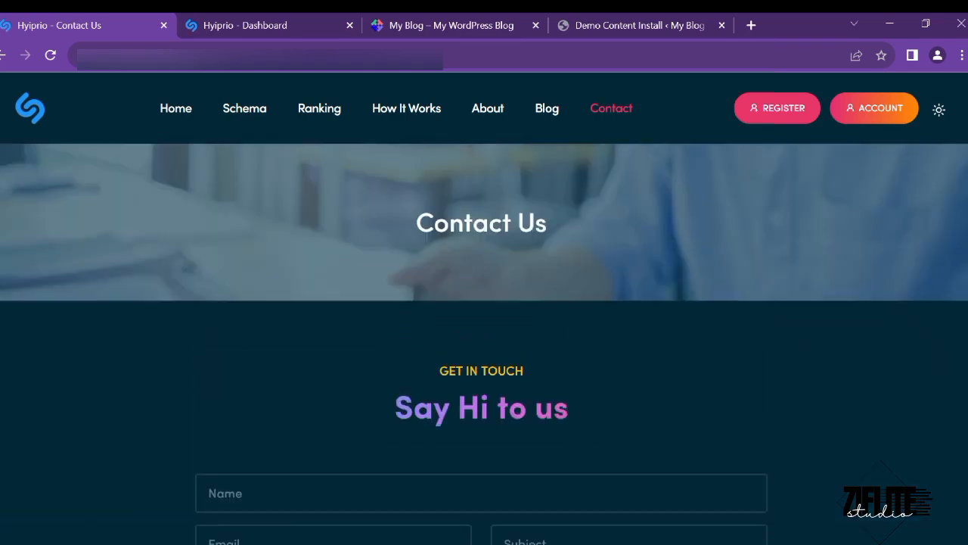
click(236, 17)
- Tour the admin dashboard's sidebar sections, then return to the 'Hyiprio - Contact Us' tab
scroll(189, 182, down, 2)
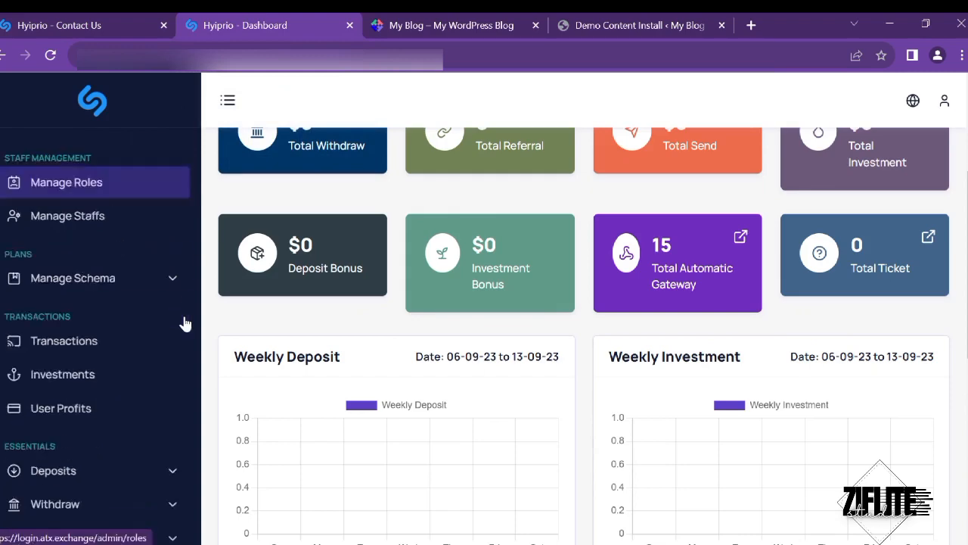
scroll(184, 323, down, 2)
scroll(184, 324, up, 5)
scroll(394, 164, up, 3)
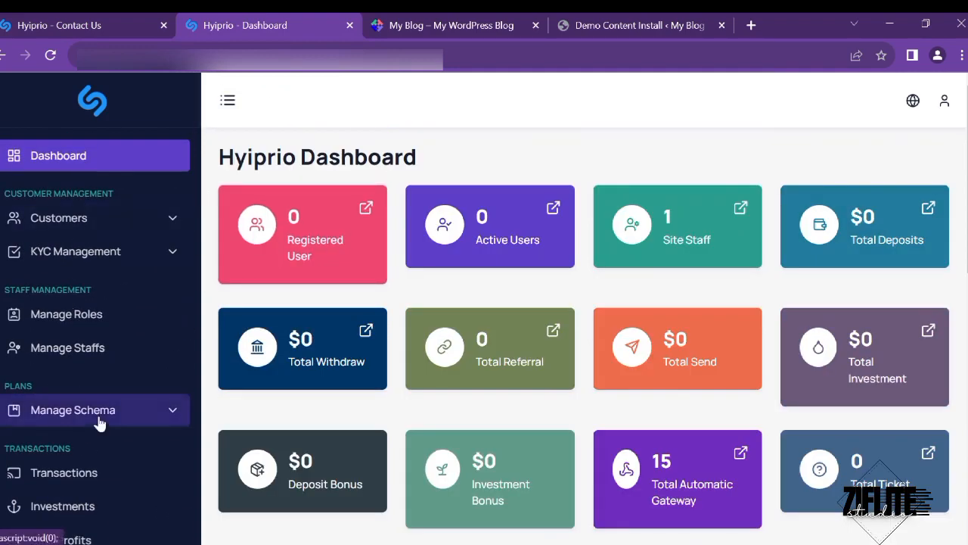
scroll(99, 424, down, 5)
scroll(183, 223, down, 2)
scroll(383, 350, down, 4)
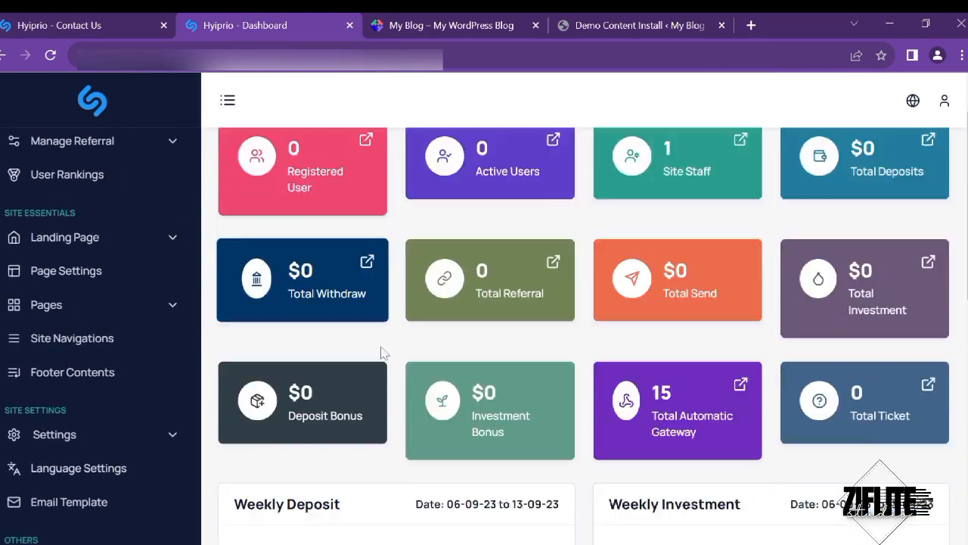
scroll(329, 214, up, 4)
scroll(431, 175, down, 1)
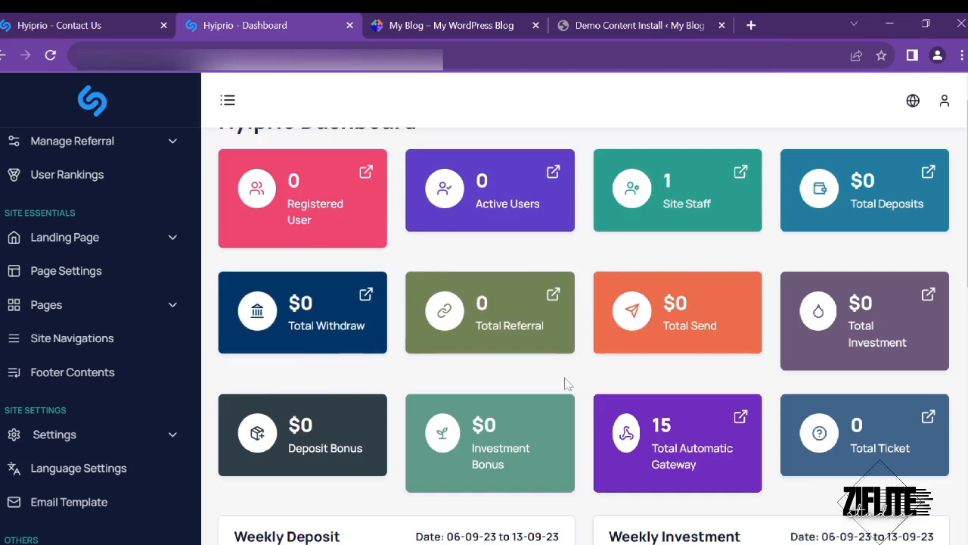
scroll(484, 326, up, 1)
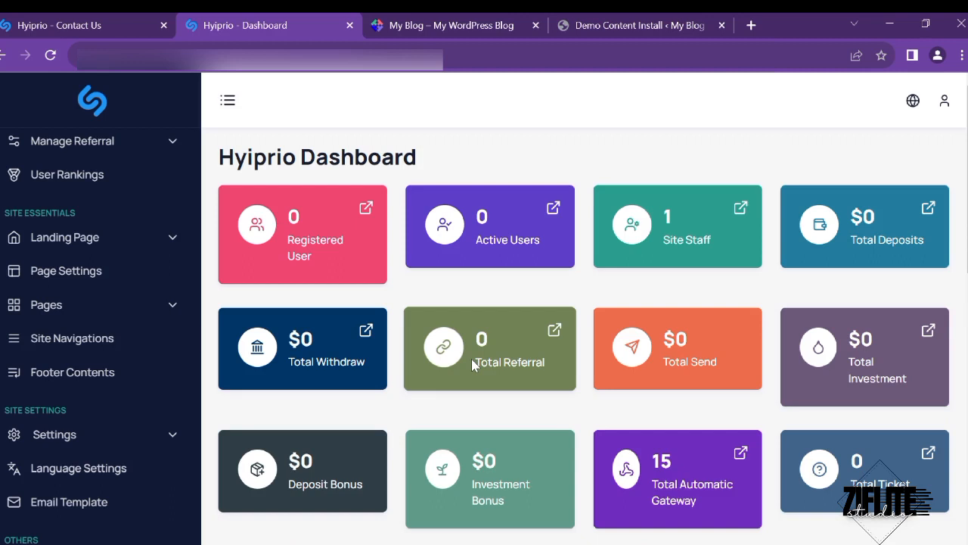
scroll(60, 305, up, 5)
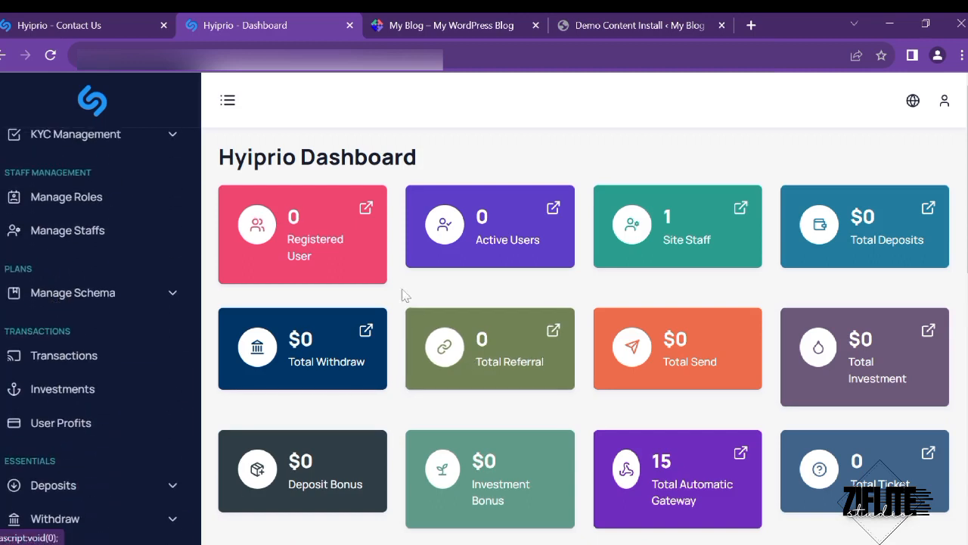
scroll(64, 251, up, 3)
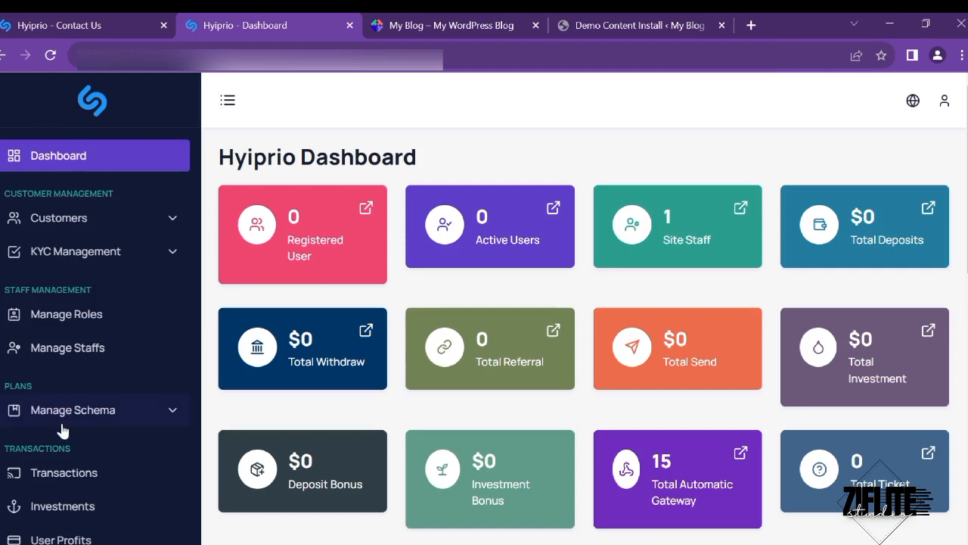
scroll(60, 431, down, 1)
scroll(62, 430, up, 1)
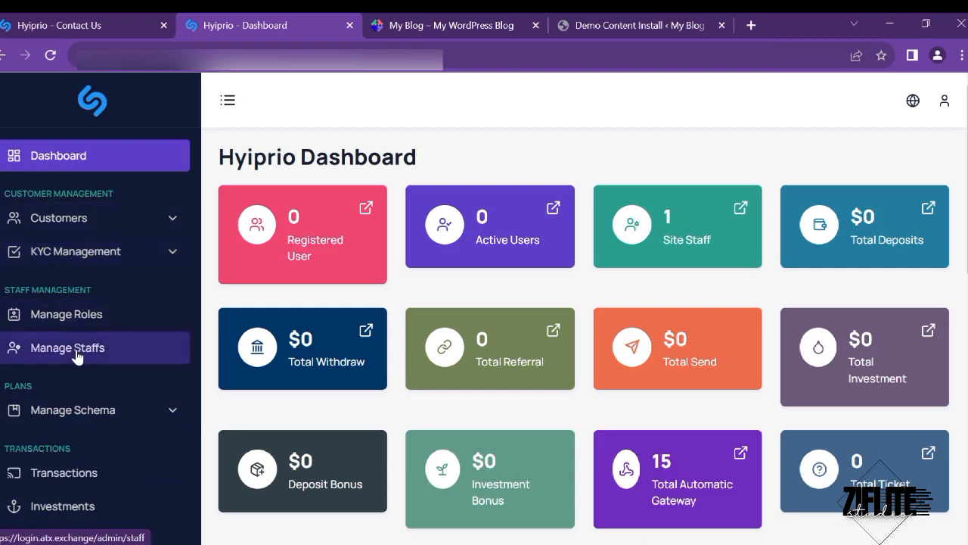
scroll(76, 345, down, 2)
scroll(58, 423, down, 2)
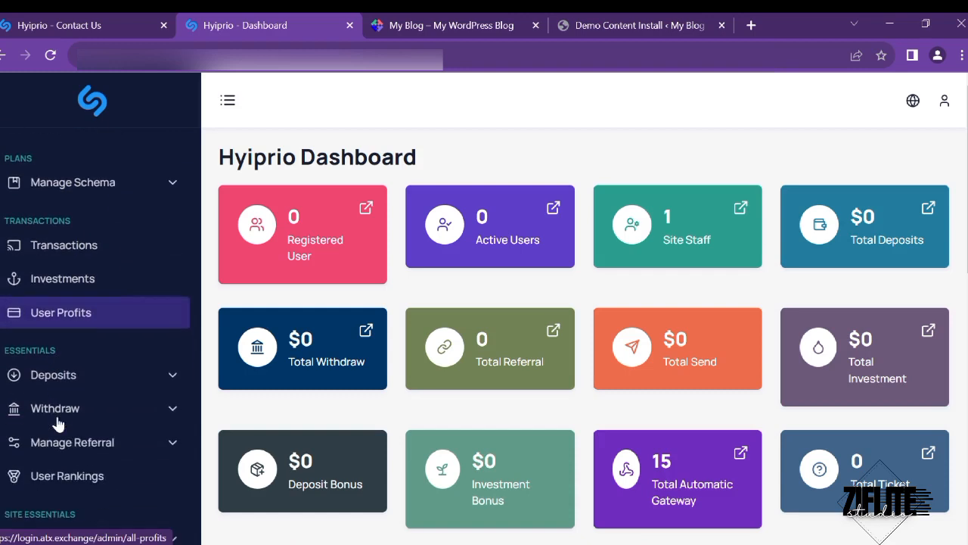
click(94, 16)
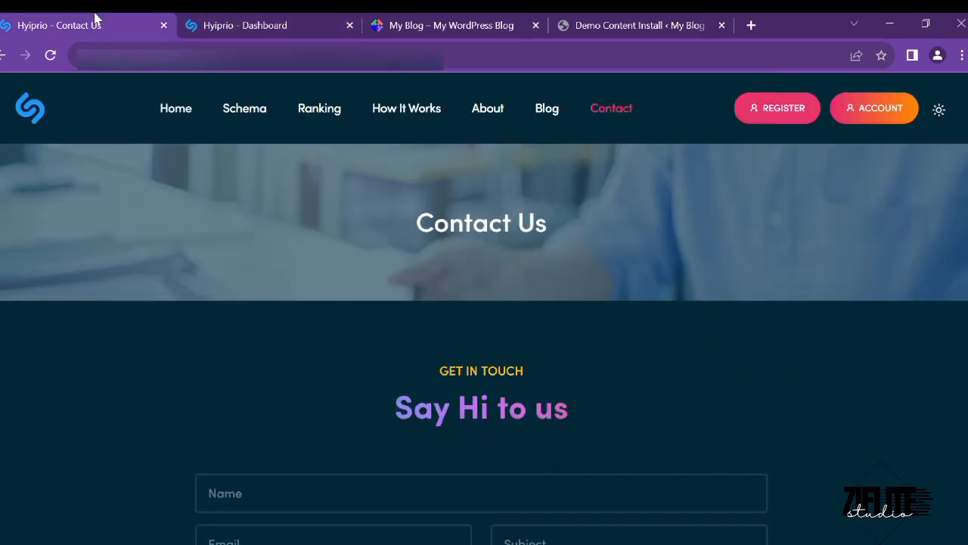
- Open the Home page and scroll to the Payment Gateway We Accept logos
click(181, 113)
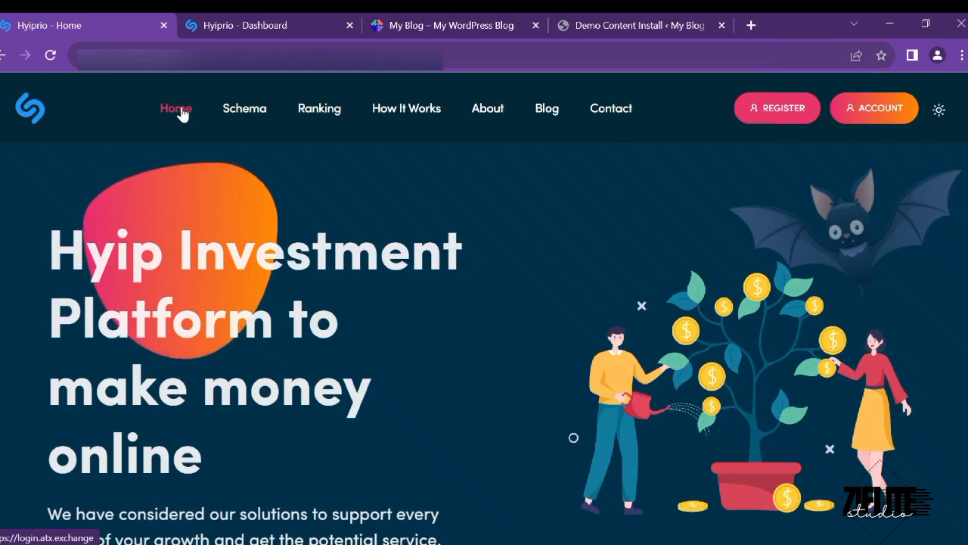
scroll(241, 473, down, 10)
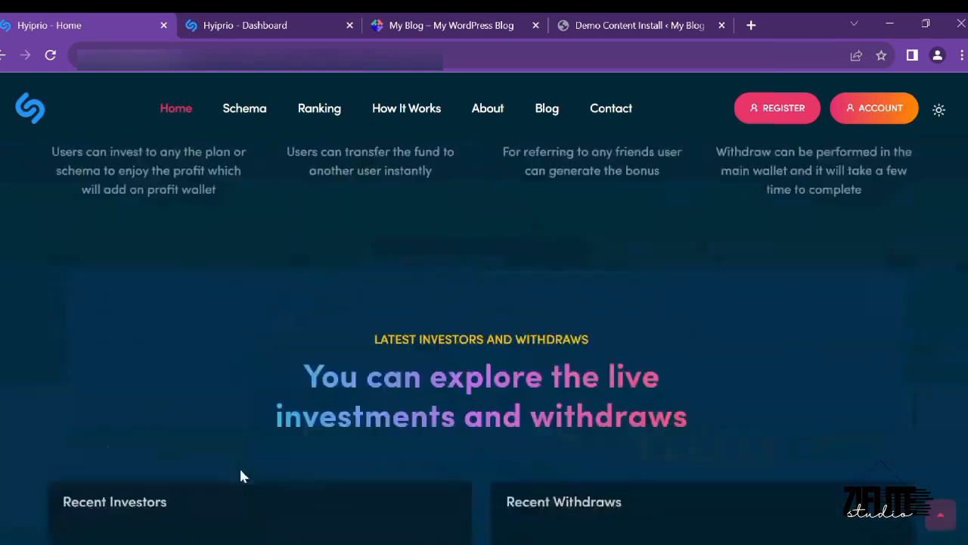
scroll(240, 474, down, 15)
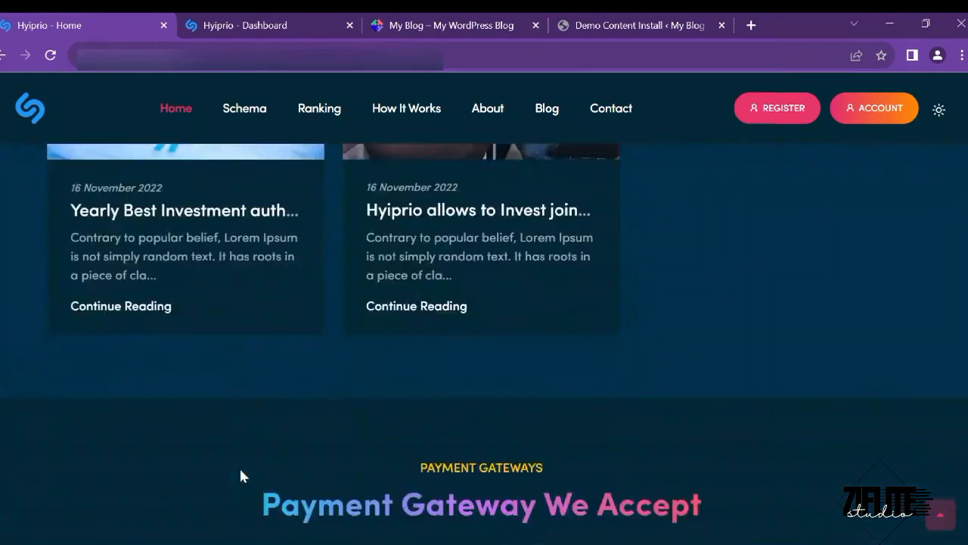
scroll(240, 475, down, 8)
scroll(241, 475, up, 6)
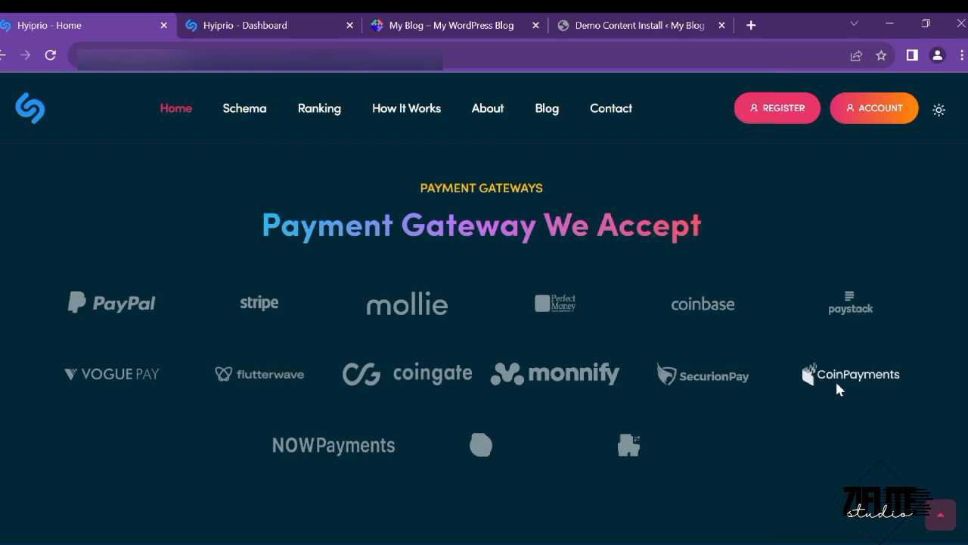
click(262, 22)
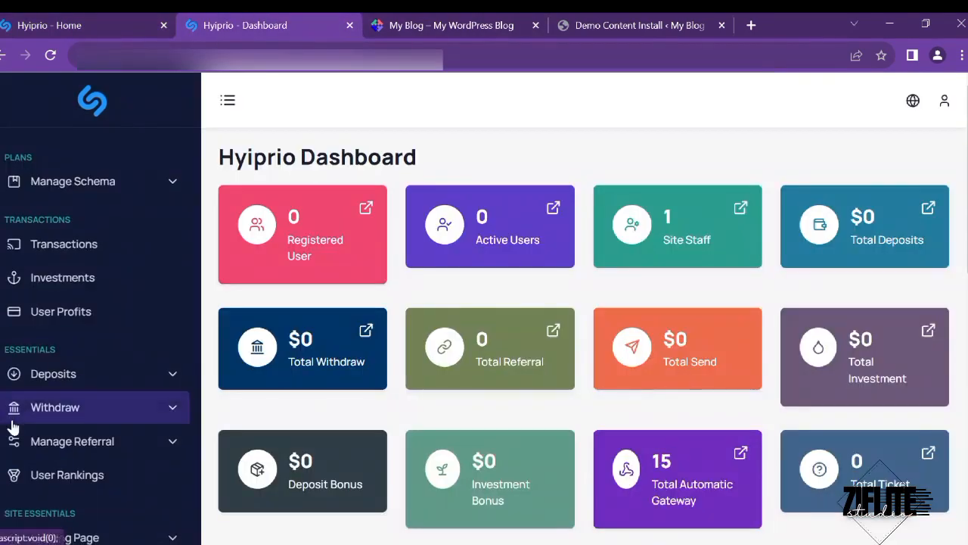
scroll(10, 426, down, 10)
scroll(12, 426, down, 5)
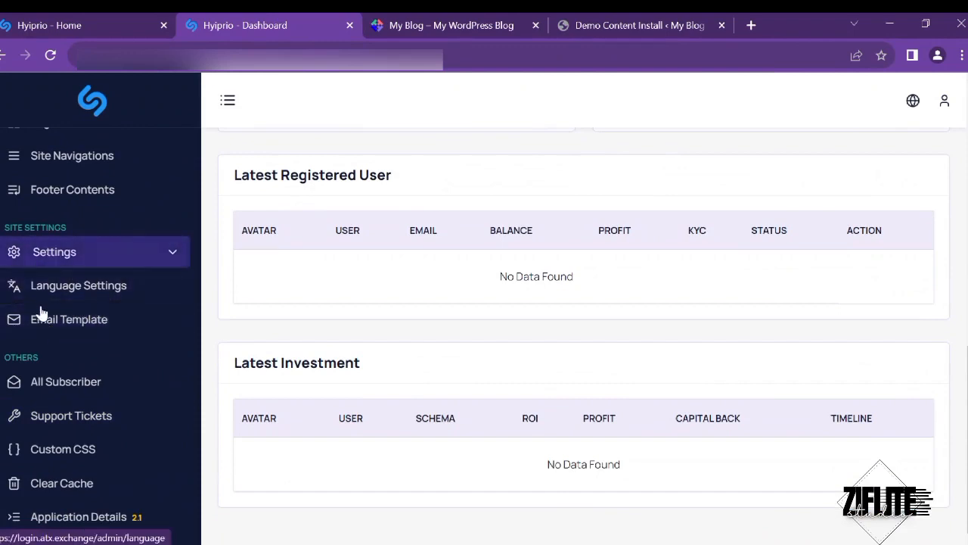
scroll(45, 295, up, 1)
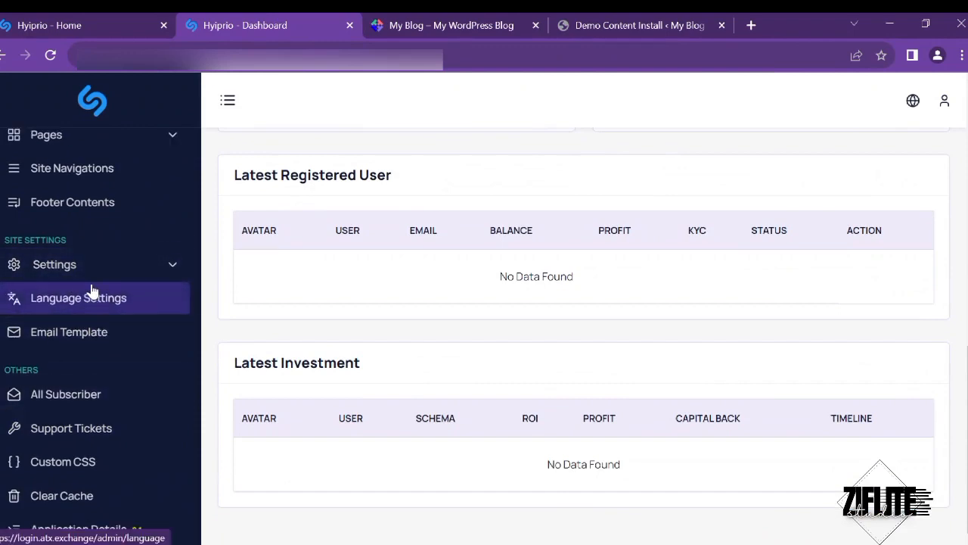
scroll(60, 321, up, 3)
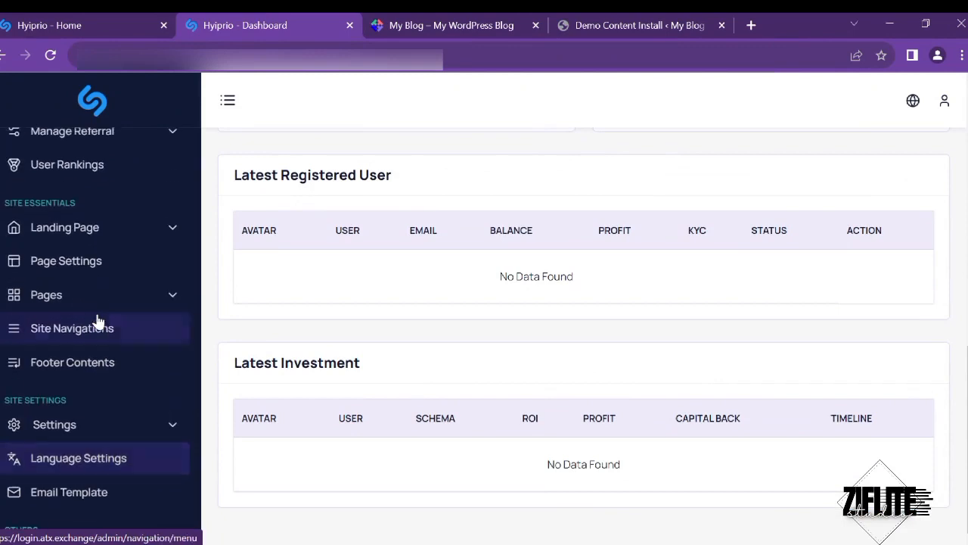
scroll(30, 273, up, 3)
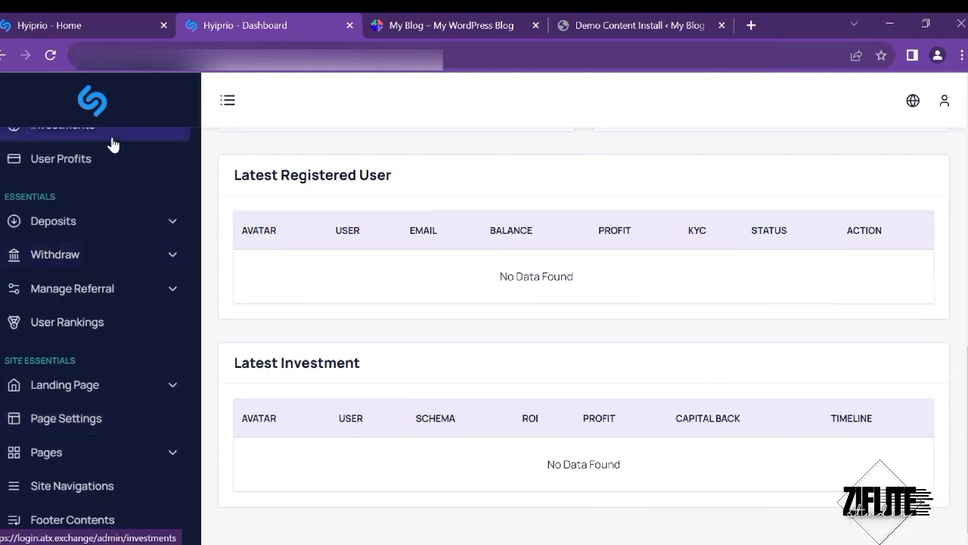
scroll(56, 189, up, 8)
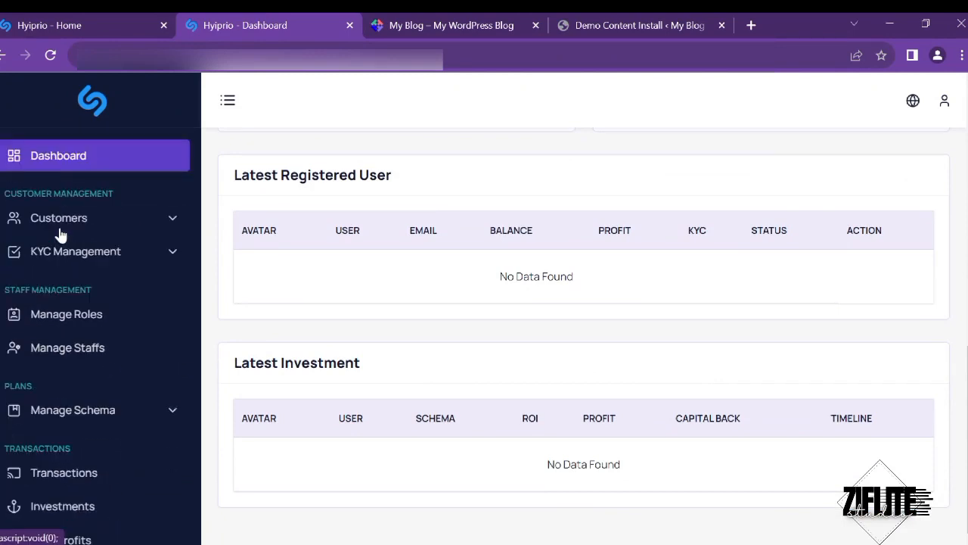
click(91, 18)
scroll(243, 409, up, 20)
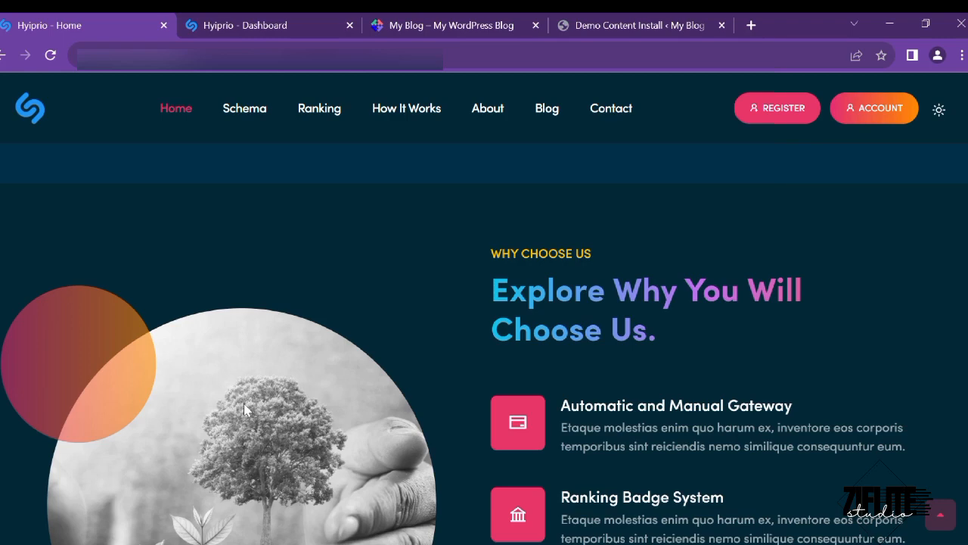
scroll(244, 403, up, 15)
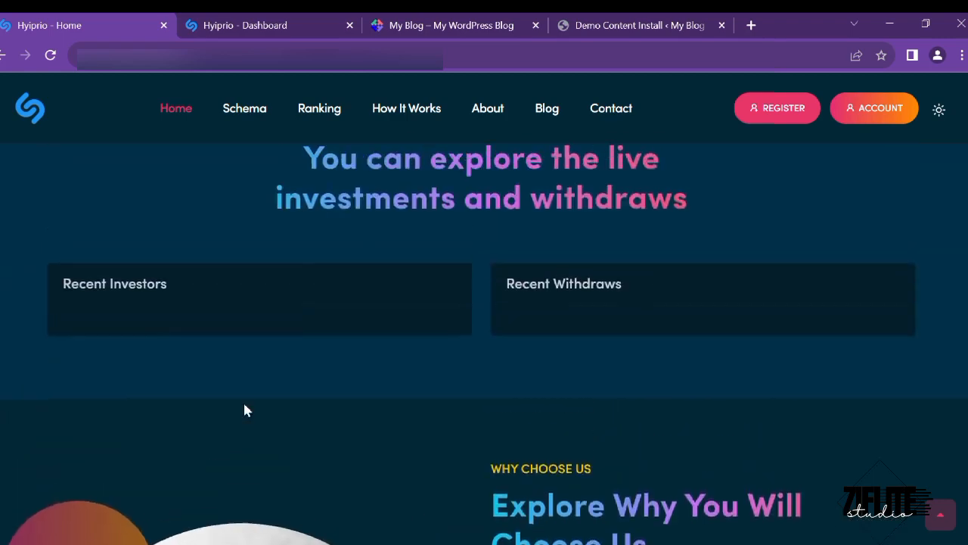
scroll(244, 410, up, 1)
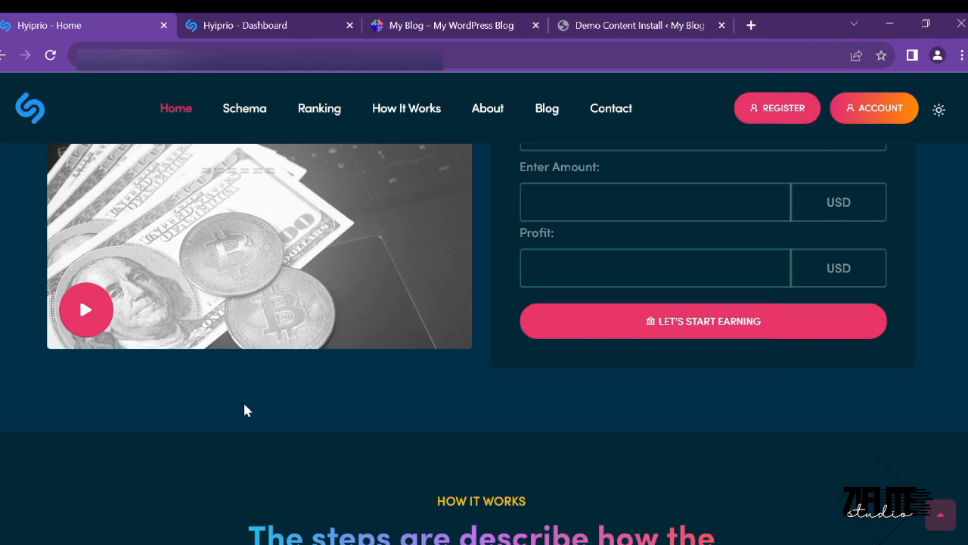
scroll(243, 410, up, 10)
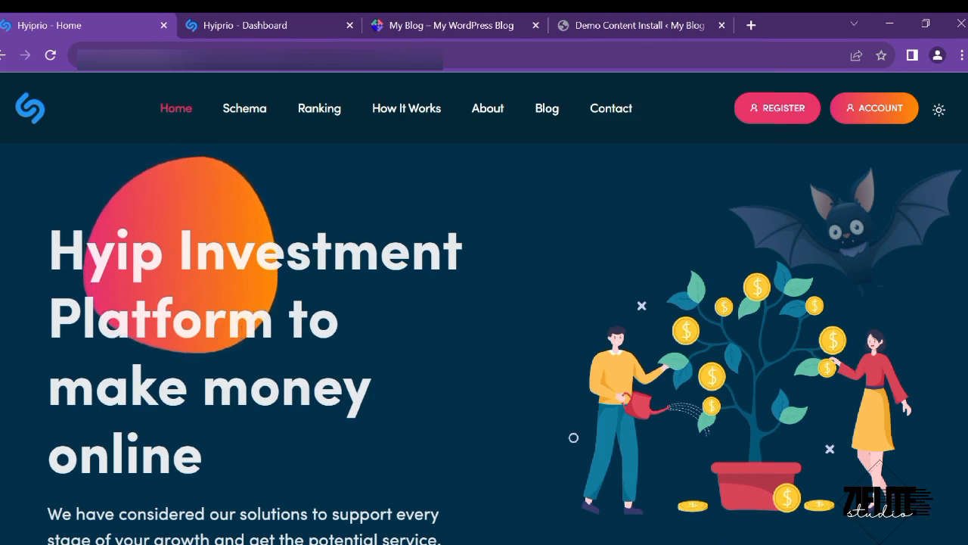
- Switch to the WordPress My Blog tab and scroll through the demo site
click(459, 19)
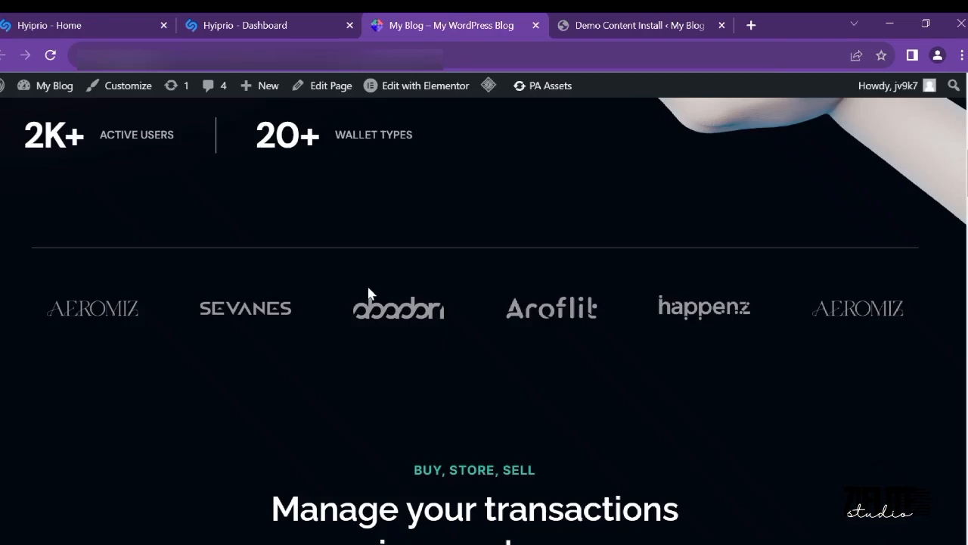
scroll(370, 295, up, 10)
scroll(369, 294, down, 4)
scroll(369, 294, up, 4)
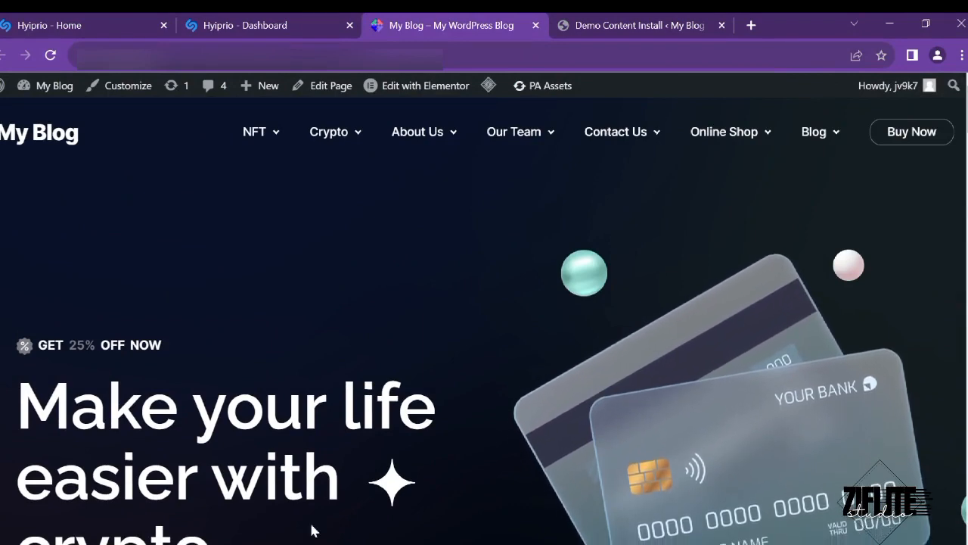
scroll(428, 399, down, 8)
scroll(429, 407, down, 12)
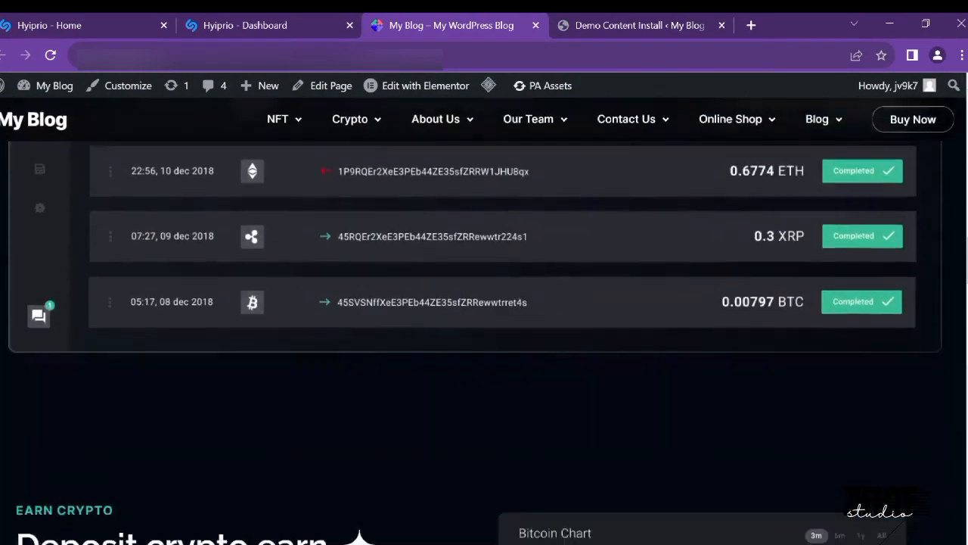
scroll(429, 407, up, 10)
scroll(429, 409, down, 15)
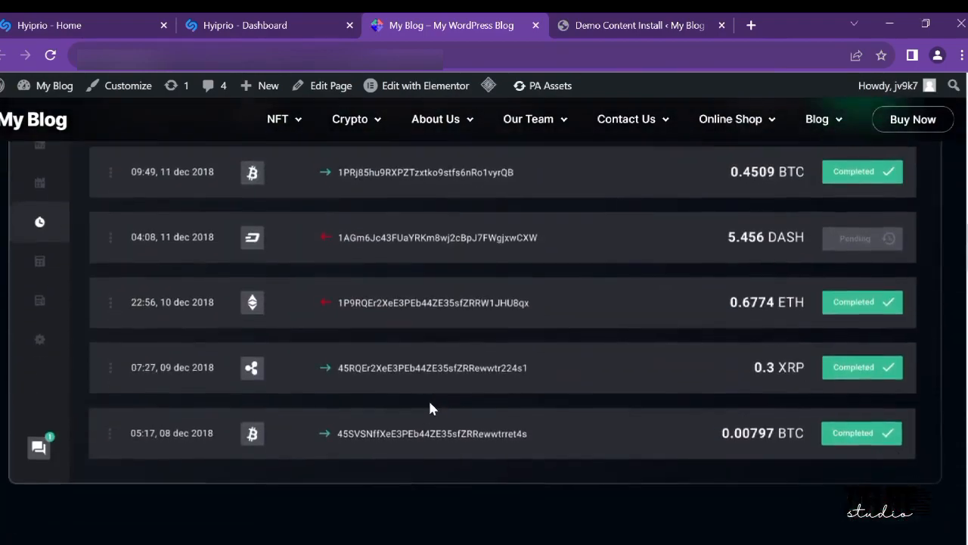
scroll(430, 409, down, 15)
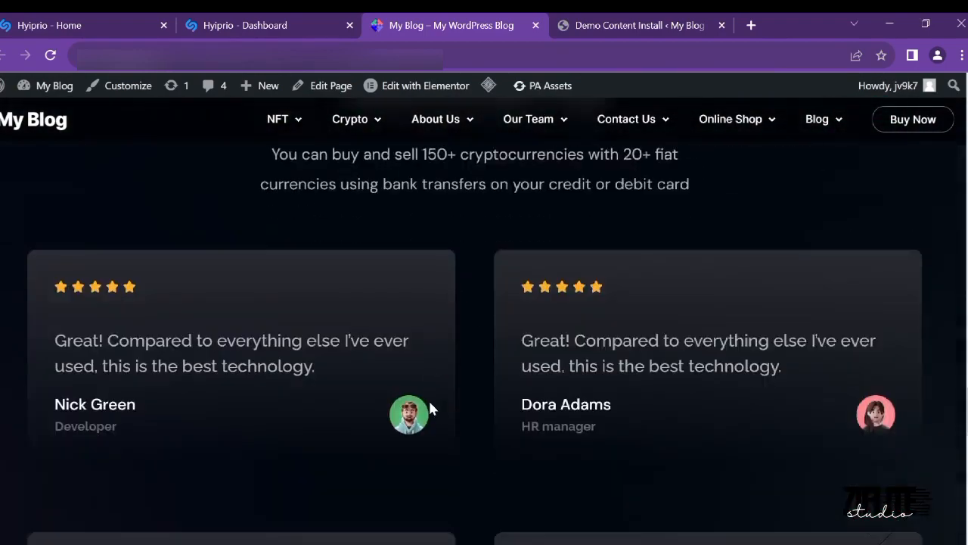
scroll(429, 409, up, 20)
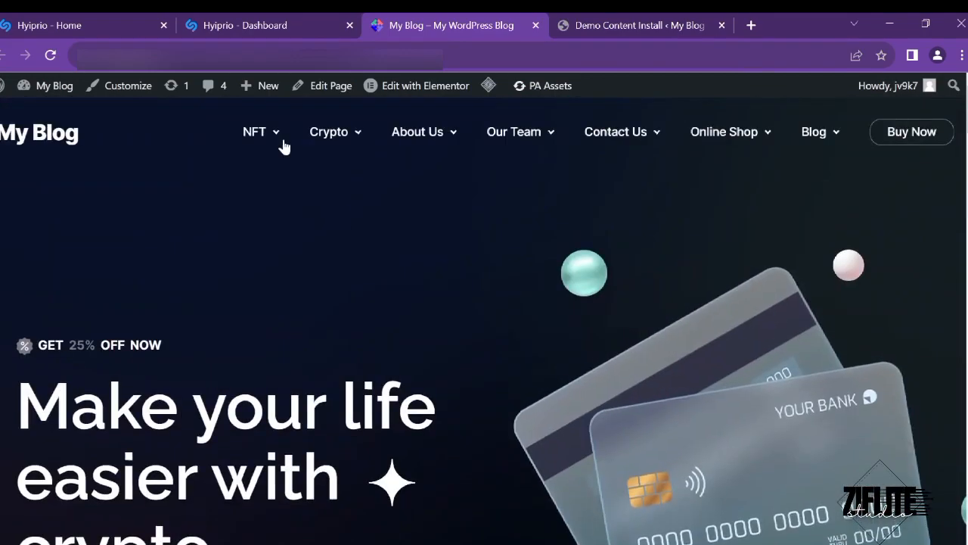
- Open NFT Landing Page from the NFT menu and view its hero section
mouse_move(274, 136)
click(276, 188)
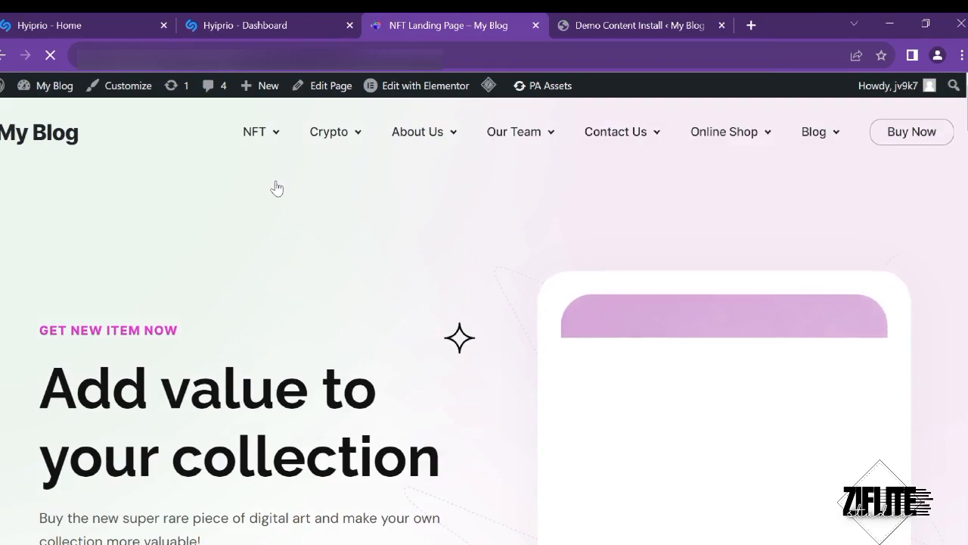
scroll(257, 388, down, 15)
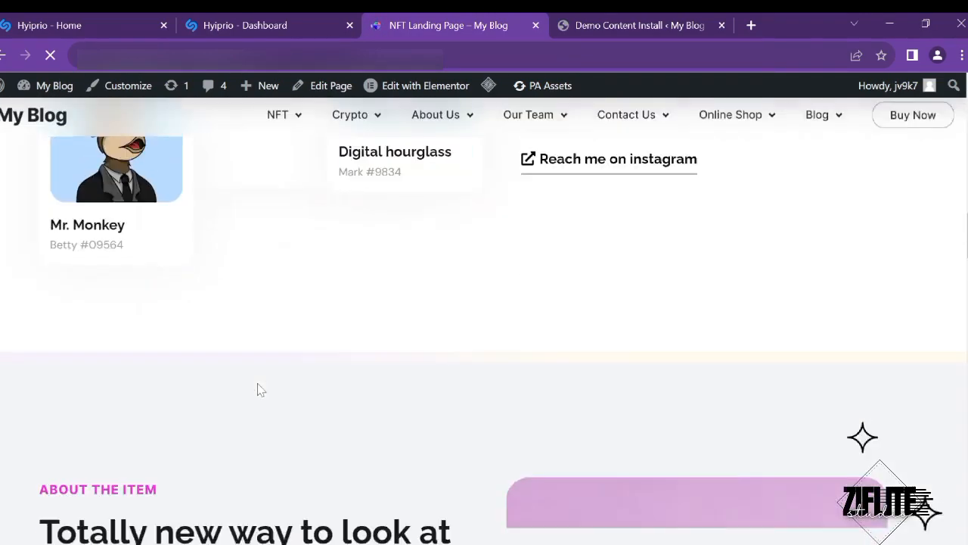
scroll(257, 389, up, 15)
mouse_move(237, 154)
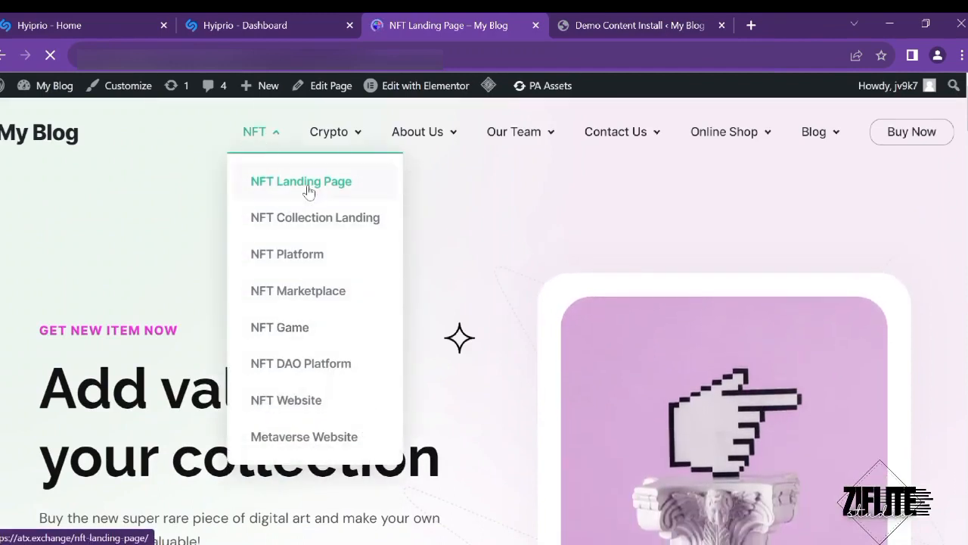
mouse_move(329, 132)
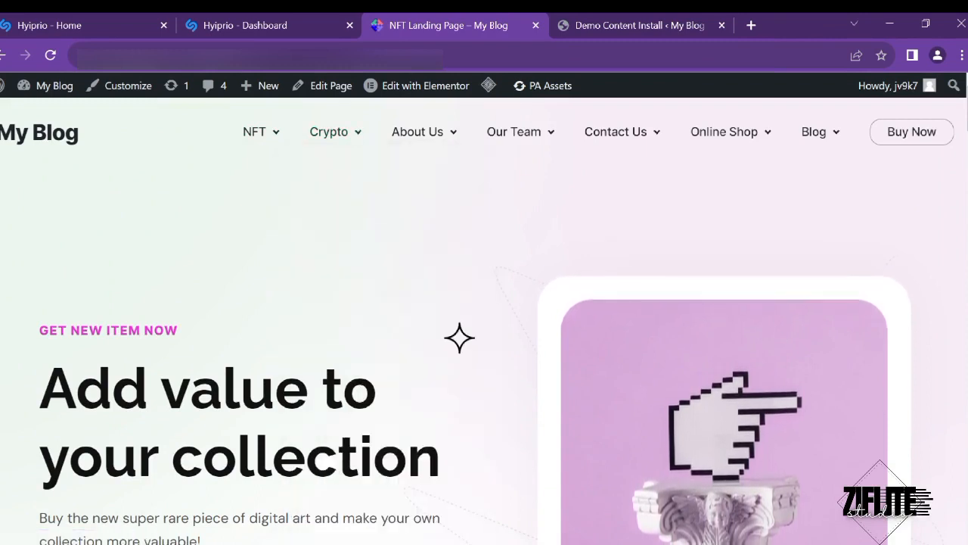
- Switch to the Hyiprio - Home tab and scroll through the homepage
click(81, 19)
scroll(273, 242, down, 3)
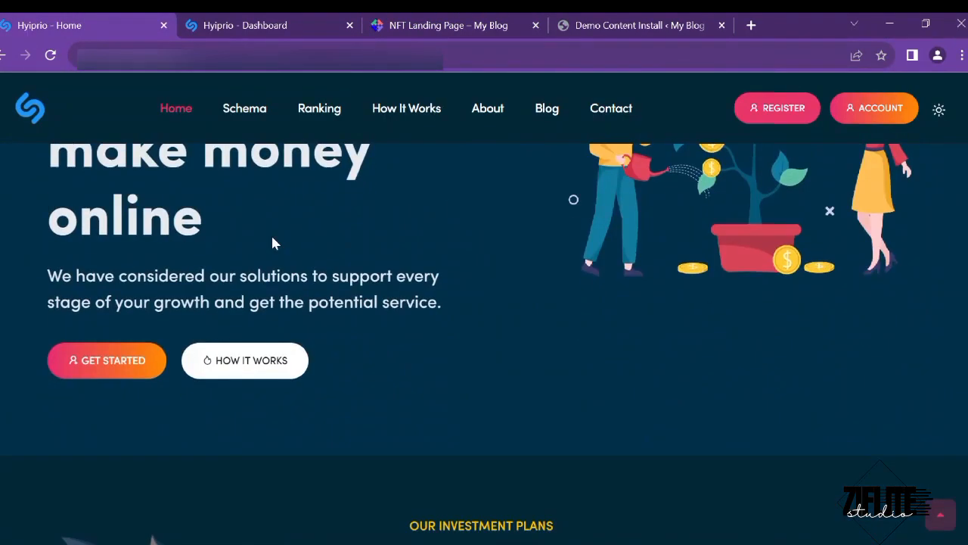
scroll(273, 242, up, 3)
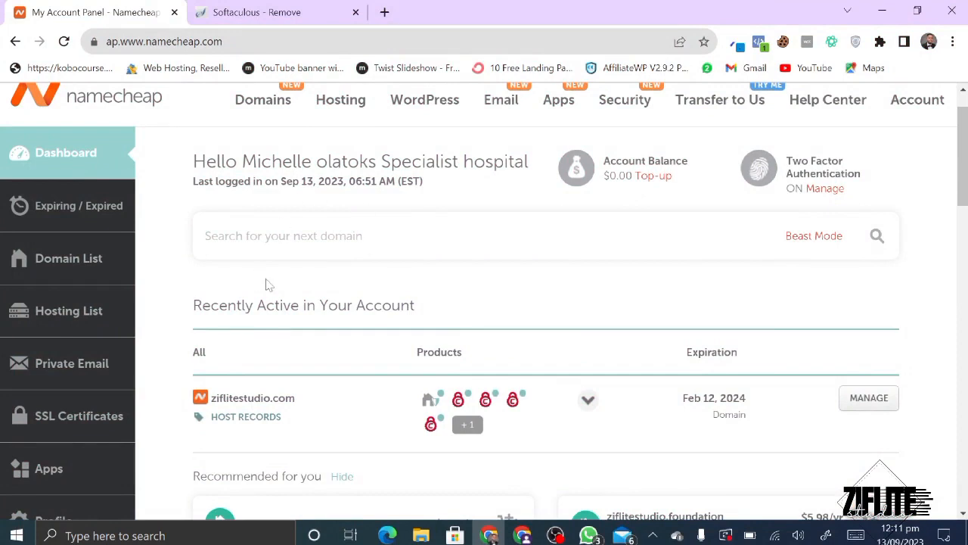
- Open cPanel for the second domain's hosting plan from the Namecheap dashboard
scroll(269, 284, down, 3)
scroll(484, 303, up, 3)
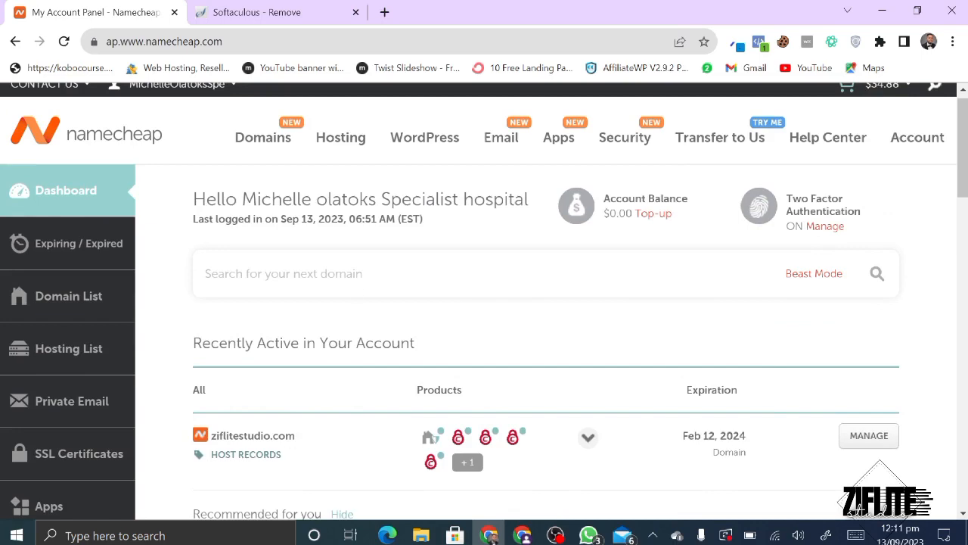
scroll(289, 452, down, 2)
scroll(346, 391, down, 2)
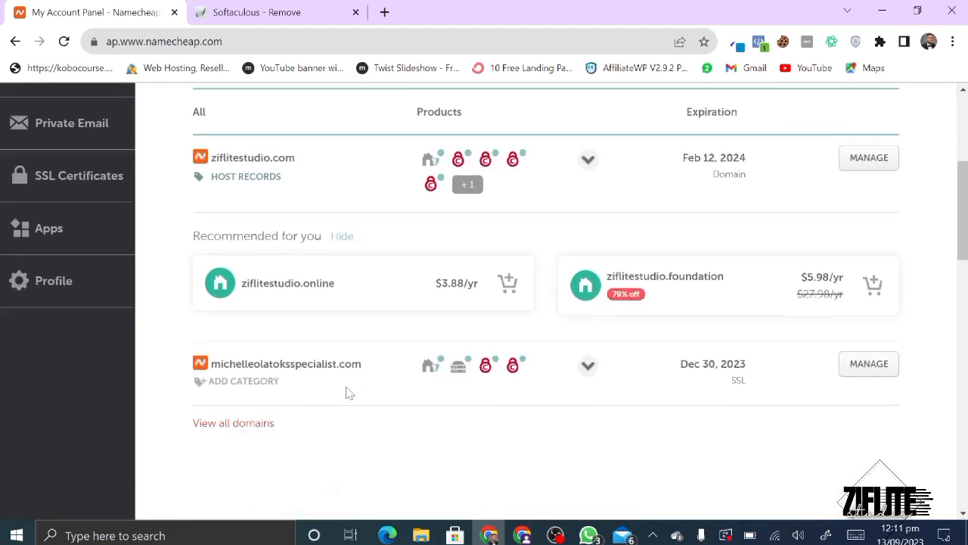
scroll(347, 391, up, 1)
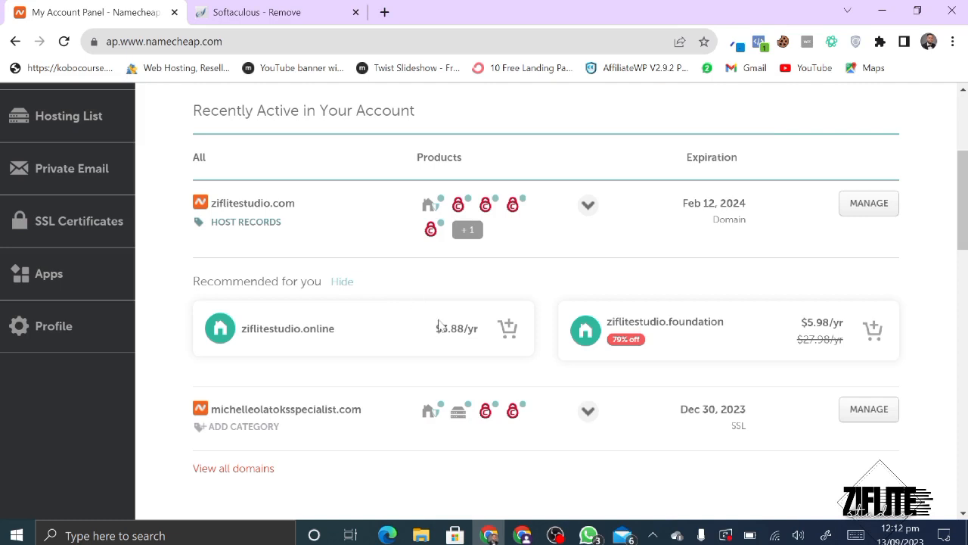
mouse_move(458, 414)
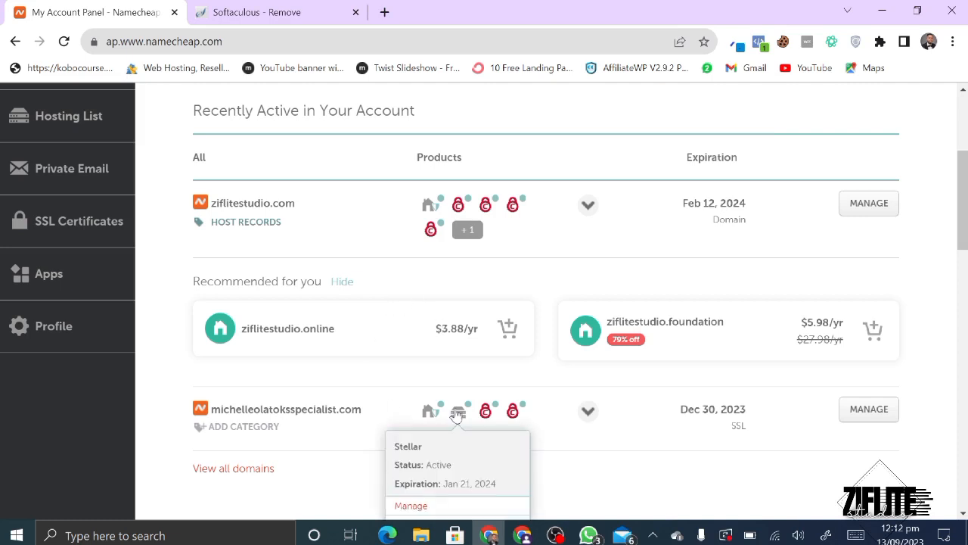
scroll(458, 414, down, 1)
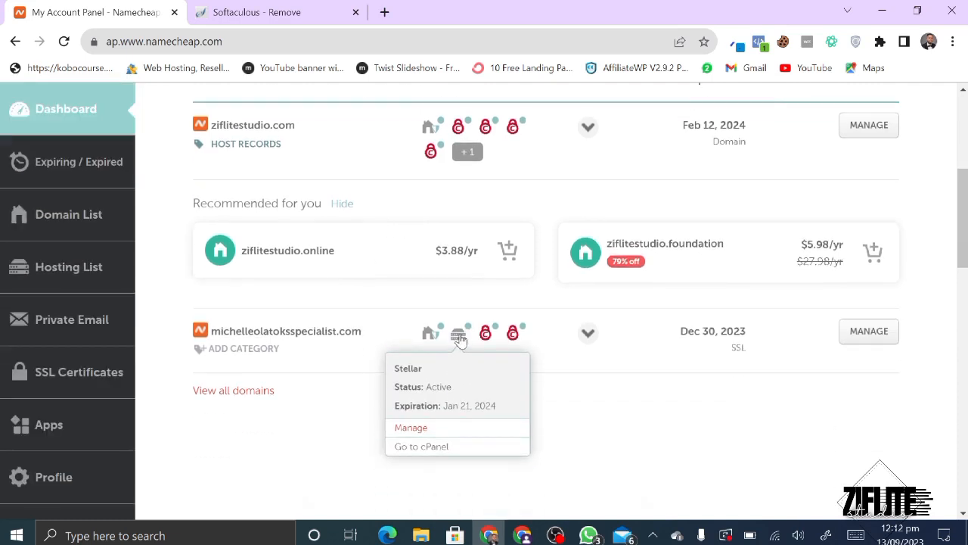
click(427, 448)
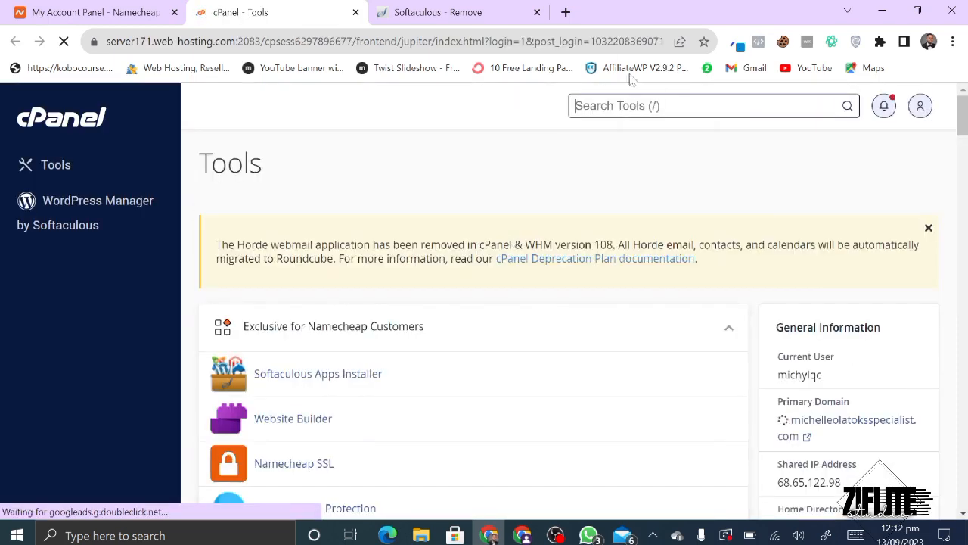
- Search tools for 'fil', launch File Manager and open the public_html folder
text(/fil)
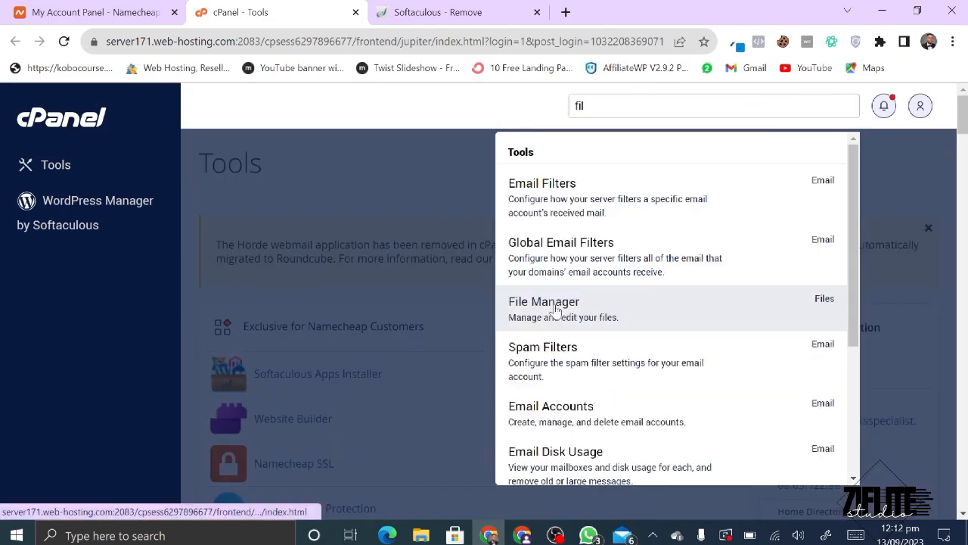
click(554, 312)
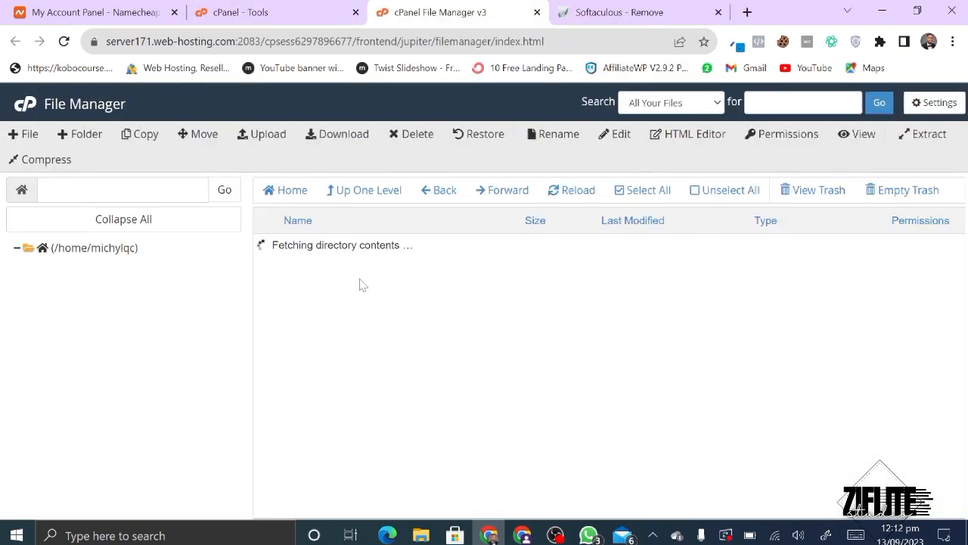
scroll(361, 284, down, 5)
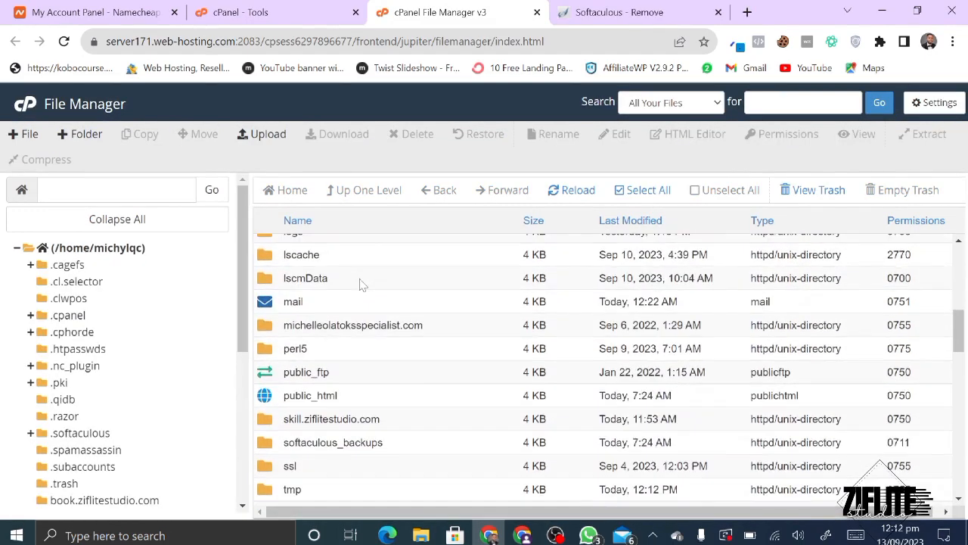
double_click(274, 403)
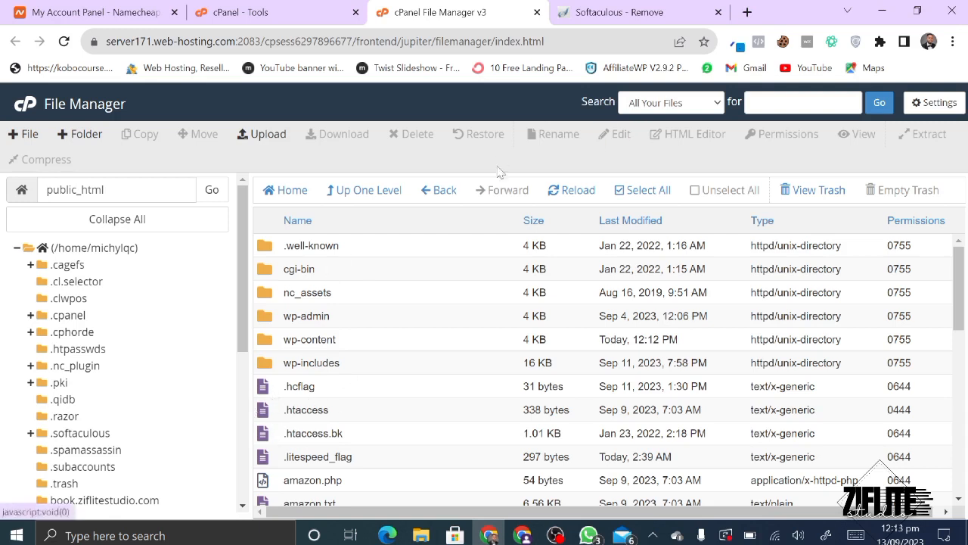
- Select all public_html files, cancel their deletion, and go up to the home directory
click(642, 190)
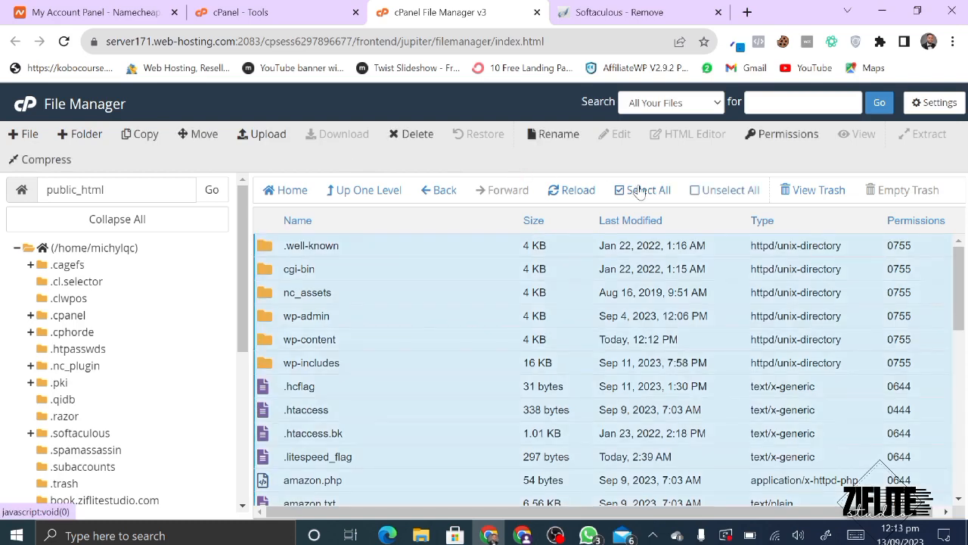
click(412, 134)
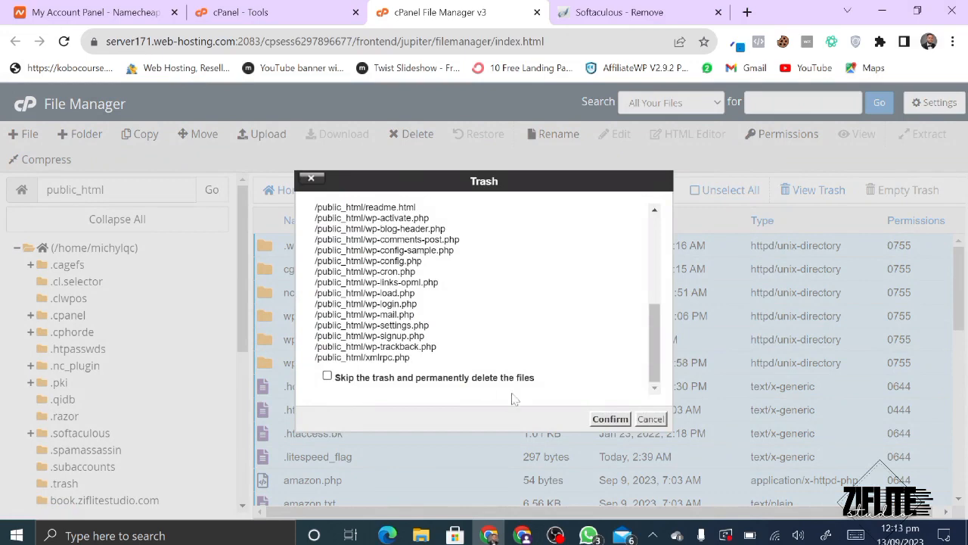
click(650, 421)
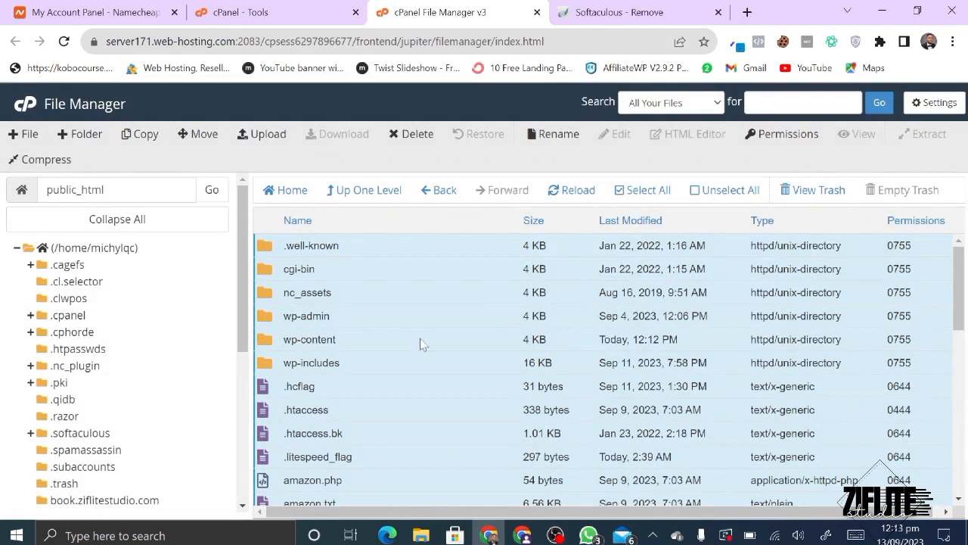
click(366, 194)
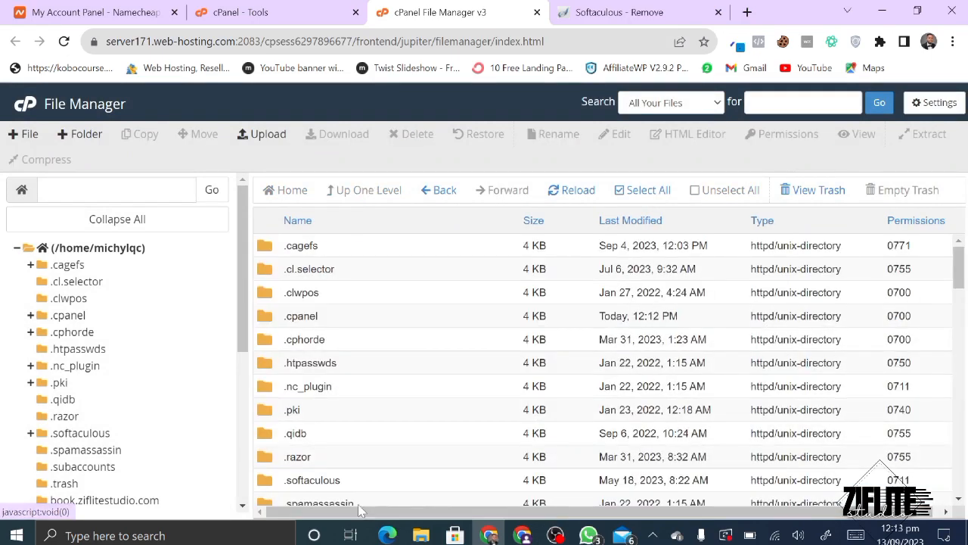
- Open the skill.ziflitestudio.com folder and its File Upload page
scroll(312, 393, down, 6)
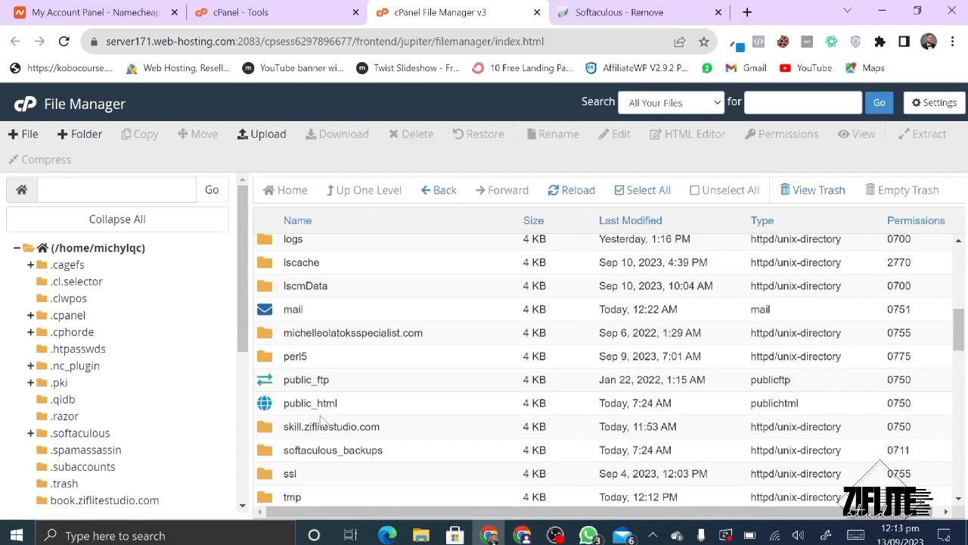
scroll(287, 246, down, 2)
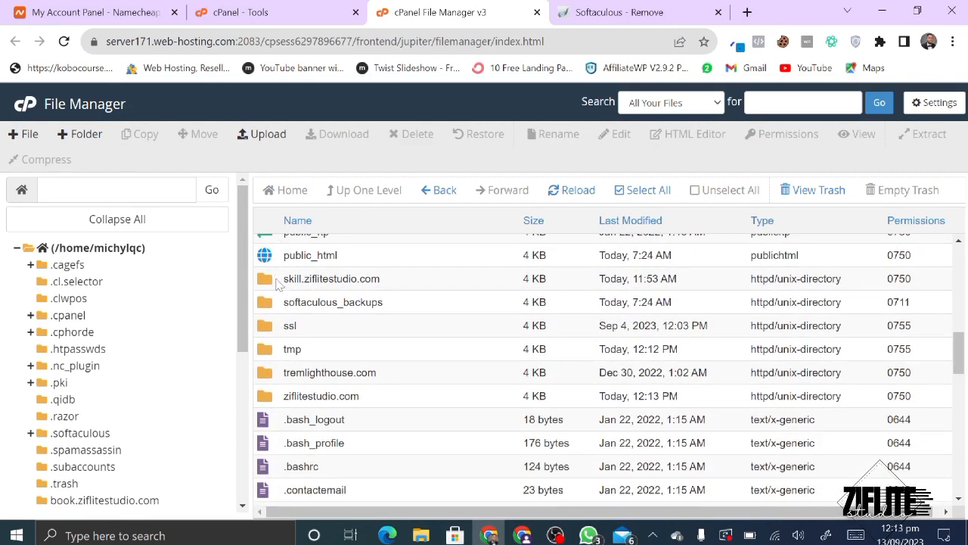
double_click(278, 283)
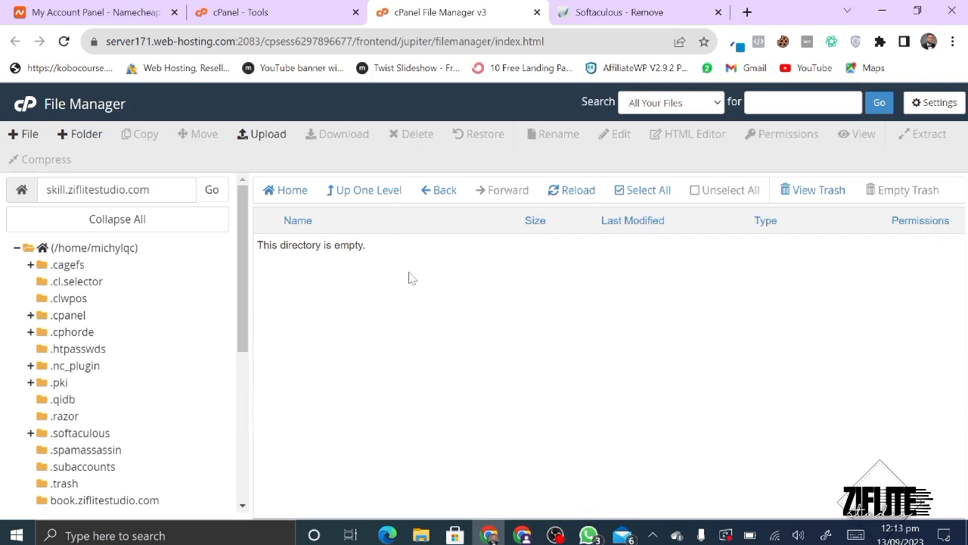
click(262, 135)
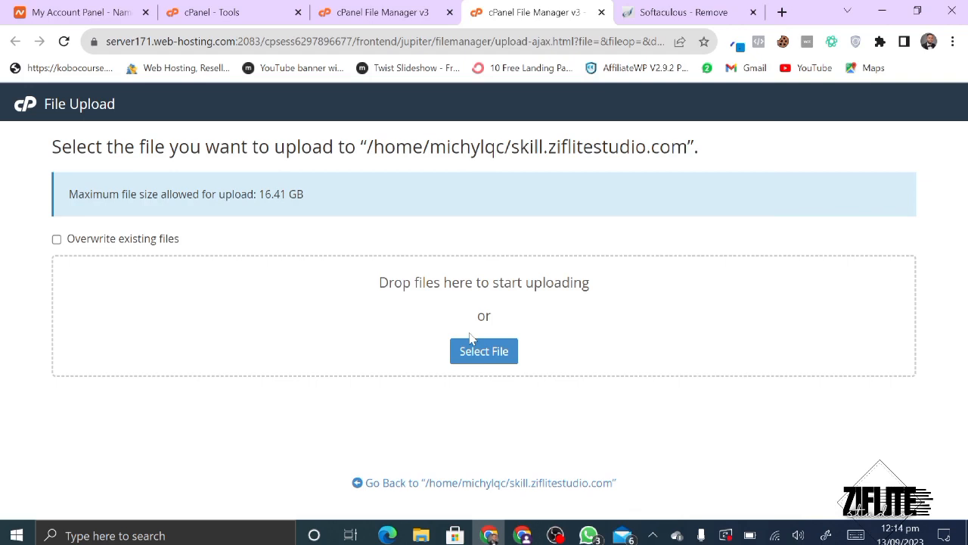
- Upload main.zip from the codecanyon folder and select it in skill.ziflitestudio.com
click(490, 357)
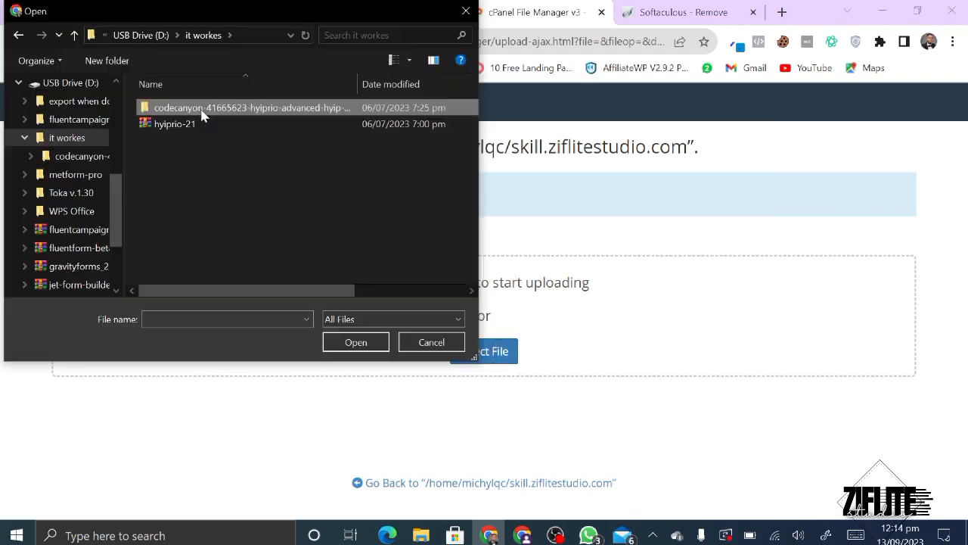
double_click(201, 114)
click(221, 145)
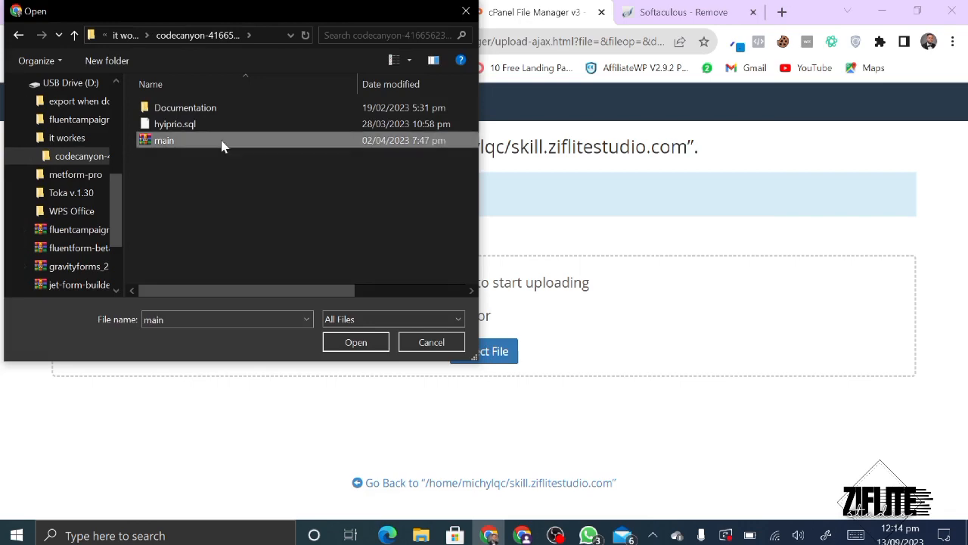
double_click(222, 145)
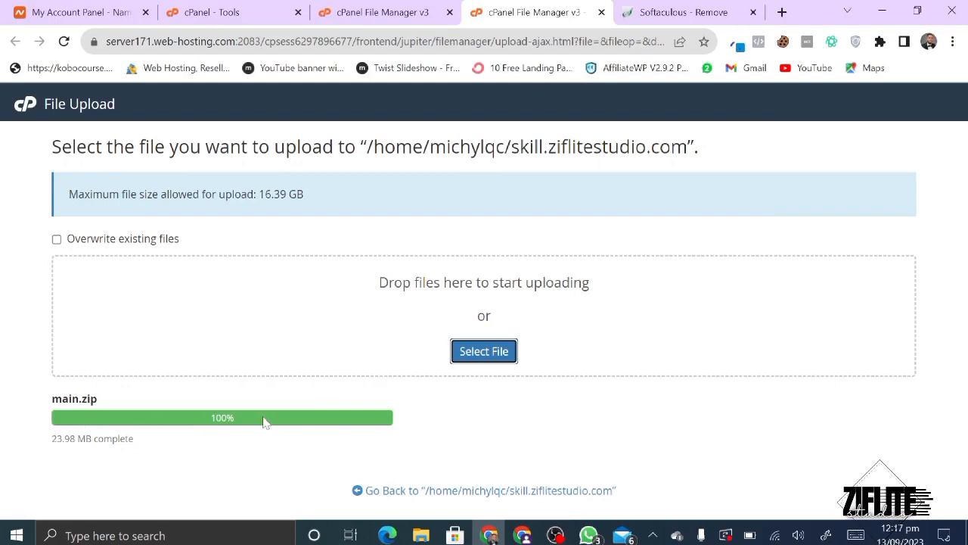
click(470, 492)
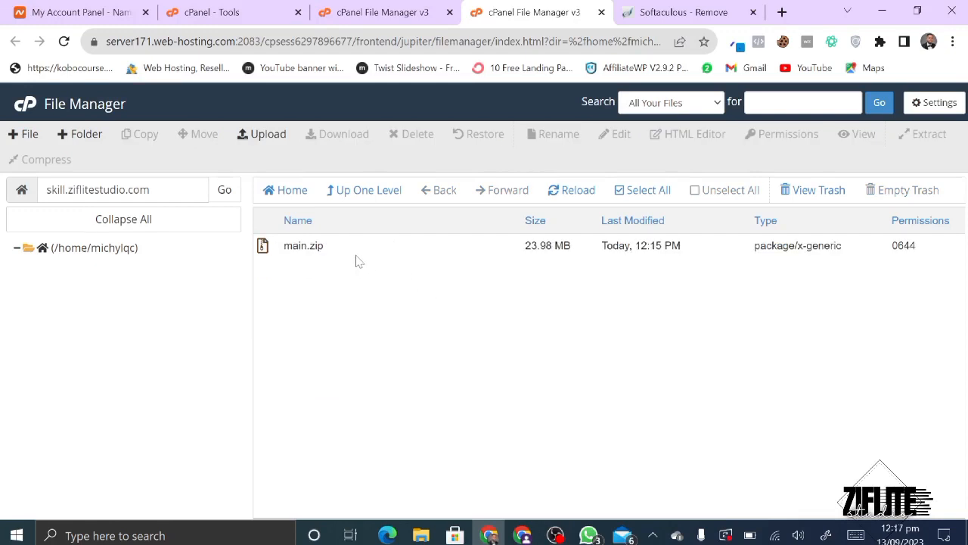
click(355, 257)
- Extract main.zip into skill.ziflitestudio.com and close the extraction results
right_click(356, 257)
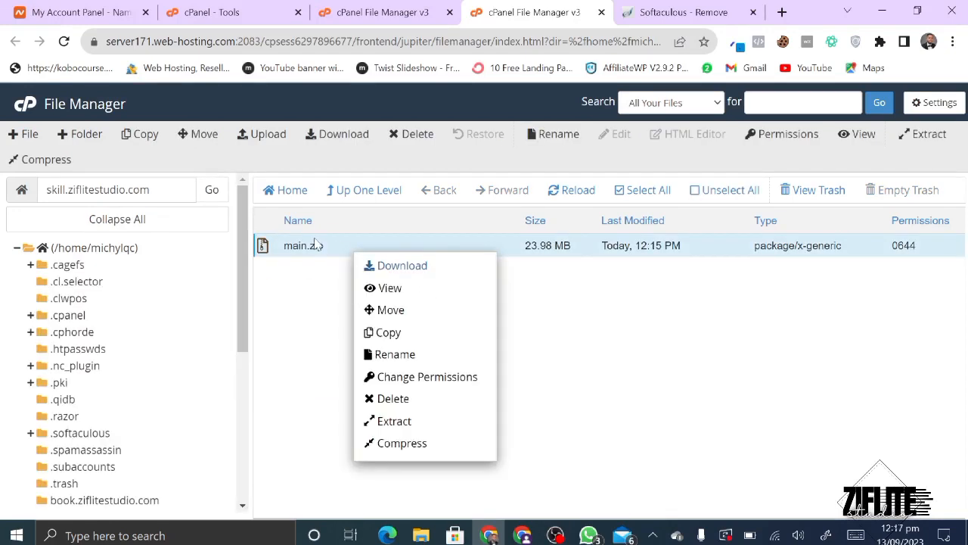
click(403, 431)
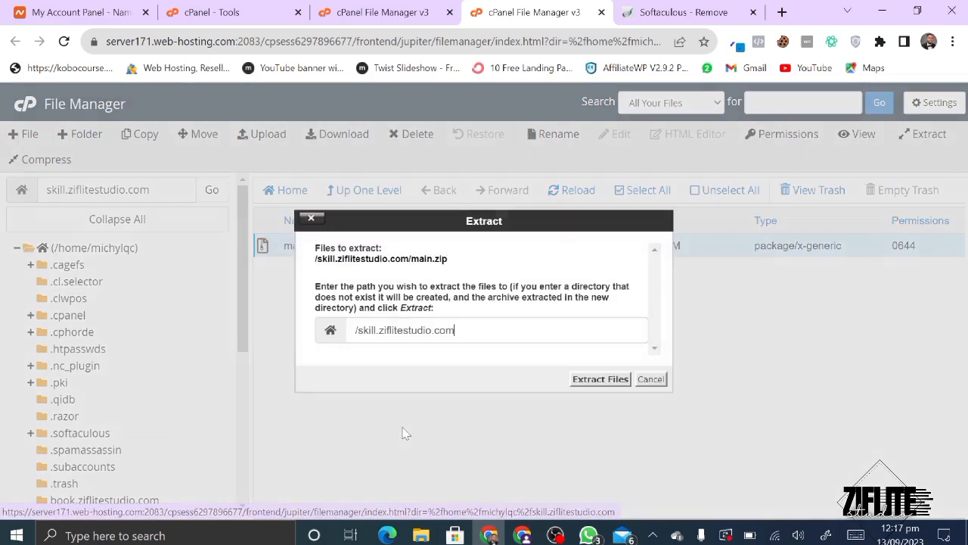
click(615, 380)
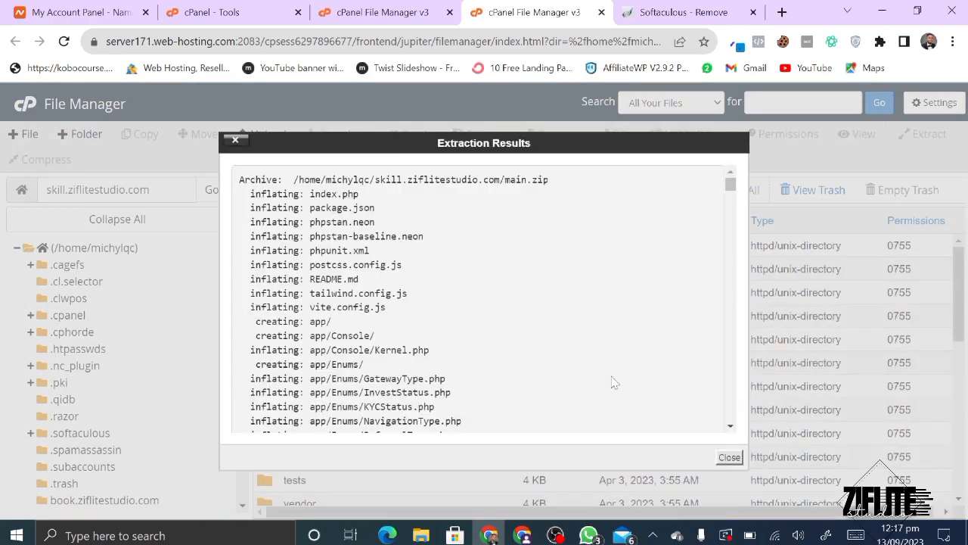
click(729, 457)
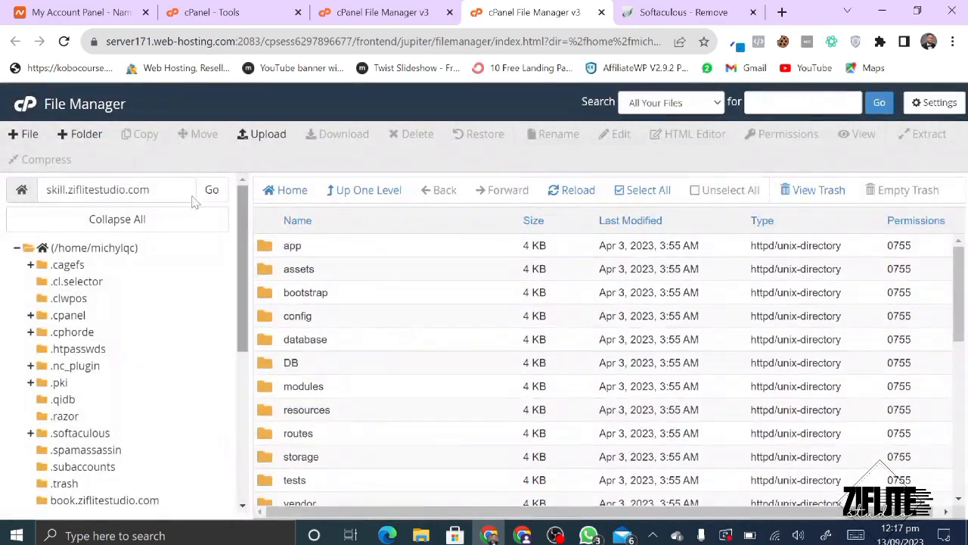
- Select the skill.ziflitestudio.com folder path and dismiss the accidental Save As dialog
click(170, 190)
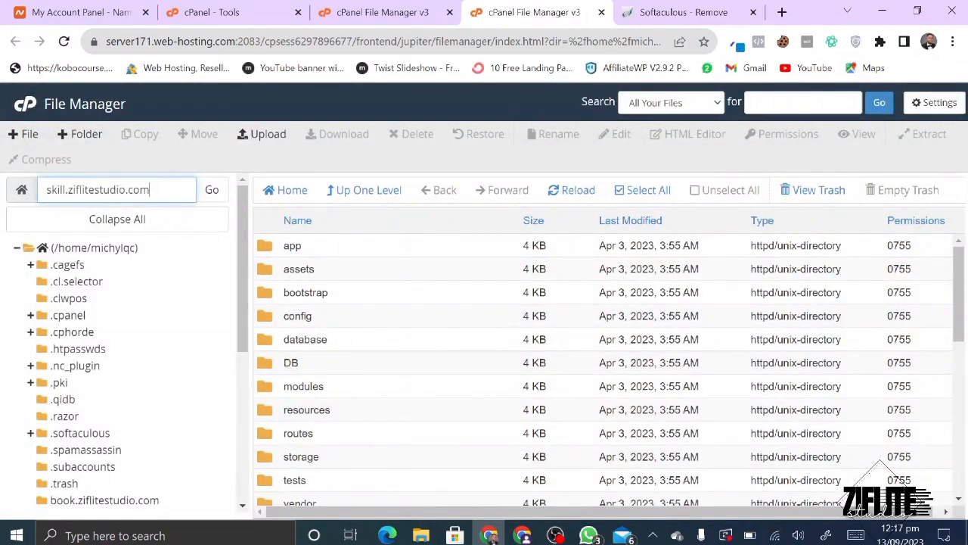
key(ctrl+a)
key(ctrl+c)
key(ctrl+s)
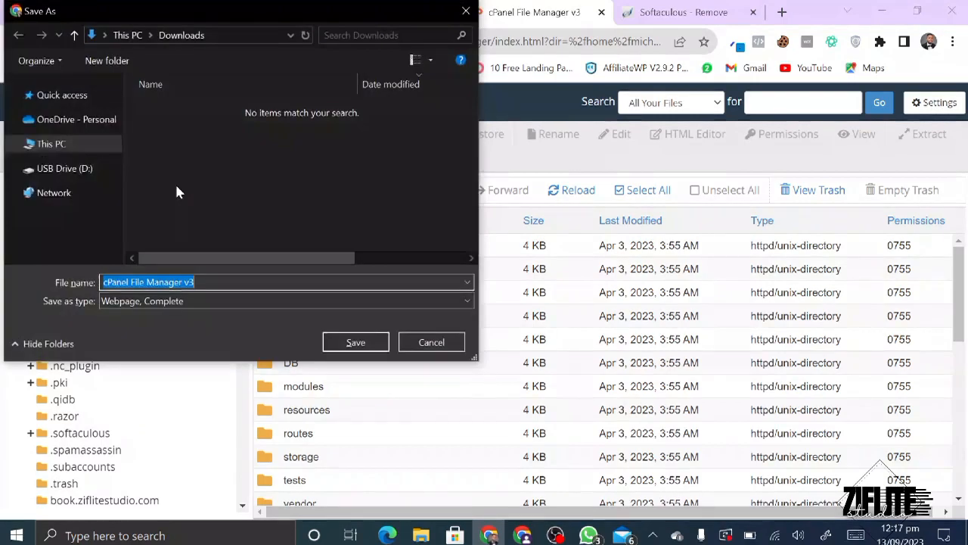
click(466, 11)
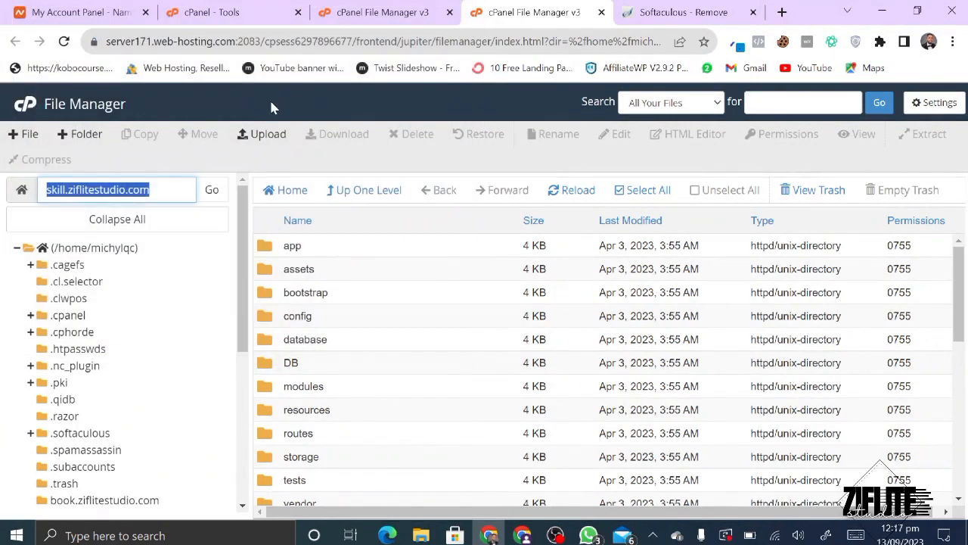
- Load skill.ziflitestudio.com in a new tab, which shows the Composer PHP >= 8.1.0 error
click(781, 12)
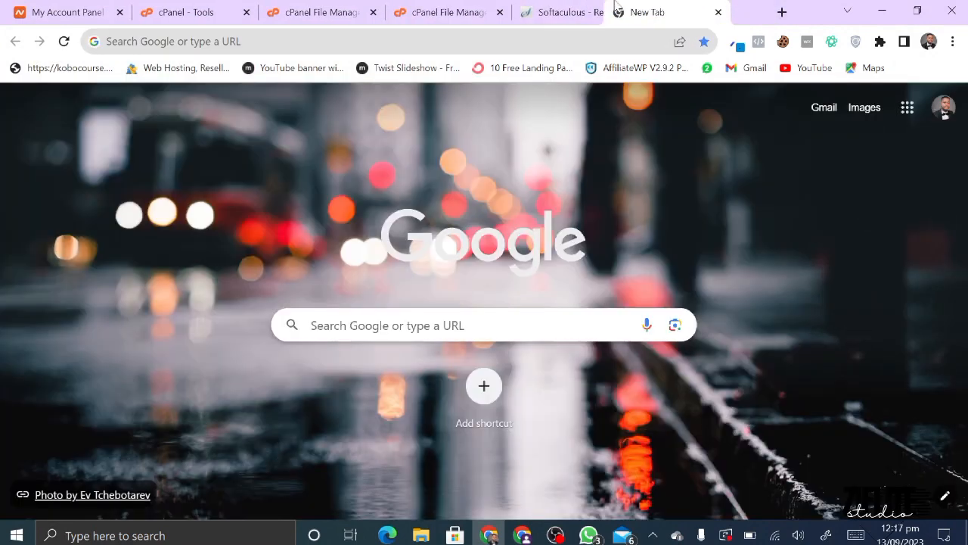
drag(617, 7, 600, 6)
key(ctrl+v)
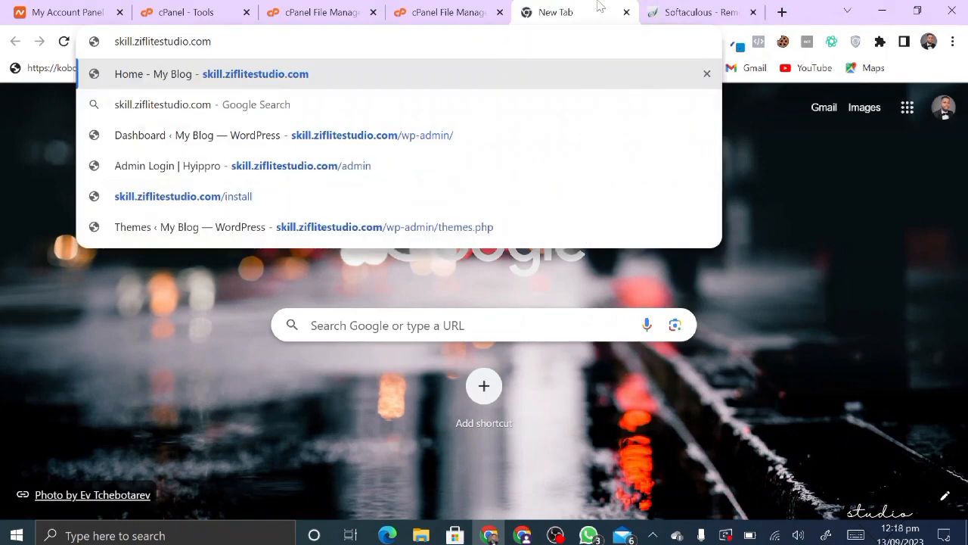
key(Return)
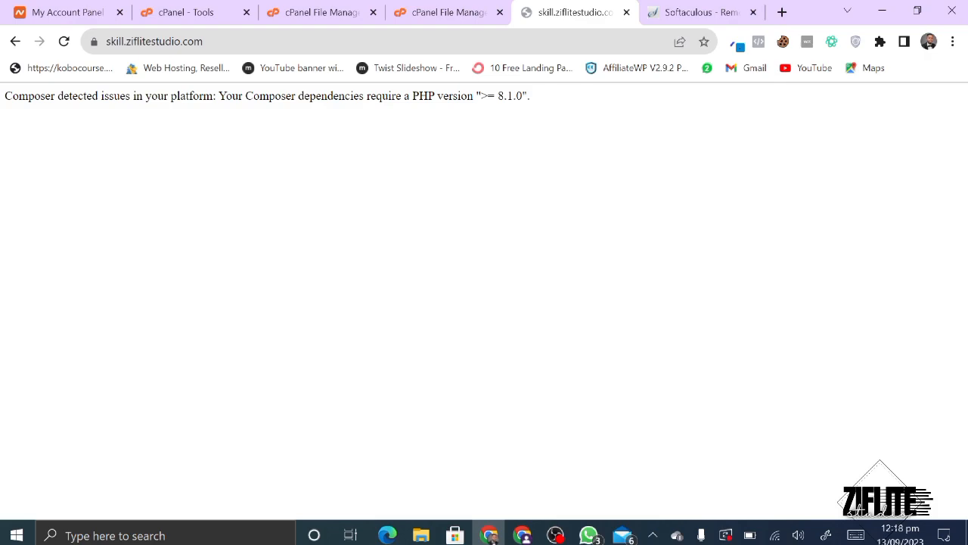
click(448, 9)
click(352, 9)
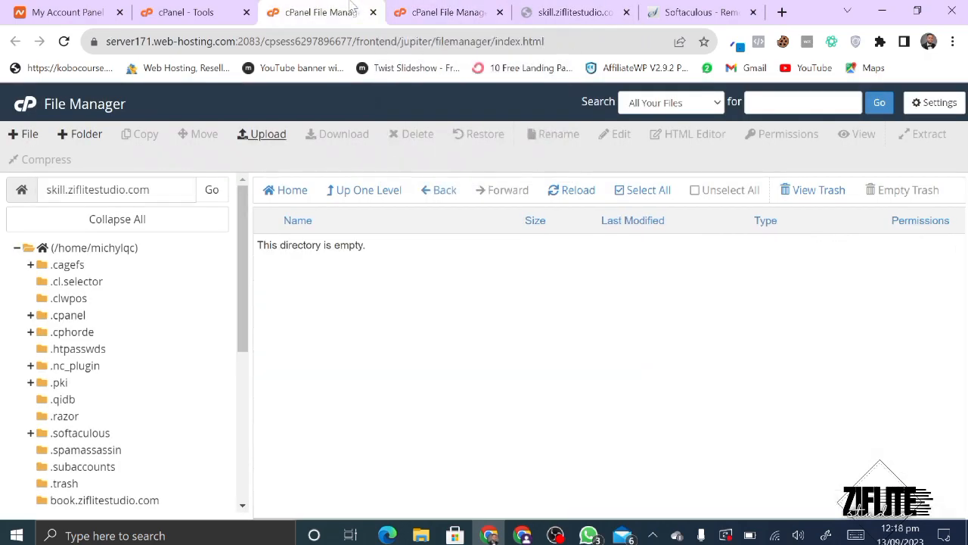
- Change the account's current PHP version from 7.4 to 8.1 in Select PHP Version
click(186, 11)
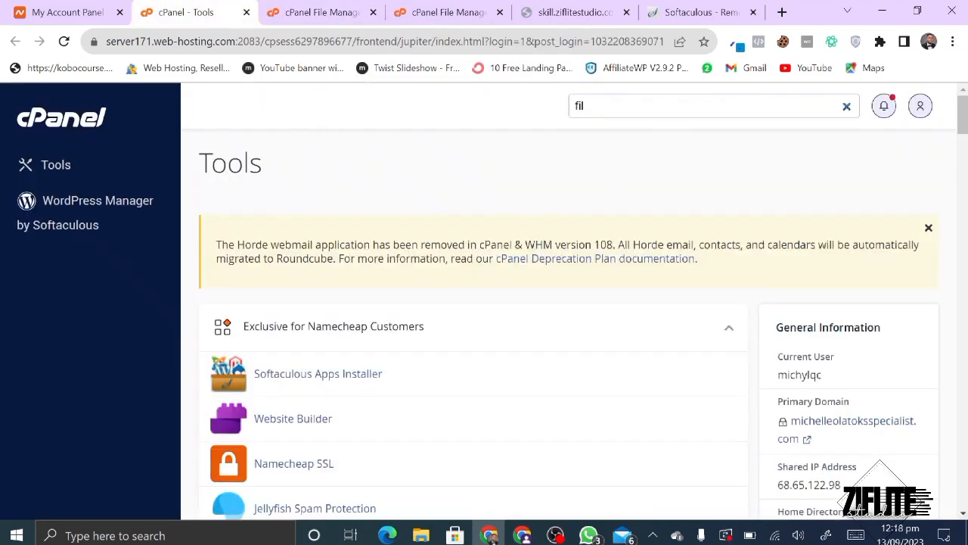
click(847, 106)
key(BackSpace)
key(BackSpace)
key(BackSpace)
text(PHP)
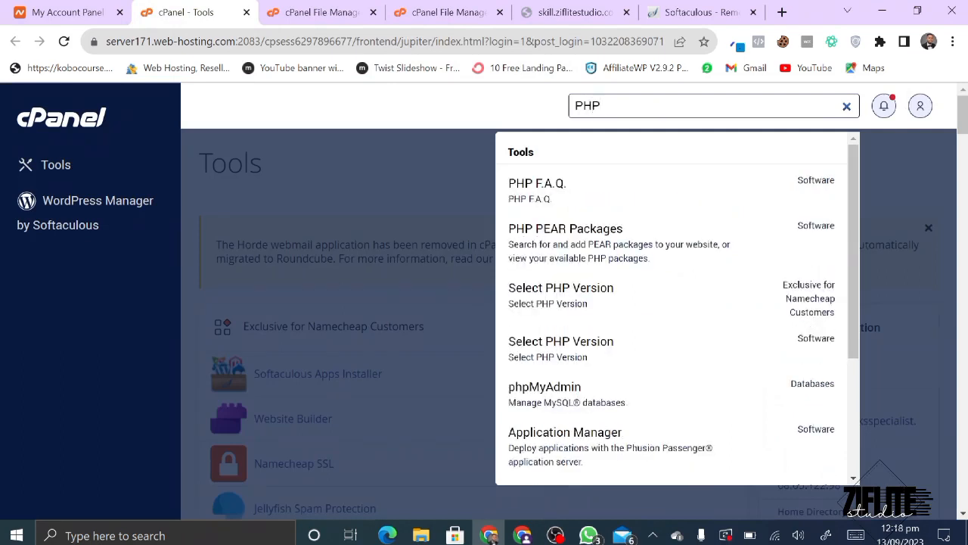
click(539, 354)
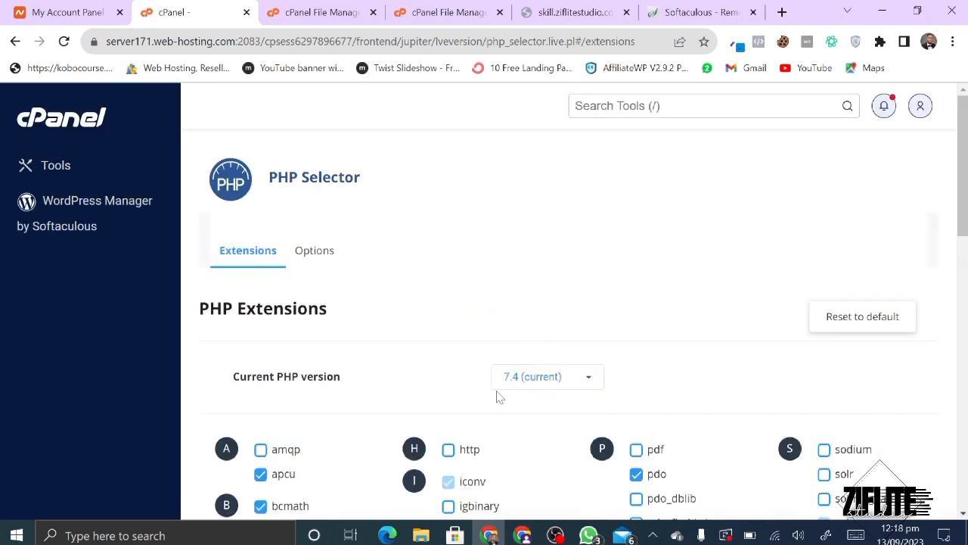
click(527, 387)
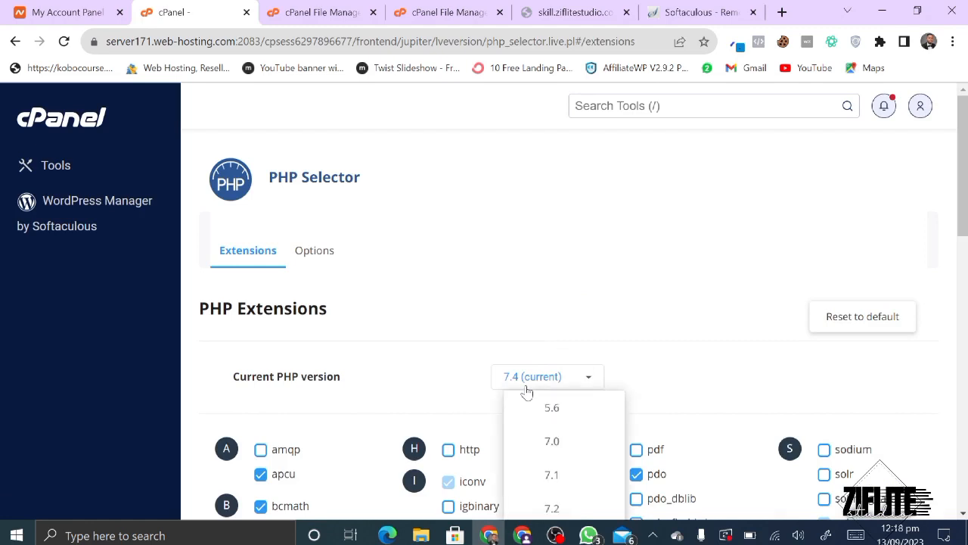
scroll(527, 391, down, 2)
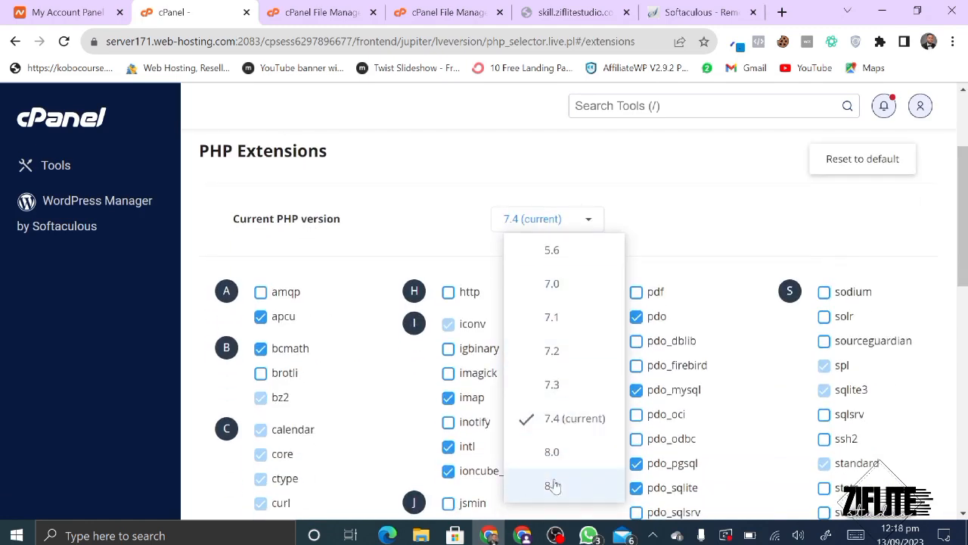
click(554, 486)
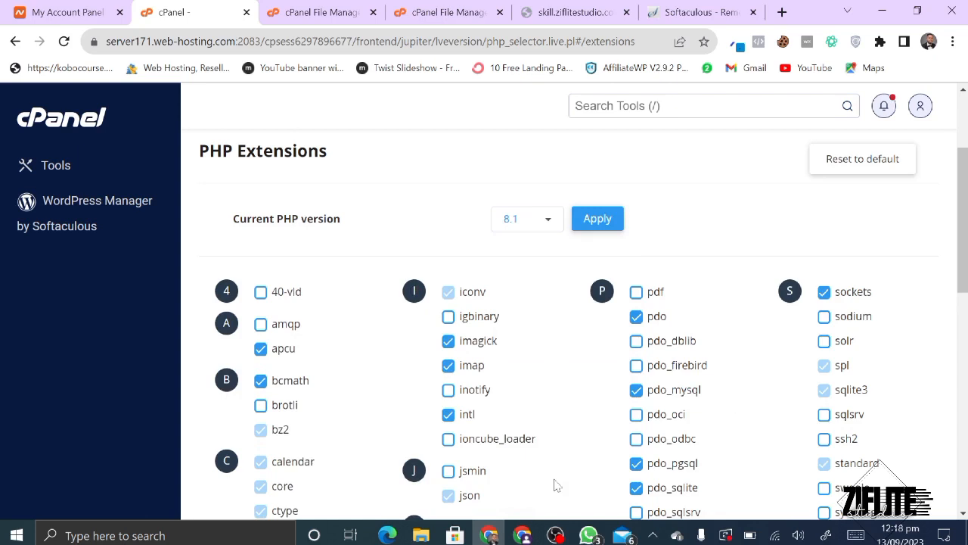
click(598, 219)
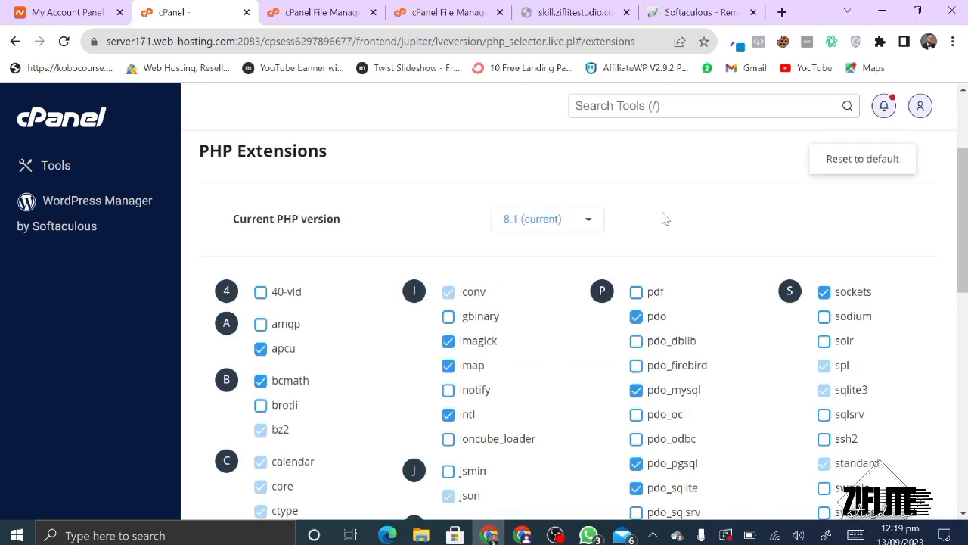
- Reload the site and load its /install page, which now shows a database access-denied error
click(572, 9)
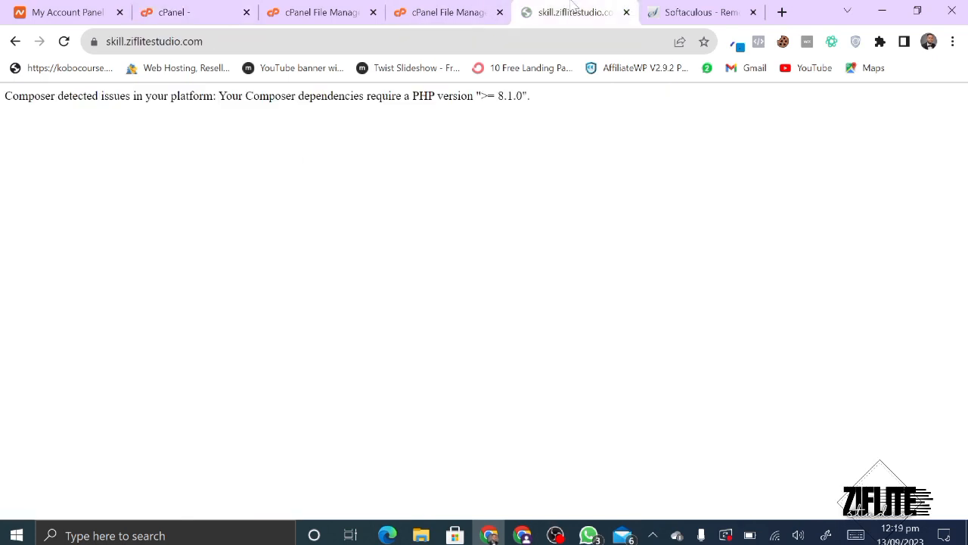
click(64, 41)
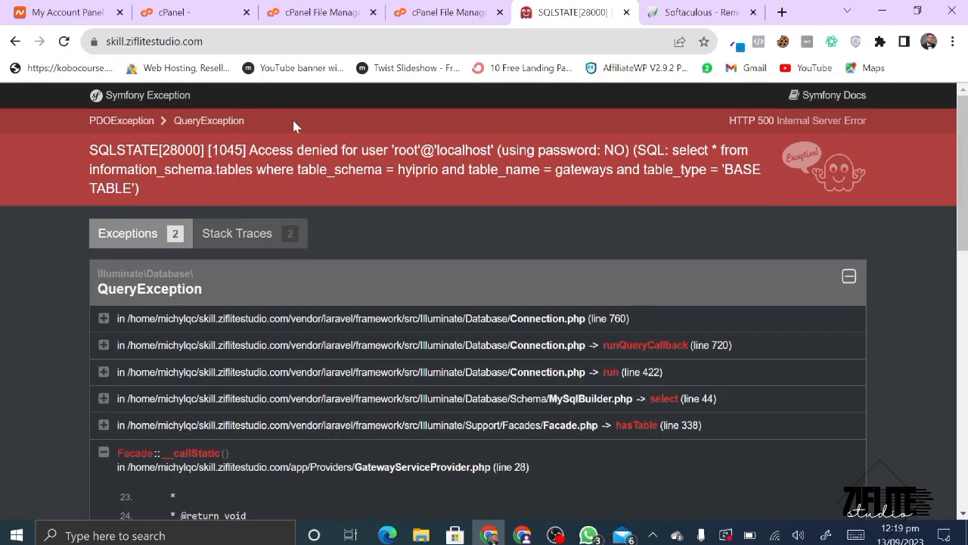
click(203, 43)
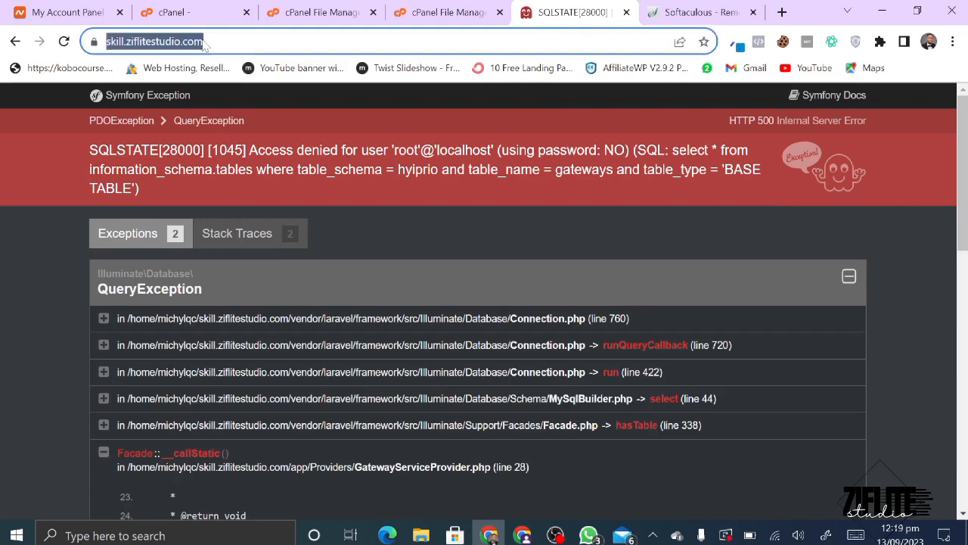
key(End)
text(/)
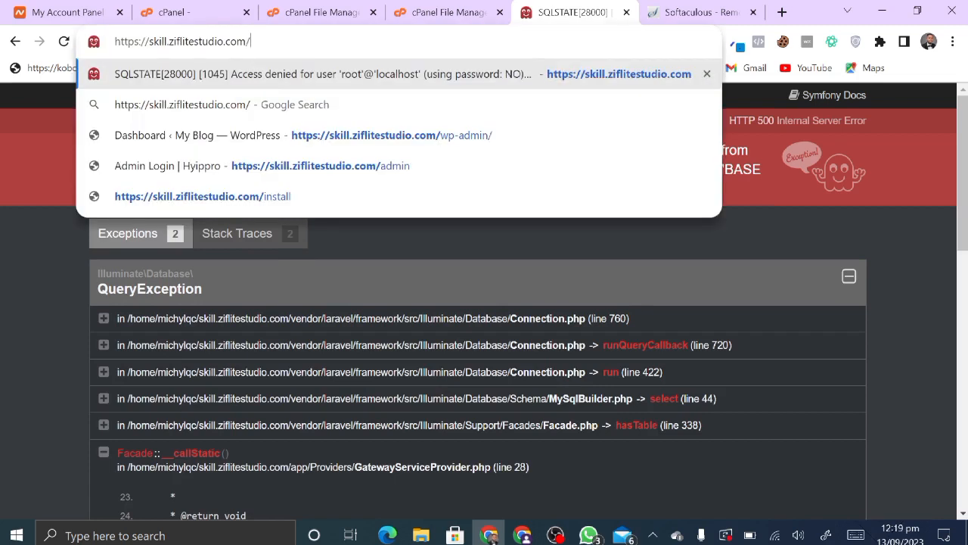
text(inst)
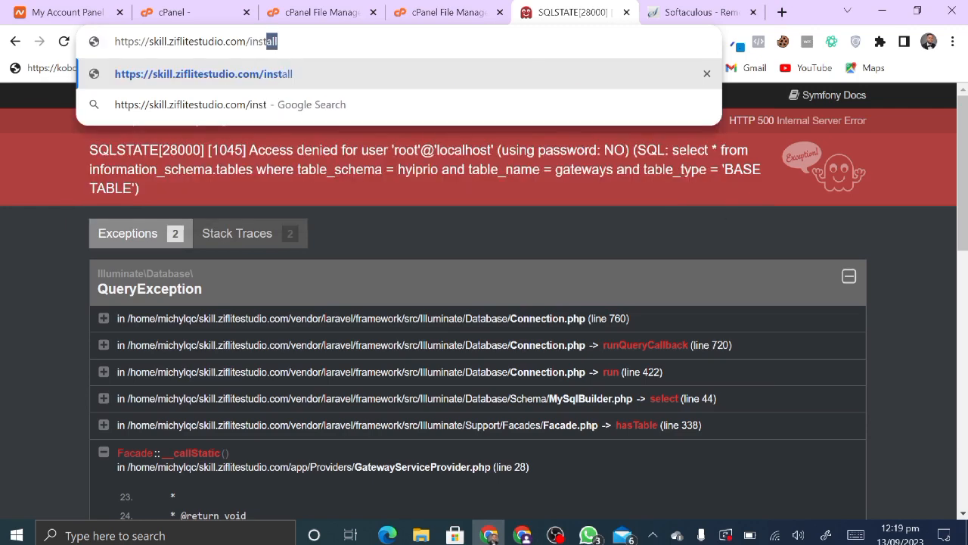
text(all)
key(Return)
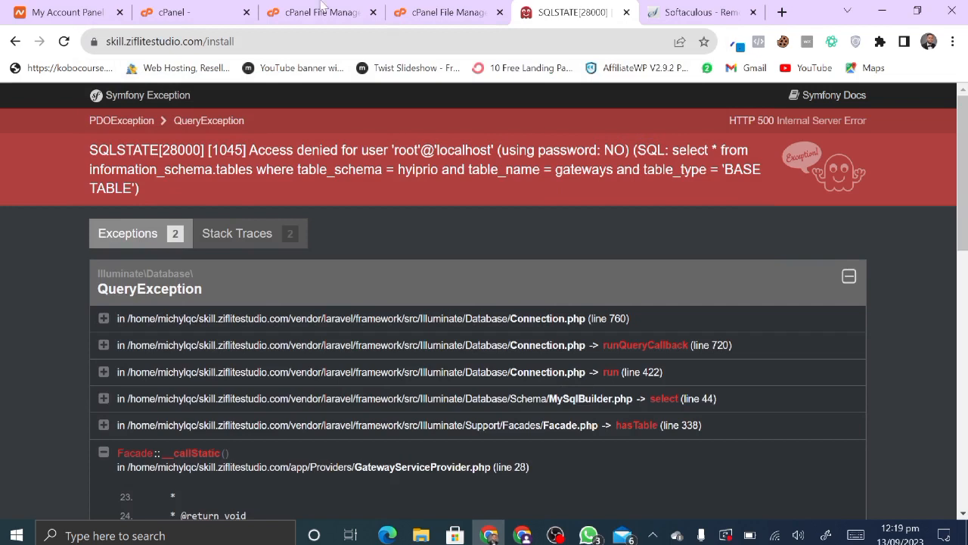
click(352, 8)
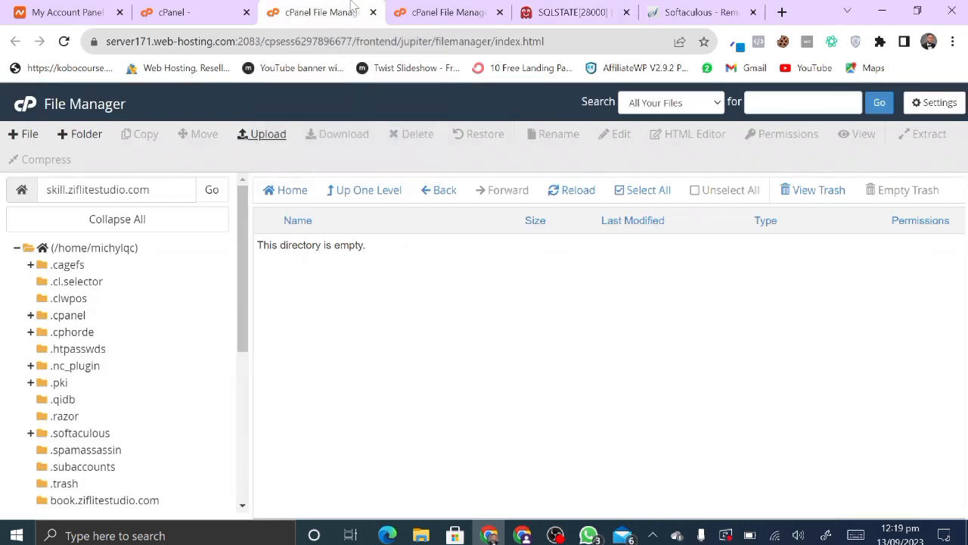
click(194, 7)
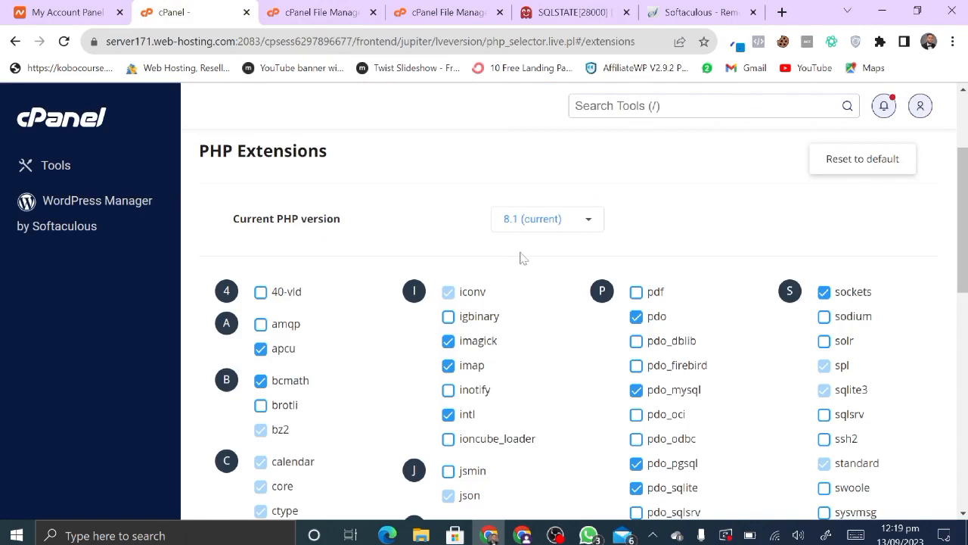
- Open cPanel's MySQL Databases page through the tool search
click(660, 106)
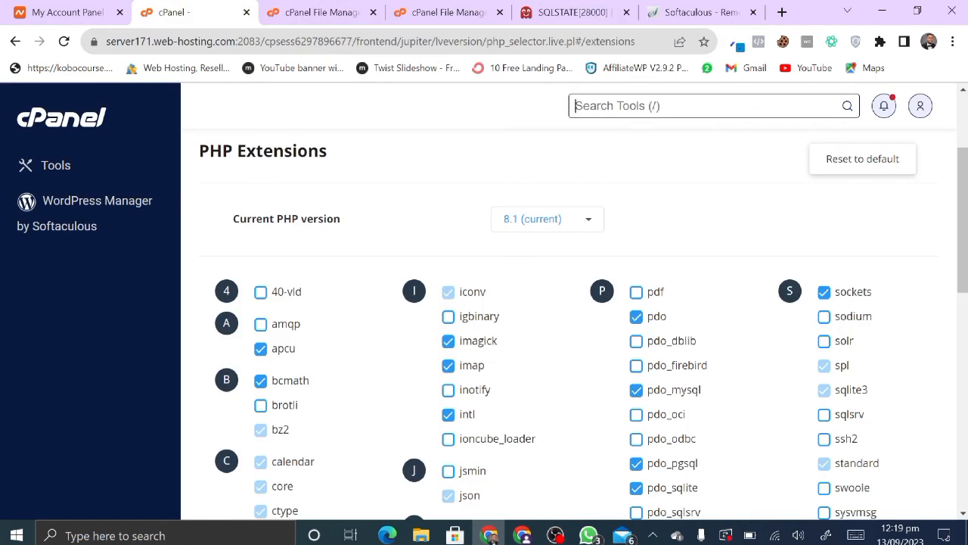
text(p)
key(BackSpace)
text(d)
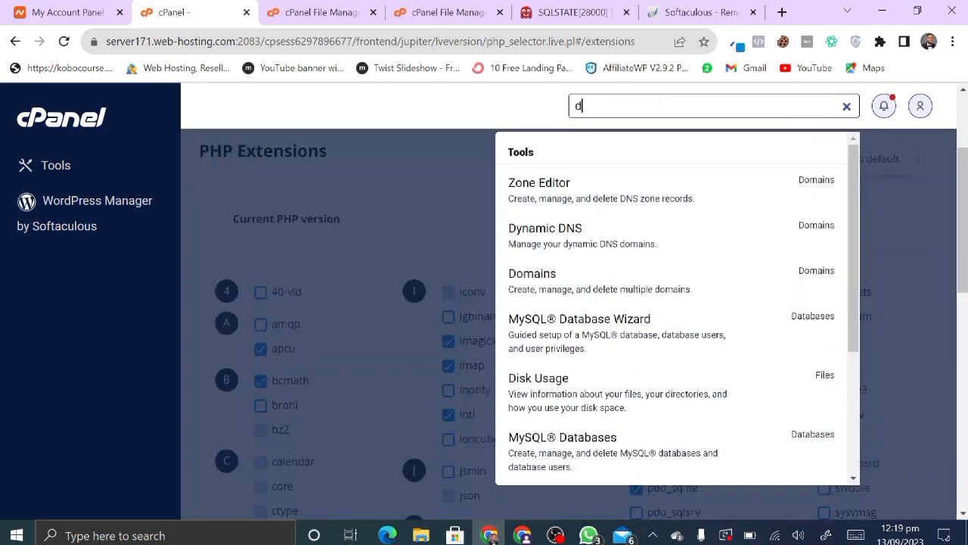
text(ata)
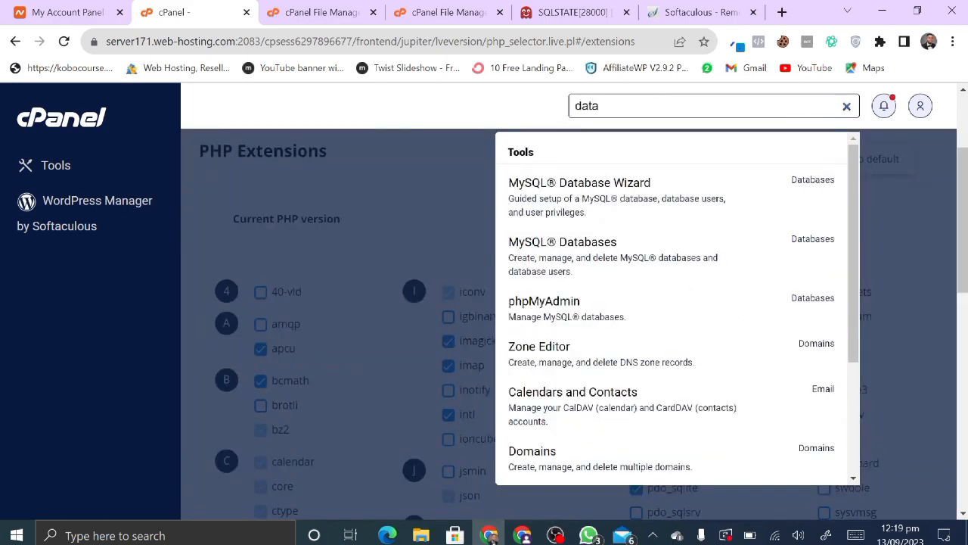
click(560, 248)
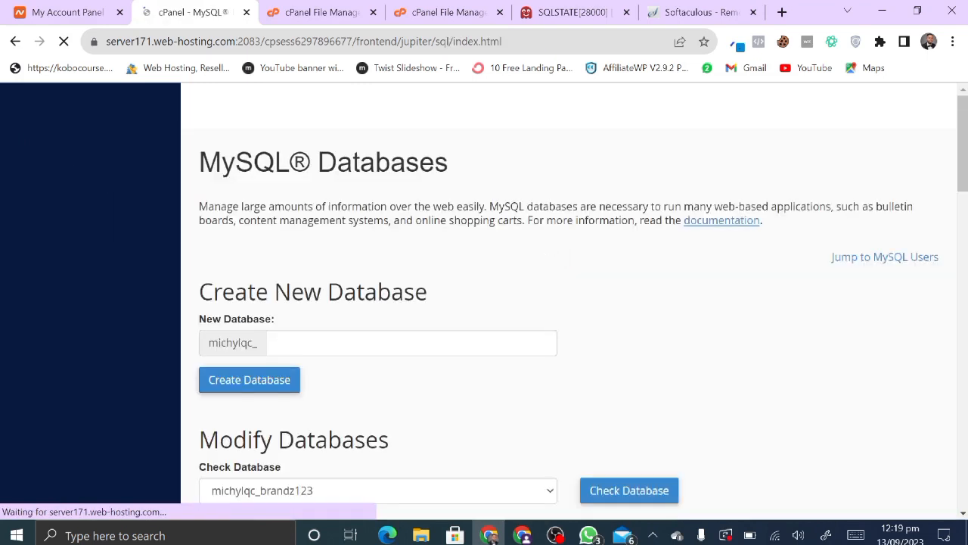
- Launch Notepad for recording the database credentials
click(151, 536)
text(note)
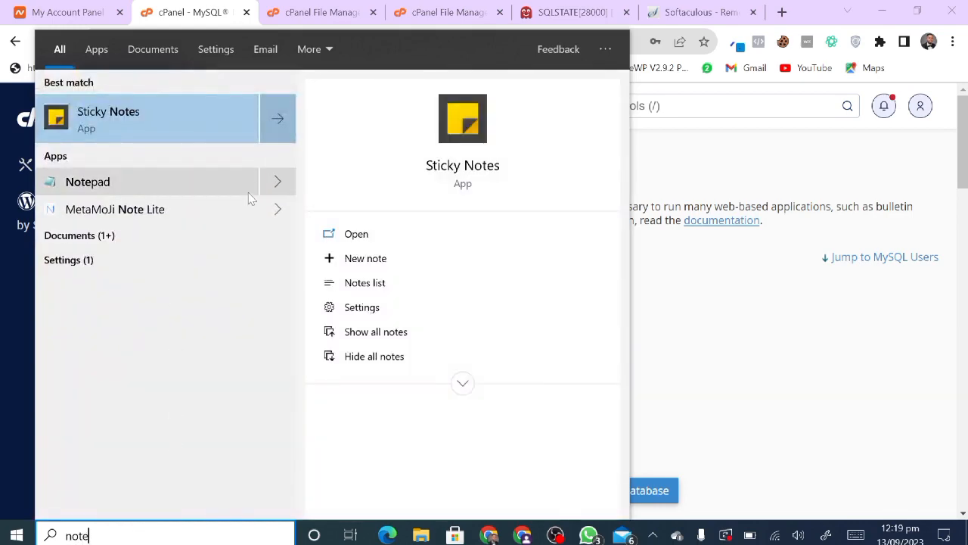
click(247, 191)
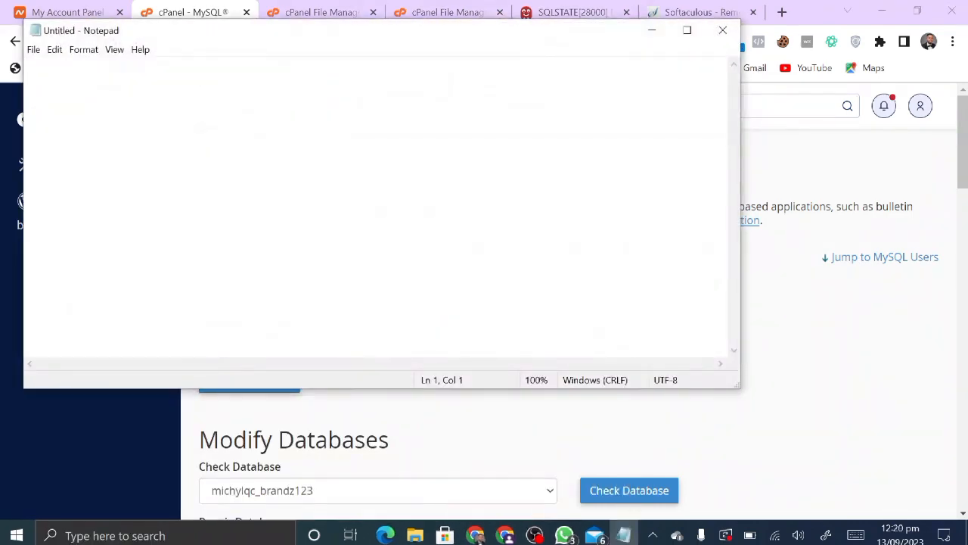
click(653, 33)
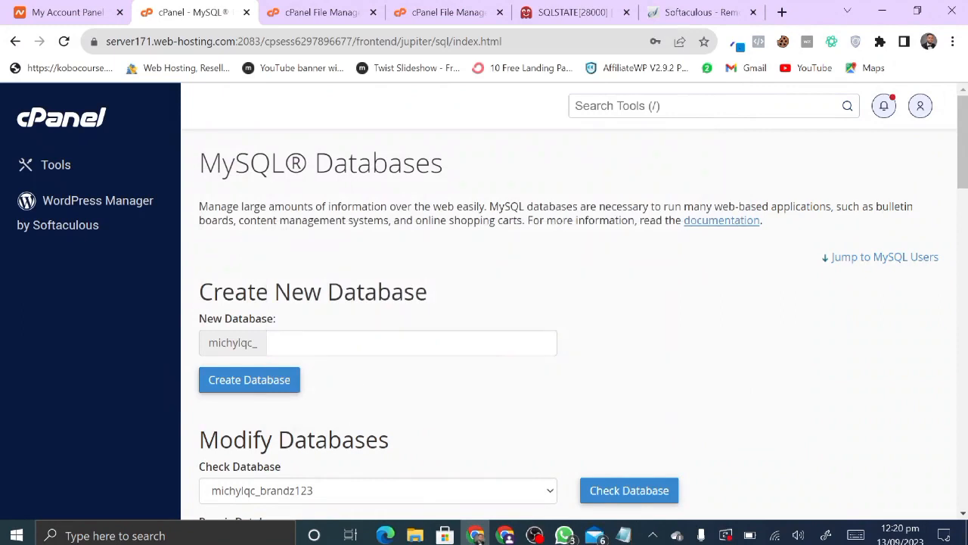
- Create a new MySQL database named 'data'
click(355, 343)
text(da)
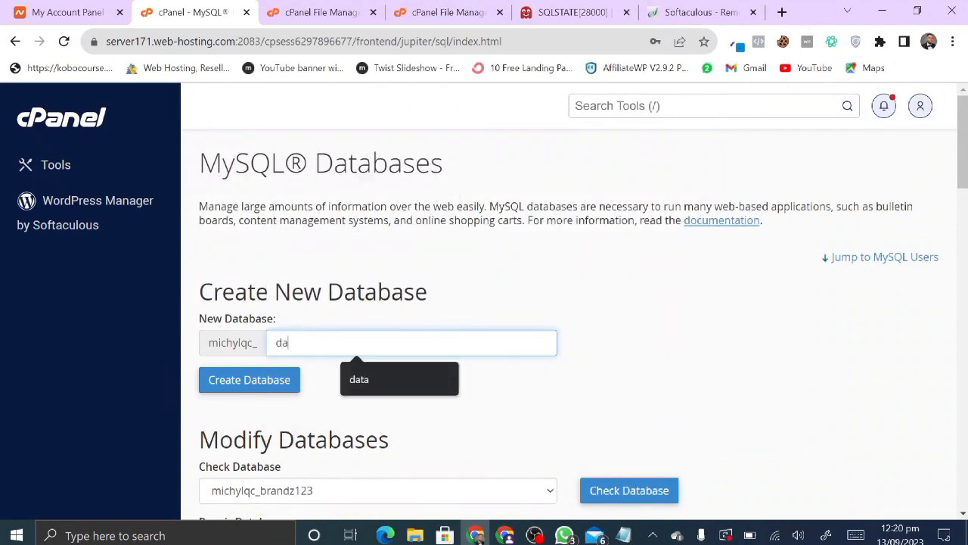
text(ta)
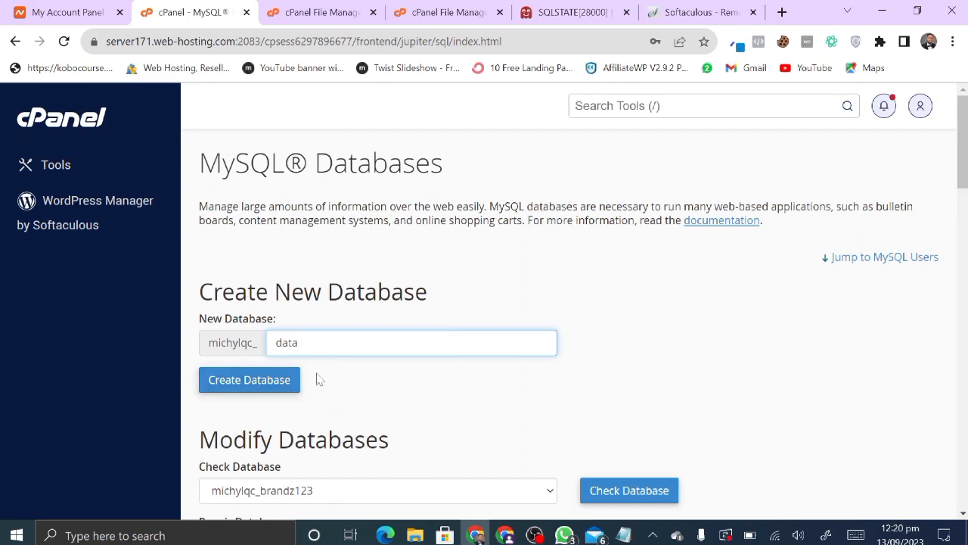
scroll(318, 378, down, 1)
click(262, 323)
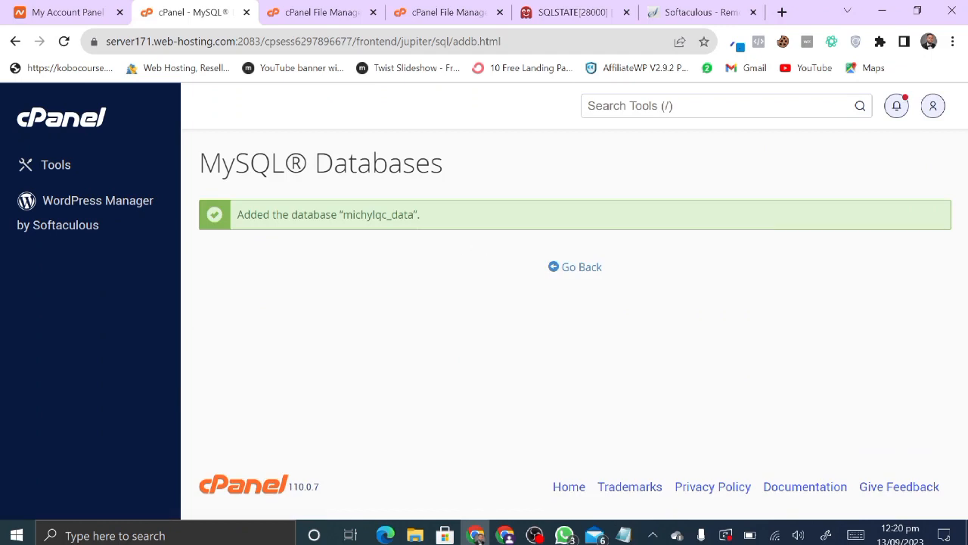
- Copy the new _data database's full name into the Notepad note
drag(415, 215, 344, 217)
key(ctrl+c)
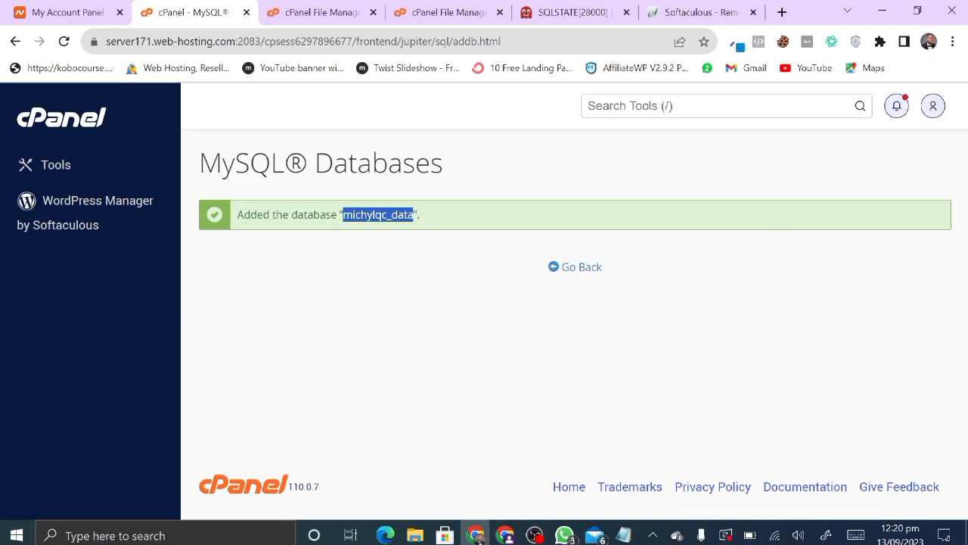
click(624, 533)
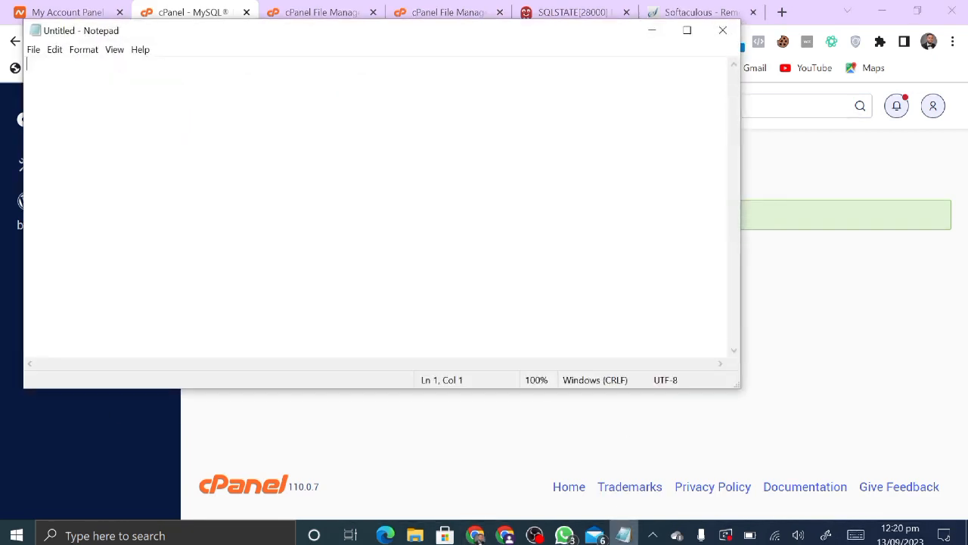
key(ctrl+v)
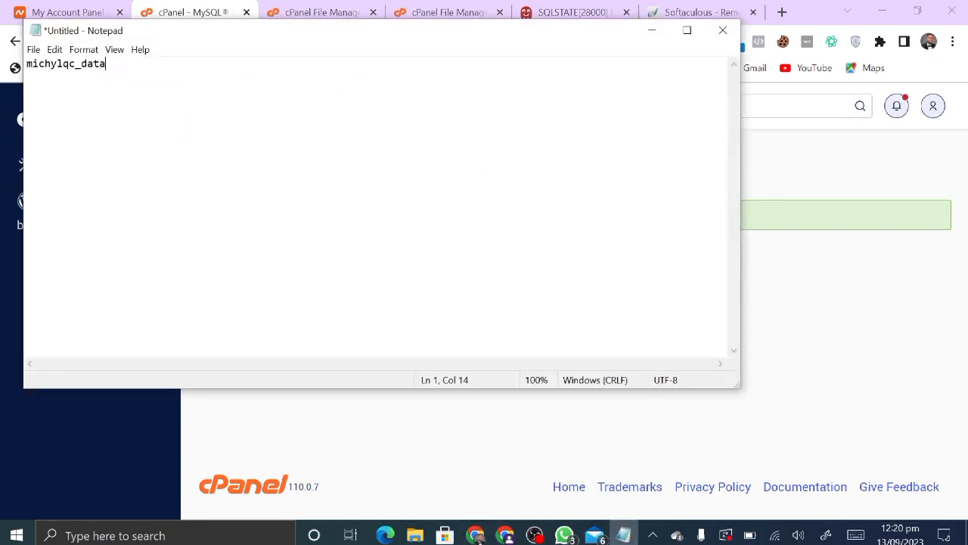
key(Return)
key(Return)
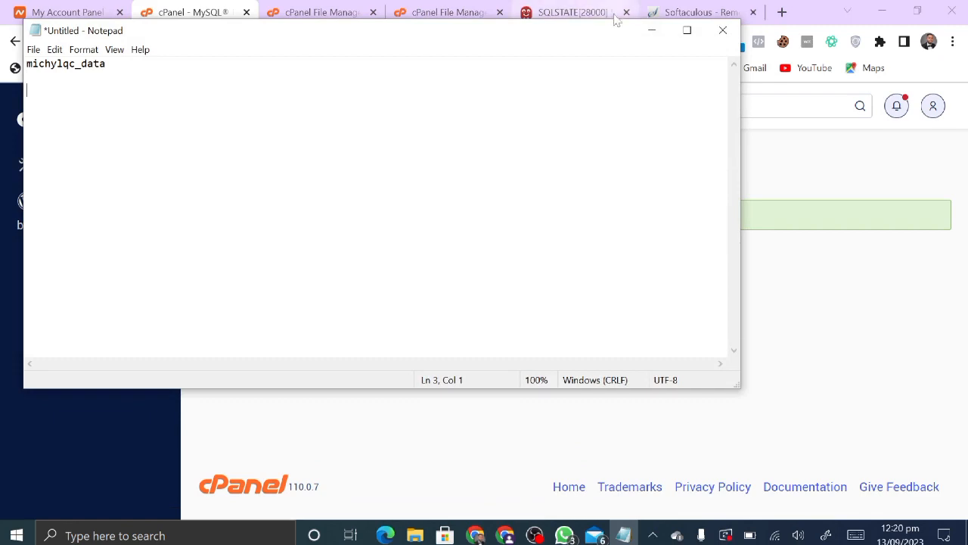
click(800, 176)
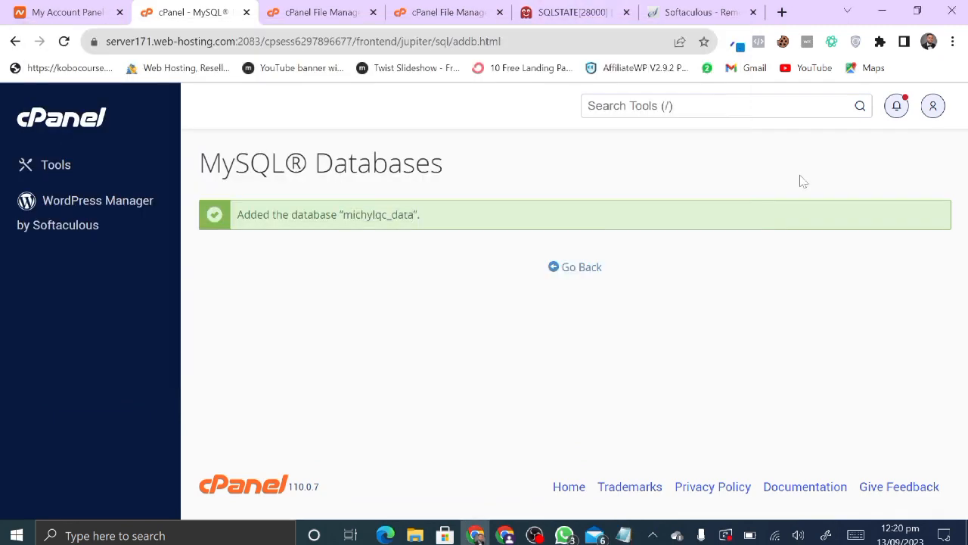
- Enter 'data' as the new MySQL user's username
click(581, 267)
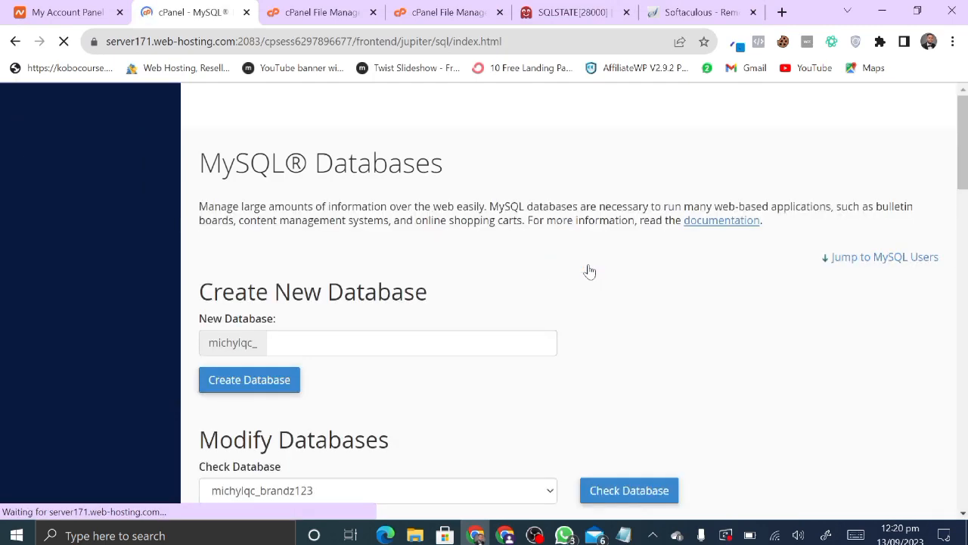
scroll(499, 298, down, 5)
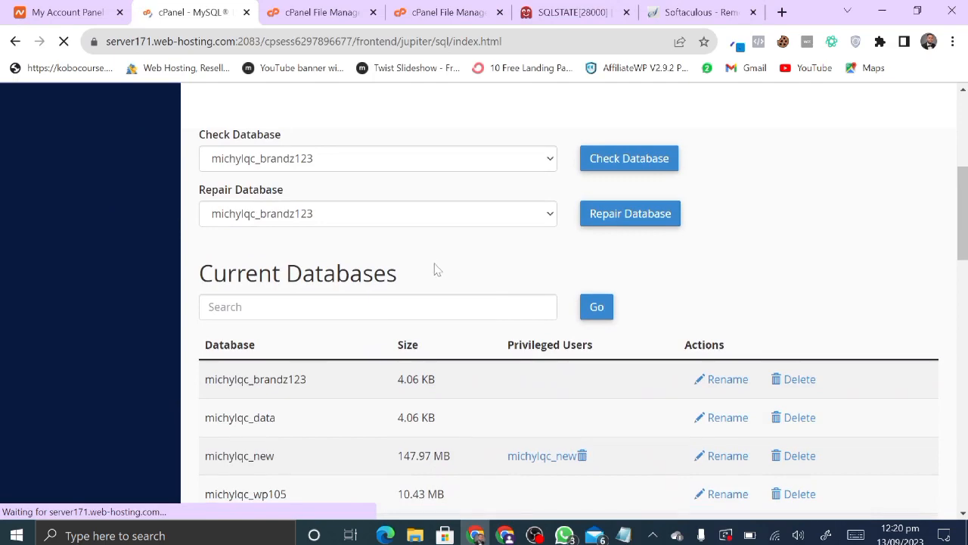
scroll(438, 270, up, 2)
scroll(433, 268, down, 10)
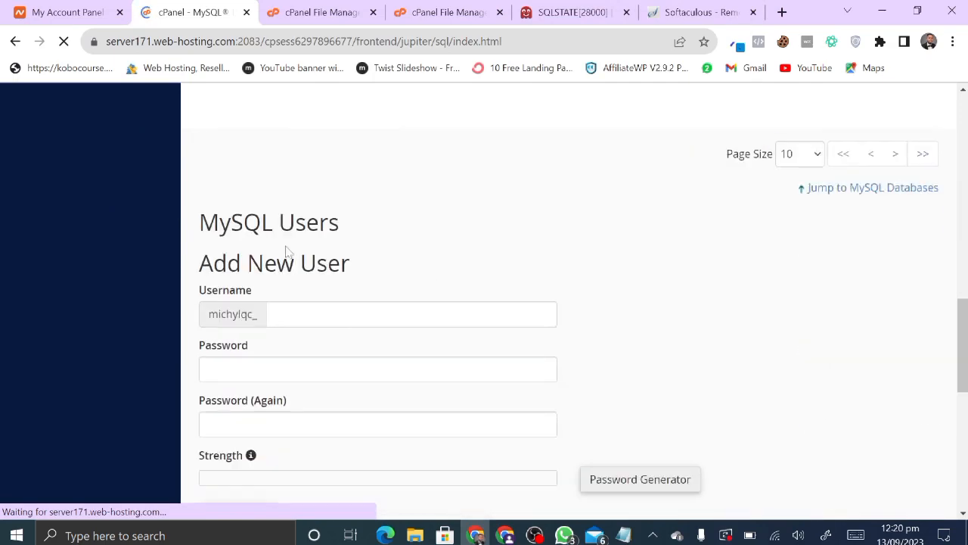
click(411, 314)
text(d)
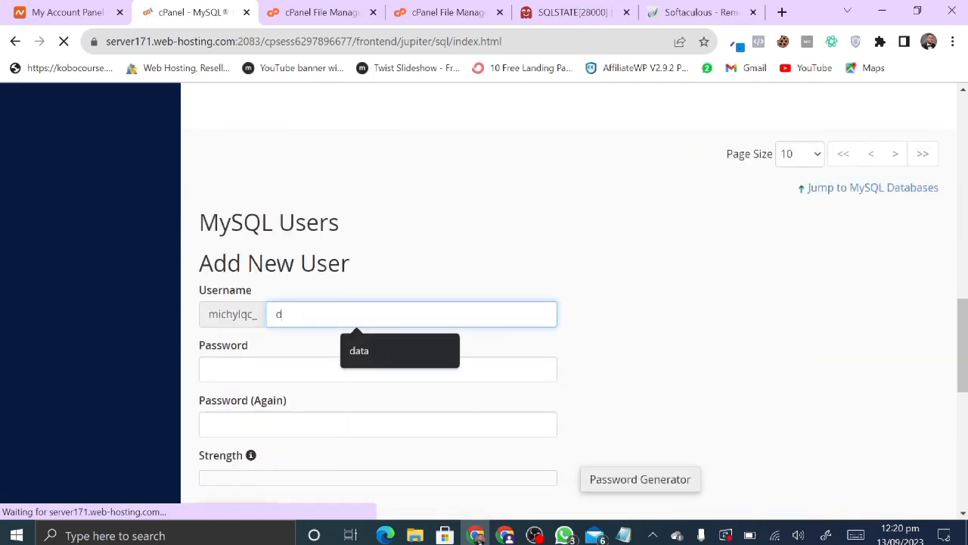
text(ata)
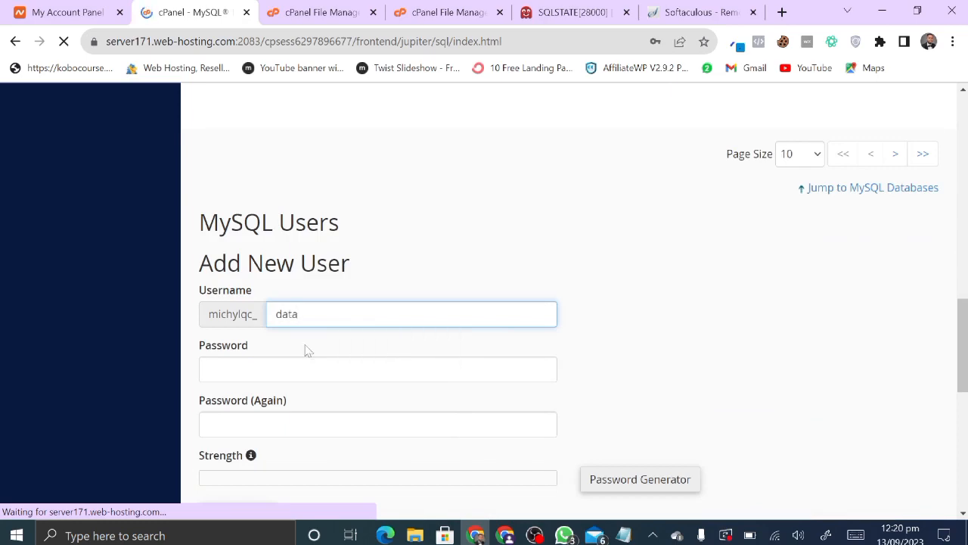
- Generate a very strong password, paste it into the Notepad note, and create the user
scroll(310, 352, down, 1)
click(636, 410)
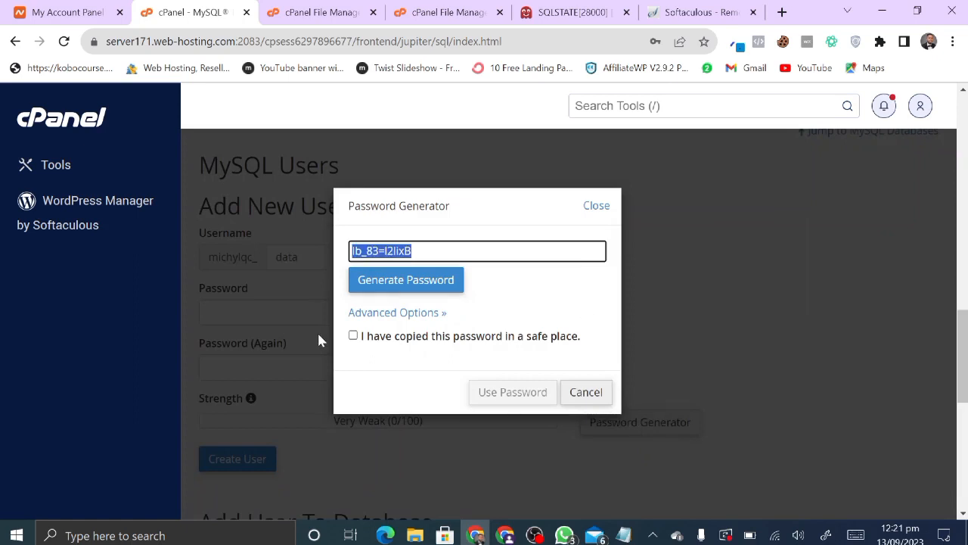
click(353, 336)
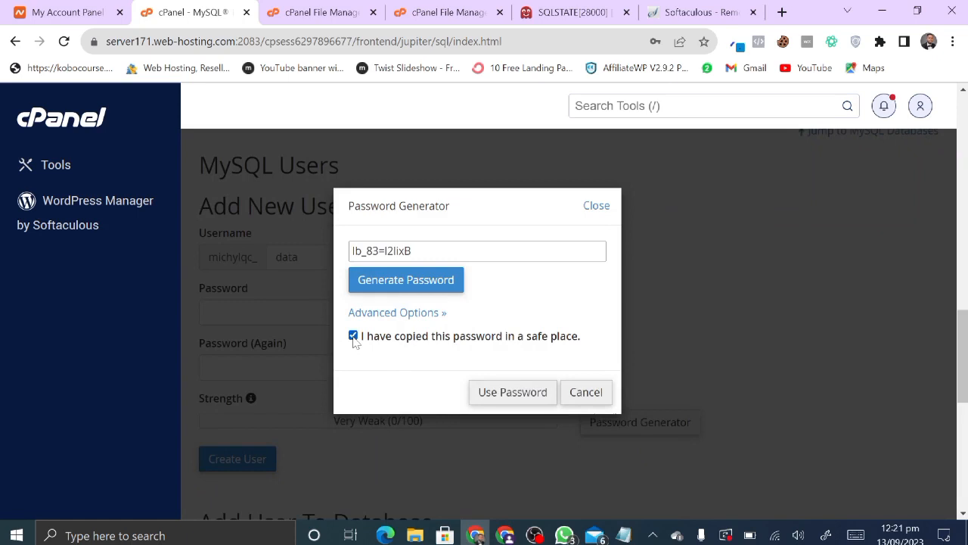
click(536, 391)
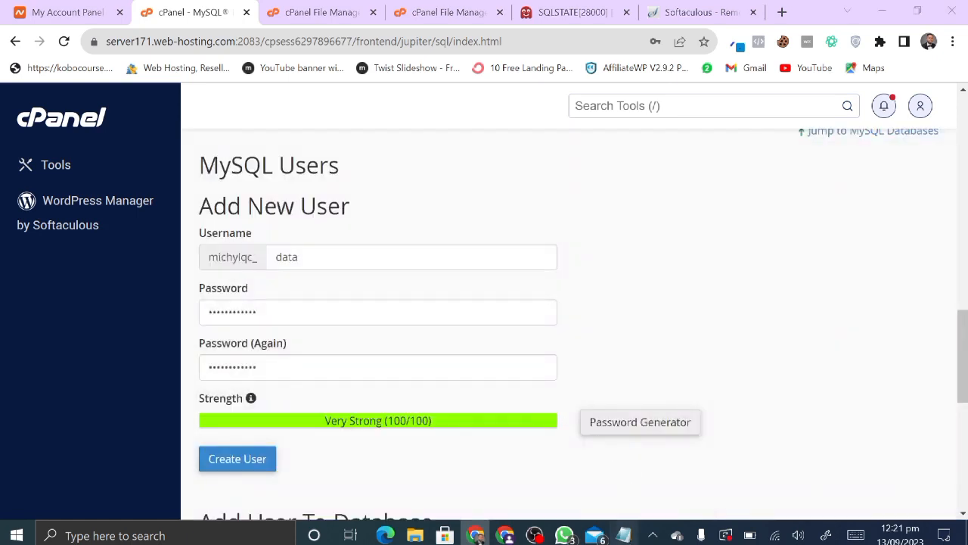
click(624, 535)
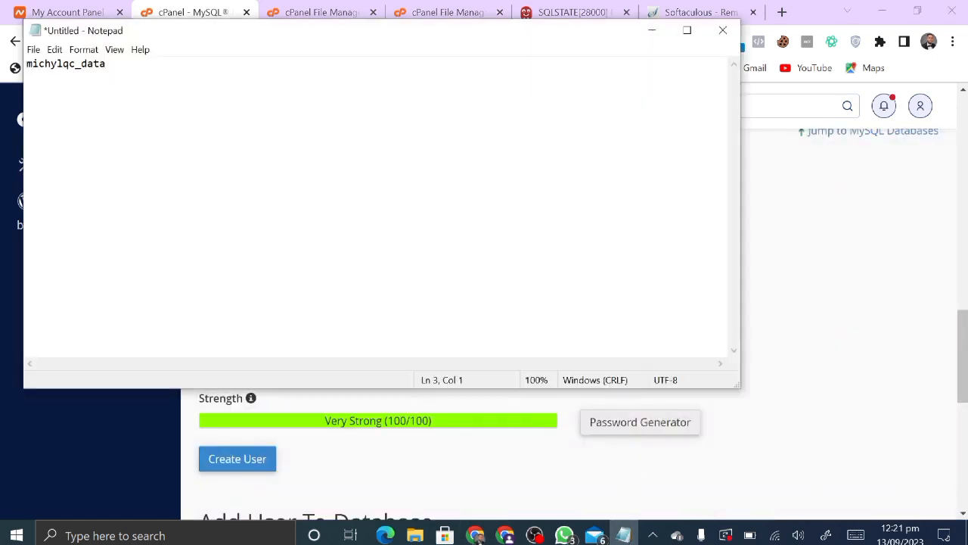
key(ctrl+v)
click(873, 259)
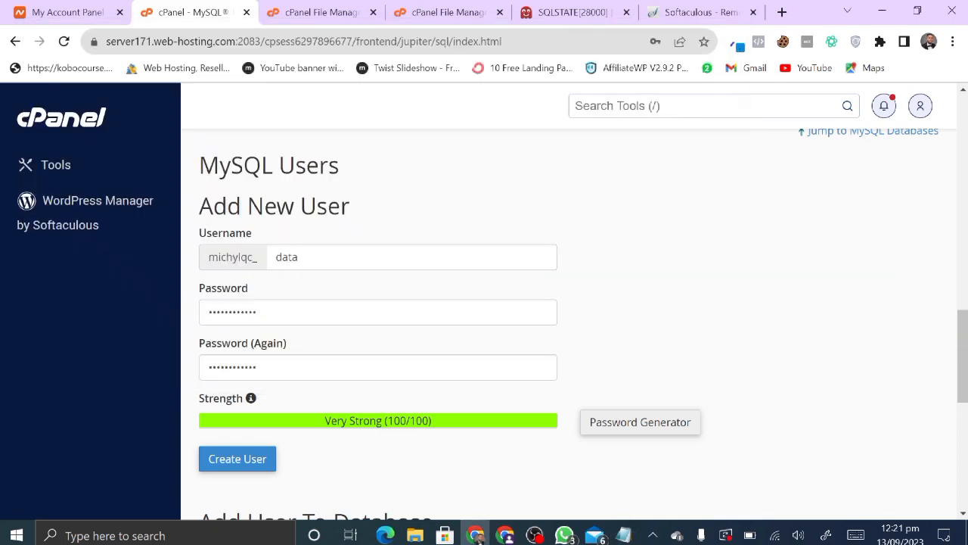
click(250, 467)
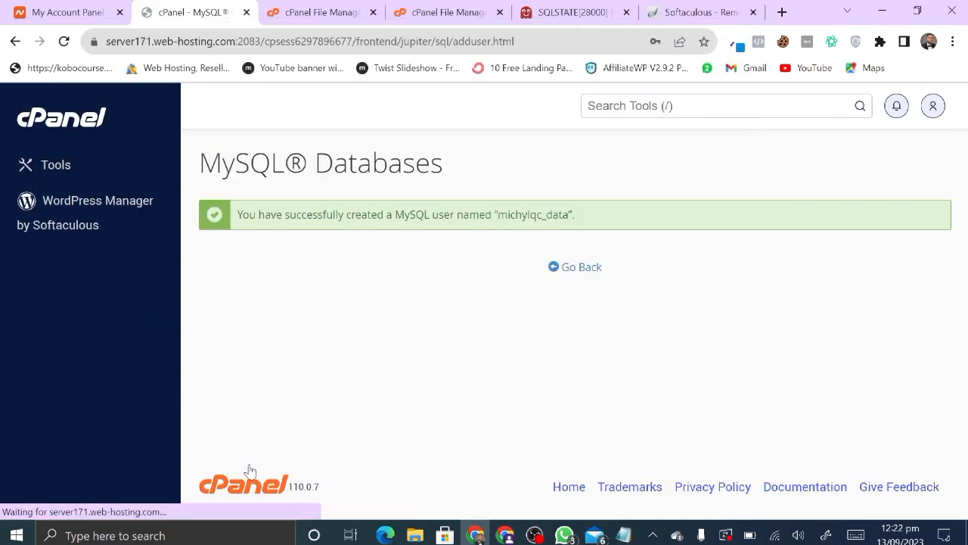
- Add the _data user to the _data database
click(580, 271)
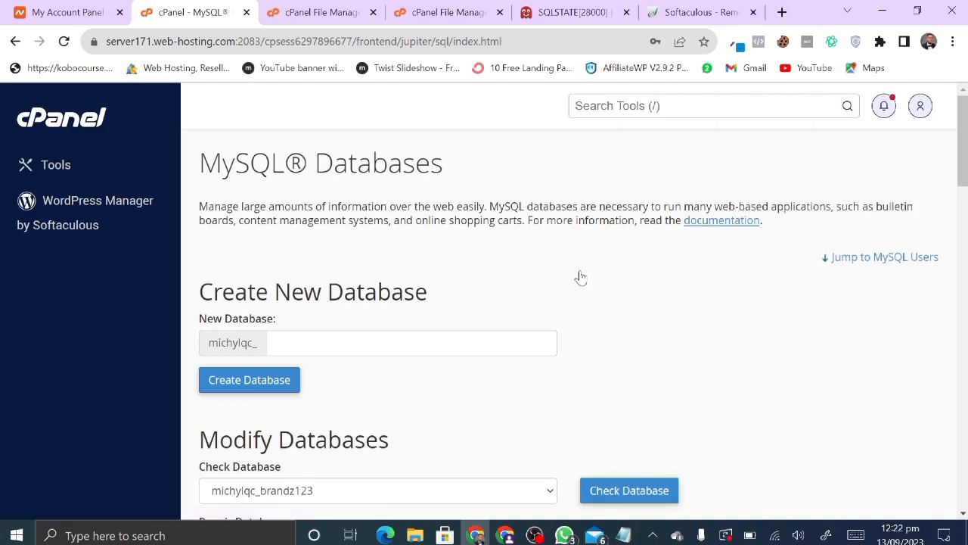
scroll(432, 370, down, 6)
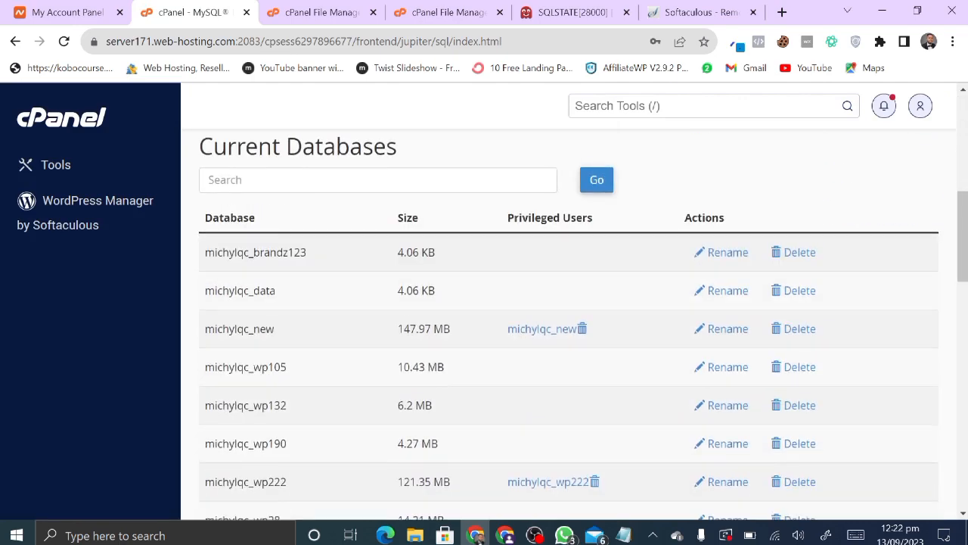
scroll(432, 370, down, 15)
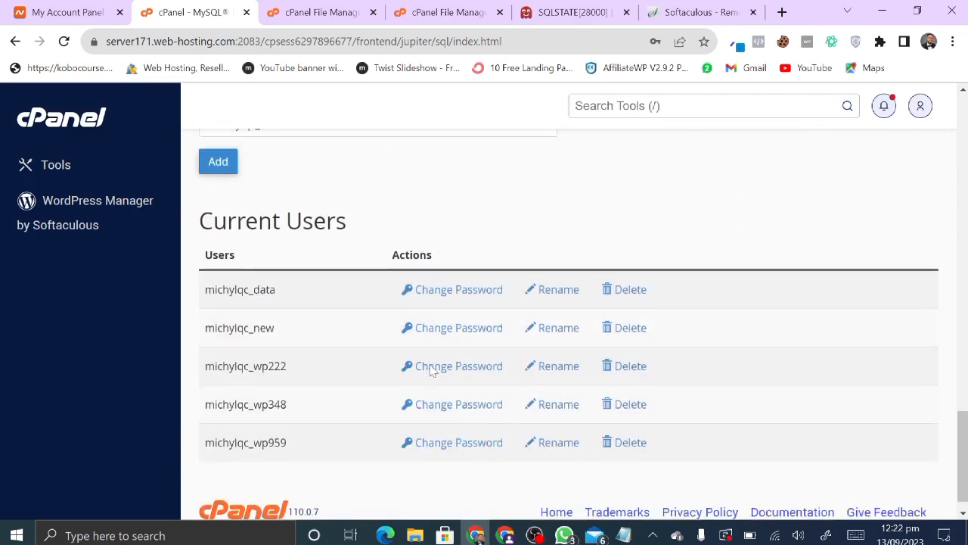
scroll(431, 371, up, 4)
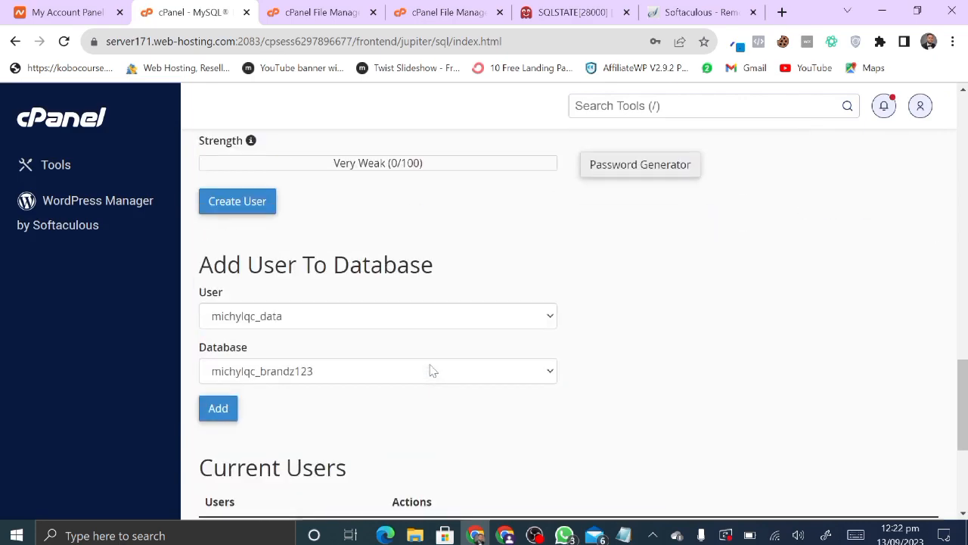
click(270, 317)
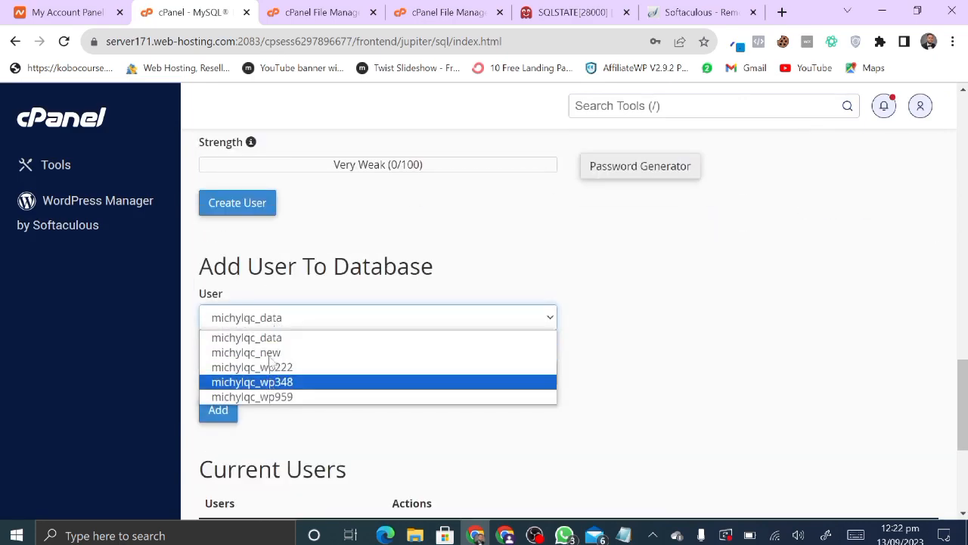
click(264, 337)
click(270, 380)
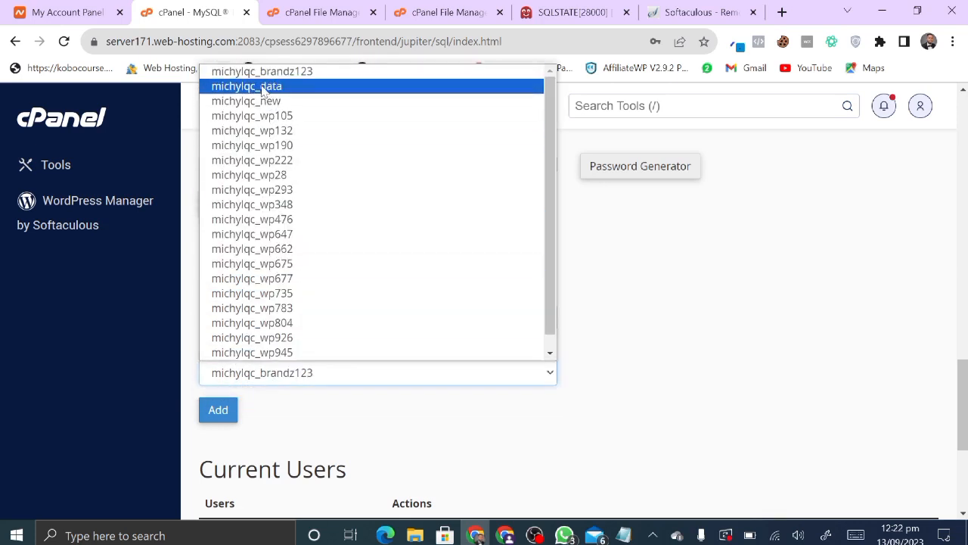
click(264, 89)
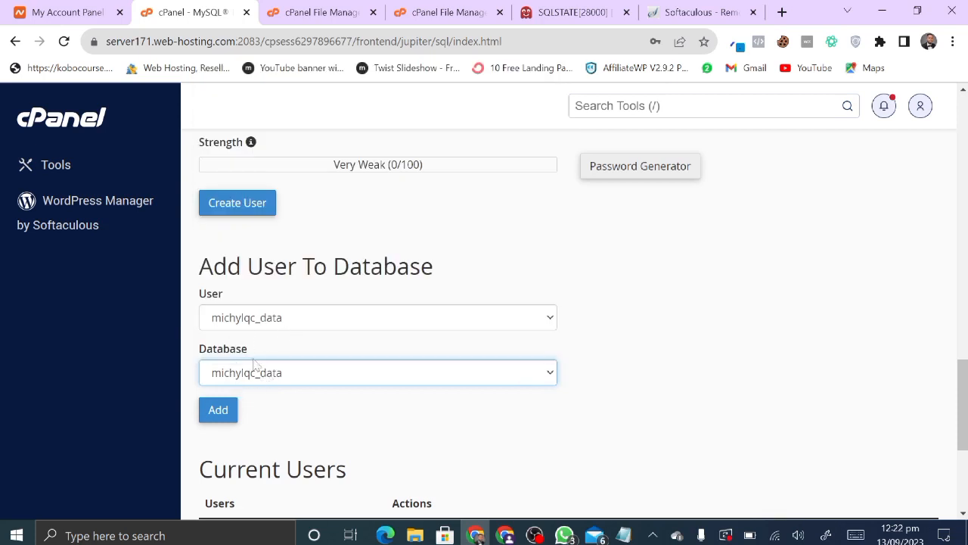
click(213, 413)
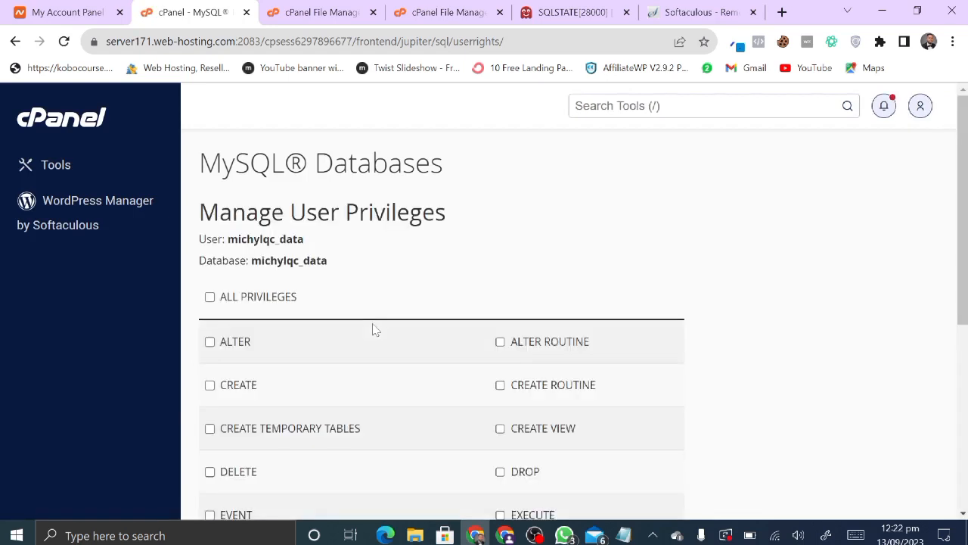
- Grant the user ALL PRIVILEGES on the database and save the changes
scroll(373, 329, down, 1)
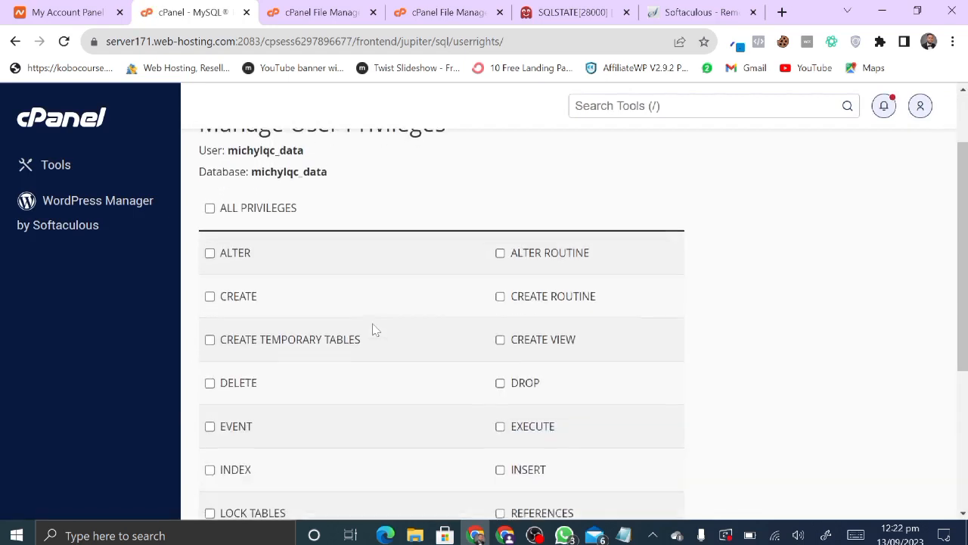
click(210, 204)
scroll(352, 270, down, 3)
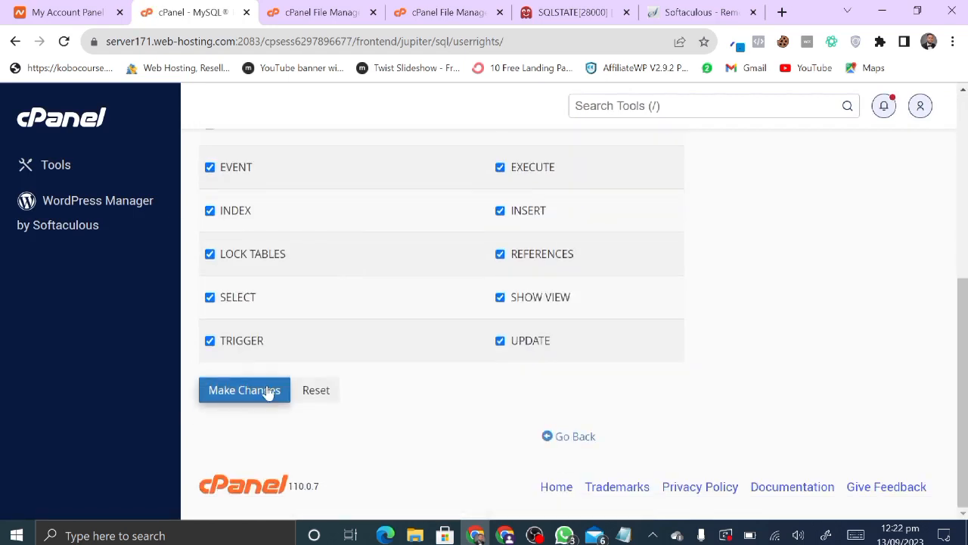
click(269, 392)
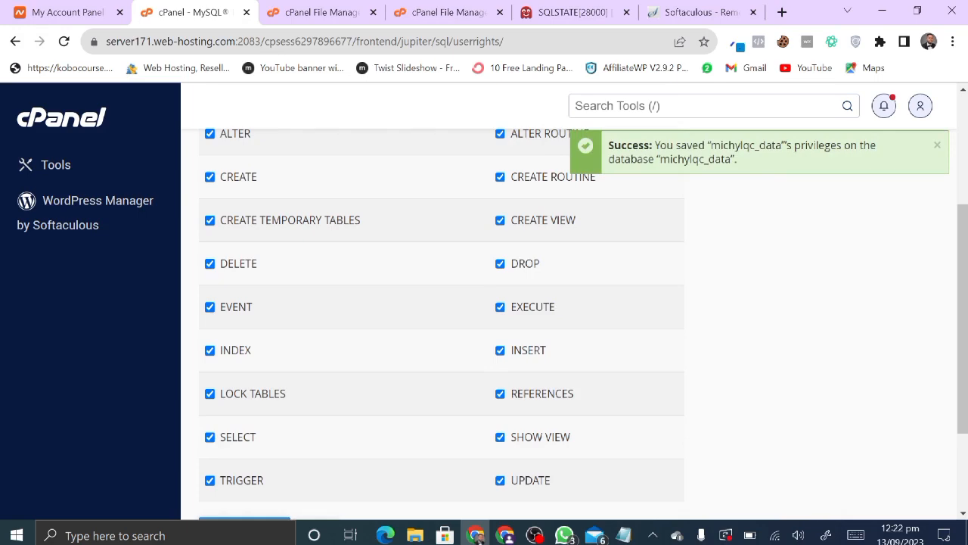
- Open the site's .env file in the editor, showing DB_DATABASE=hyiprio and DB_USERNAME=root
click(447, 12)
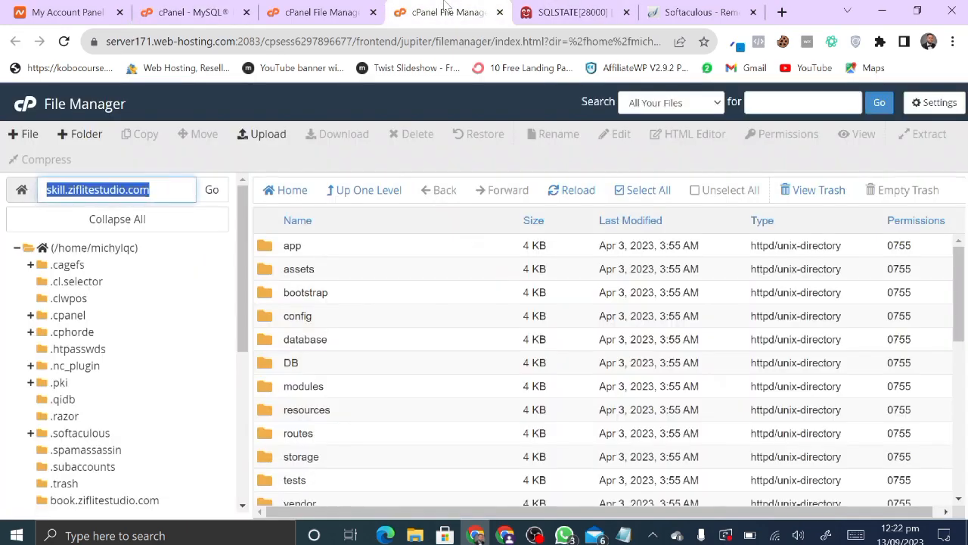
scroll(394, 330, down, 5)
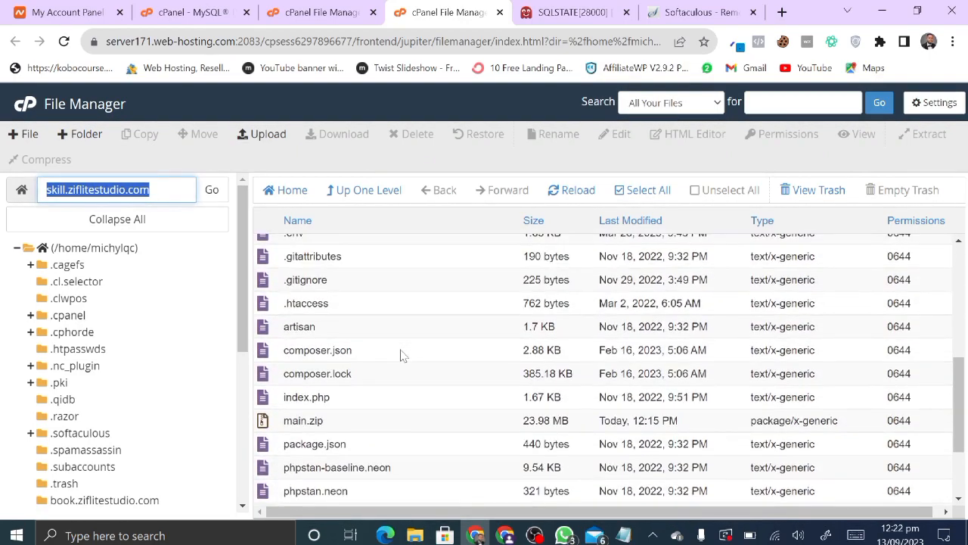
scroll(401, 352, up, 2)
click(360, 323)
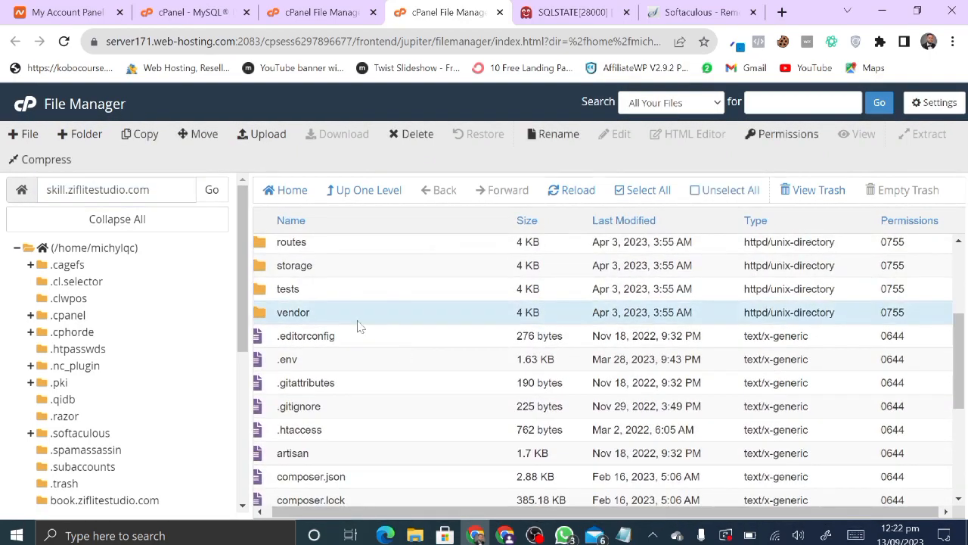
click(301, 365)
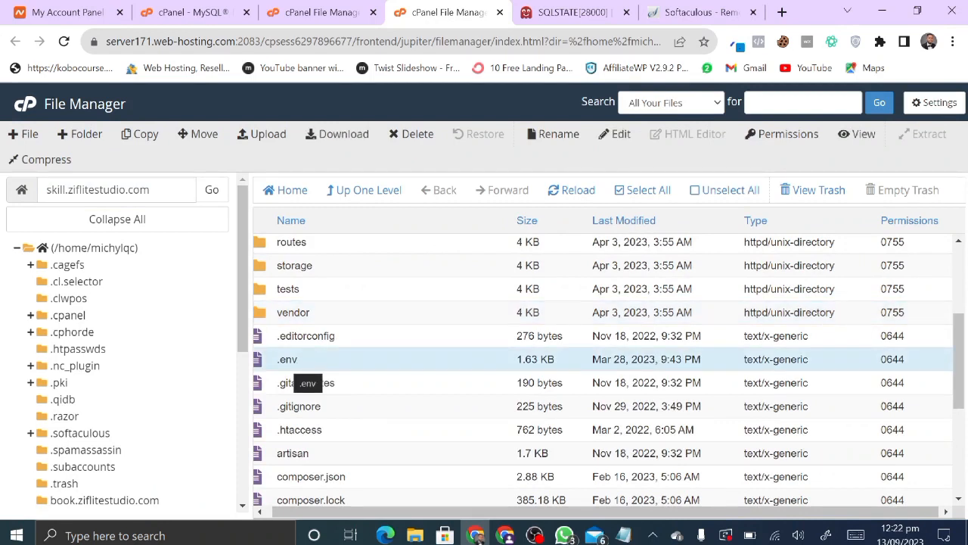
right_click(308, 363)
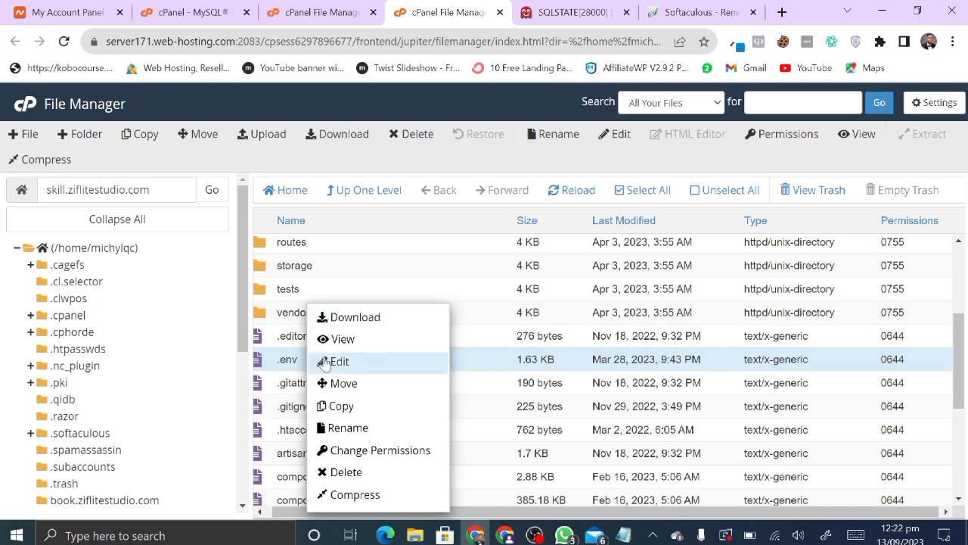
click(355, 359)
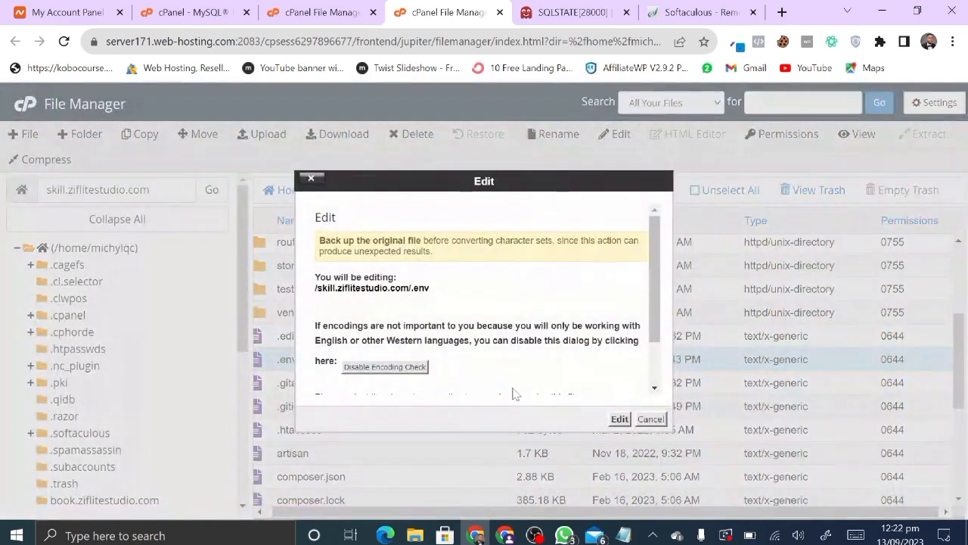
click(620, 420)
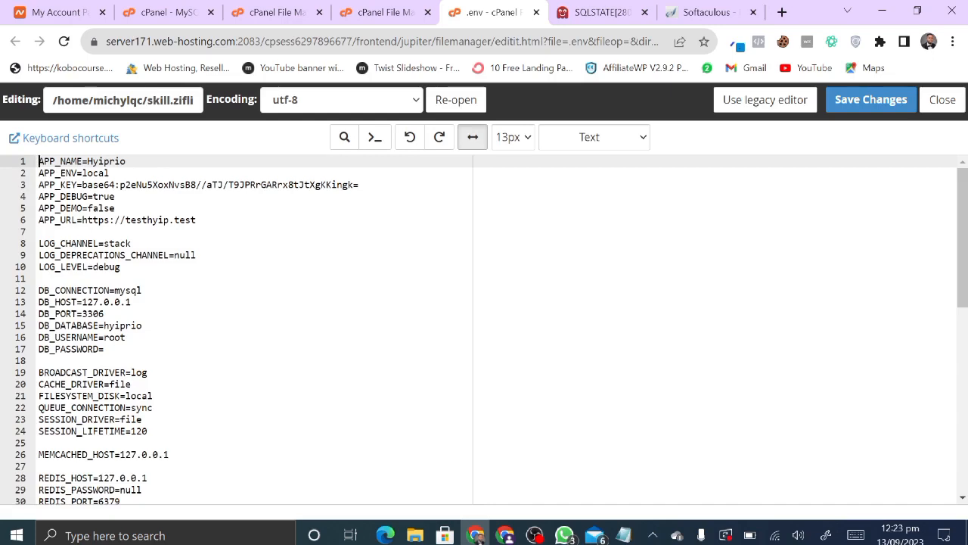
scroll(254, 329, down, 2)
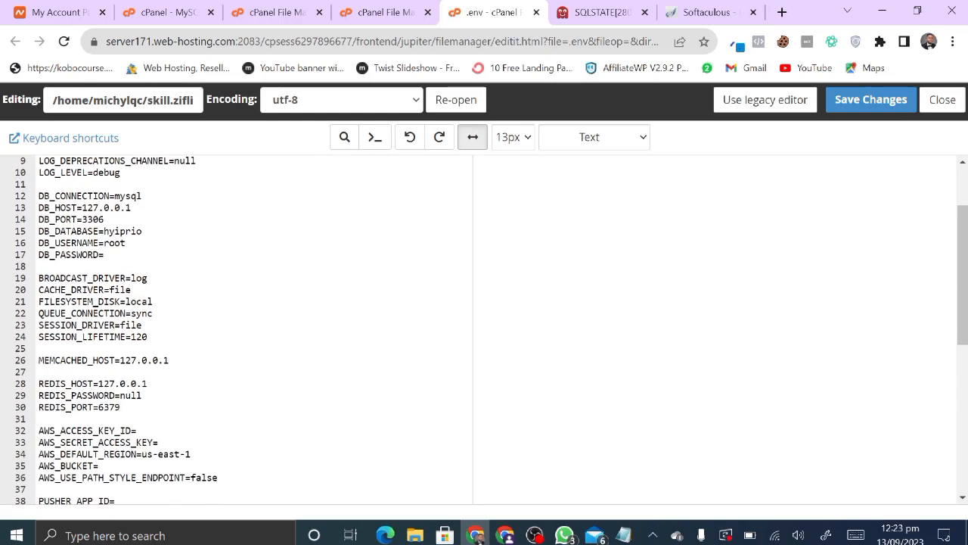
scroll(253, 330, down, 2)
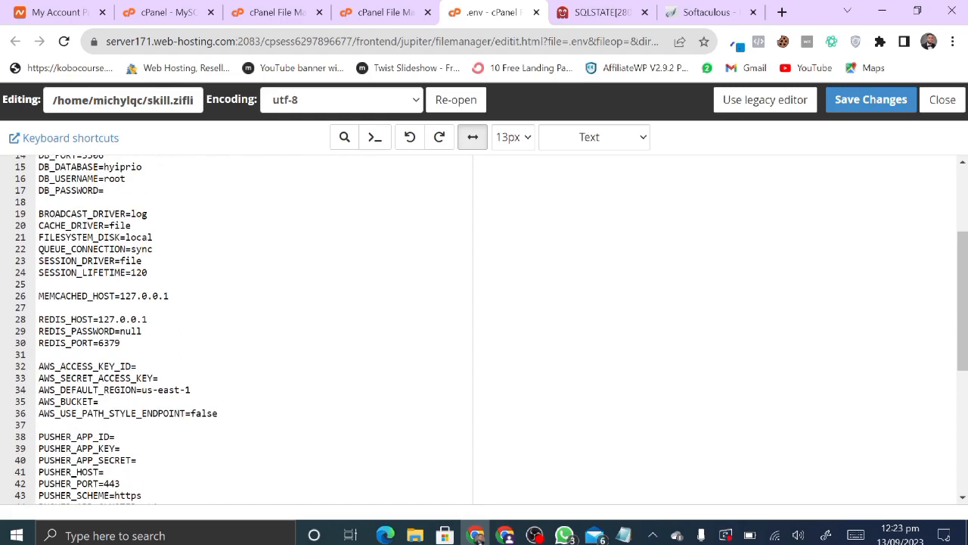
scroll(254, 329, up, 3)
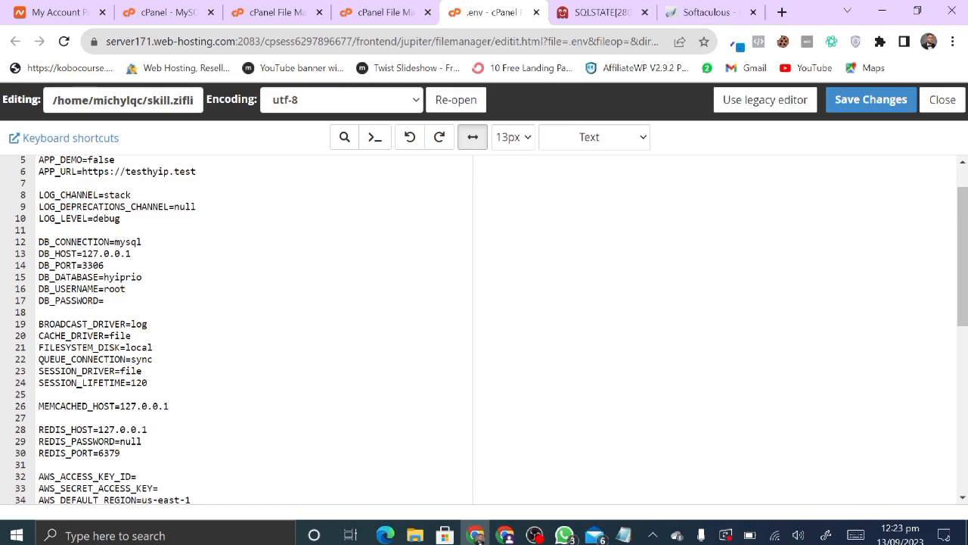
- Replace hyiprio and root in DB_DATABASE and DB_USERNAME with the new _data name
click(623, 535)
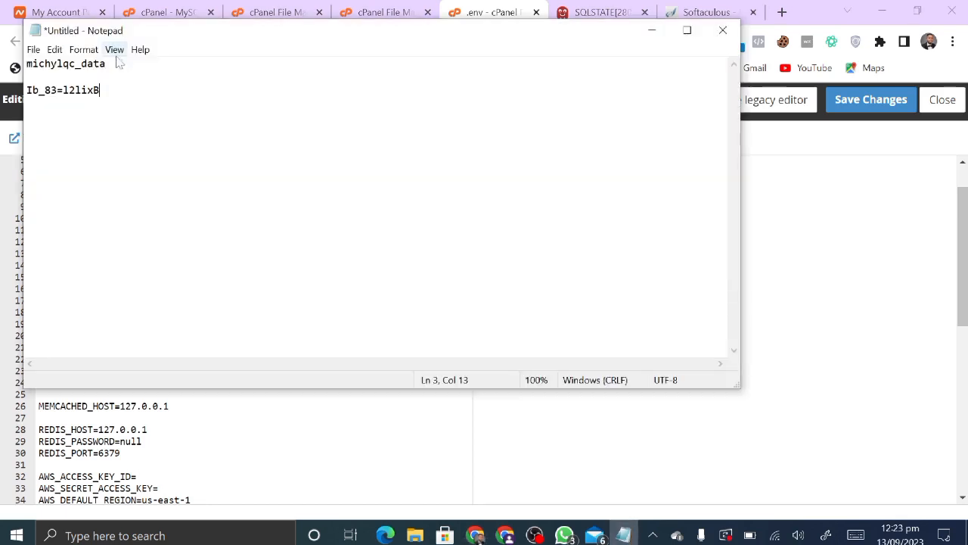
key(Up)
key(Up)
key(End)
key(ctrl+shift+Left)
key(Down)
key(Up)
key(End)
key(shift+Left)
key(shift+Left)
key(shift+Left)
key(shift+Left)
key(shift+Left)
key(shift+Left)
key(shift+Left)
key(shift+Left)
key(shift+Left)
key(shift+Left)
key(shift+Left)
key(shift+Left)
key(shift+Left)
key(ctrl+c)
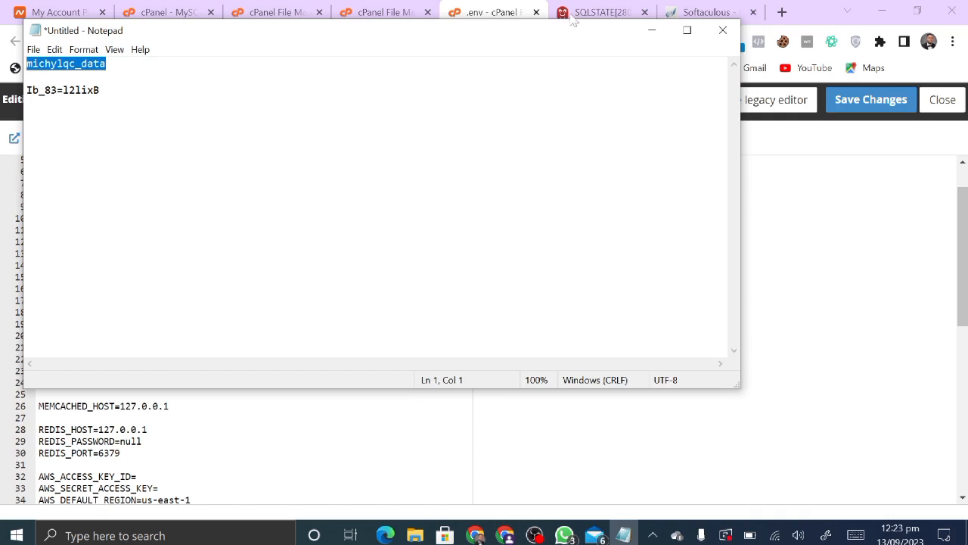
click(652, 30)
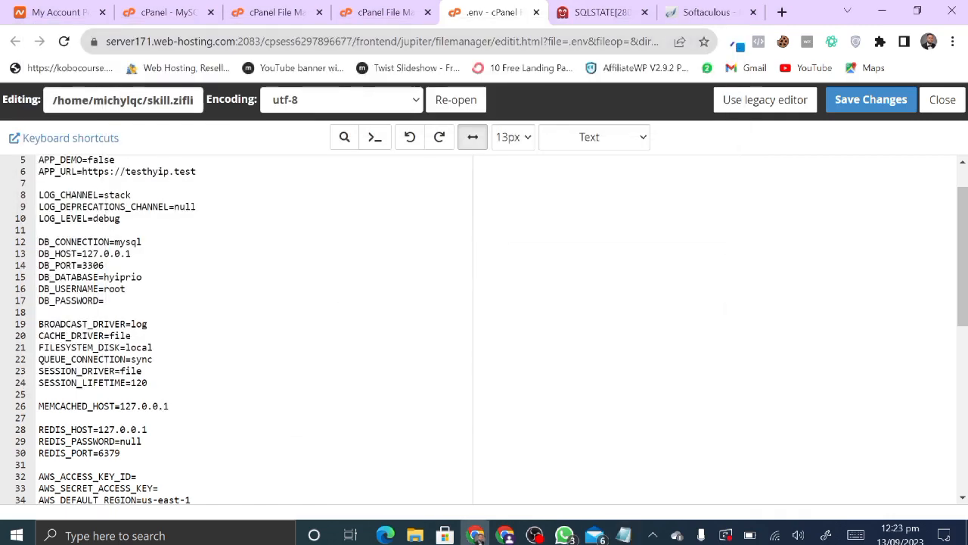
click(104, 277)
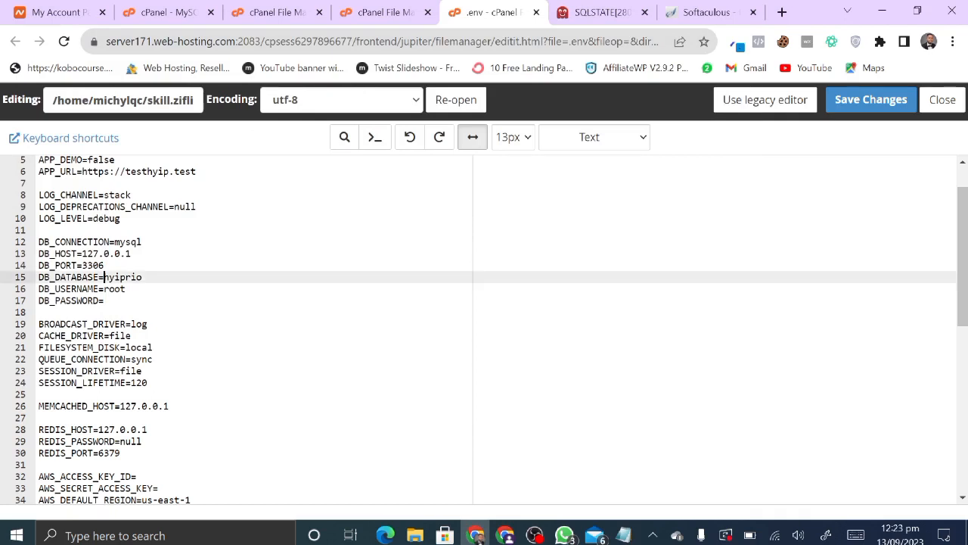
drag(103, 277, 142, 277)
key(ctrl+v)
drag(103, 288, 127, 288)
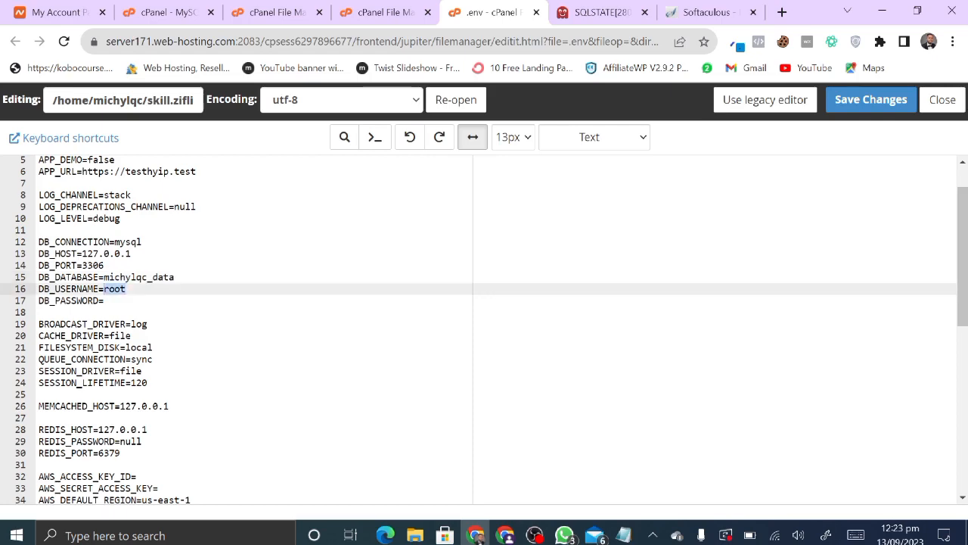
key(ctrl+v)
- Paste the generated password after DB_PASSWORD= and save the .env file
click(624, 535)
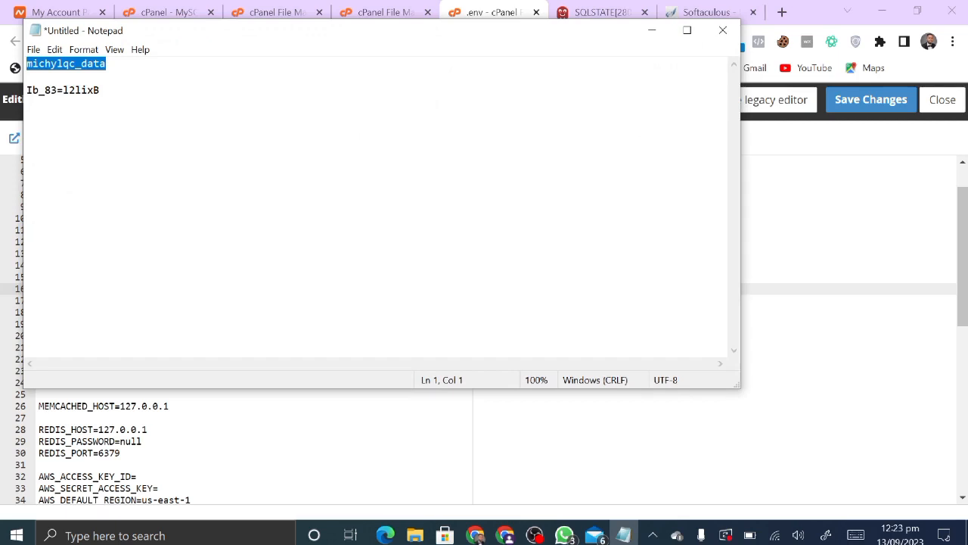
click(99, 90)
key(shift+Home)
key(ctrl+c)
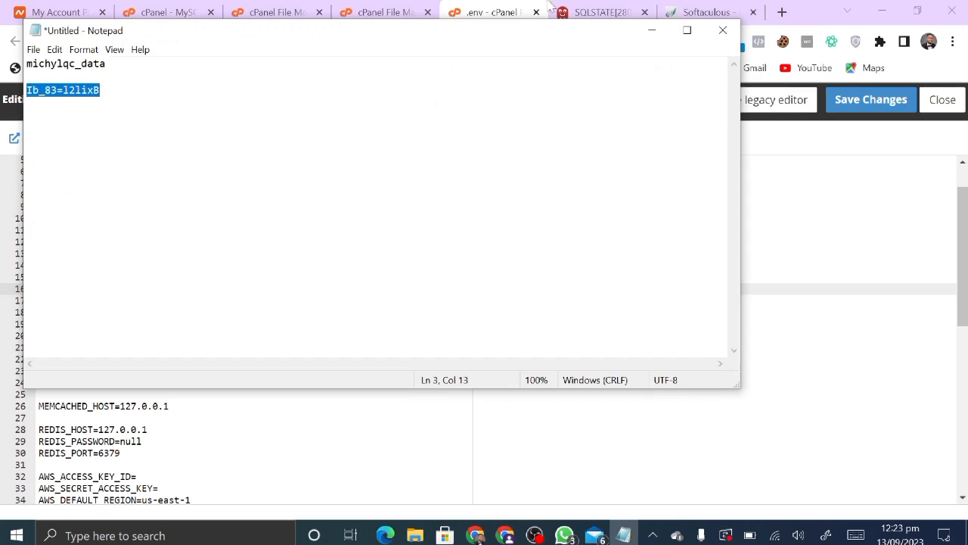
click(652, 30)
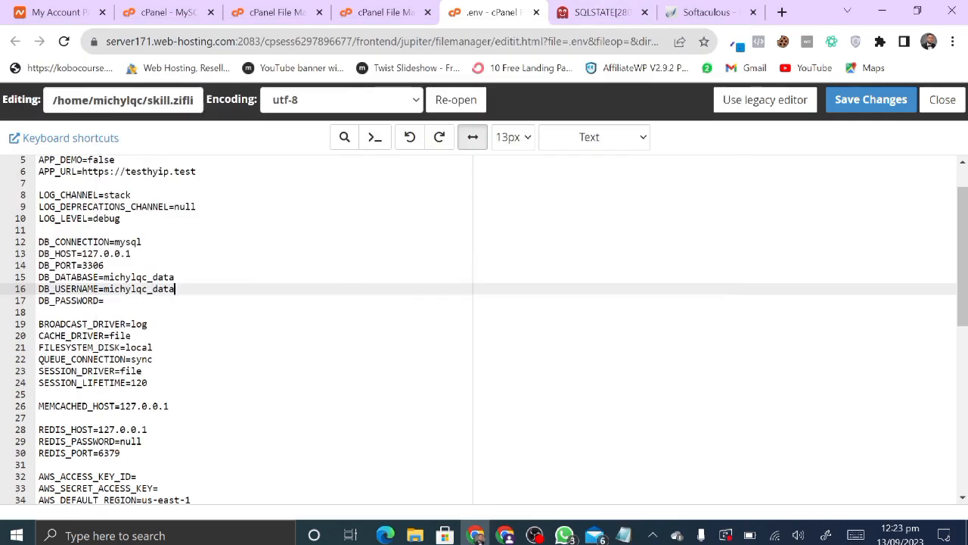
click(103, 300)
key(ctrl+v)
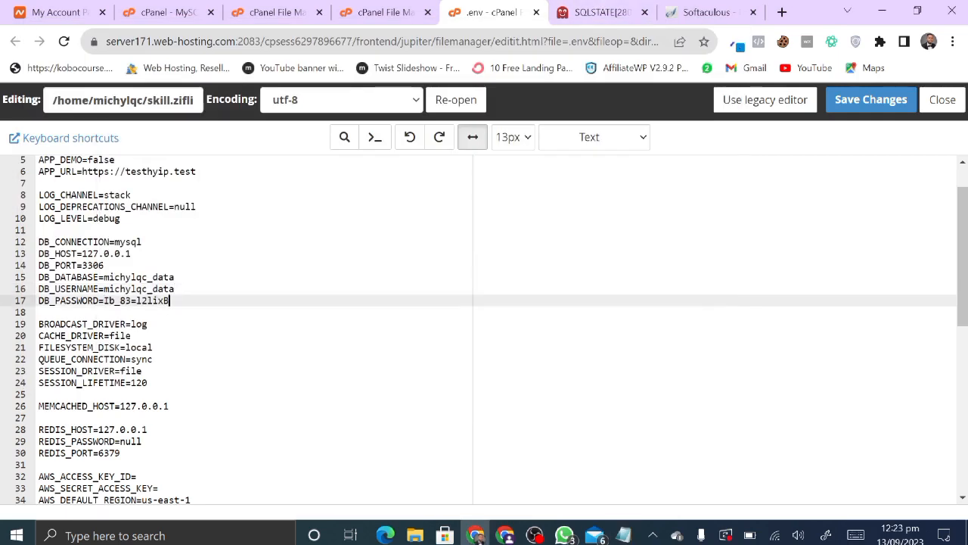
click(856, 112)
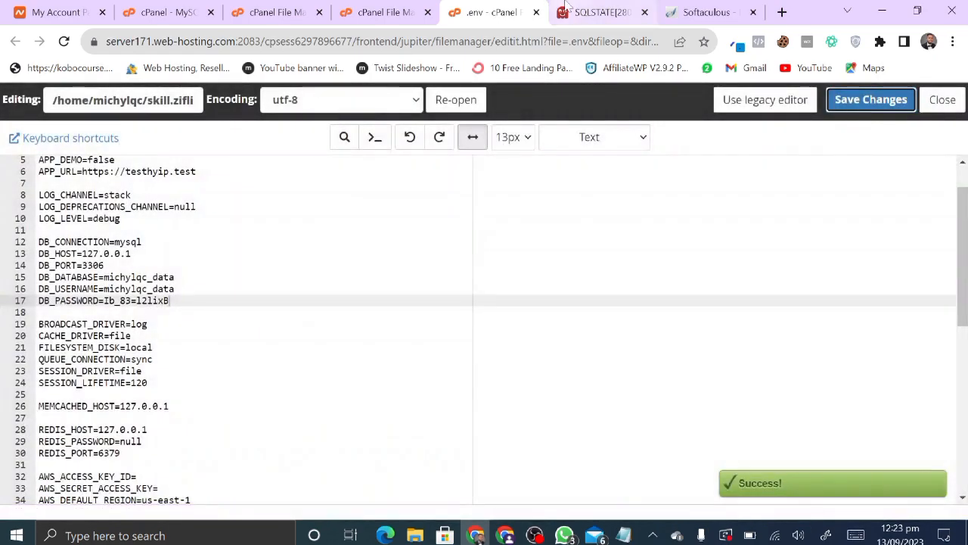
- Reload the site and open its home page, now reporting the landing_pages table missing
click(590, 12)
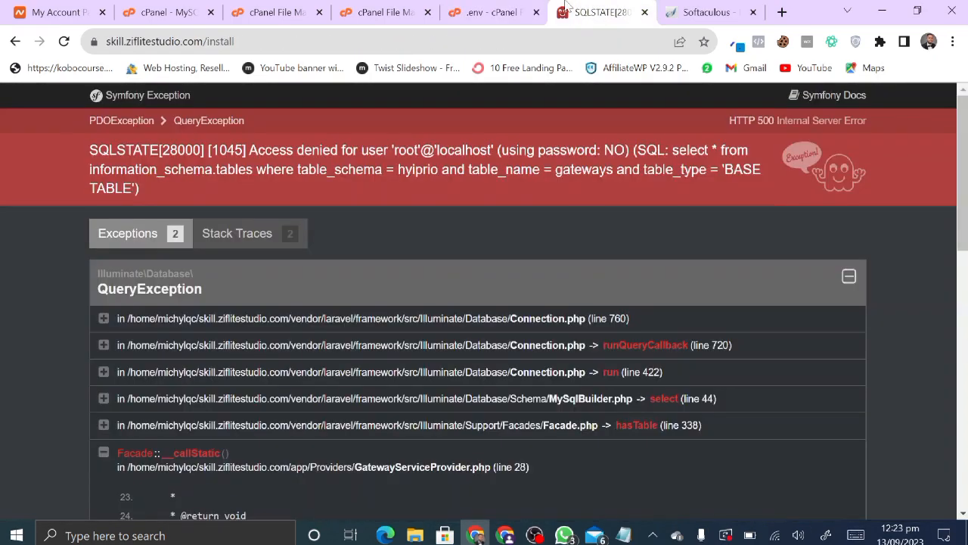
click(63, 41)
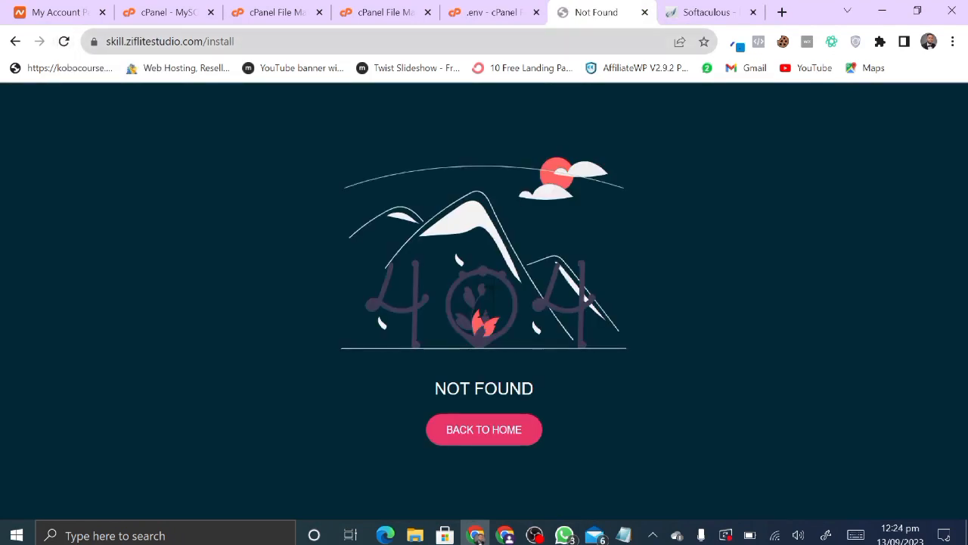
key(ctrl+l)
key(End)
key(BackSpace)
key(BackSpace)
key(BackSpace)
key(BackSpace)
key(BackSpace)
key(BackSpace)
key(BackSpace)
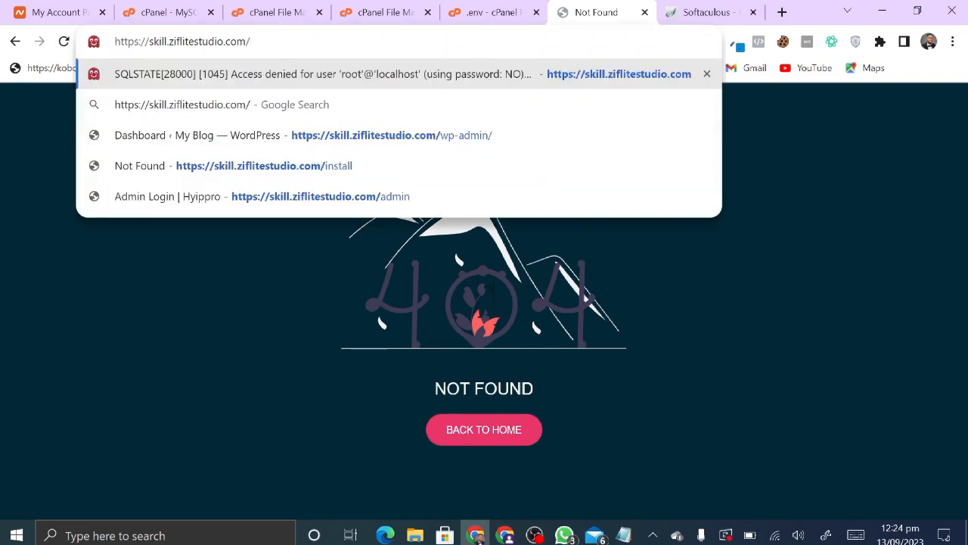
key(Return)
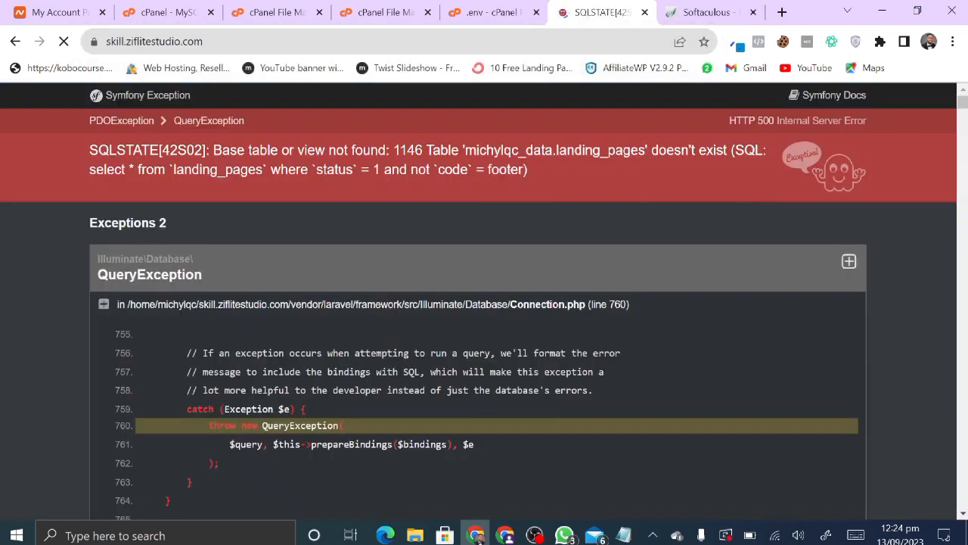
key(ctrl+l)
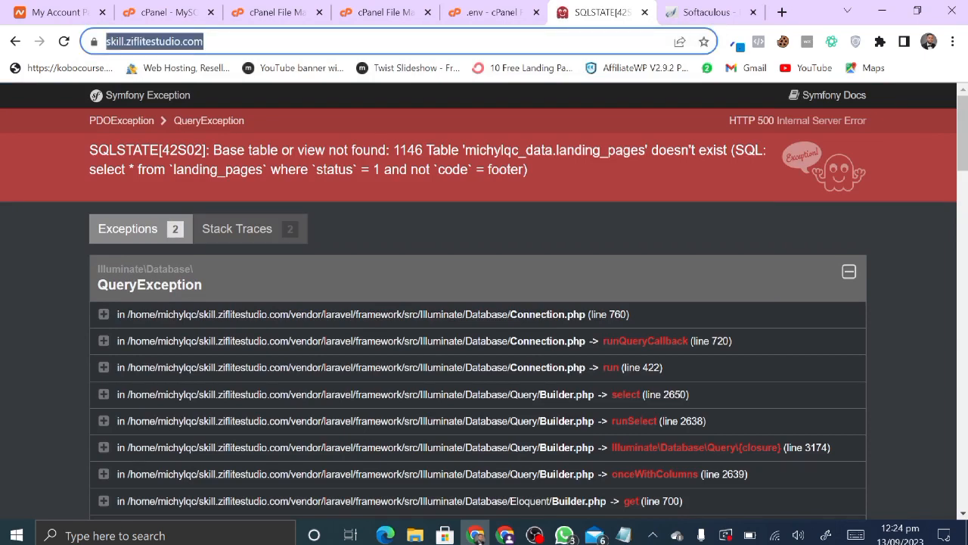
key(Escape)
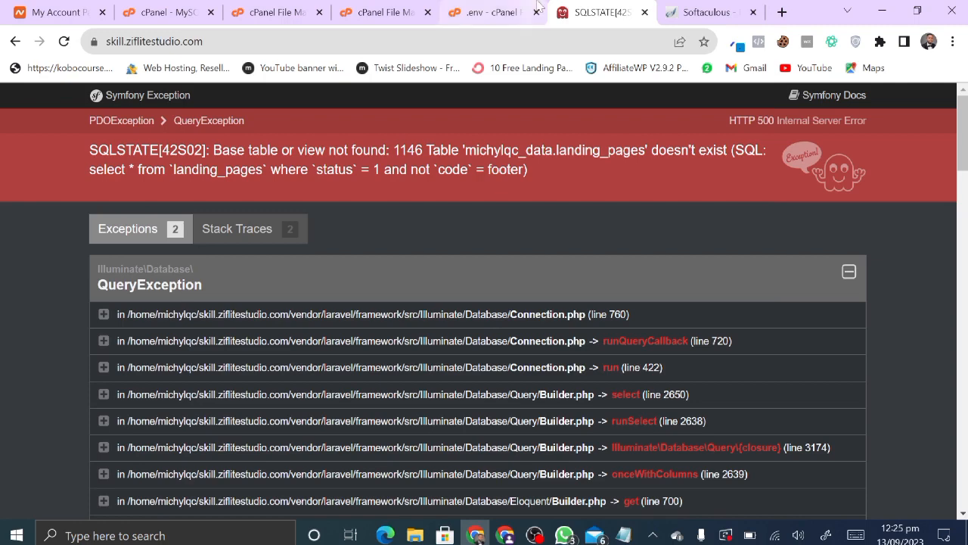
click(246, 8)
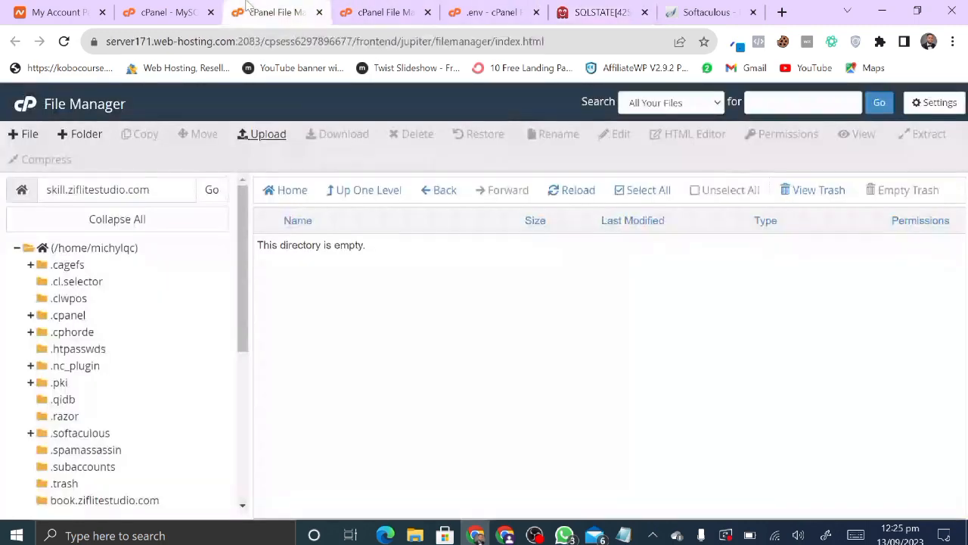
- Open phpMyAdmin from cPanel by searching the tools for 'php'
click(163, 12)
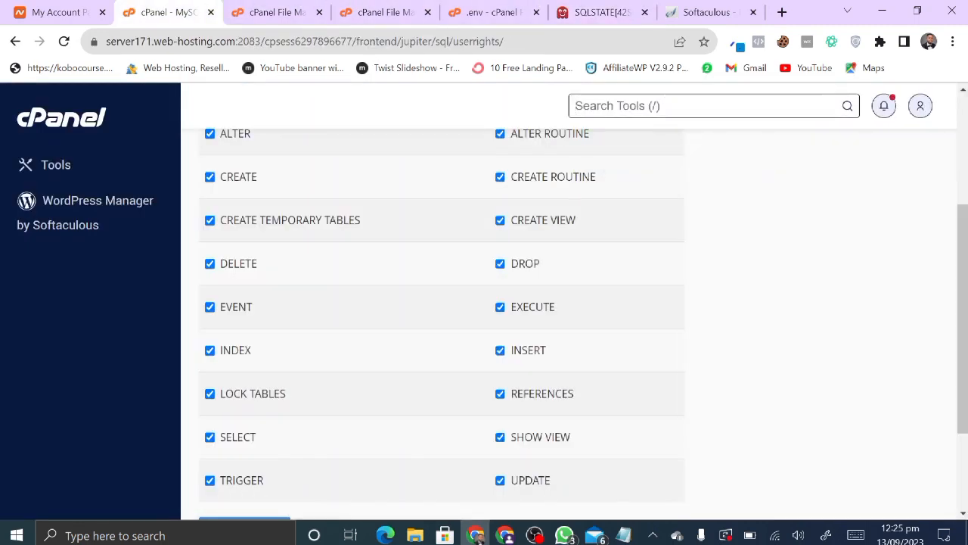
key(slash)
text(php)
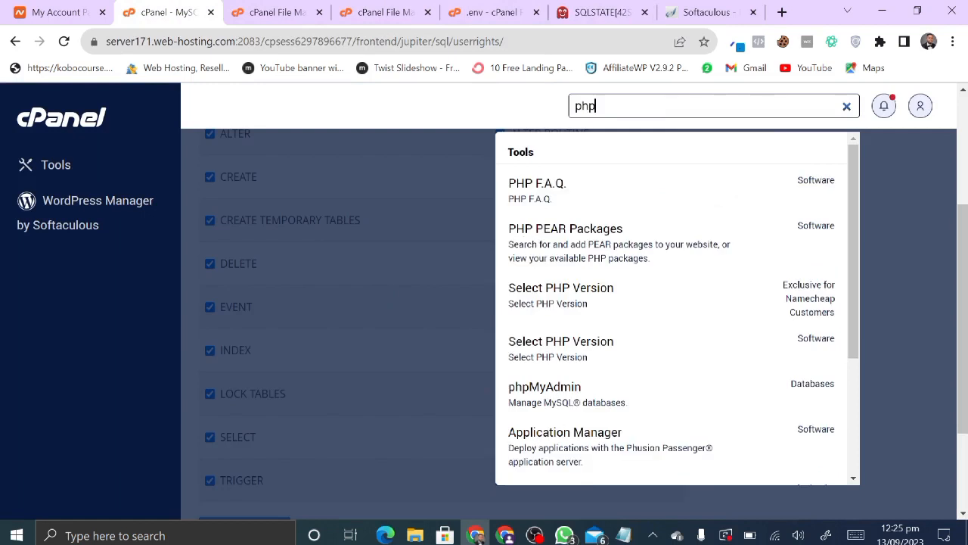
click(573, 405)
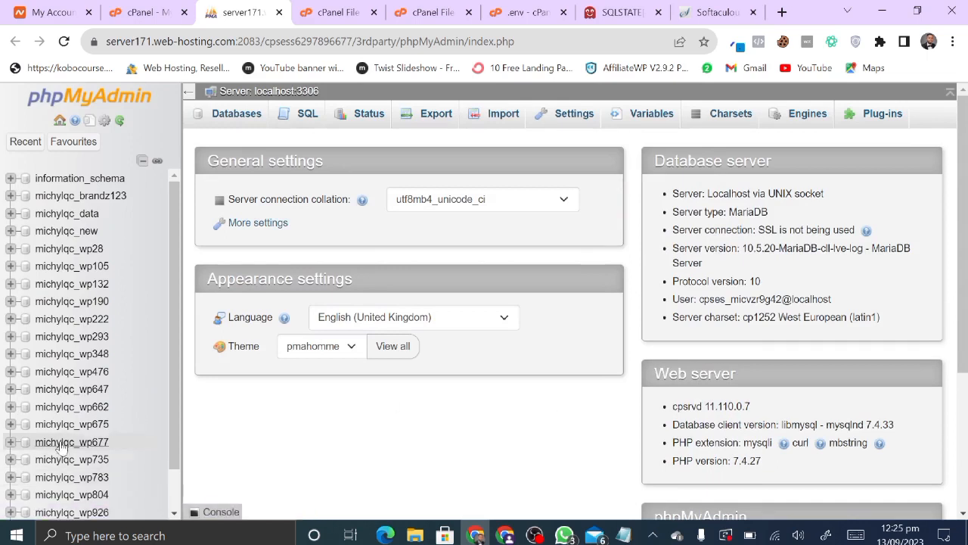
- Browse the michylqc_data, michylqc_brandz123 and michylqc_wp105 databases in the sidebar
scroll(60, 450, down, 1)
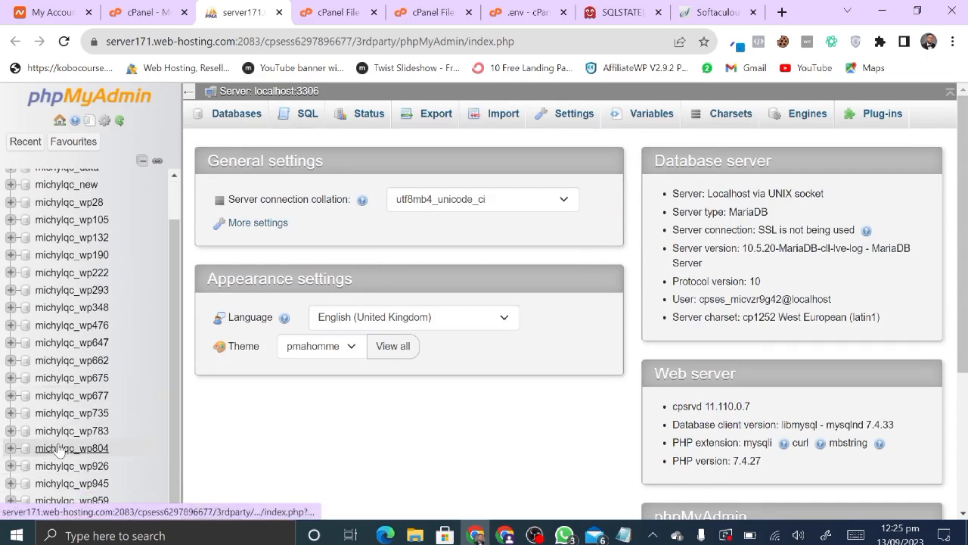
scroll(61, 452, up, 1)
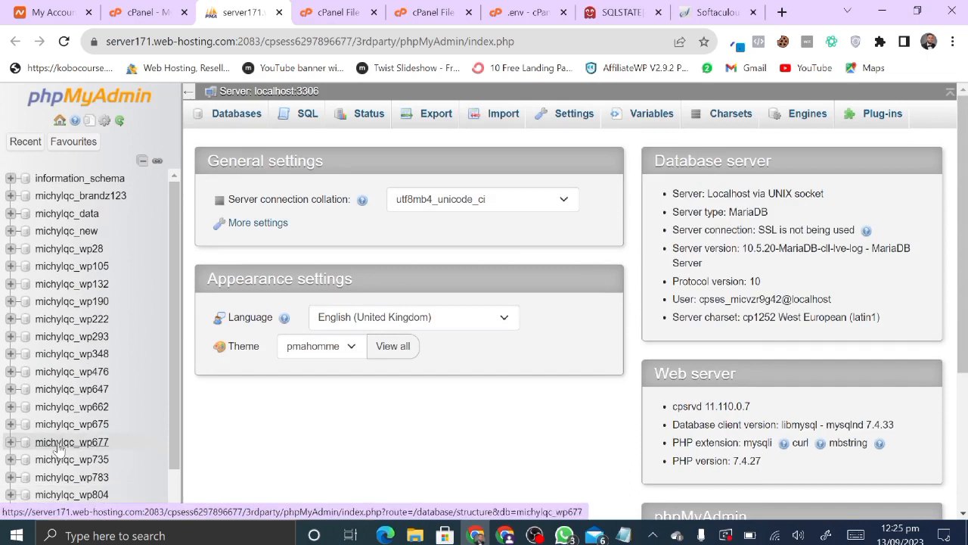
click(64, 213)
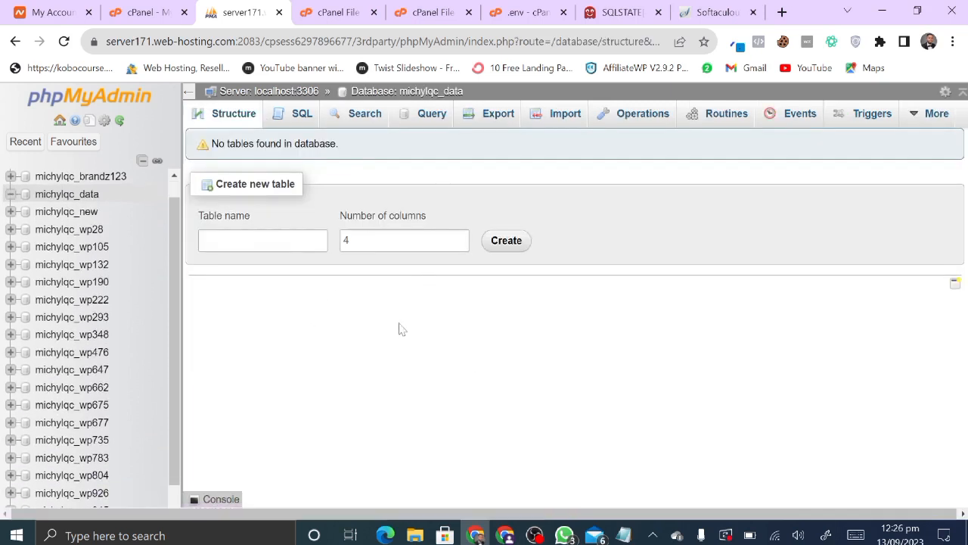
click(81, 179)
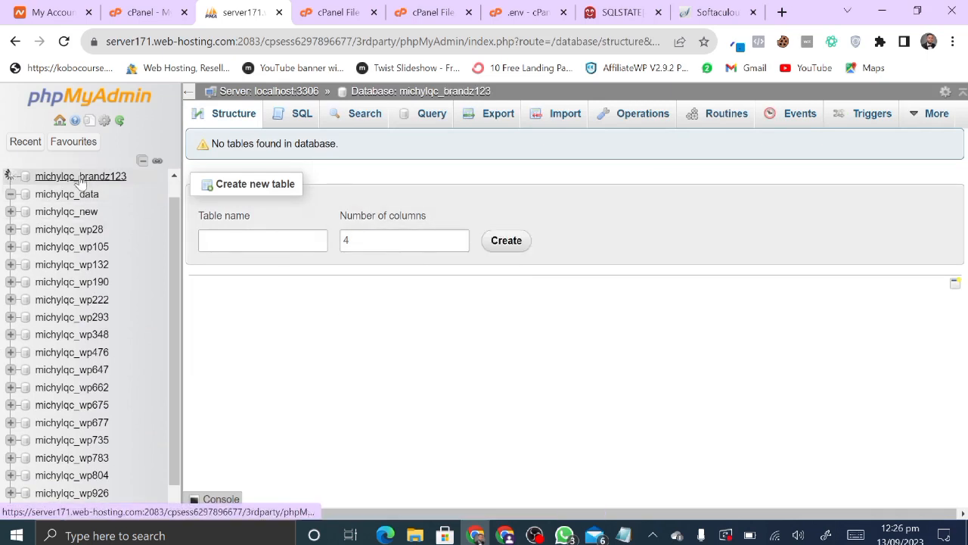
click(76, 265)
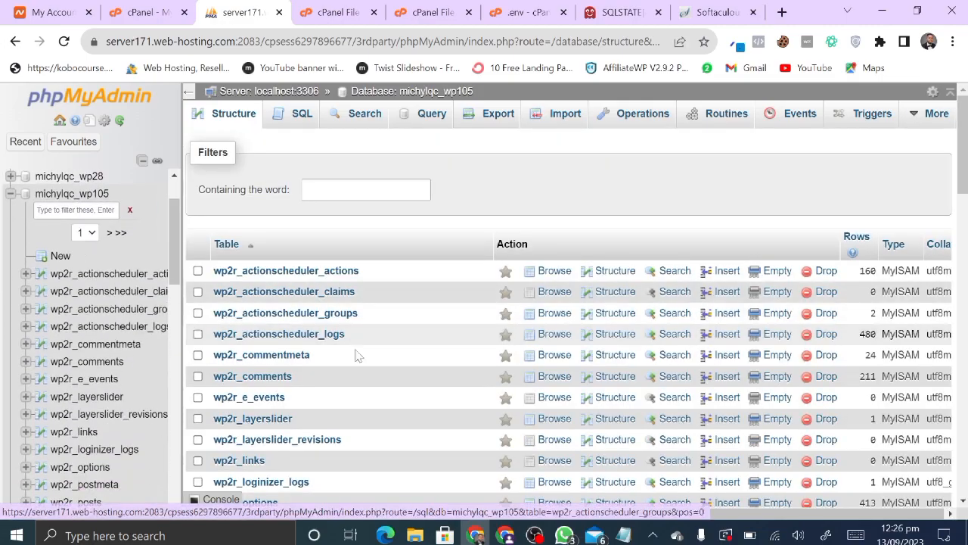
- Collapse the wp105 tables, return to michylqc_data and open its Import page
scroll(426, 454, down, 2)
scroll(426, 454, down, 5)
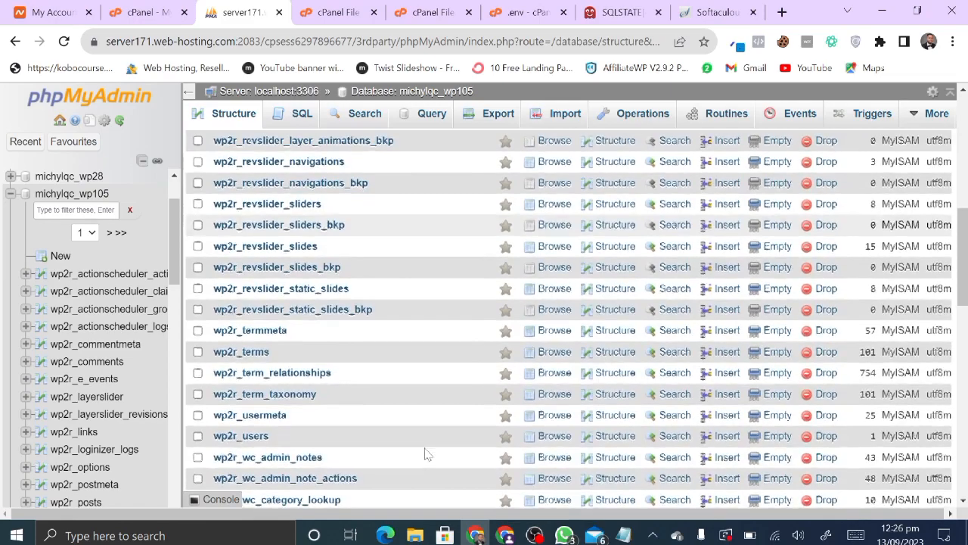
scroll(393, 347, right, 2)
scroll(392, 347, up, 8)
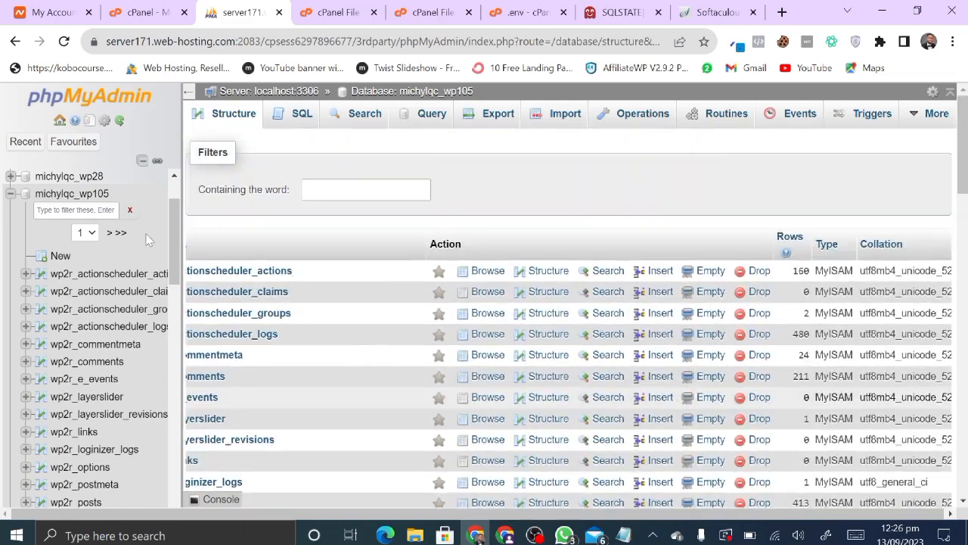
click(11, 193)
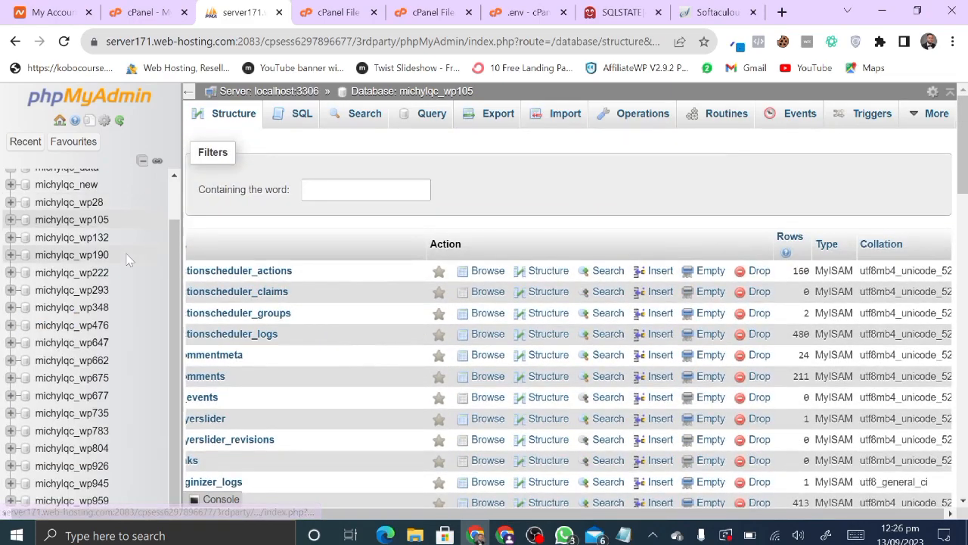
scroll(129, 257, up, 1)
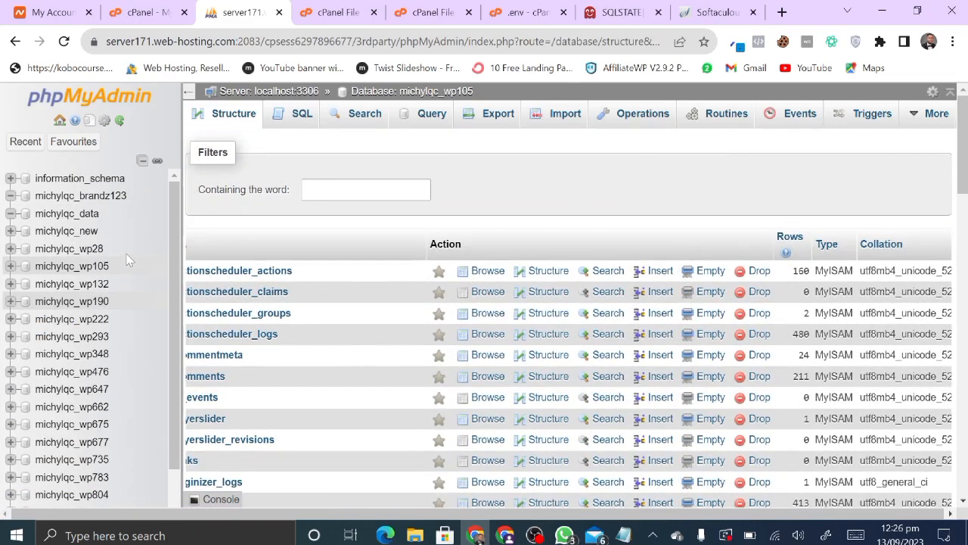
click(86, 219)
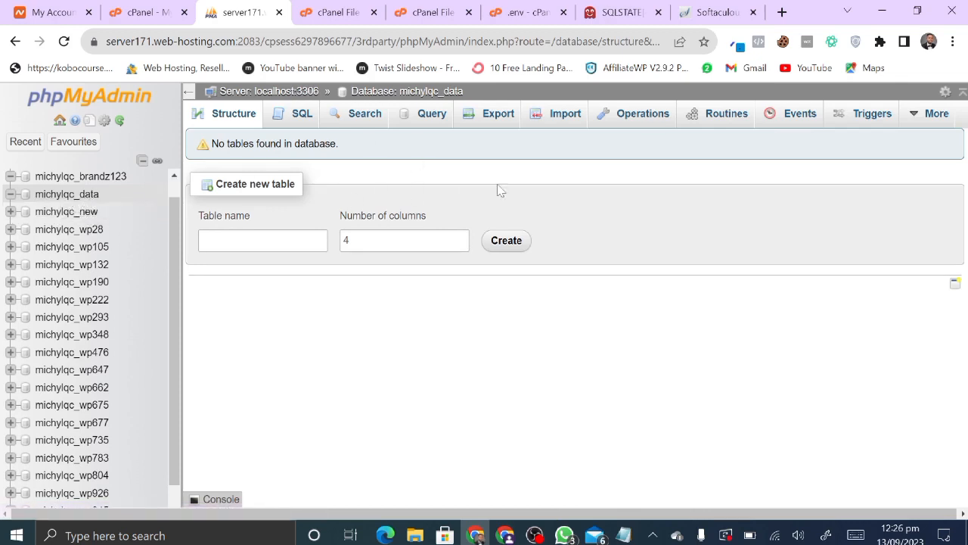
click(549, 120)
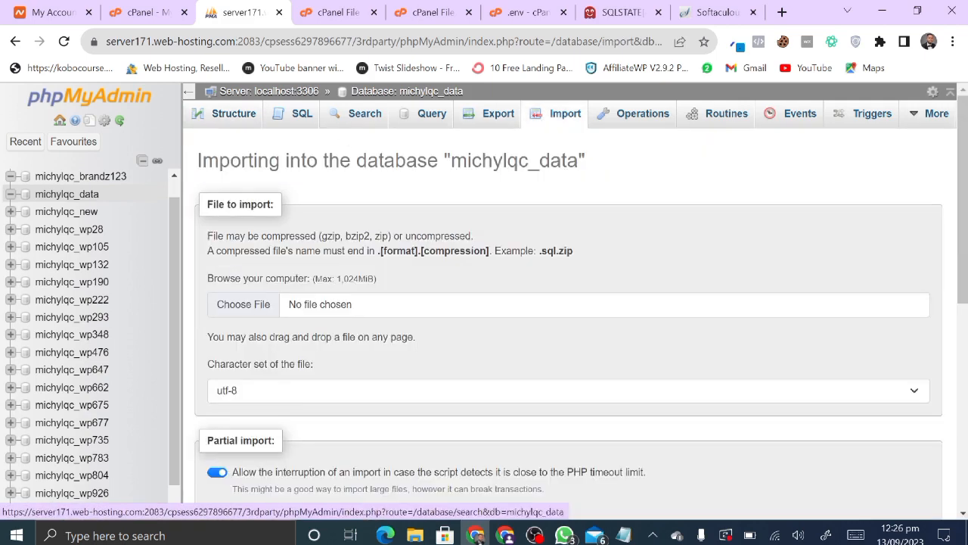
- Import hyiprio.sql into michylqc_data (179 queries), then return to the site's error tab
click(246, 305)
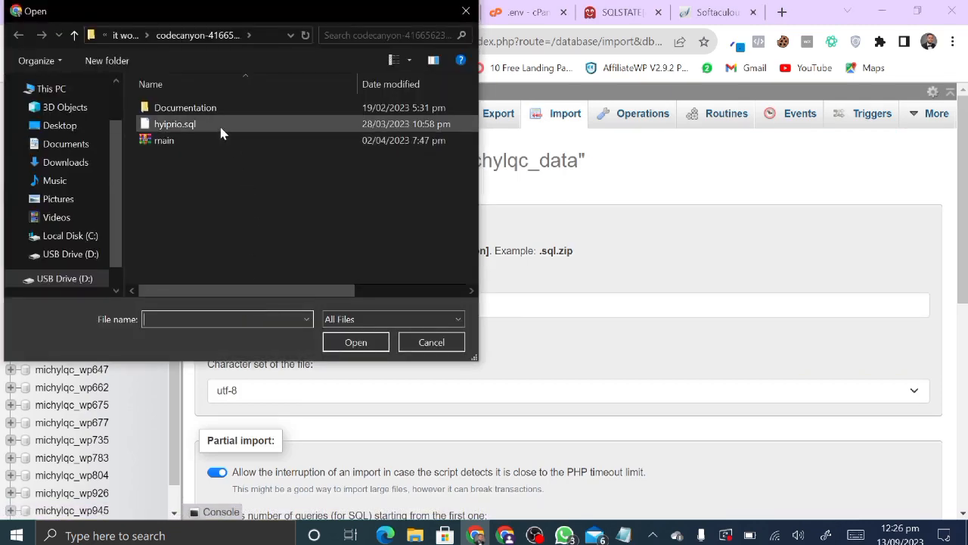
double_click(223, 126)
scroll(364, 401, down, 6)
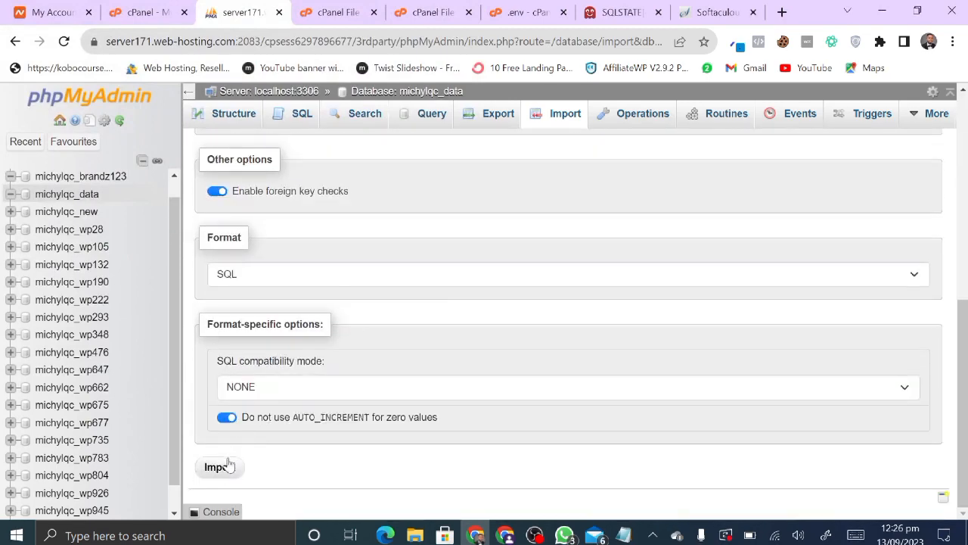
click(221, 467)
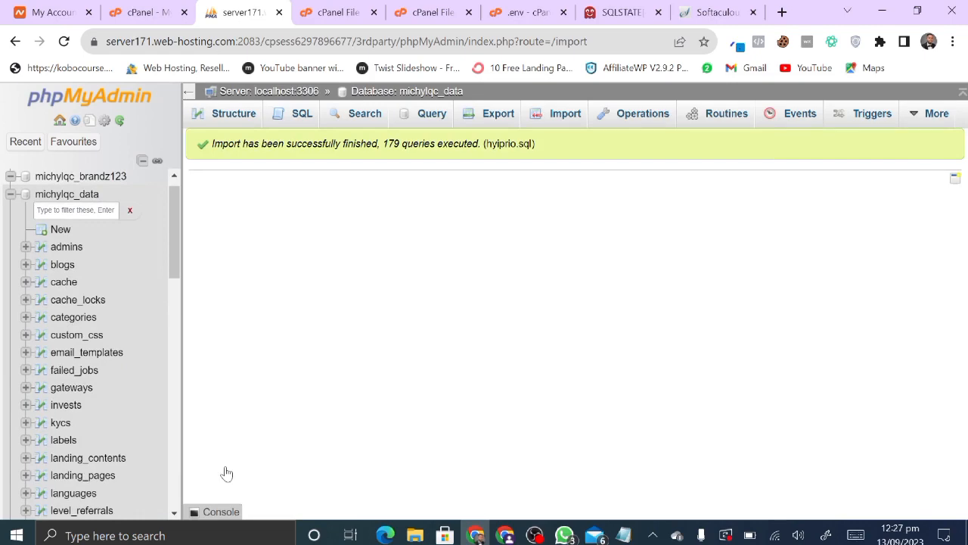
click(615, 12)
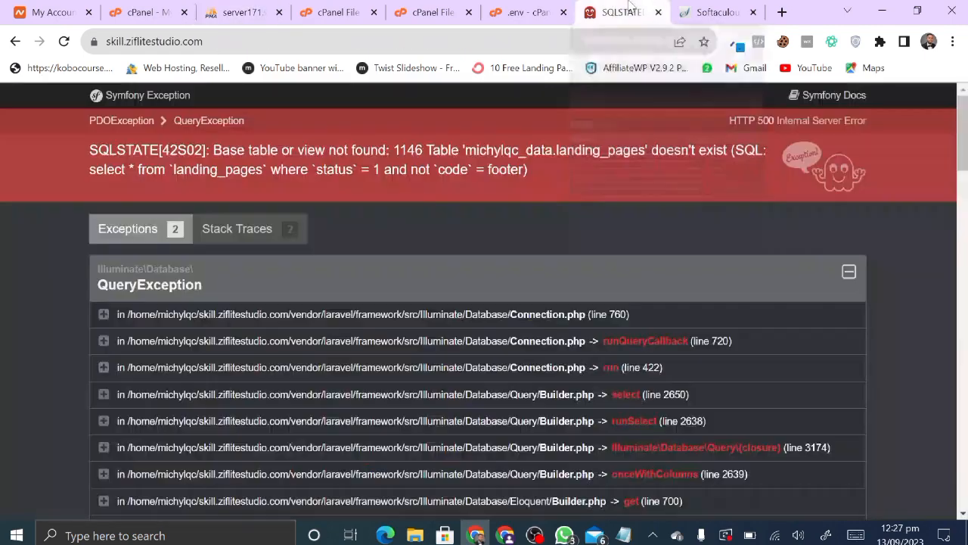
- Reload the Hyiprio site and accept all cookies on the notice
click(64, 48)
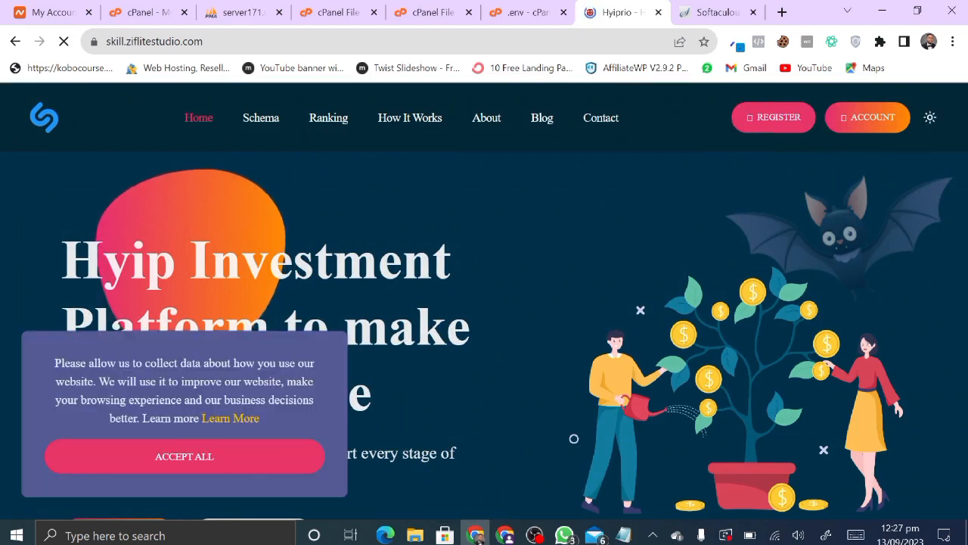
click(215, 454)
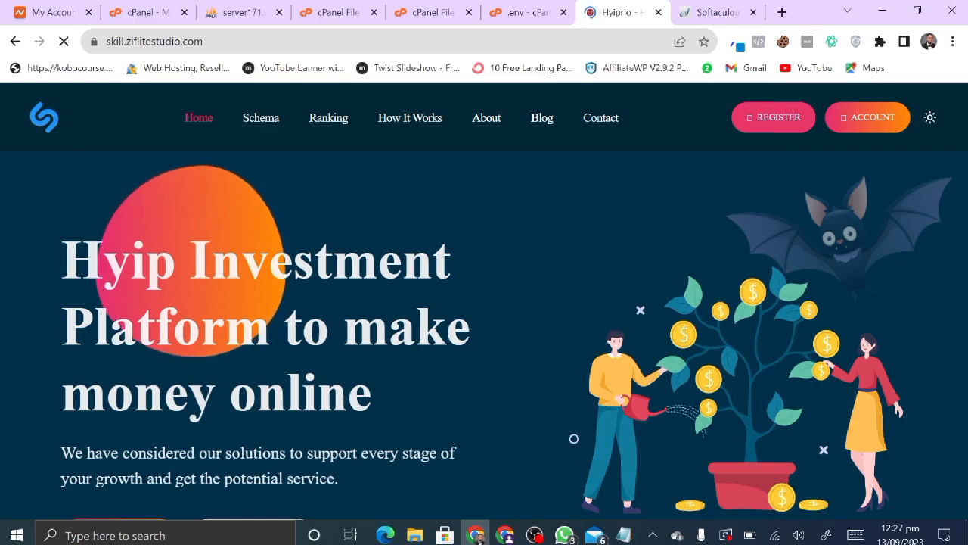
scroll(232, 428, down, 20)
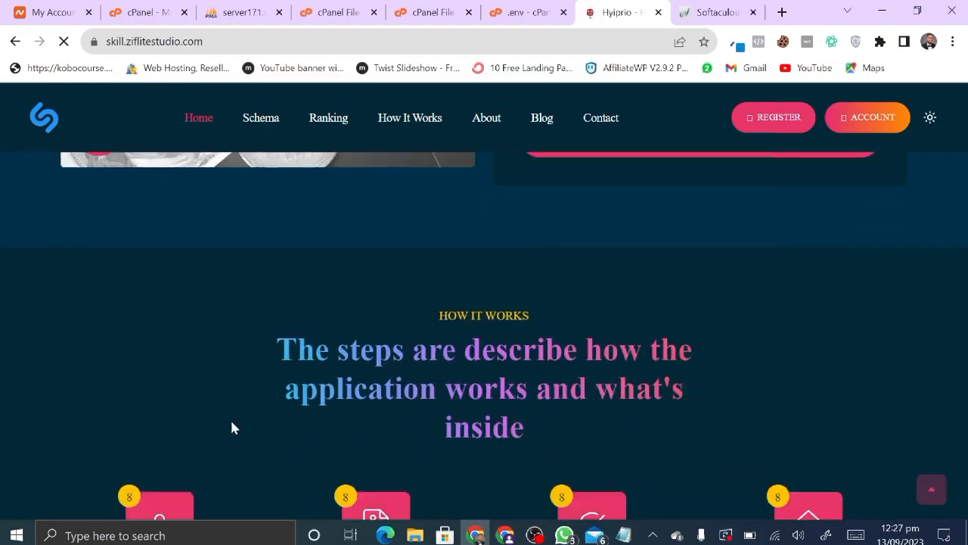
scroll(232, 428, down, 15)
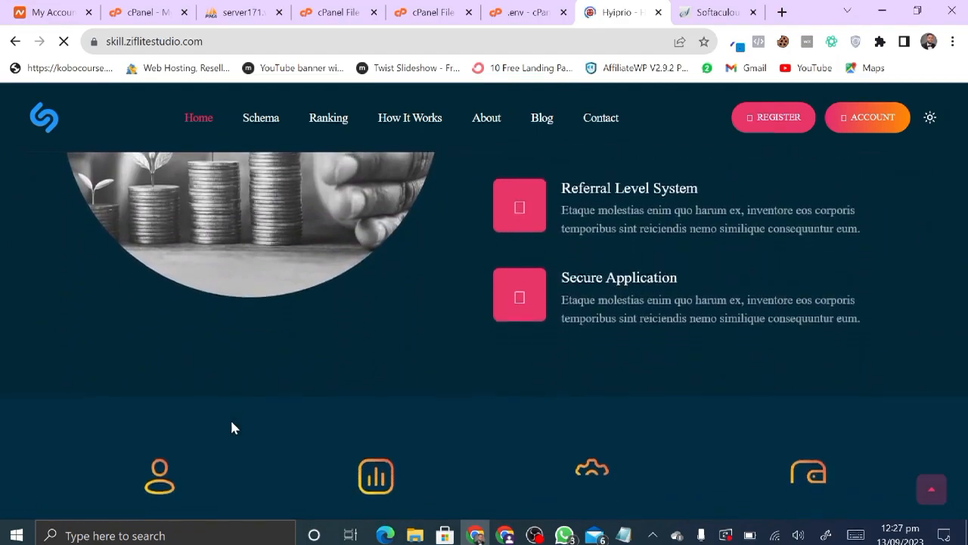
scroll(232, 428, down, 5)
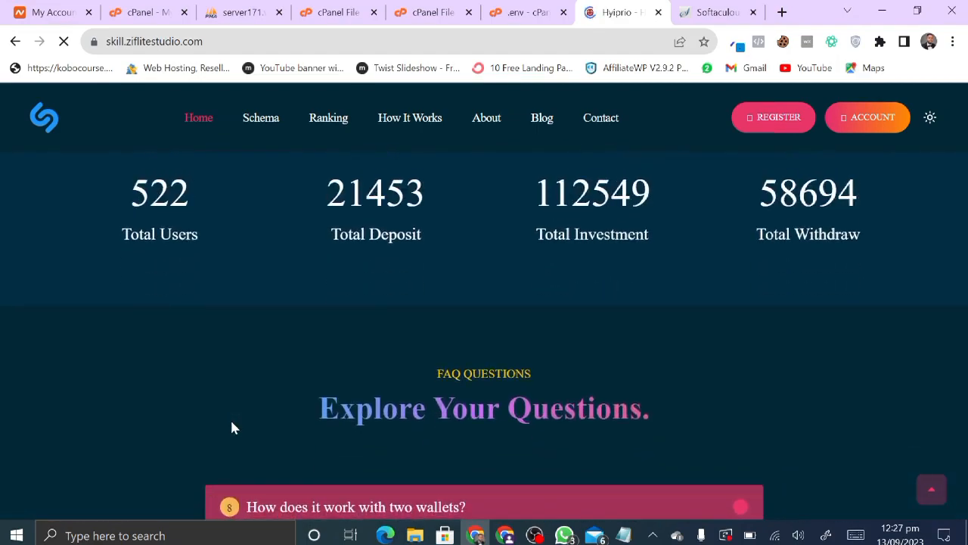
- Scroll through the home page's plans, calculator and FAQ sections
scroll(230, 422, up, 15)
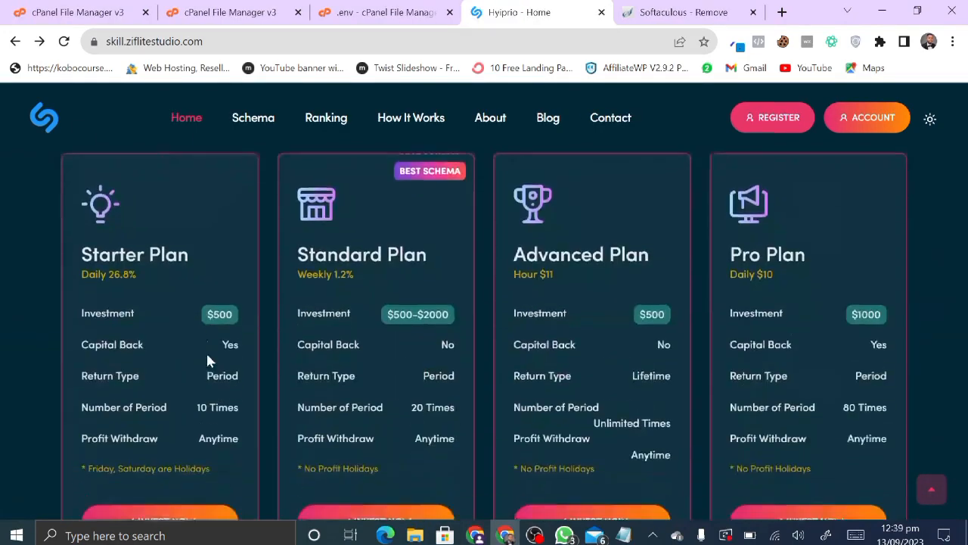
scroll(209, 361, down, 6)
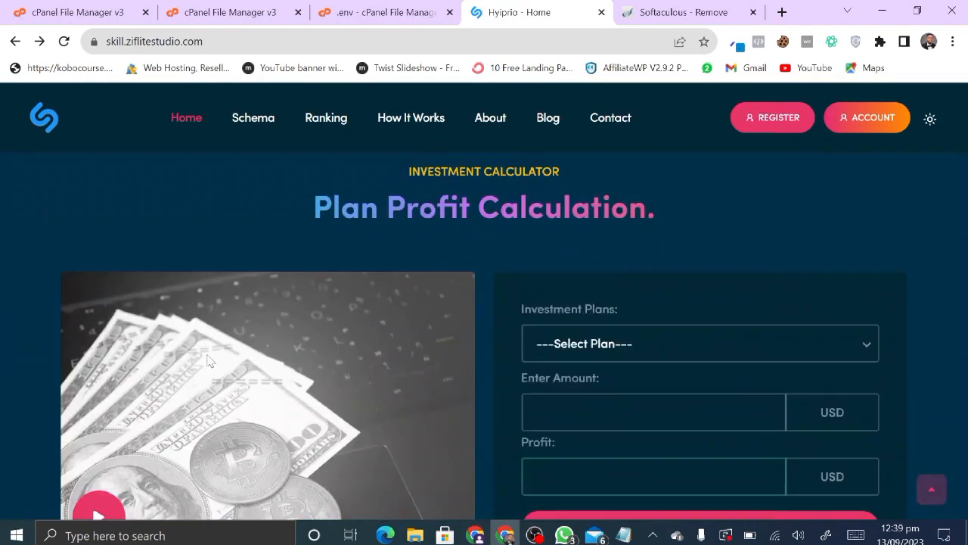
scroll(209, 360, up, 10)
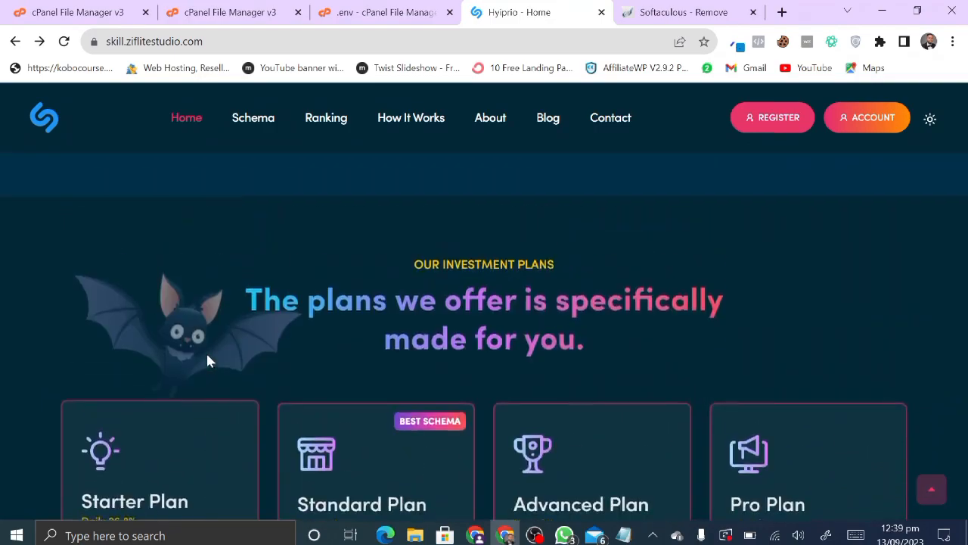
scroll(208, 361, up, 3)
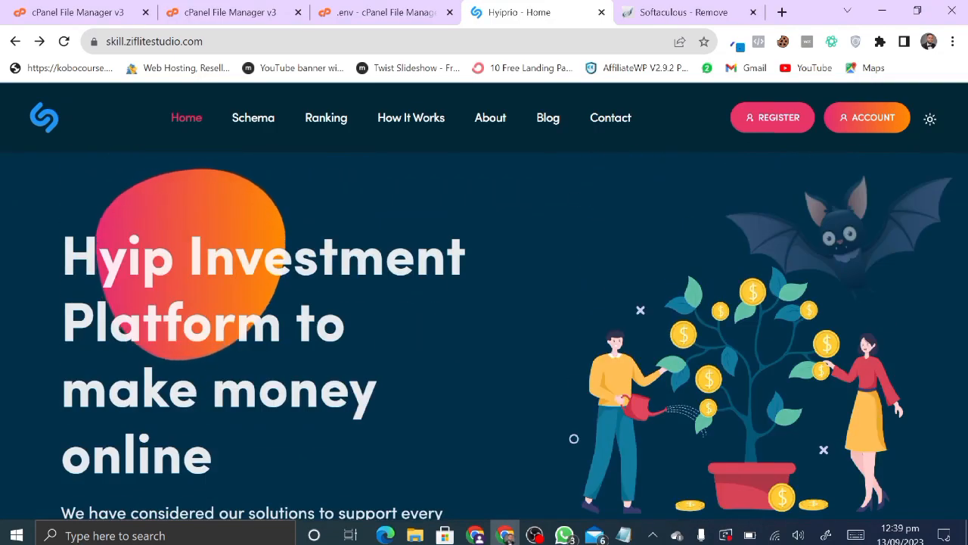
scroll(209, 362, down, 18)
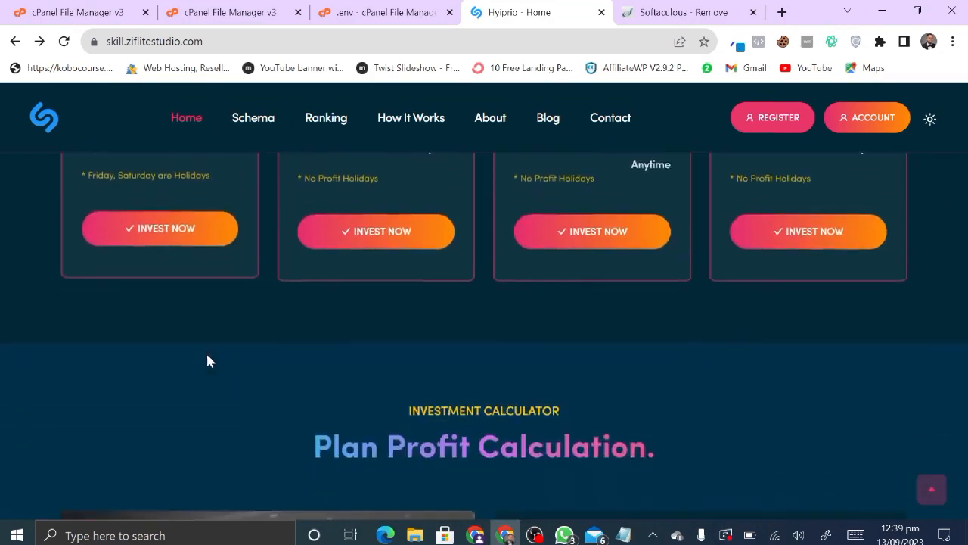
scroll(209, 361, down, 10)
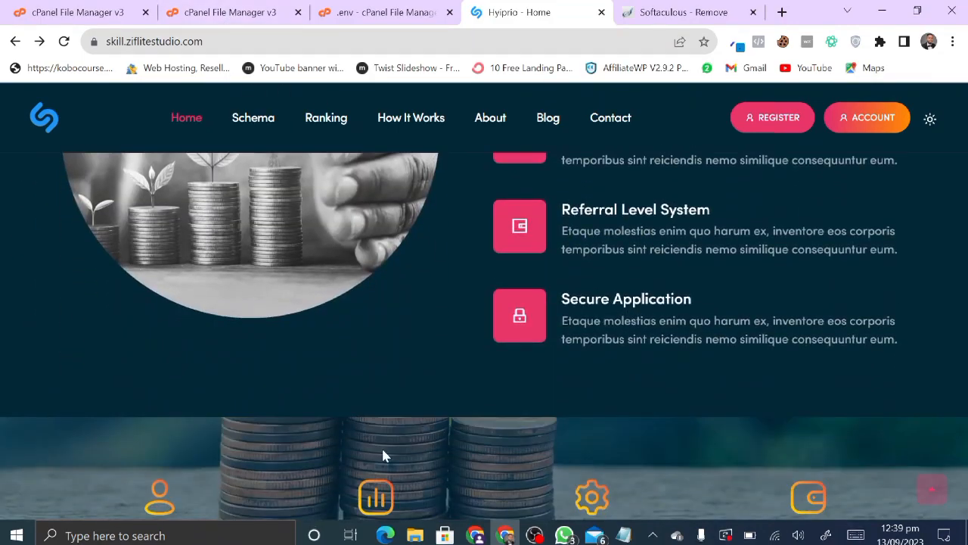
scroll(383, 453, down, 4)
scroll(383, 454, up, 15)
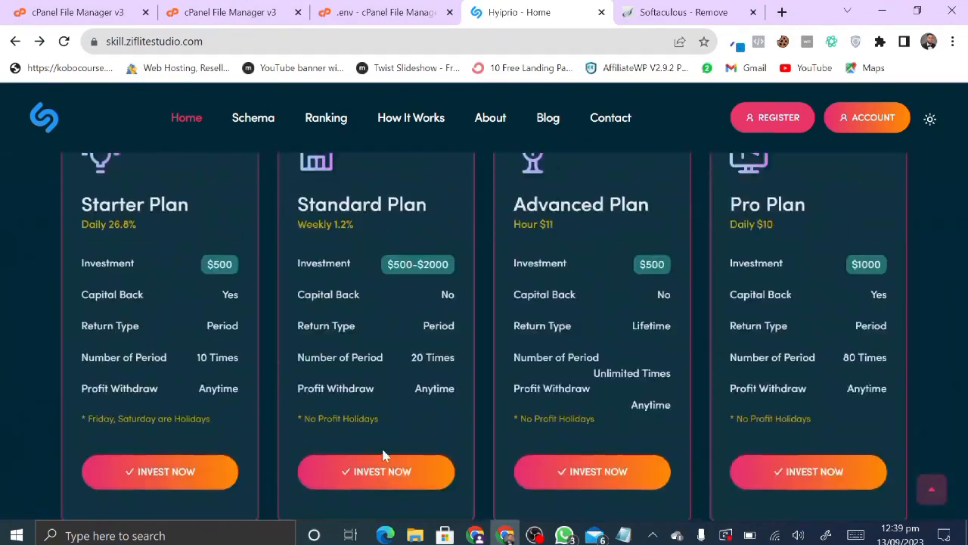
scroll(383, 454, up, 8)
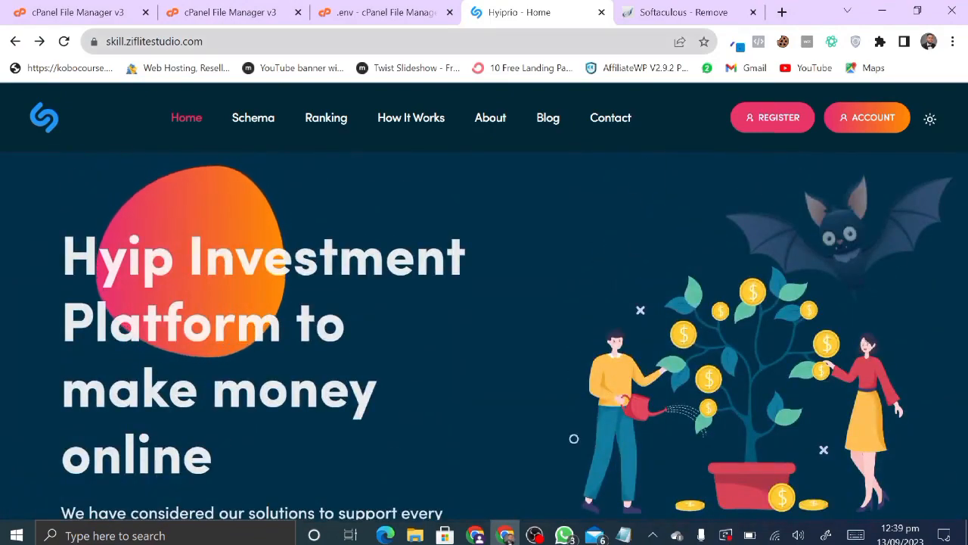
click(172, 40)
- Go to skill.ziflitestudio.com/admin/login by appending /admin to the address
click(239, 41)
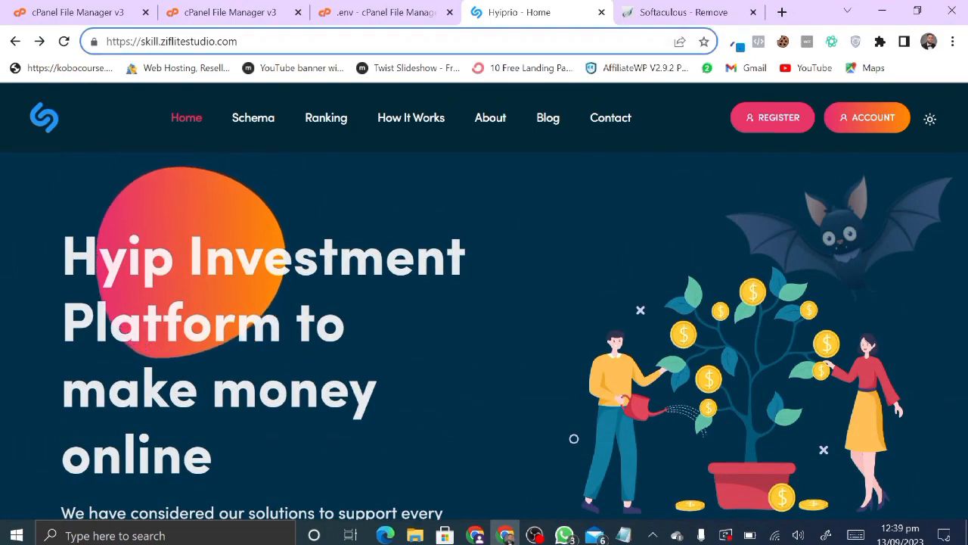
text(/a)
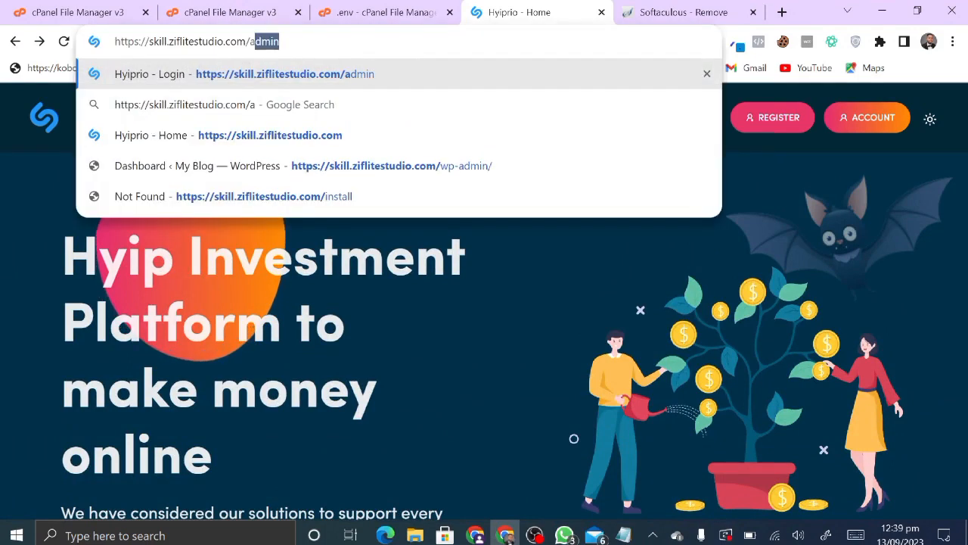
key(Return)
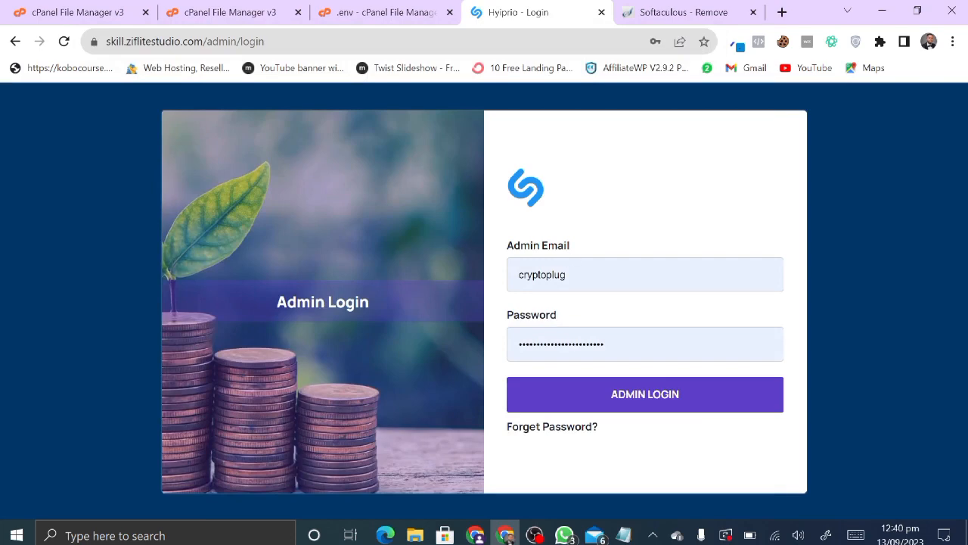
- Paste an admin email, type the account password and submit the login form
click(598, 274)
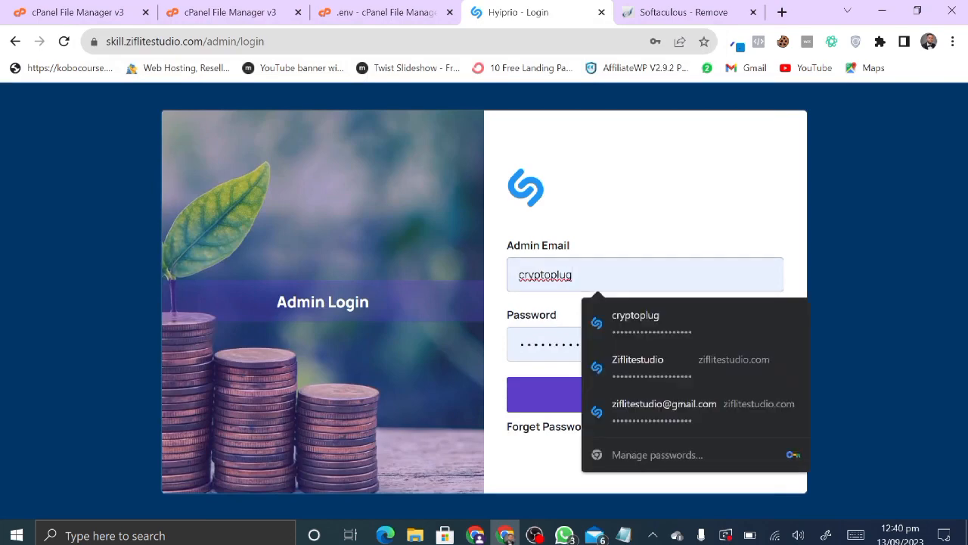
key(ctrl+a)
key(ctrl+v)
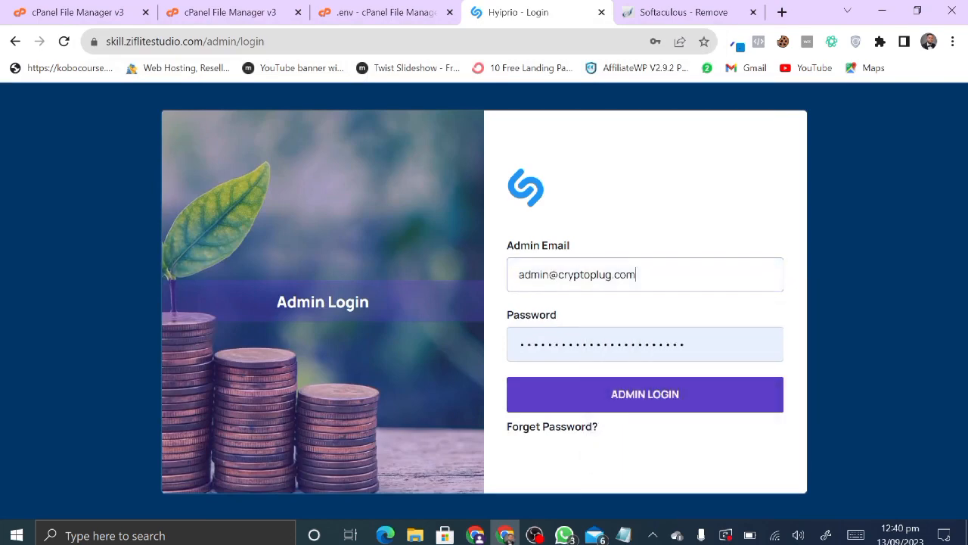
click(603, 344)
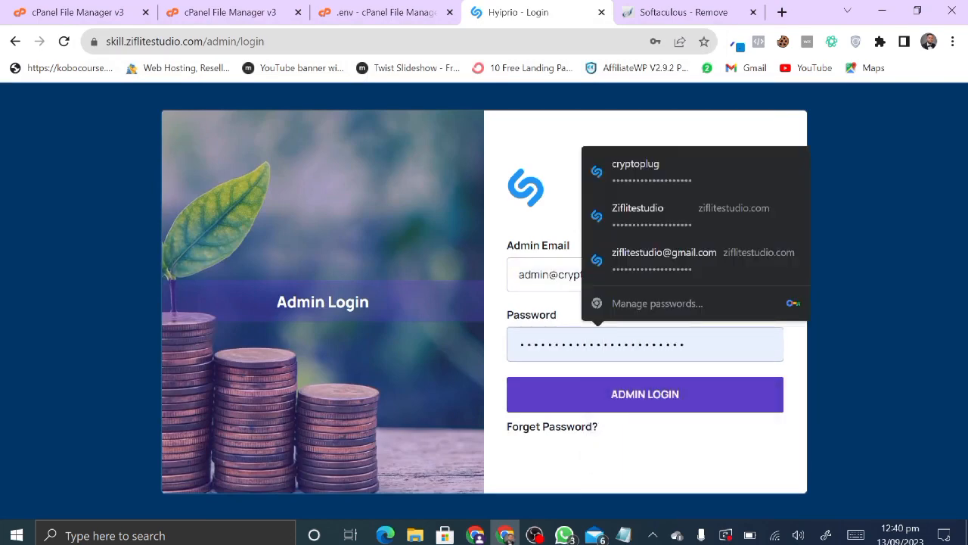
key(ctrl+a)
text(••)
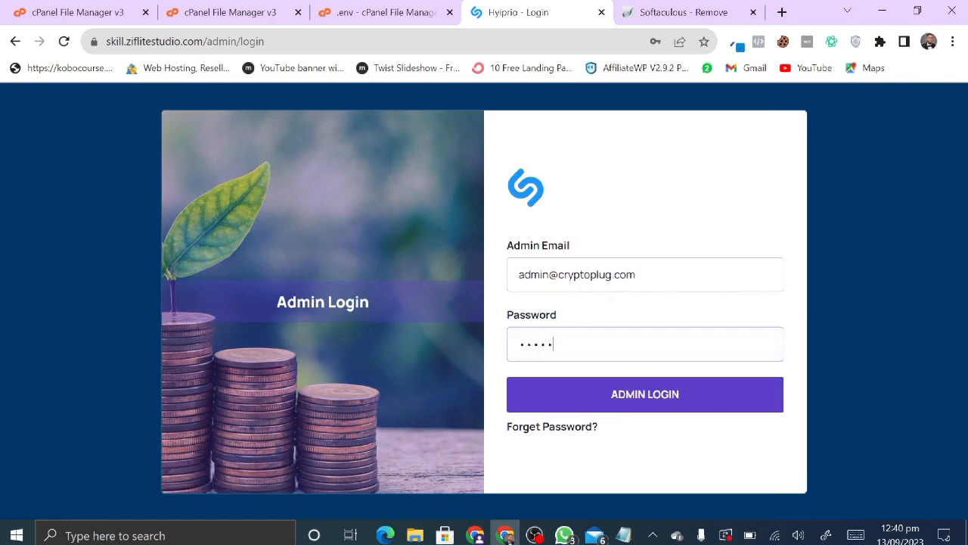
key(Return)
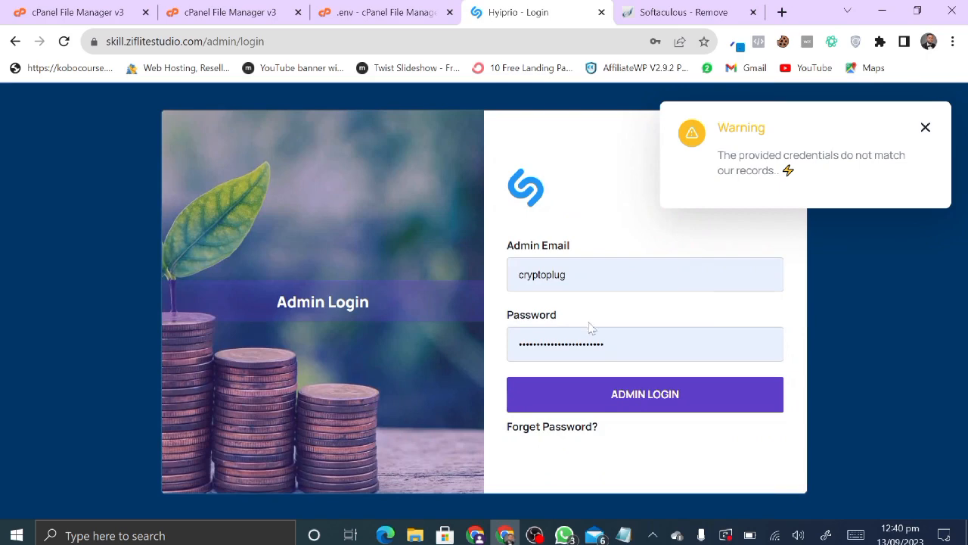
- Re-enter the default admin email and password, close the Softaculous tab, and log in
double_click(606, 259)
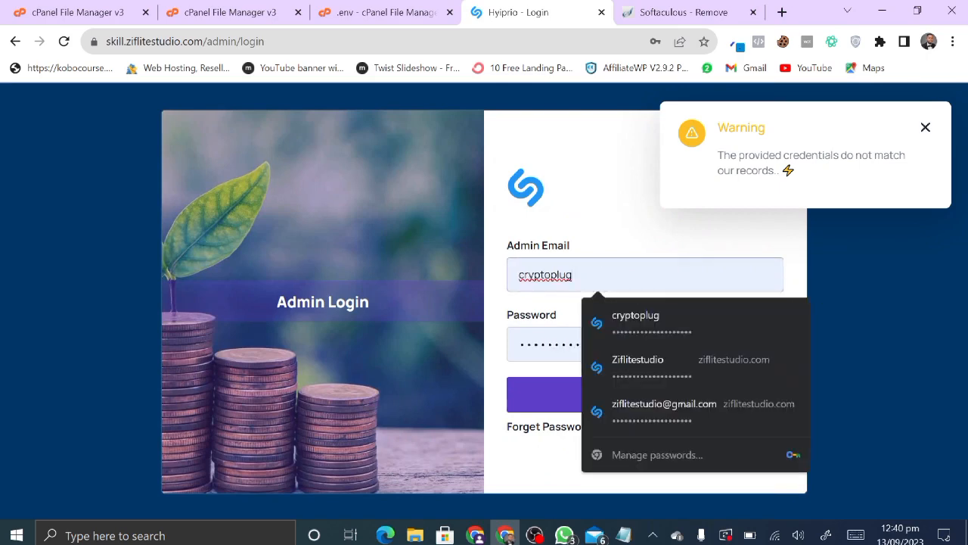
key(ctrl+v)
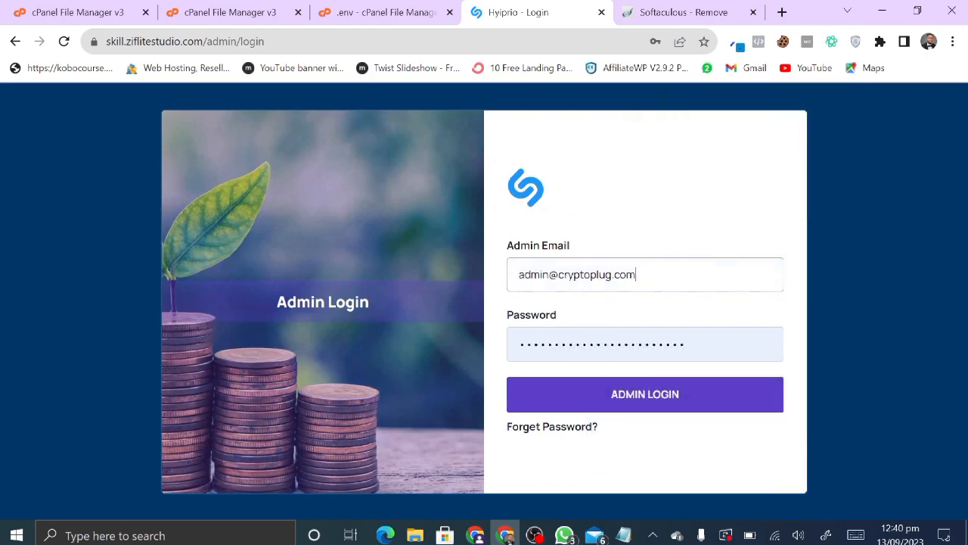
click(643, 344)
key(Escape)
middle_click(649, 6)
key(shift+Tab)
key(ctrl+v)
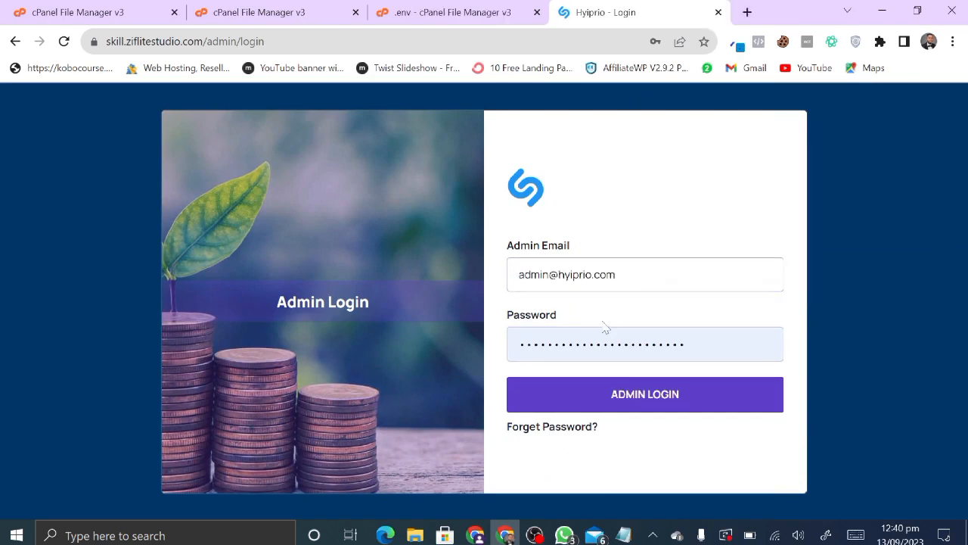
click(602, 345)
key(ctrl+a)
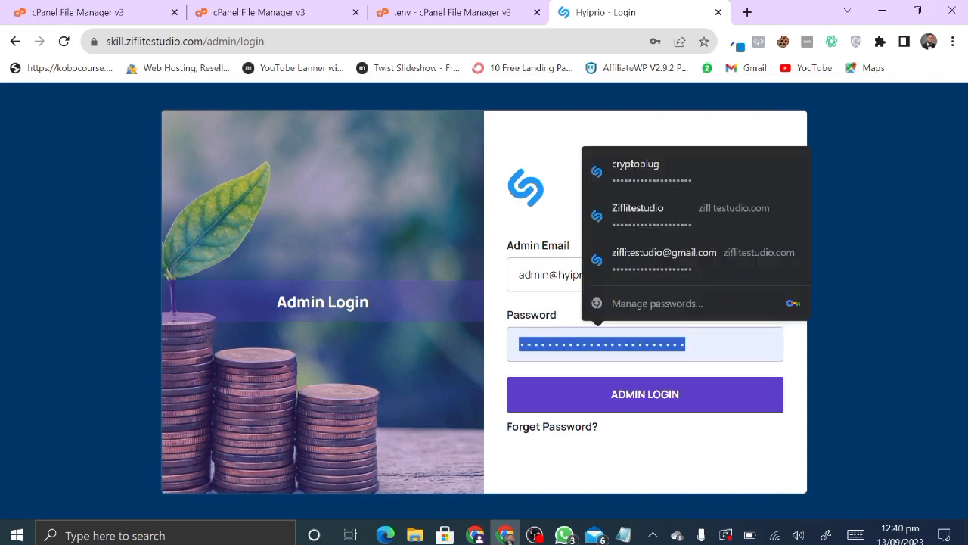
text(123)
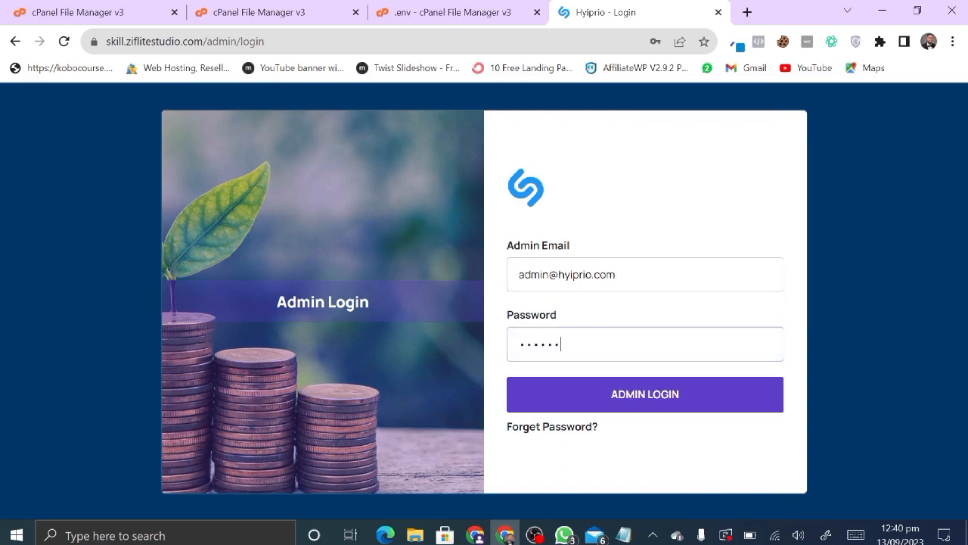
click(618, 386)
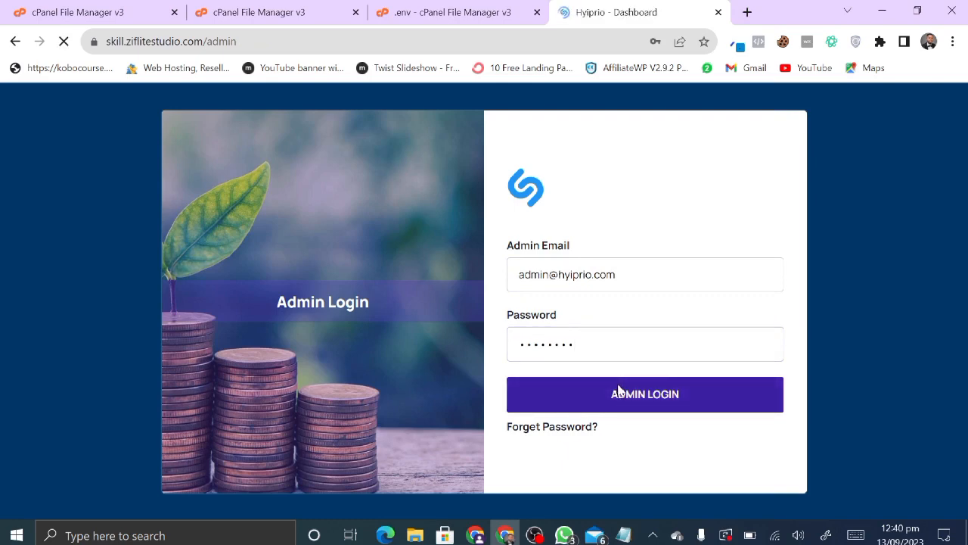
- Dismiss the password breach warning and review dashboard stats: 0 users, 1 staff, 15 gateways
scroll(618, 388, down, 2)
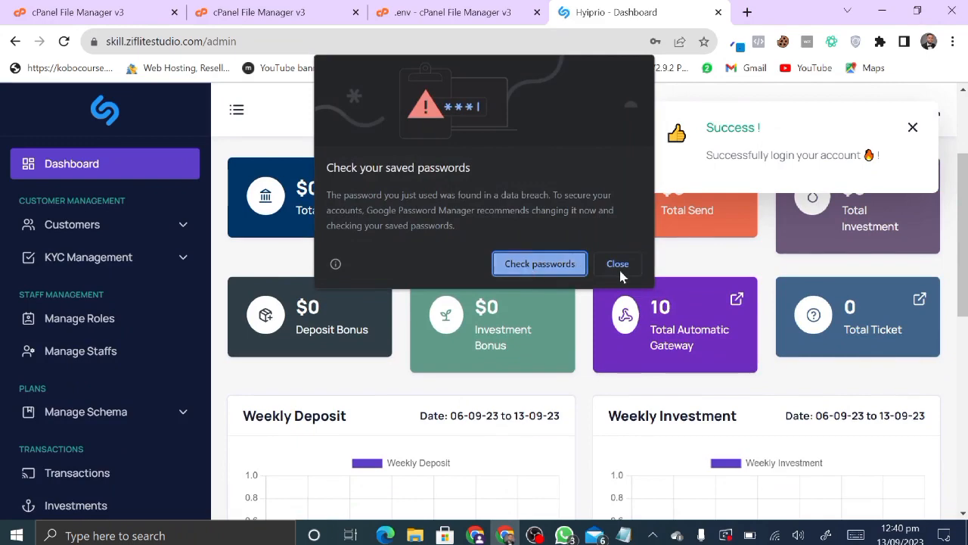
click(619, 267)
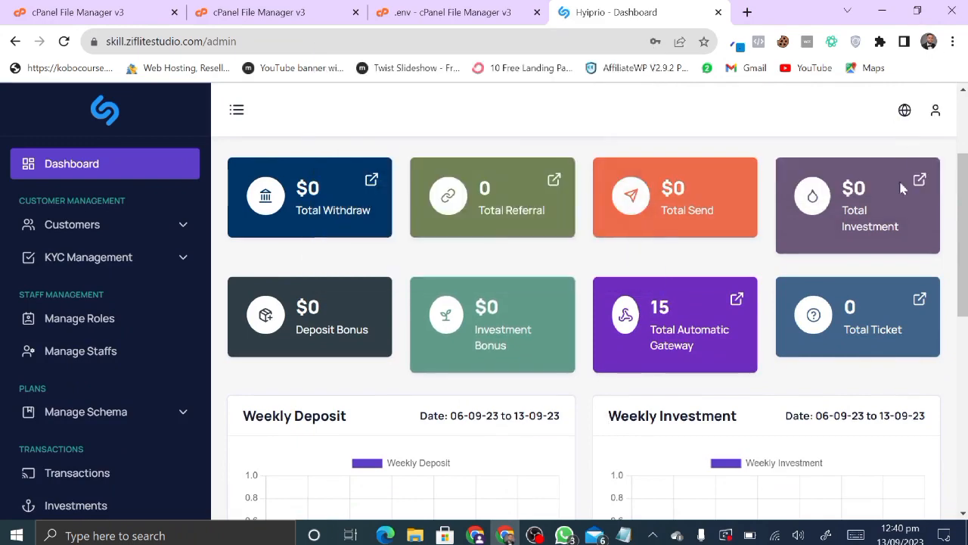
scroll(368, 374, down, 3)
scroll(368, 374, up, 6)
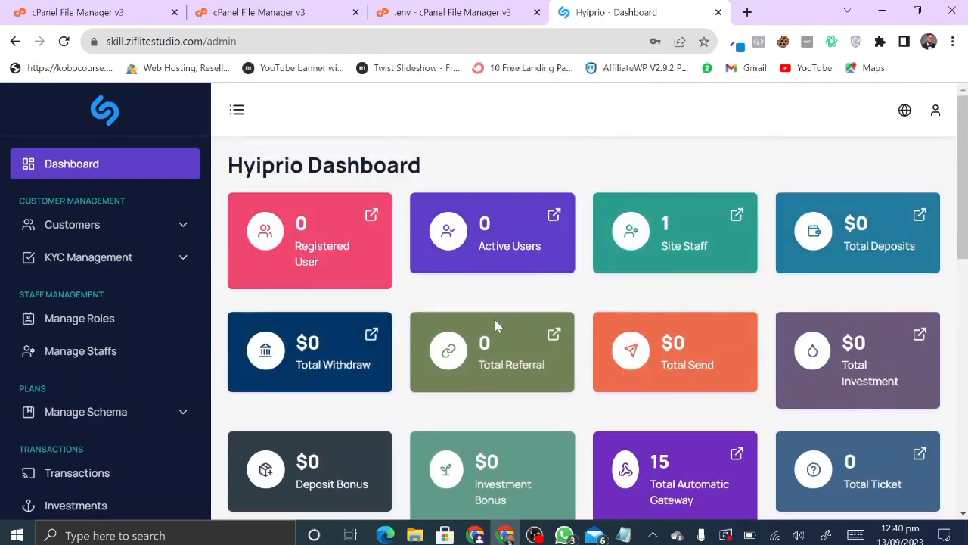
scroll(493, 415, down, 1)
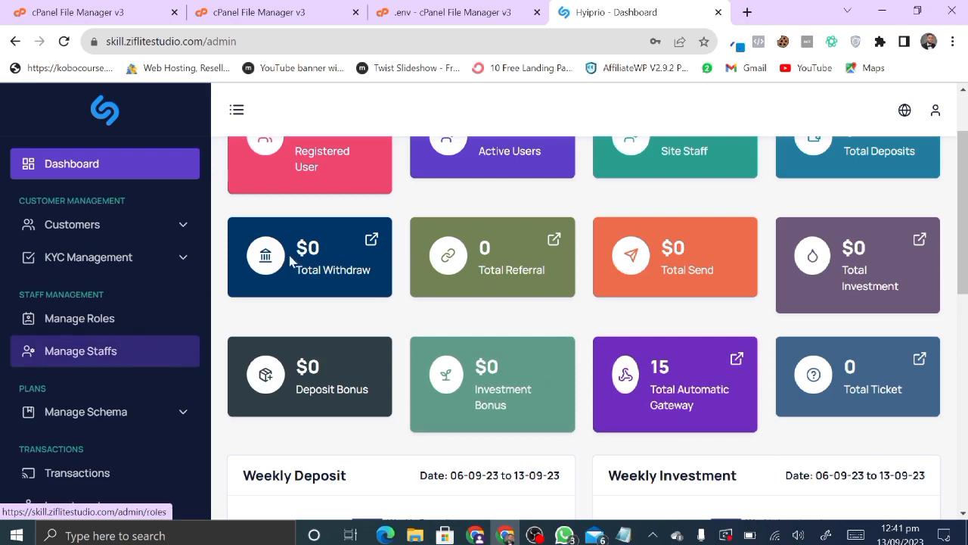
scroll(392, 284, up, 1)
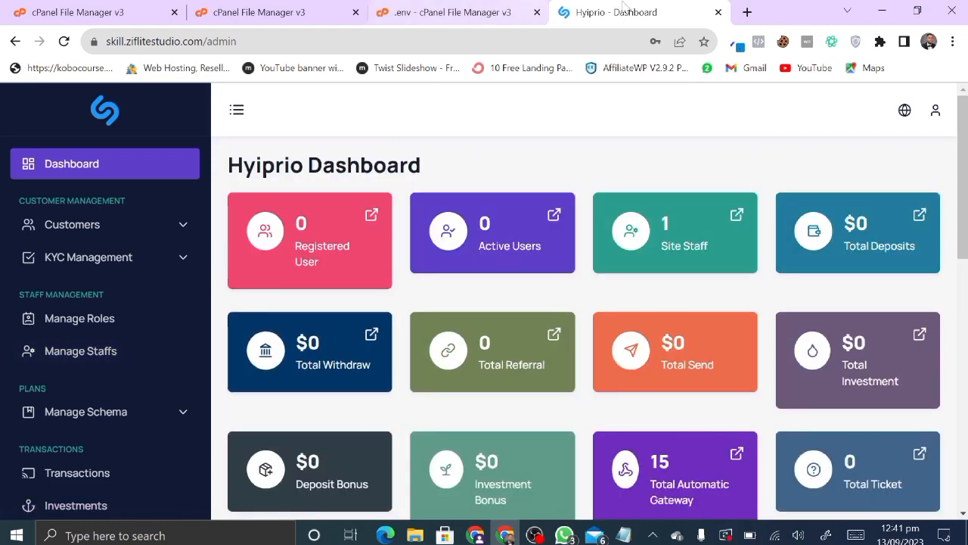
- Load skill.ziflitestudio.com's home page in a new tab
click(746, 12)
text(z)
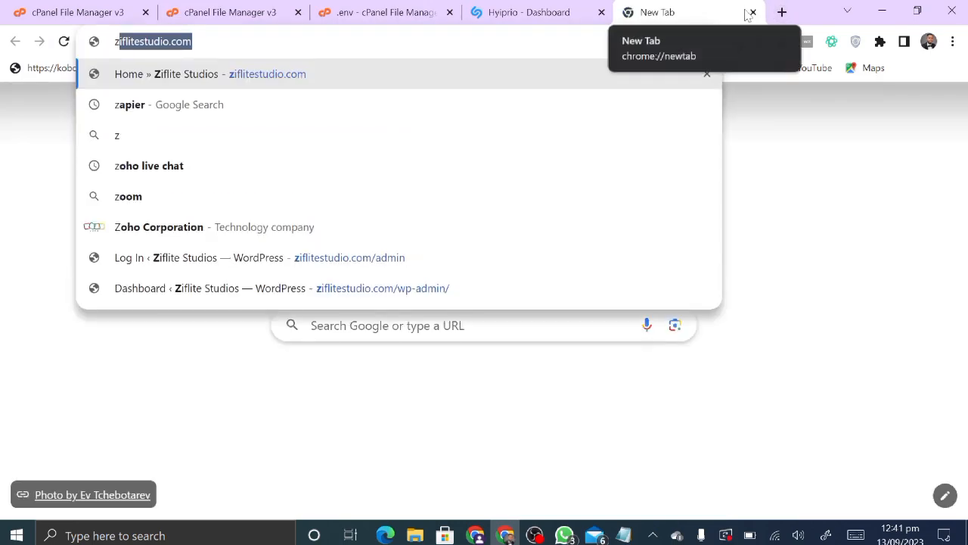
key(BackSpace)
key(BackSpace)
text(i)
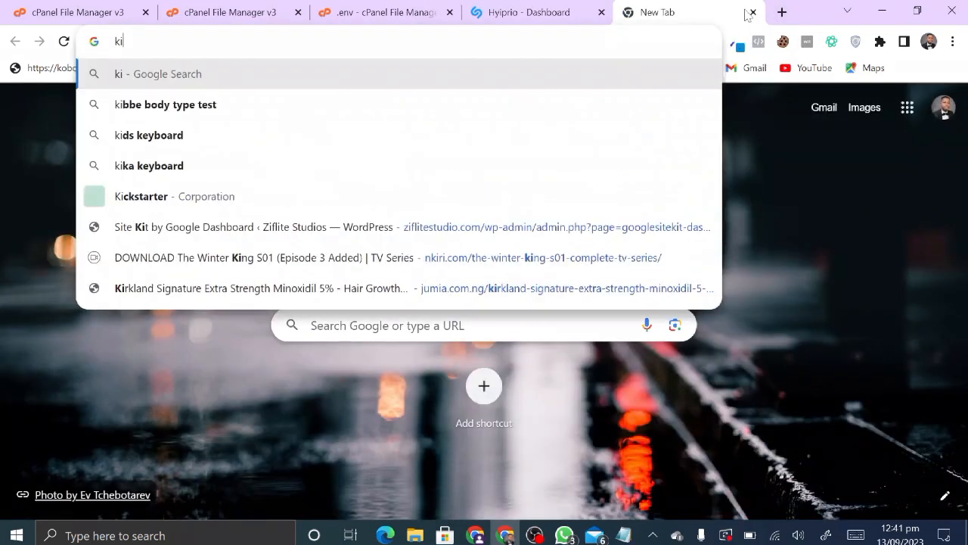
key(BackSpace)
key(BackSpace)
text(skill.ziflitestudio.com)
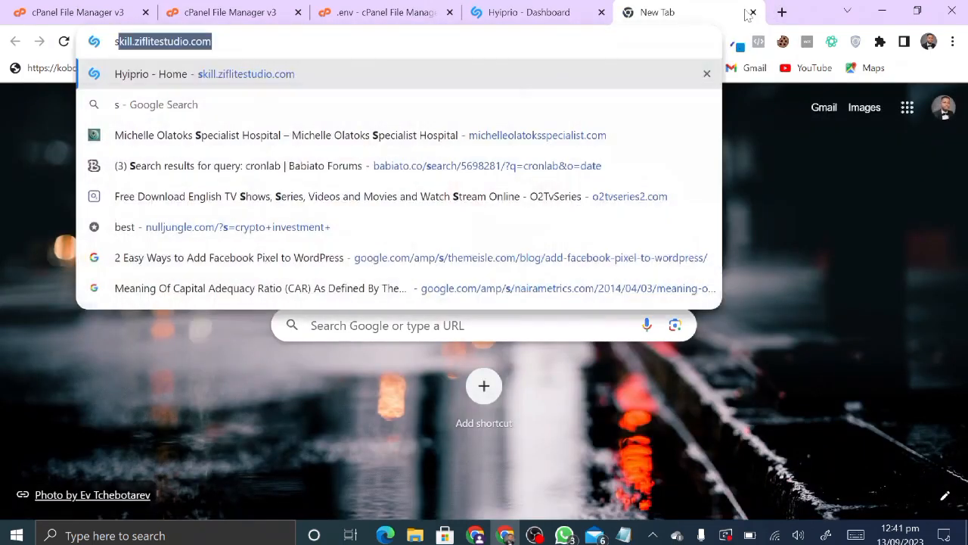
key(Return)
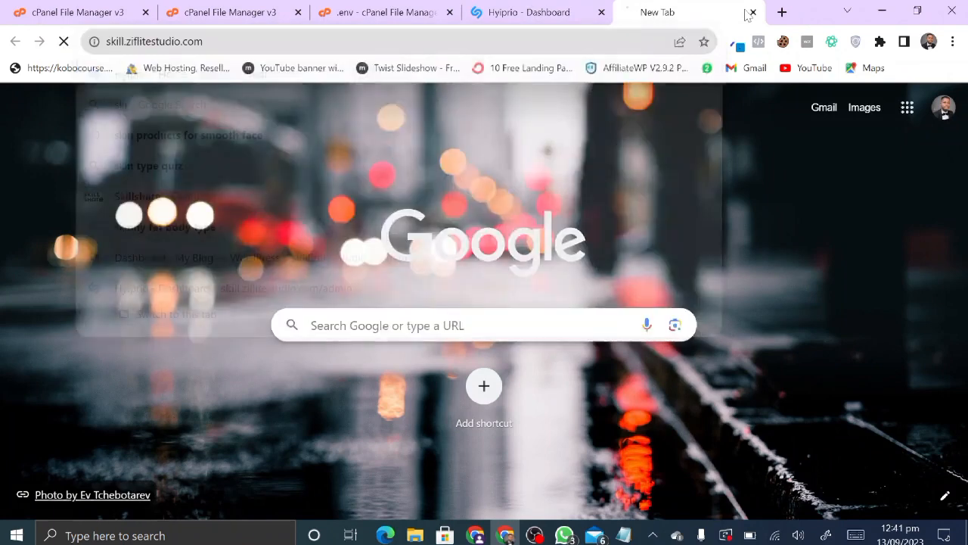
- Compare the home page with the admin dashboard, then reload the dashboard
click(569, 9)
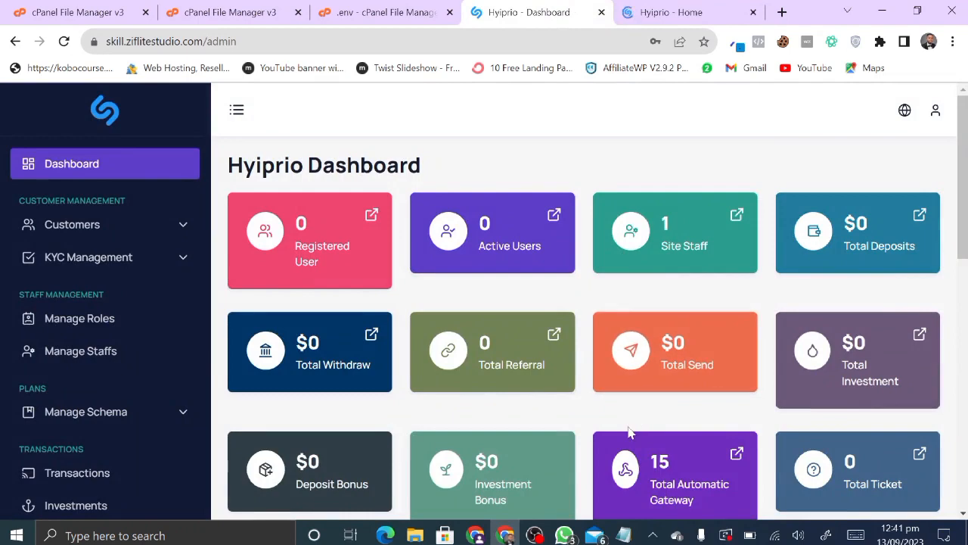
scroll(358, 310, down, 3)
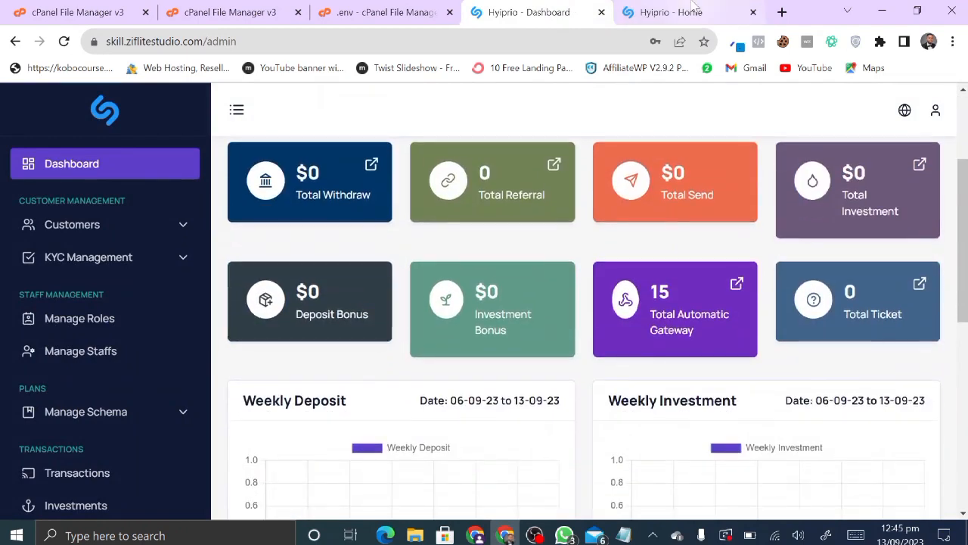
click(695, 8)
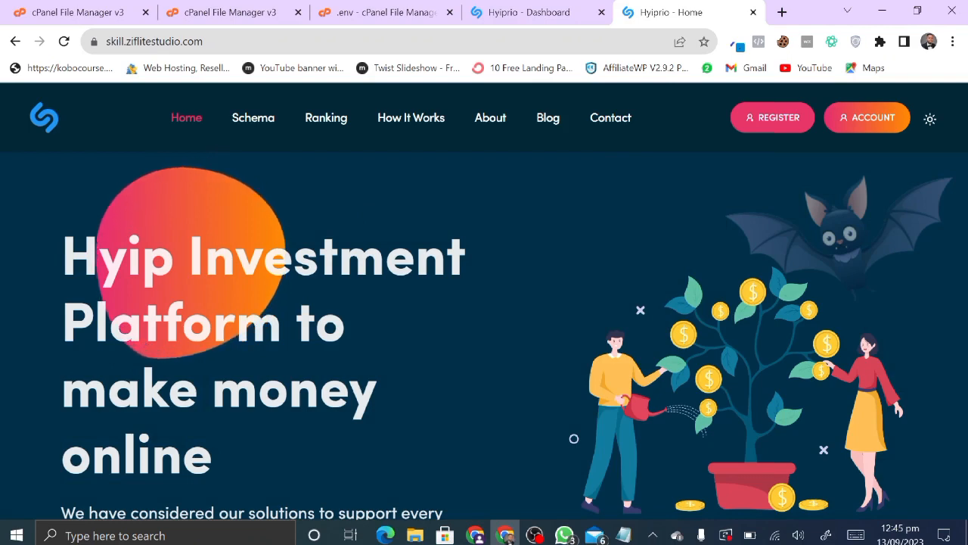
click(505, 7)
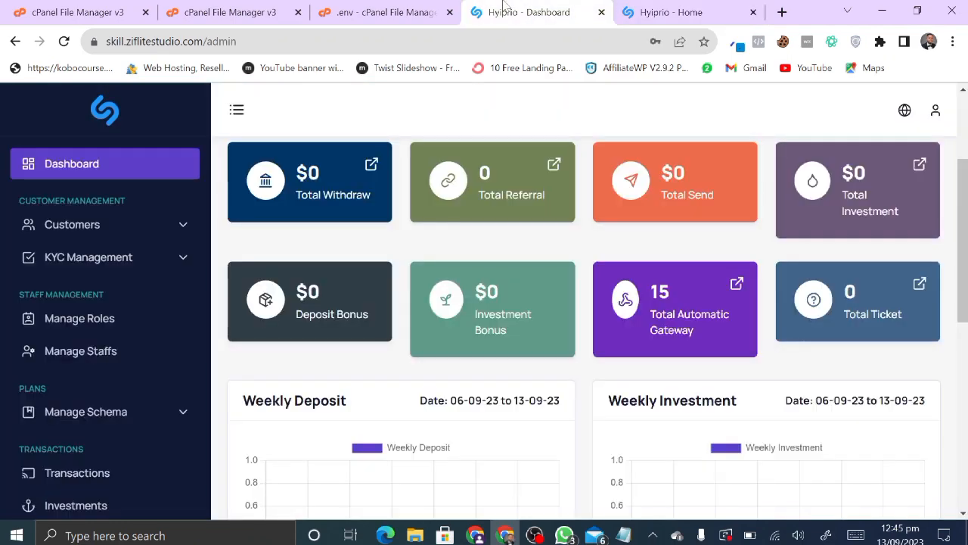
scroll(3, 467, down, 10)
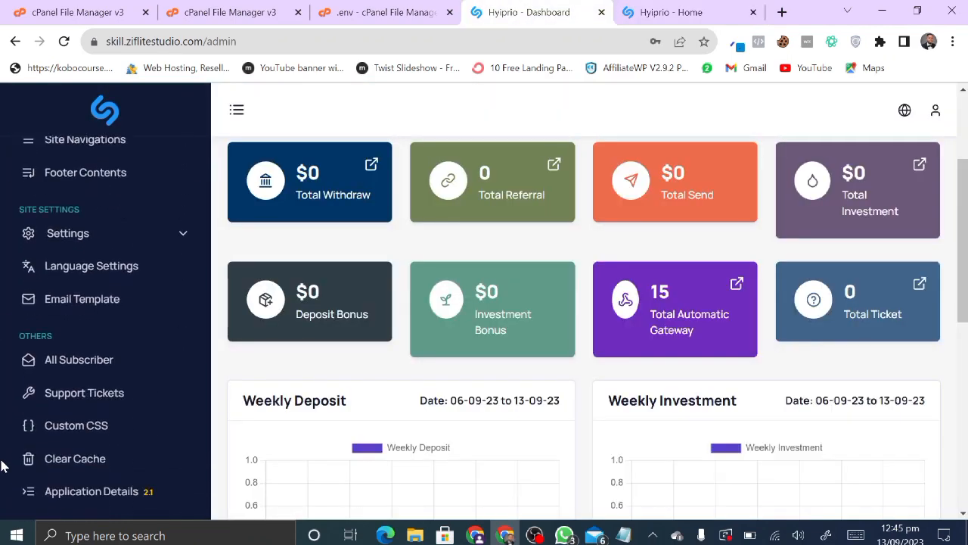
click(128, 98)
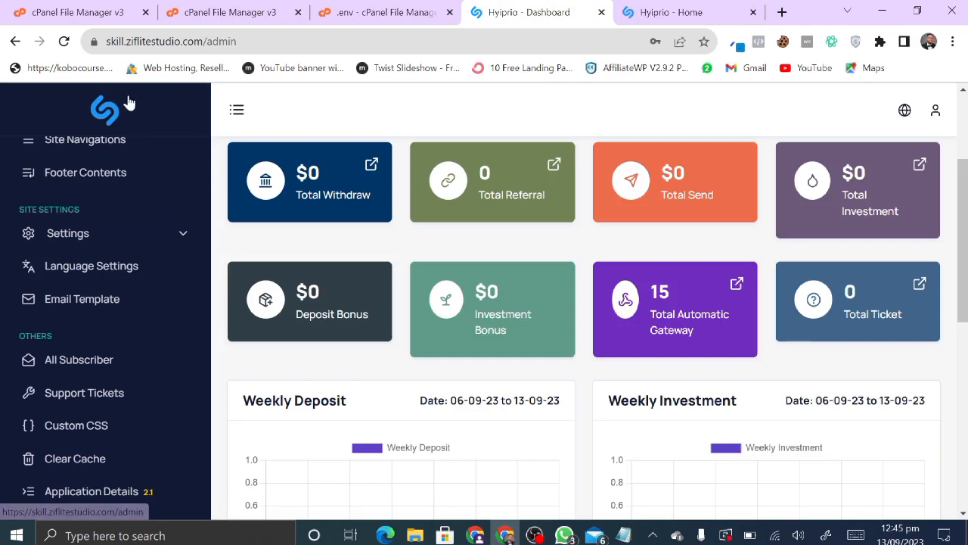
scroll(104, 209, down, 5)
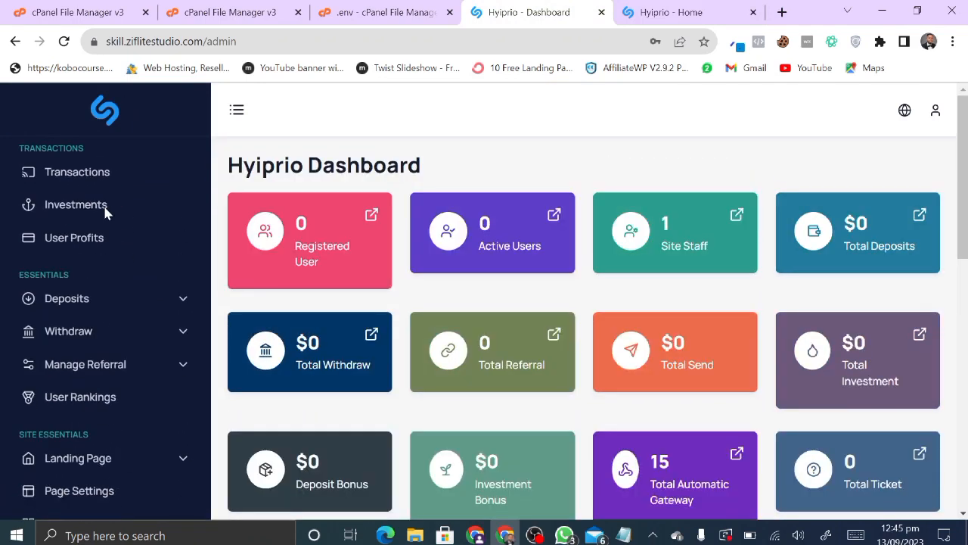
scroll(99, 227, down, 8)
scroll(94, 344, up, 3)
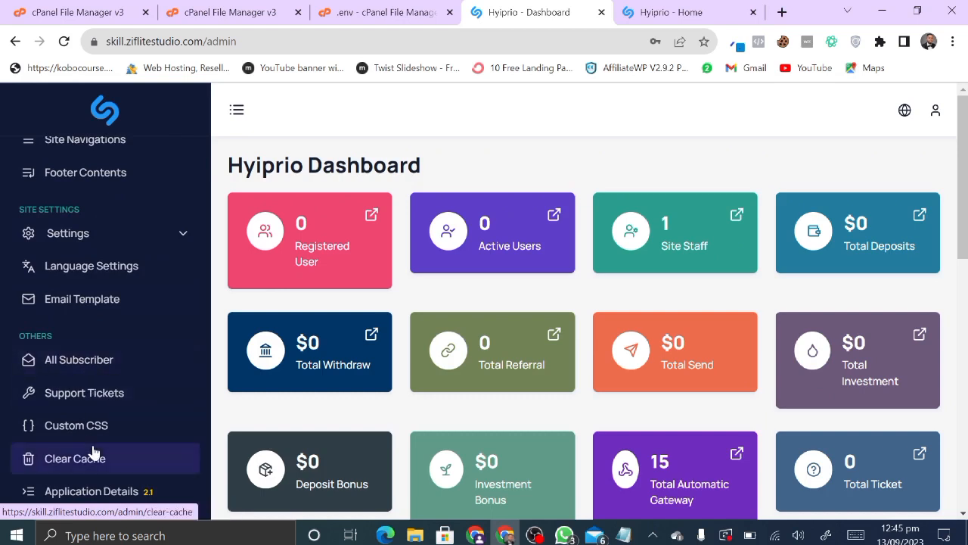
- Open Site Settings and dismiss the logo file picker without choosing an image
click(93, 360)
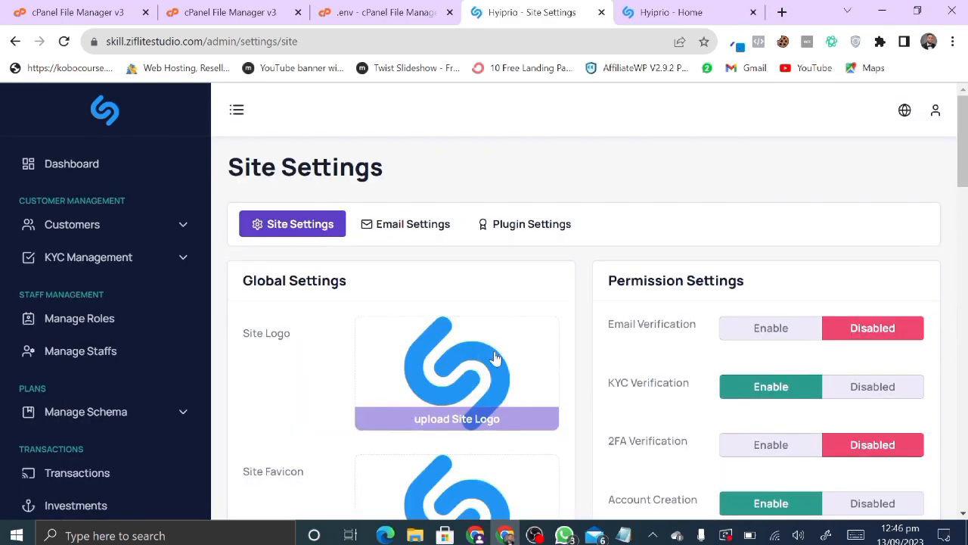
scroll(462, 318, down, 4)
scroll(439, 222, up, 2)
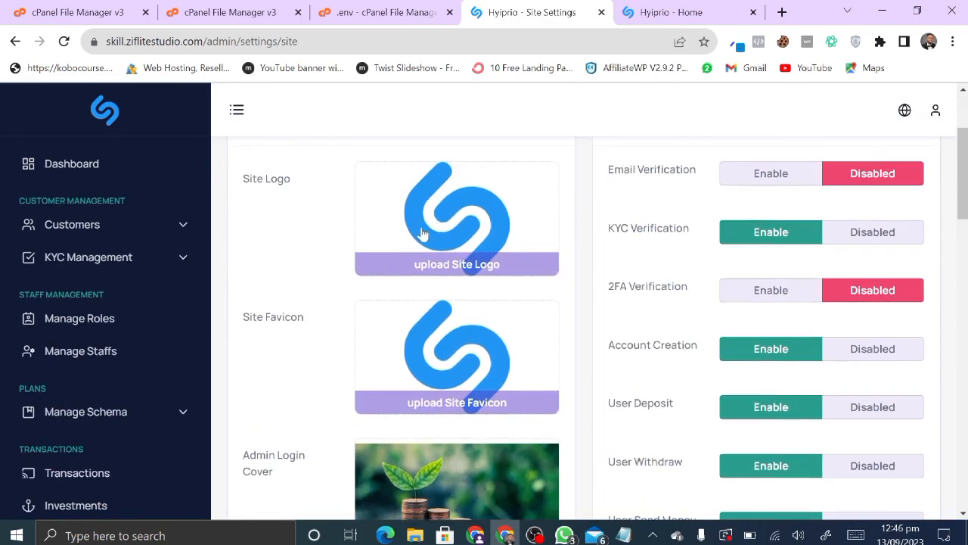
click(421, 234)
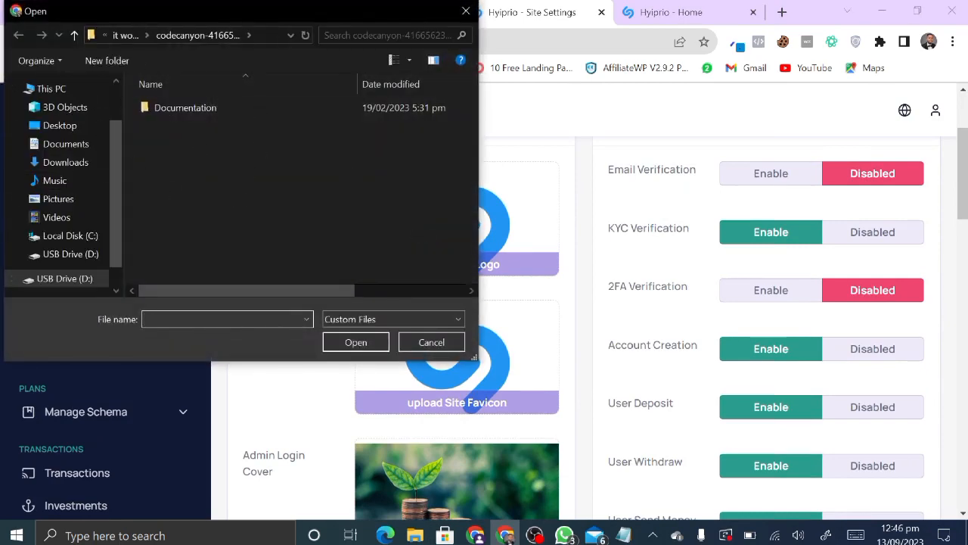
click(465, 11)
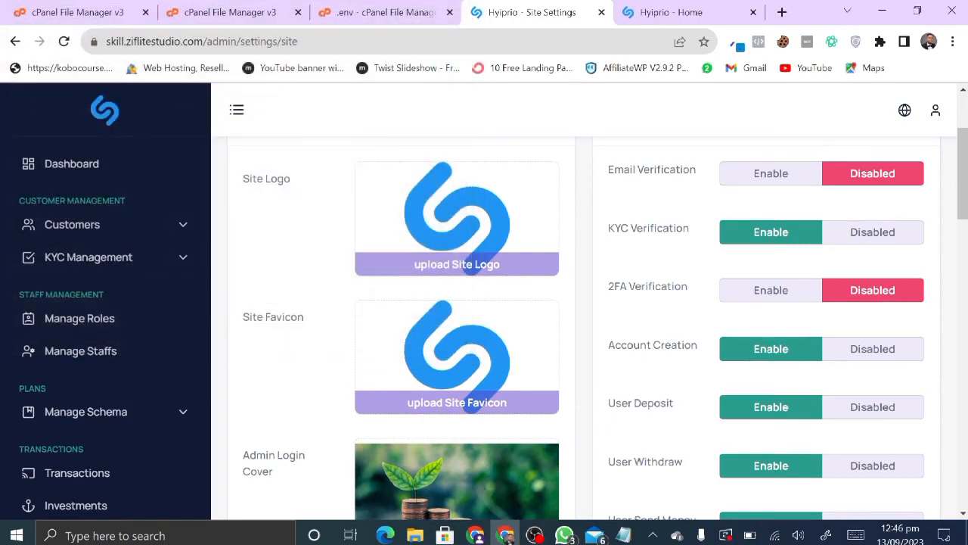
scroll(422, 308, down, 6)
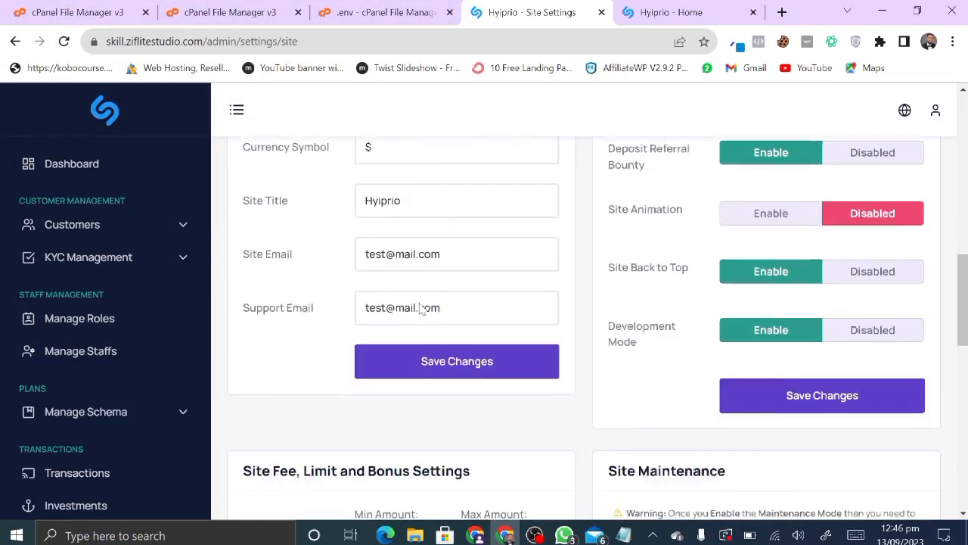
scroll(421, 308, up, 2)
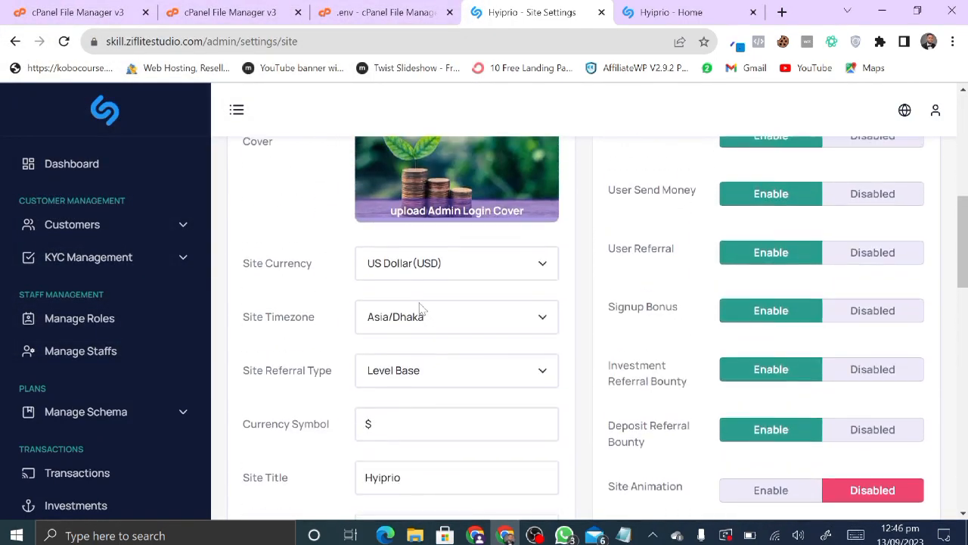
- Check currency, timezone and referral options, keeping US Dollar (USD), Asia/Dhaka and Level Base
click(472, 268)
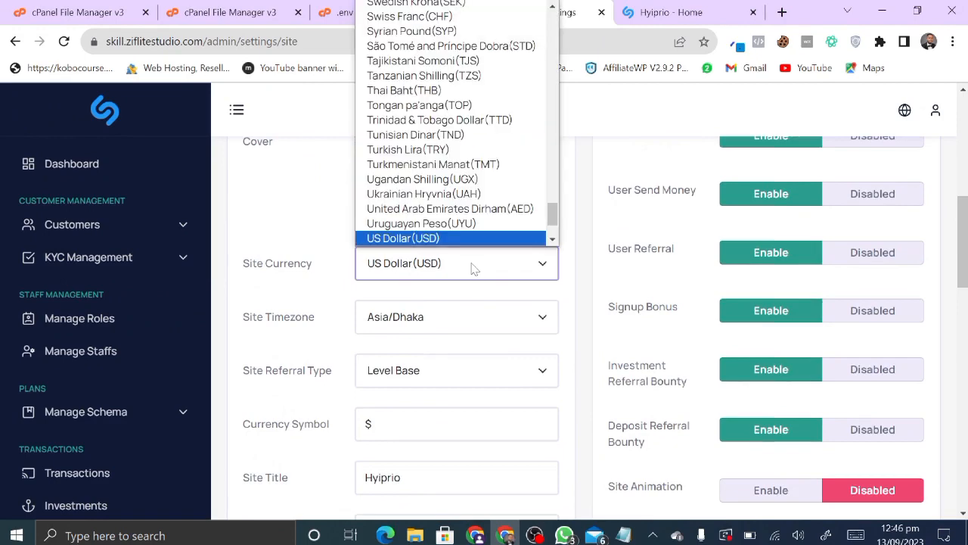
scroll(469, 114, down, 1)
scroll(465, 117, up, 10)
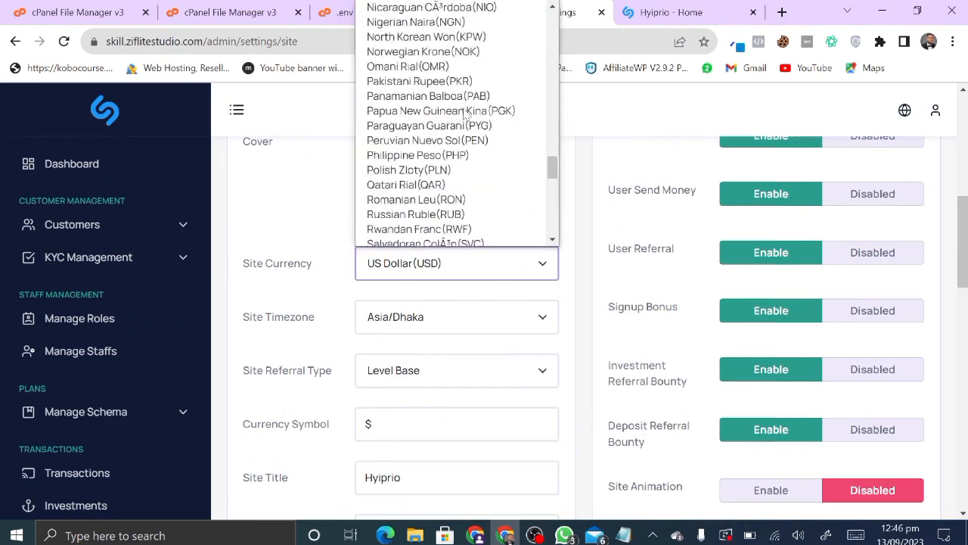
scroll(465, 117, up, 15)
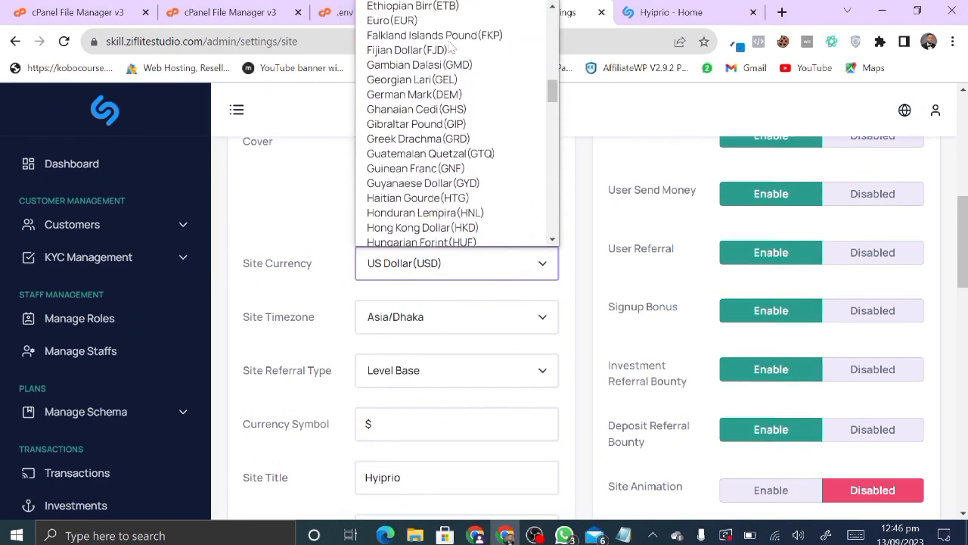
scroll(450, 44, up, 6)
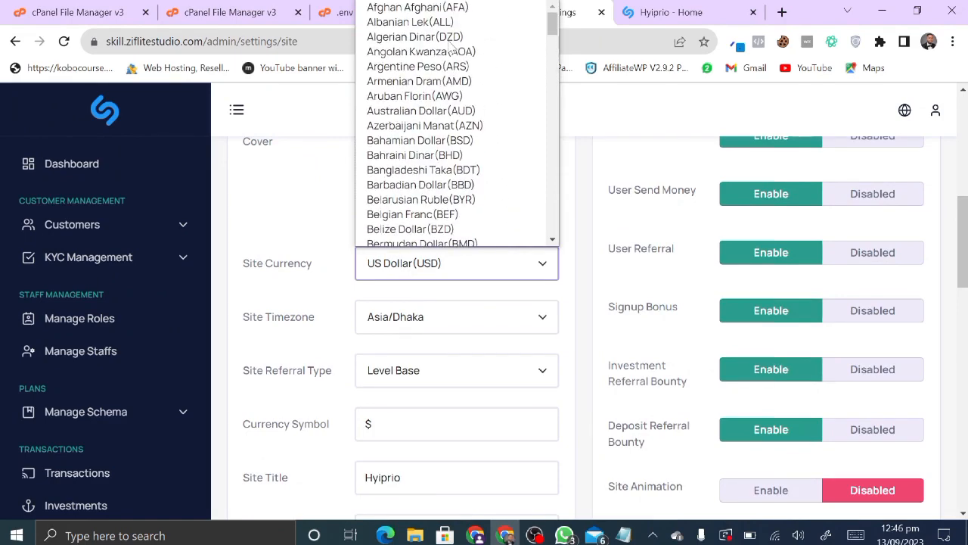
scroll(452, 51, down, 4)
scroll(452, 51, down, 15)
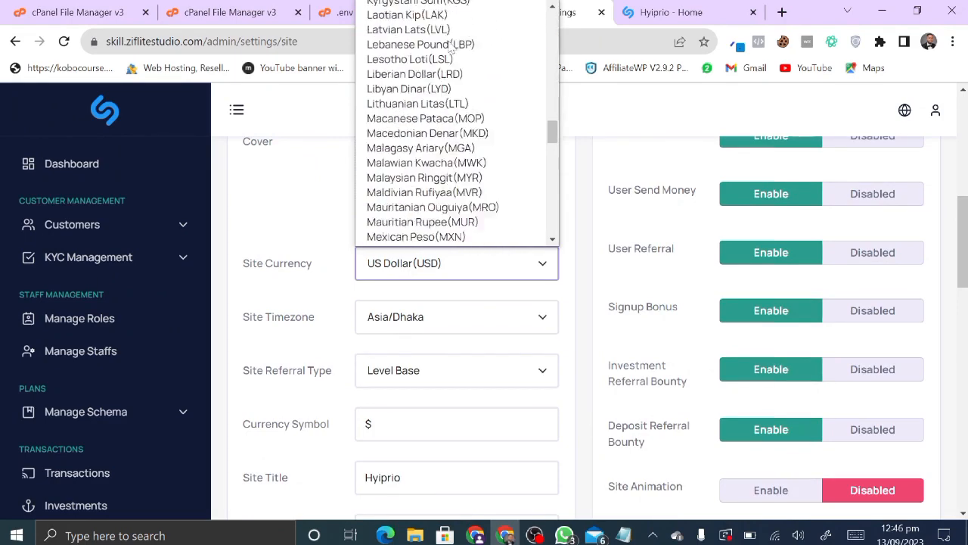
click(318, 282)
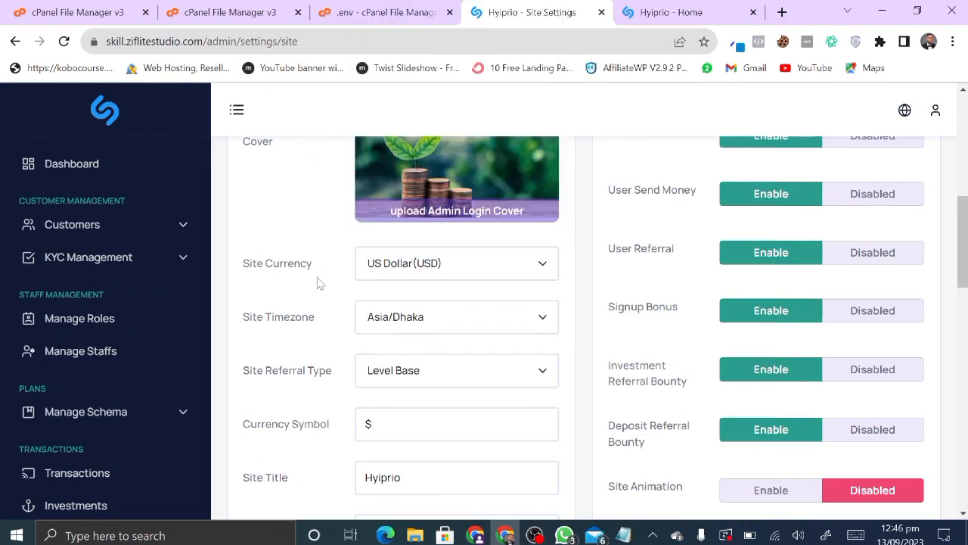
click(429, 327)
click(286, 277)
scroll(368, 394, down, 1)
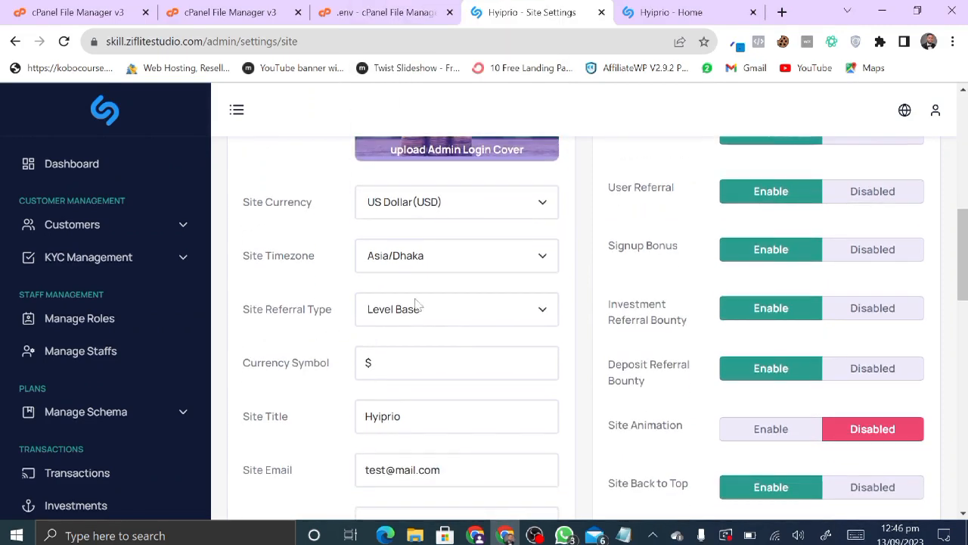
click(420, 306)
click(425, 310)
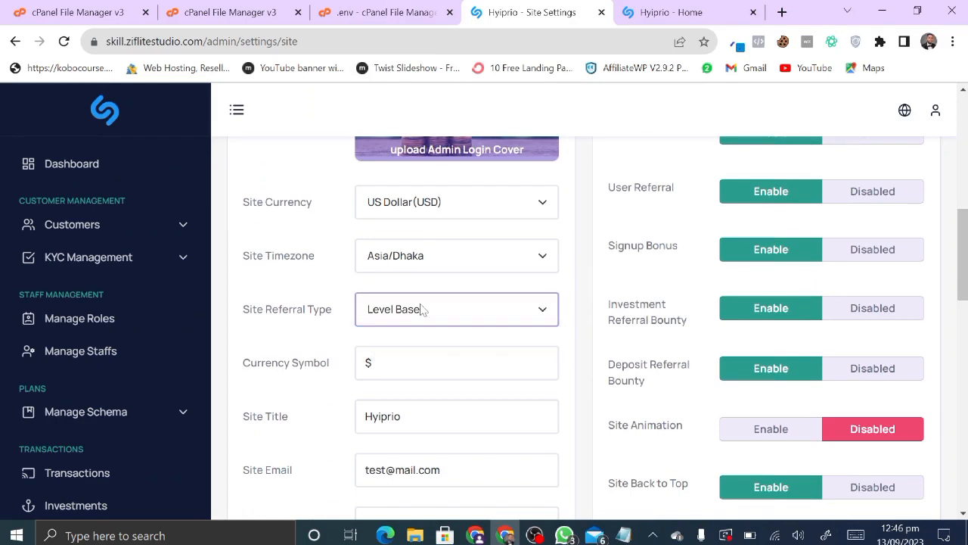
scroll(425, 318, down, 1)
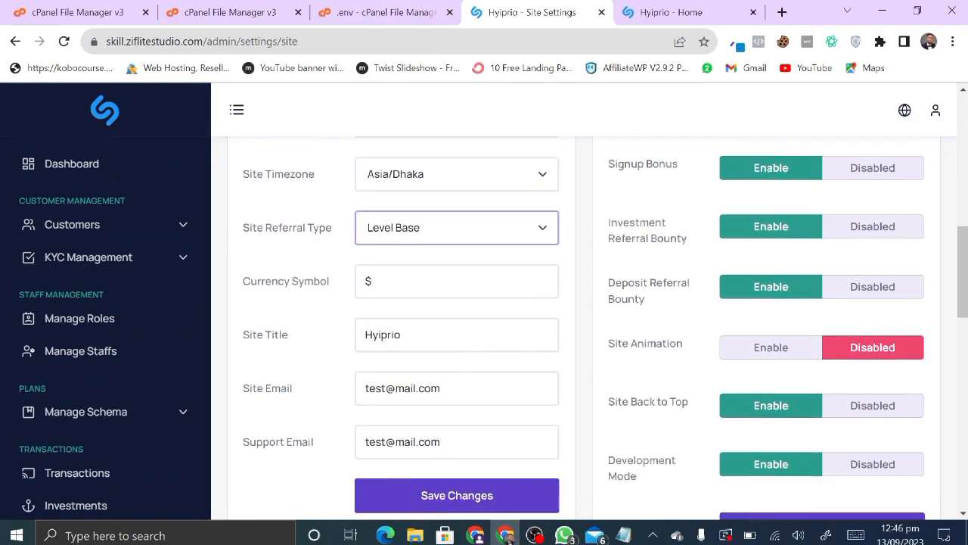
- Change the Site Title from Hyiprio to 'test' and save the settings
click(424, 331)
key(ctrl+a)
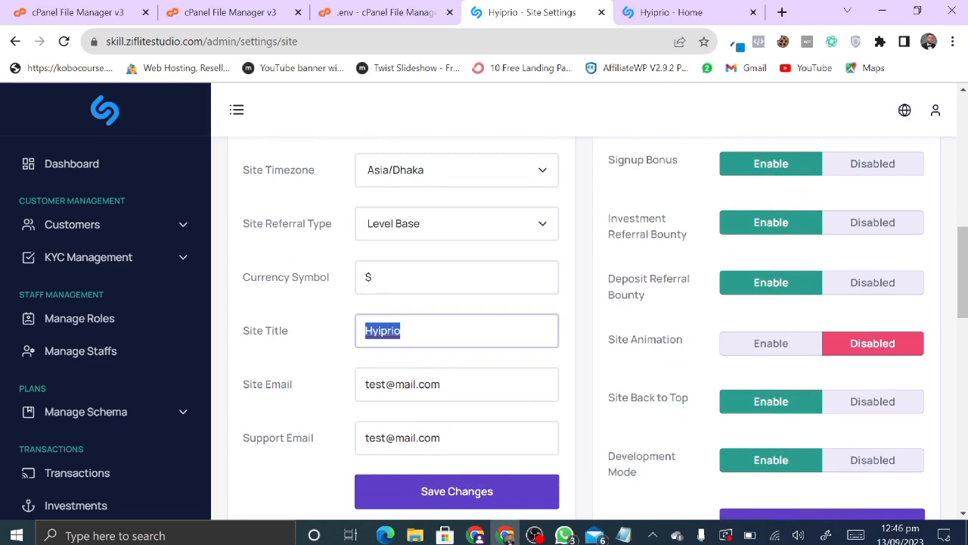
text(test)
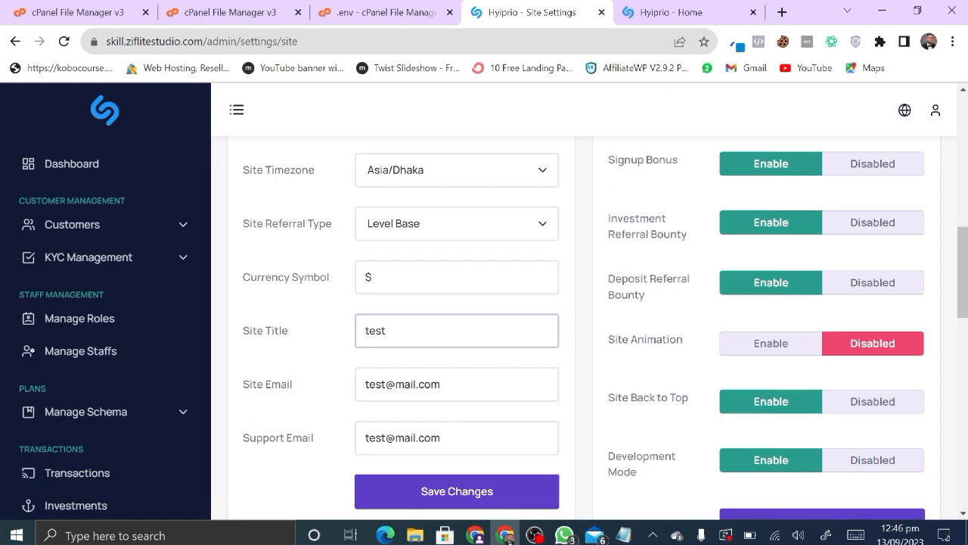
scroll(460, 418, down, 1)
click(456, 407)
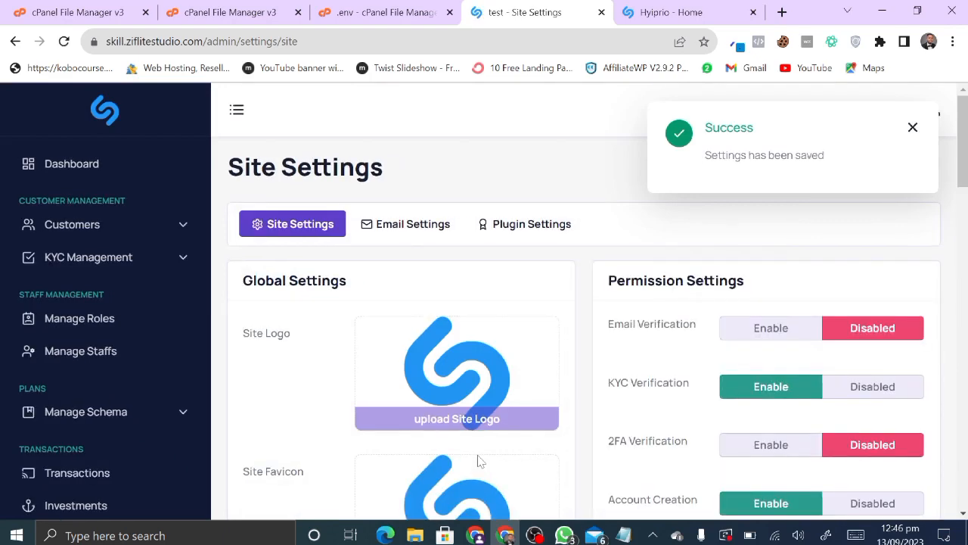
scroll(478, 462, down, 10)
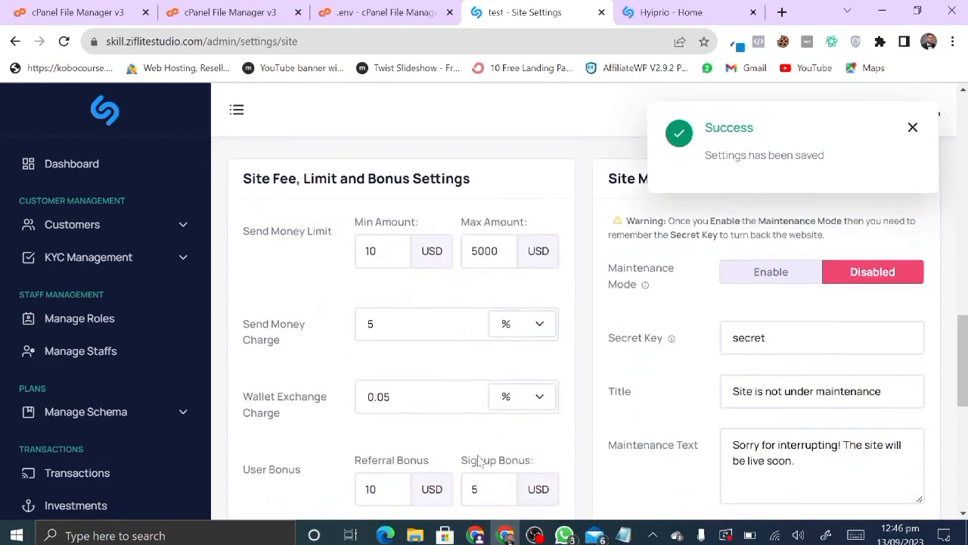
scroll(478, 461, down, 1)
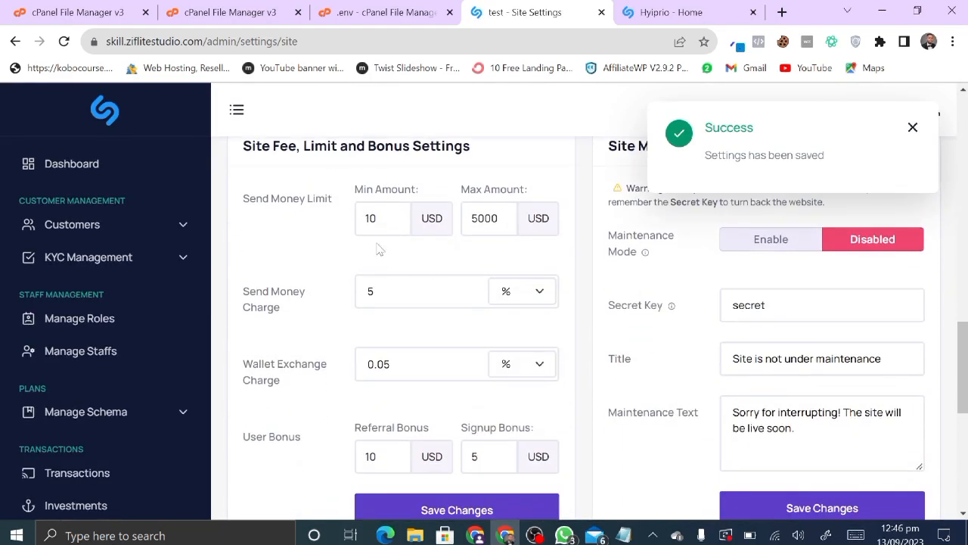
scroll(316, 440, down, 4)
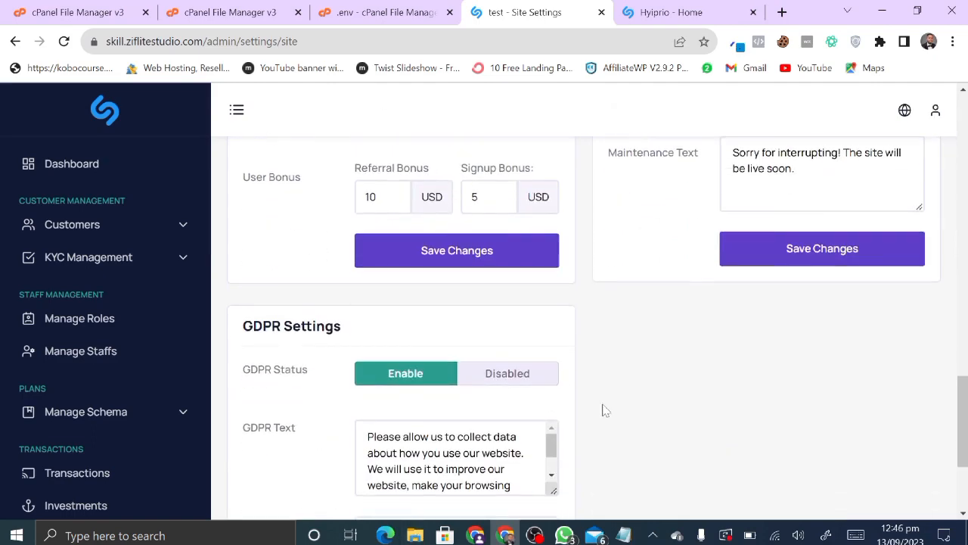
scroll(603, 408, up, 10)
scroll(603, 409, up, 8)
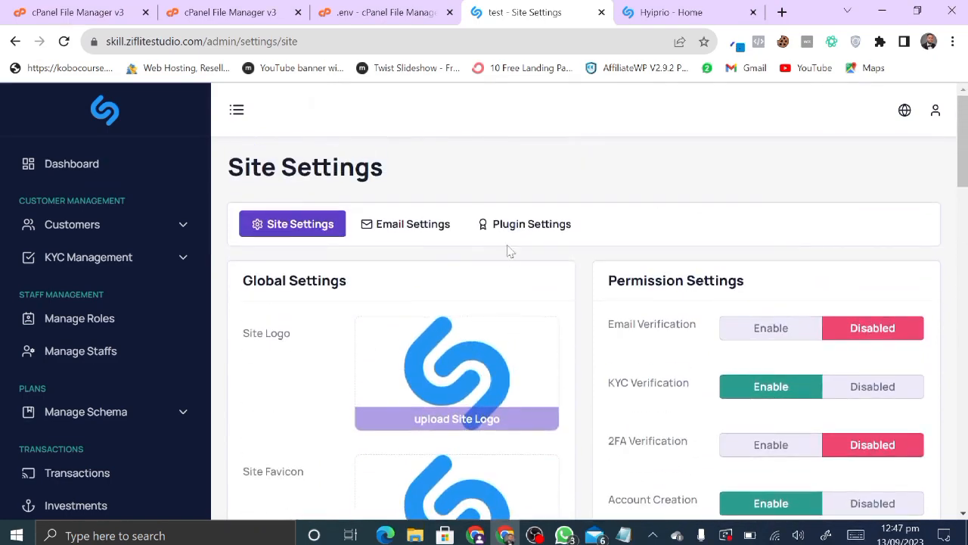
- Look through the email settings and plugin settings pages
click(421, 237)
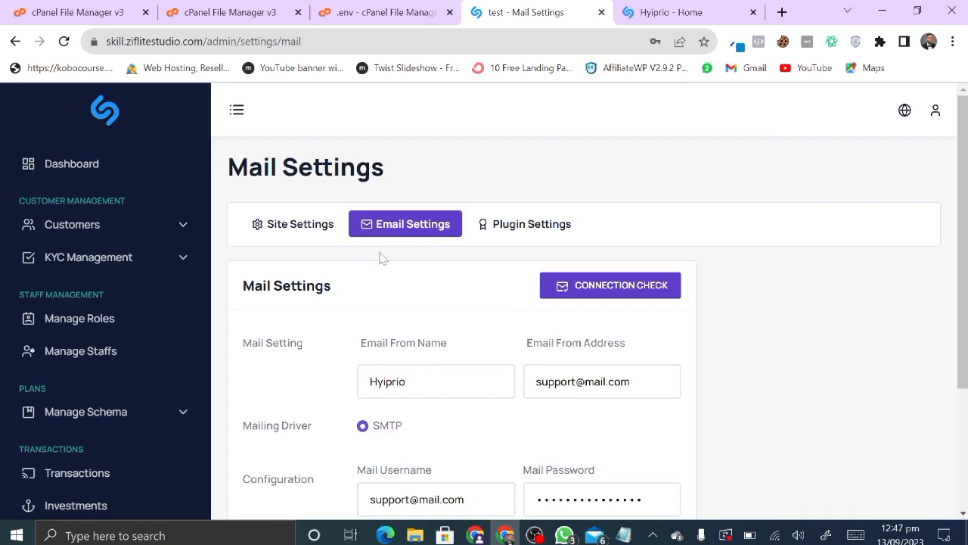
scroll(598, 340, down, 1)
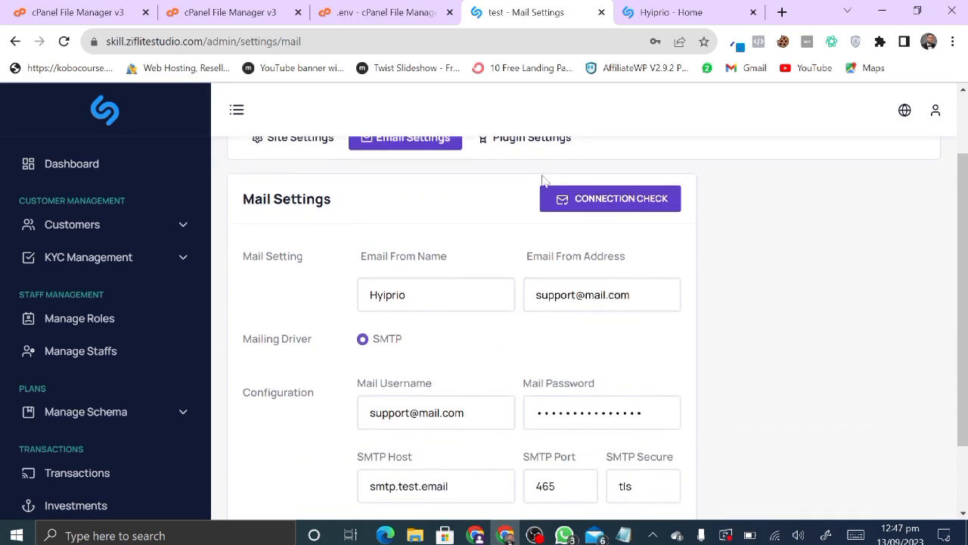
scroll(542, 180, up, 1)
click(529, 223)
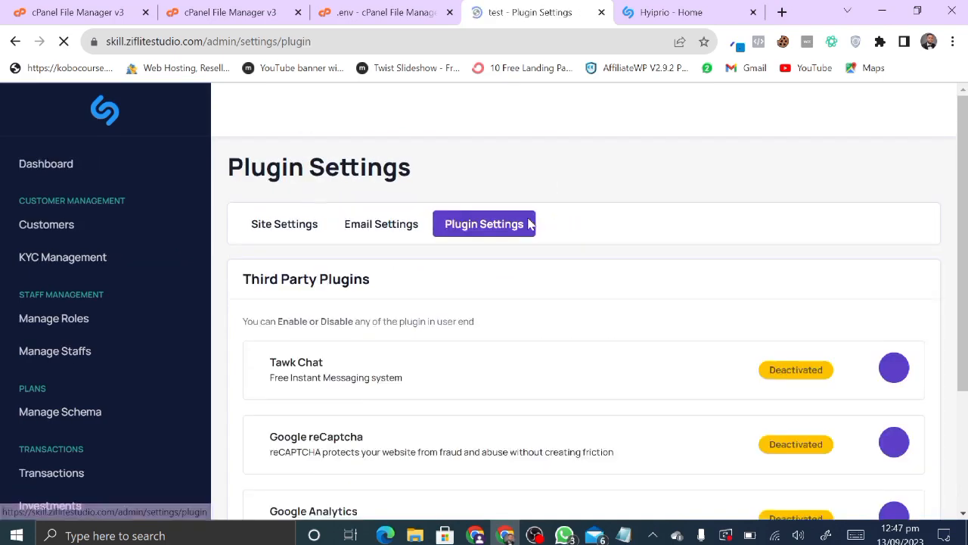
scroll(502, 419, down, 1)
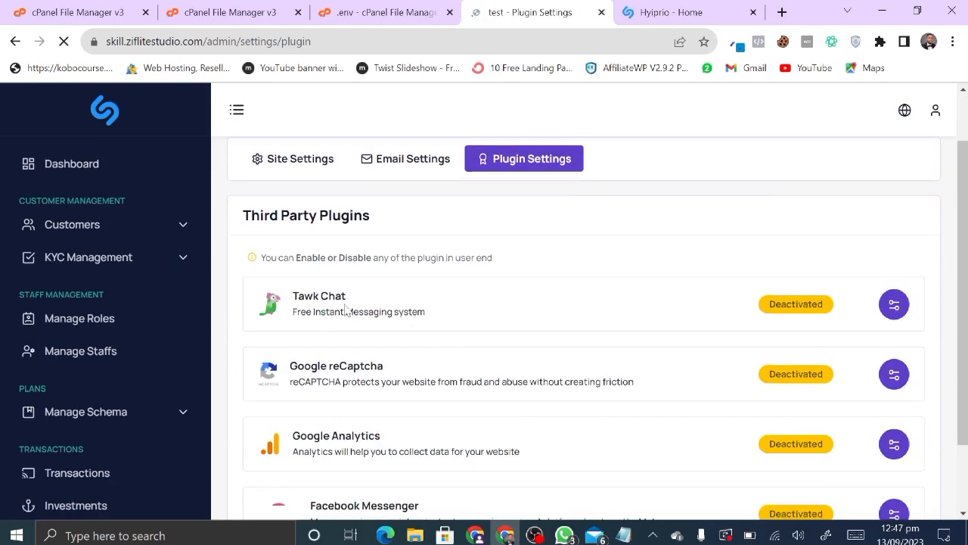
scroll(363, 320, down, 2)
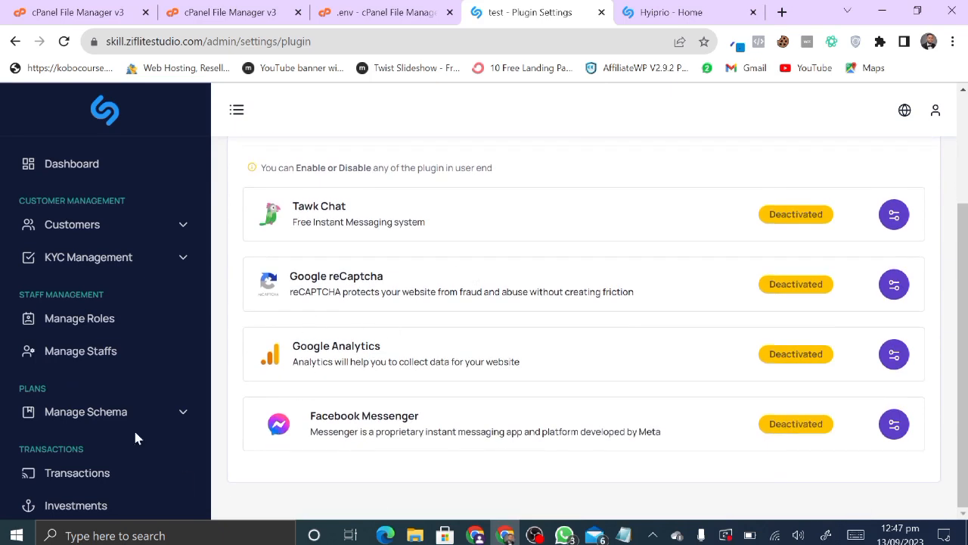
scroll(136, 437, down, 10)
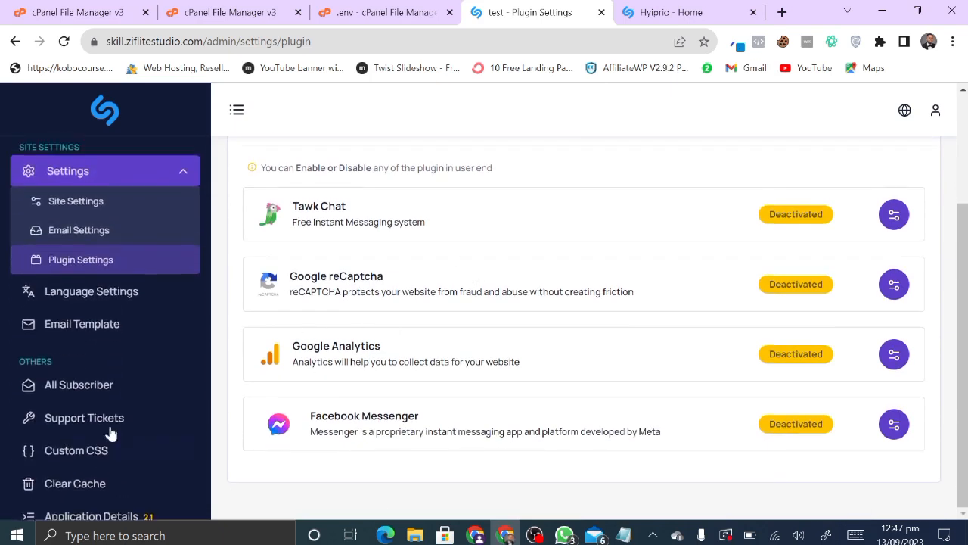
scroll(110, 433, up, 1)
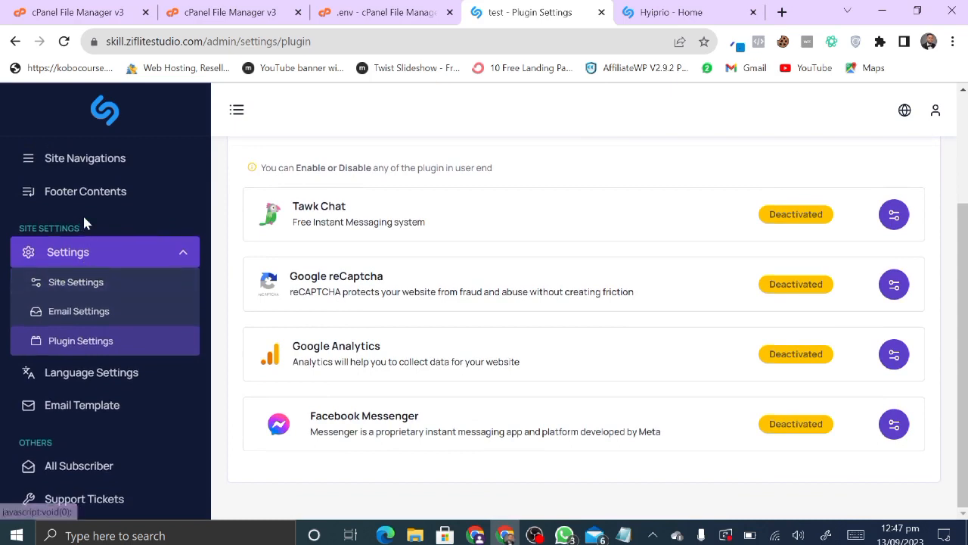
scroll(84, 220, up, 1)
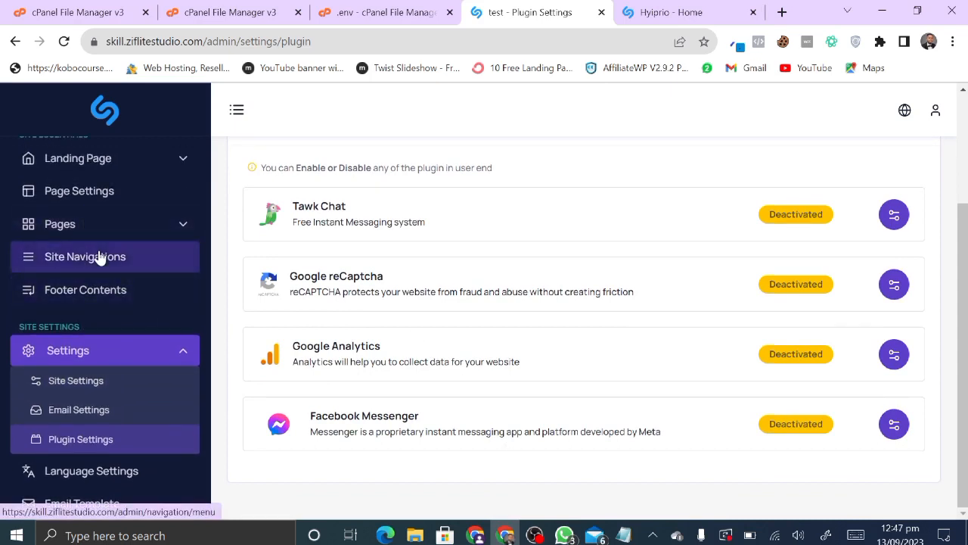
- Expand the Pages list in the admin sidebar, checking the live homepage in between
click(122, 233)
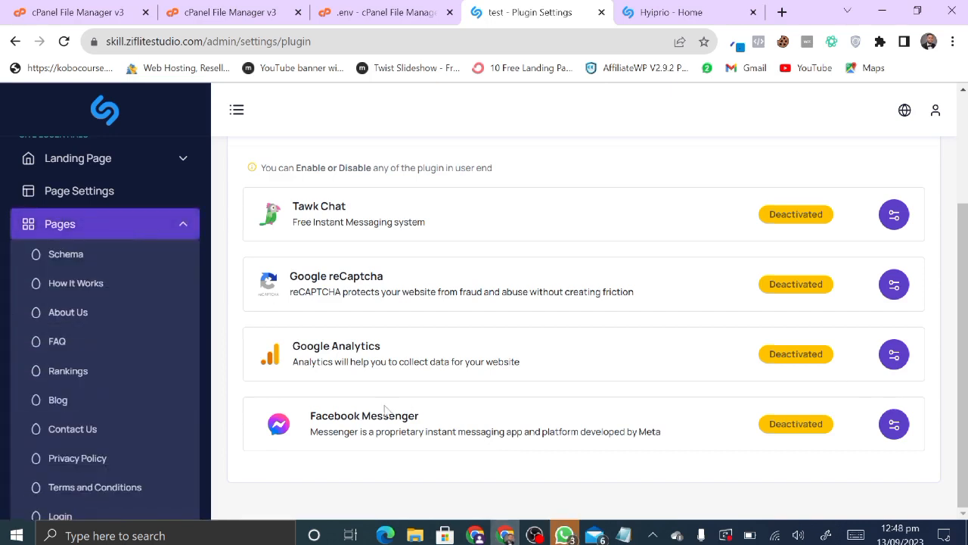
scroll(121, 359, down, 4)
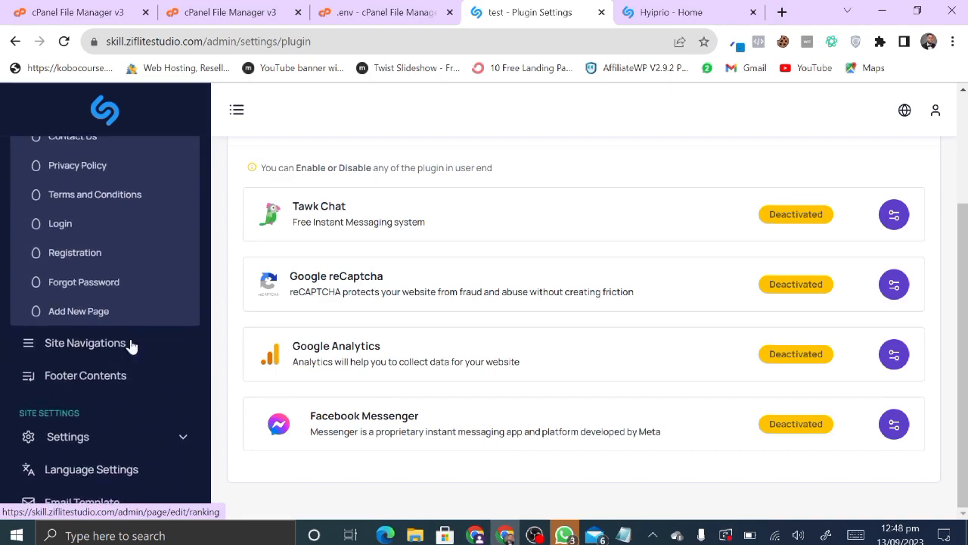
scroll(129, 341, up, 3)
scroll(159, 244, up, 1)
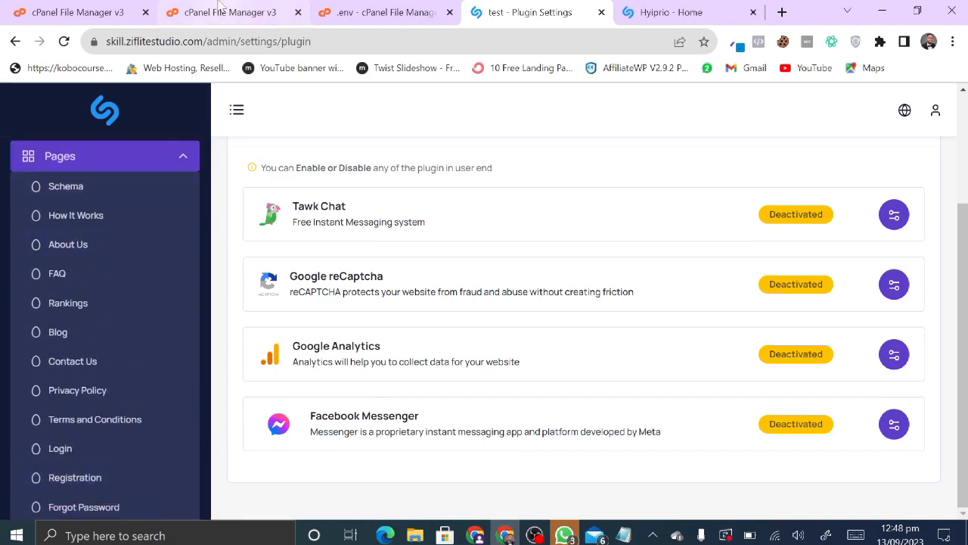
click(631, 10)
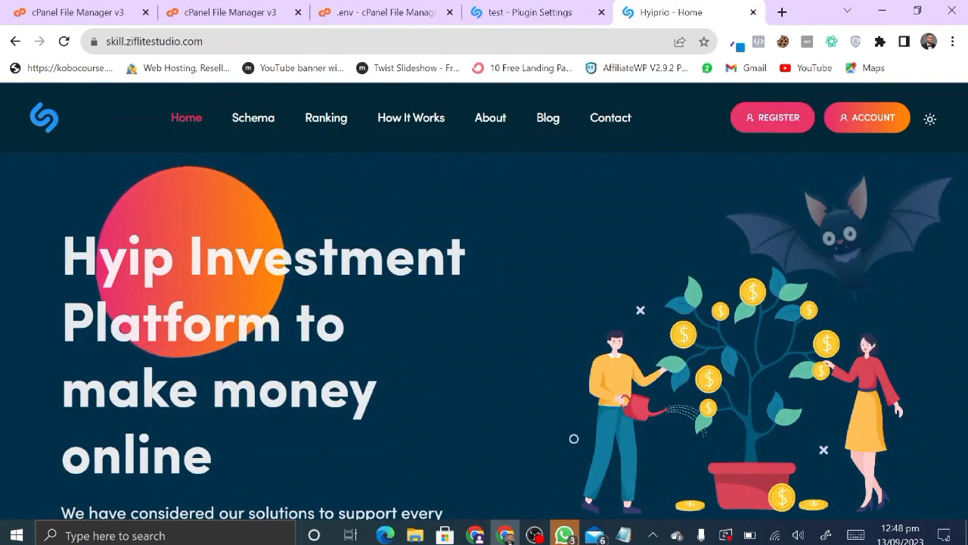
scroll(345, 352, down, 1)
key(ctrl+shift+Tab)
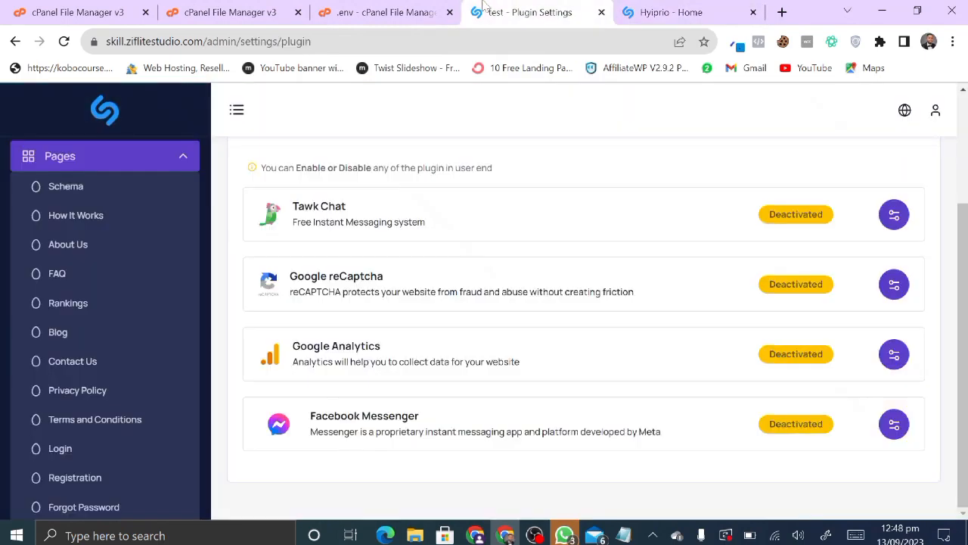
scroll(138, 370, down, 3)
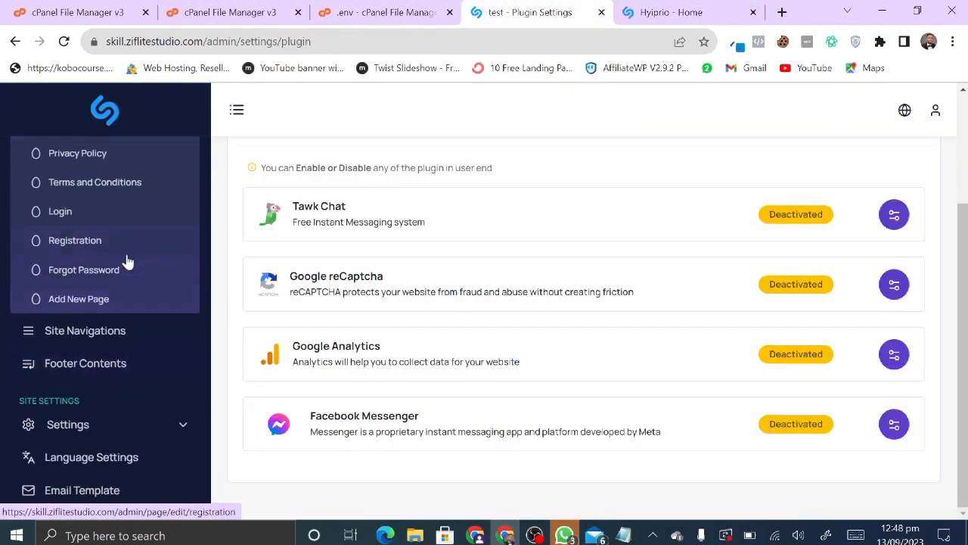
scroll(126, 257, up, 1)
scroll(127, 261, up, 3)
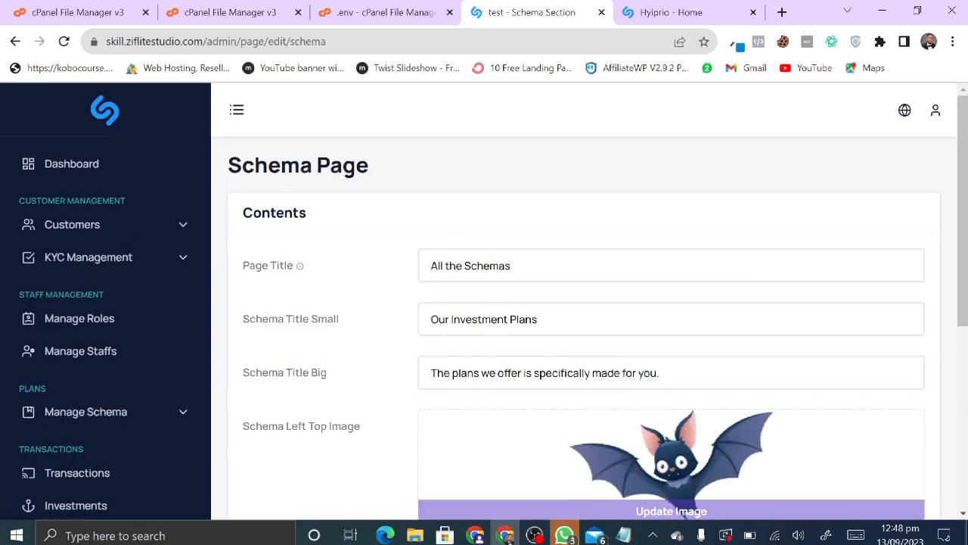
- Compare with the live homepage, then scroll through the Schema page editor
click(658, 12)
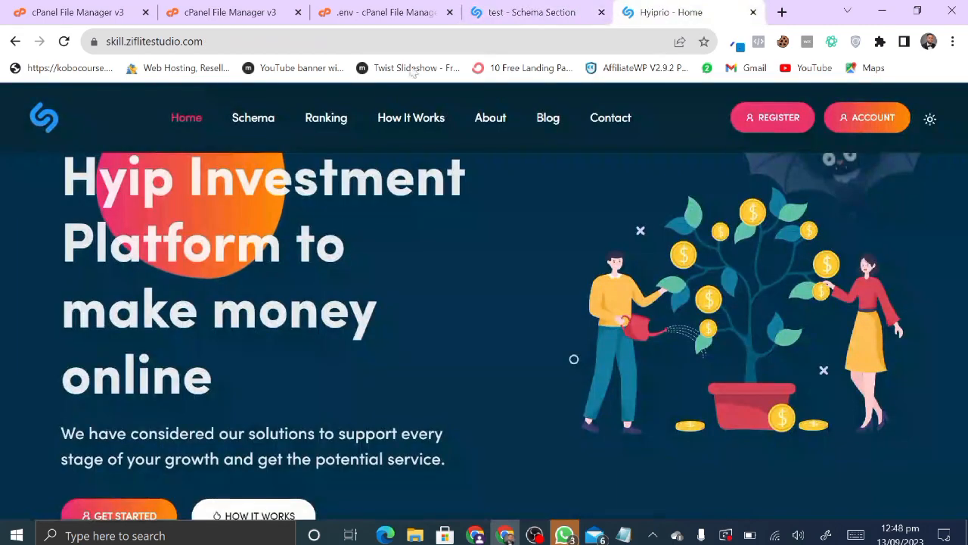
click(602, 4)
scroll(65, 340, down, 8)
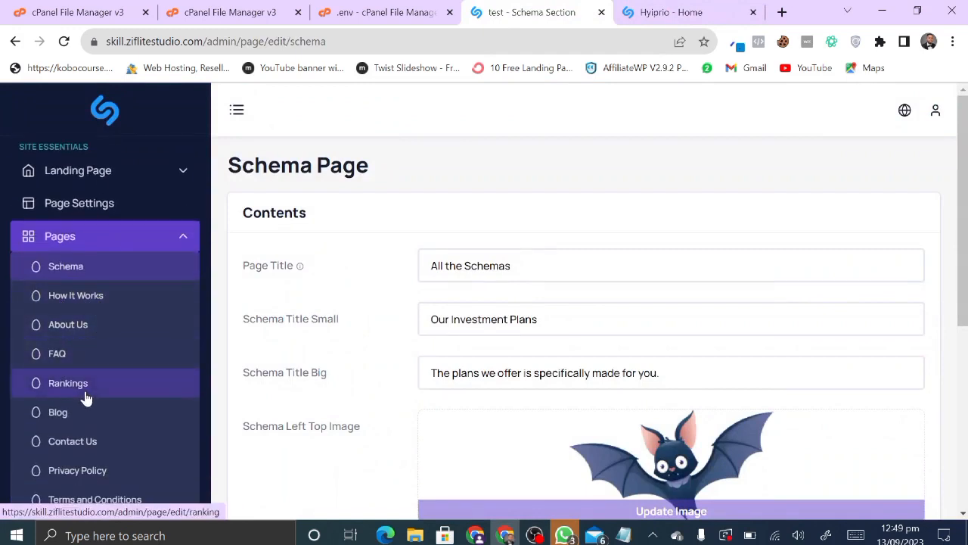
scroll(86, 428, down, 1)
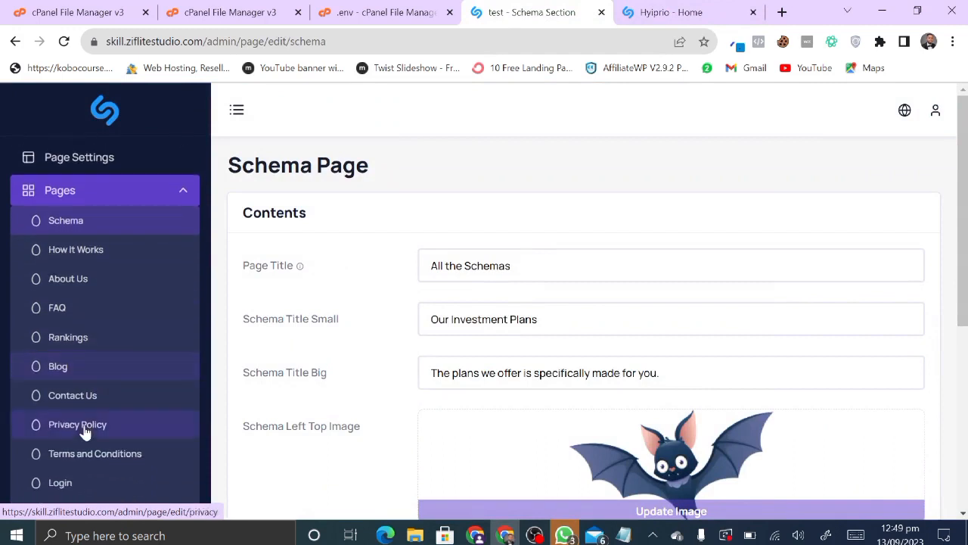
scroll(98, 501, down, 2)
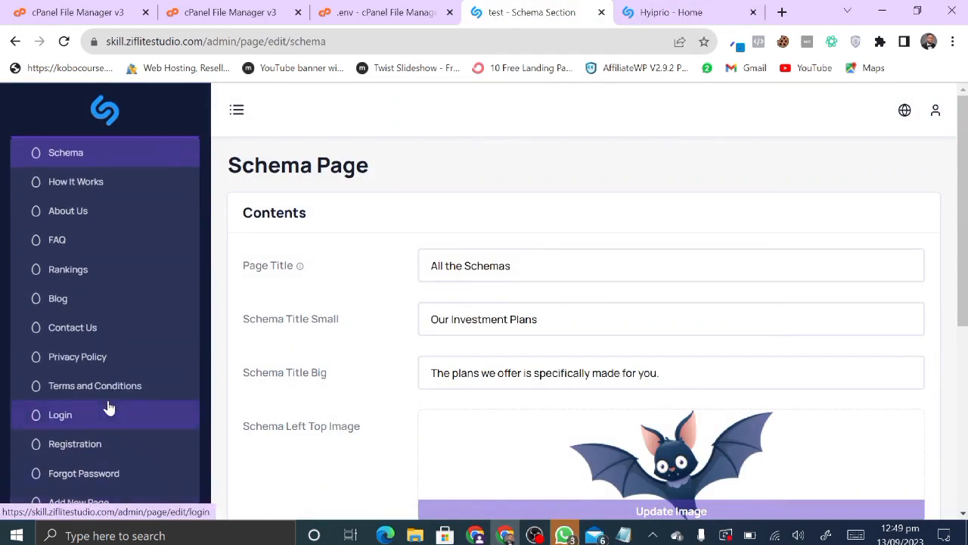
scroll(108, 406, down, 2)
scroll(116, 280, up, 4)
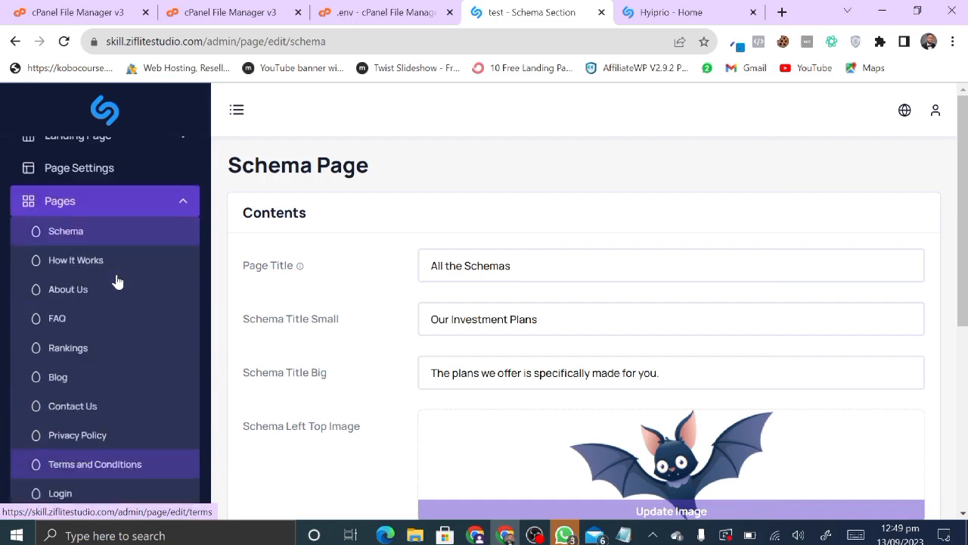
scroll(117, 281, down, 4)
scroll(106, 408, up, 7)
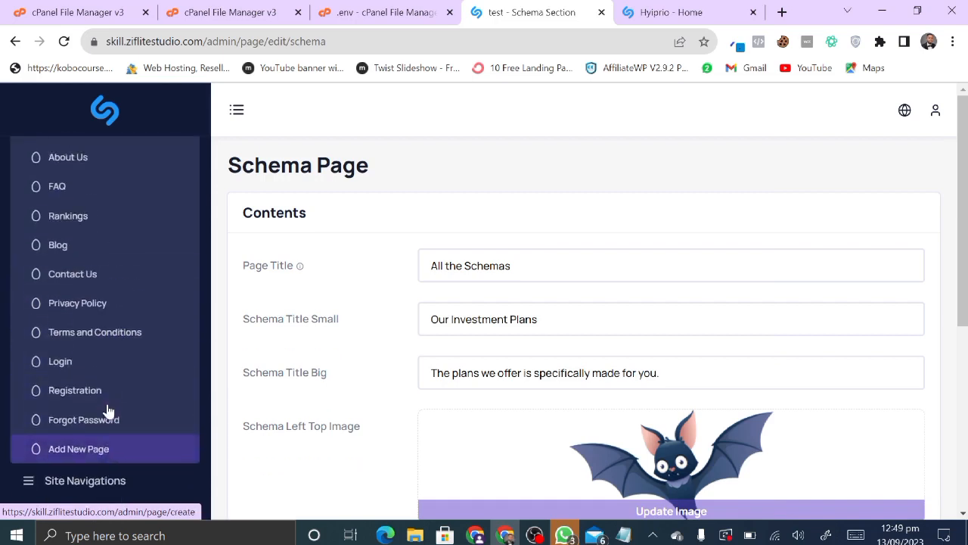
- Open the About Us page editor under Pages in the admin sidebar
click(83, 347)
click(68, 397)
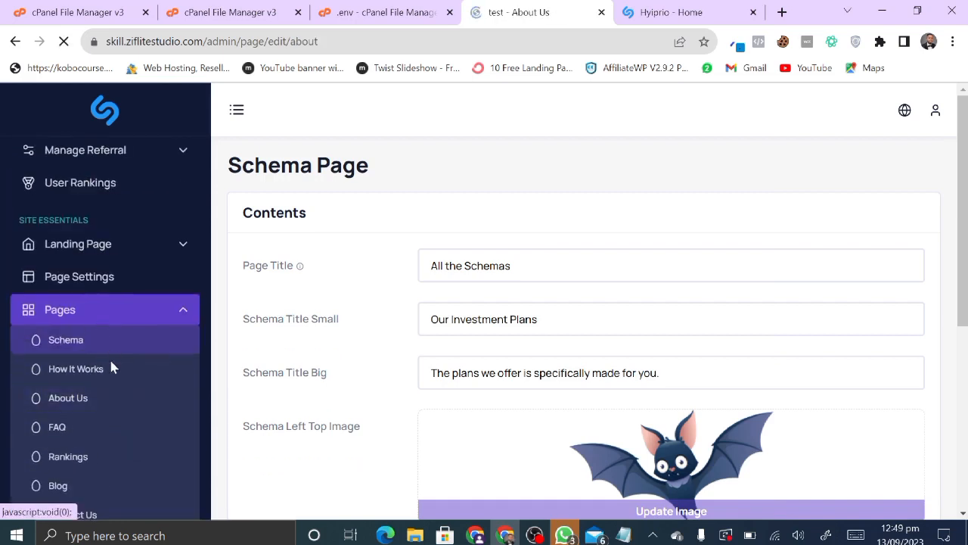
scroll(138, 298, down, 3)
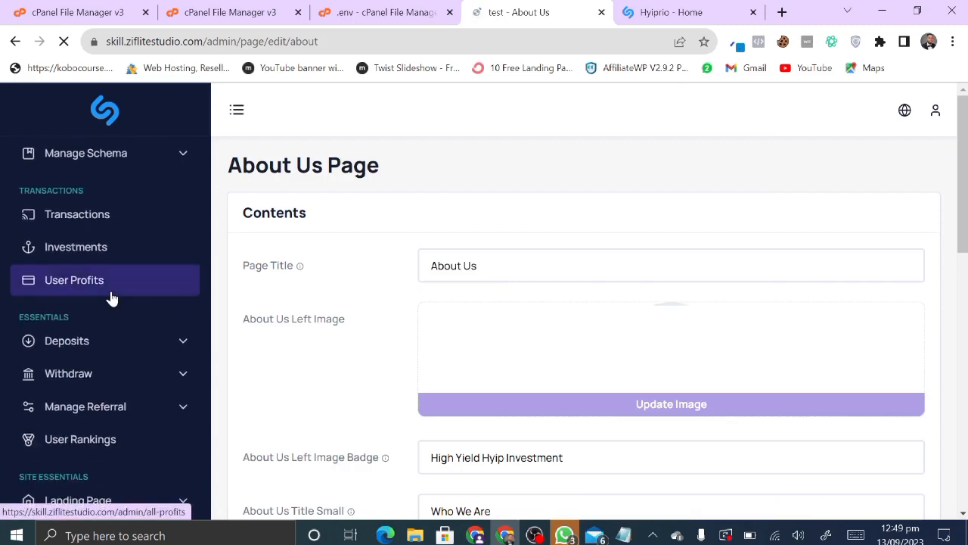
- Load the site's public About page, then return to the admin About Us editor
click(652, 10)
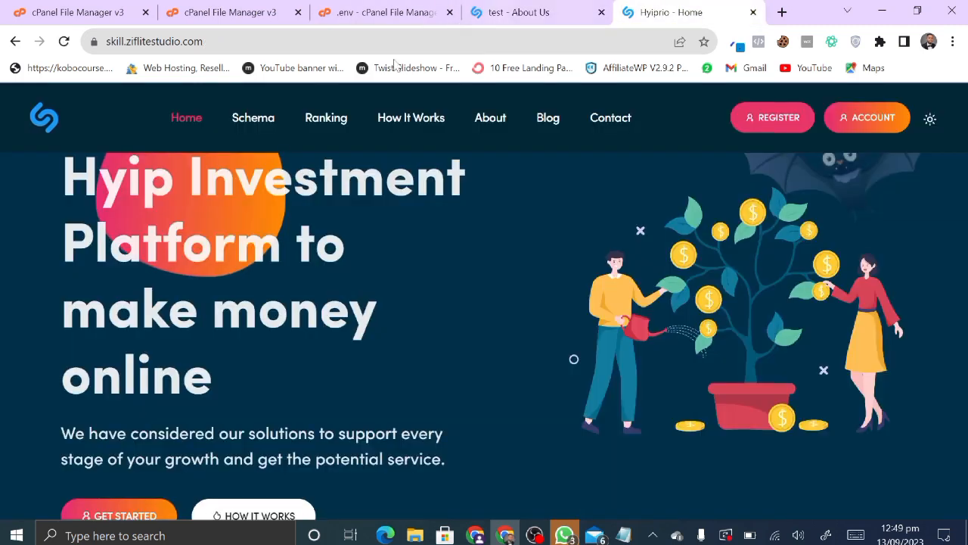
click(483, 120)
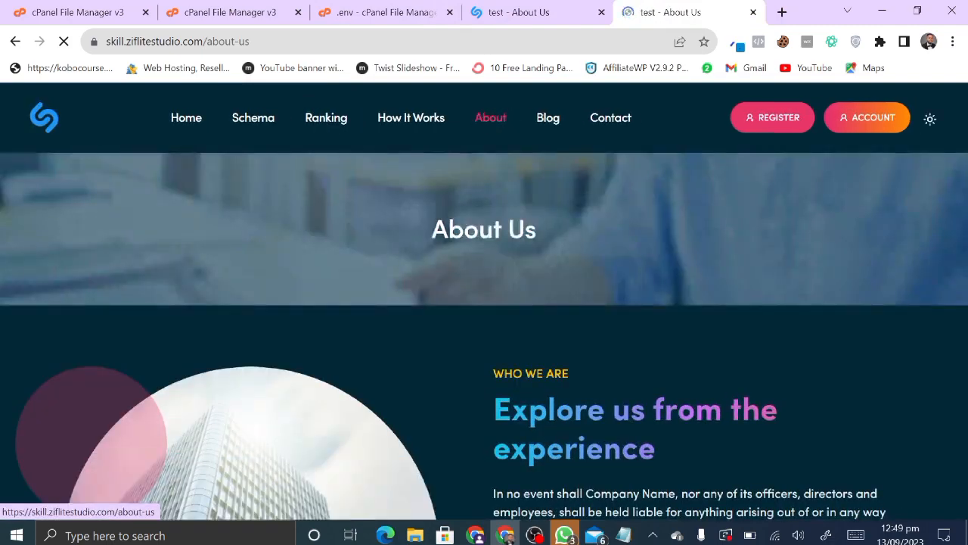
scroll(551, 298, down, 3)
scroll(548, 295, up, 1)
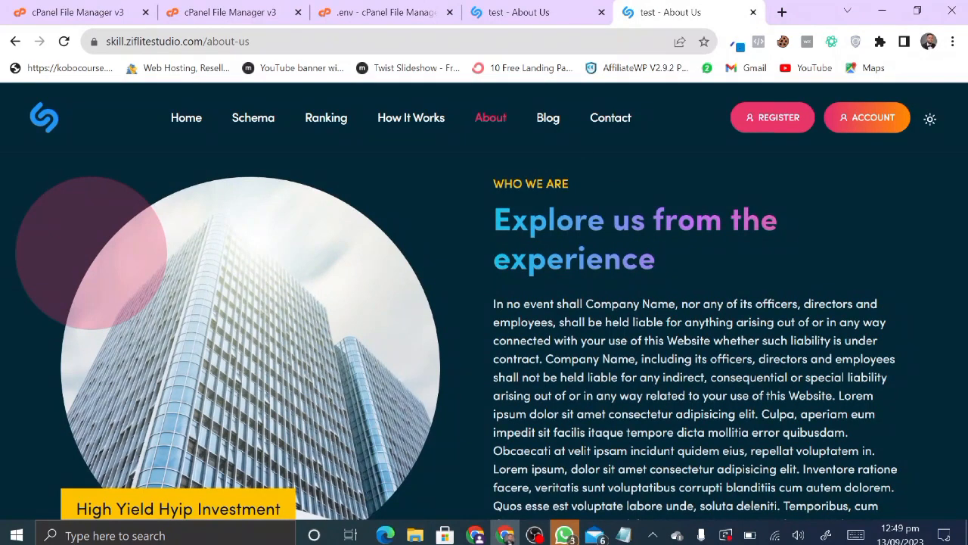
click(527, 10)
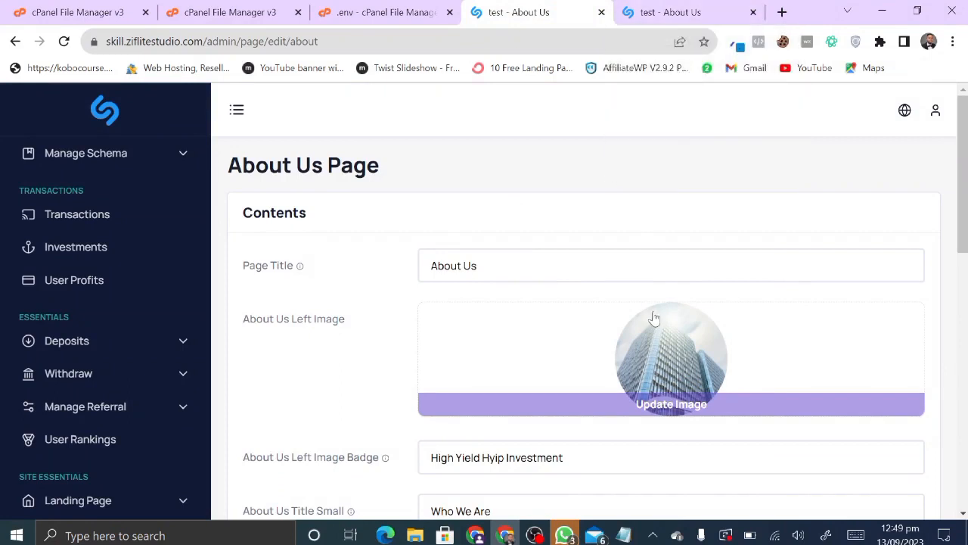
- Scroll the About Us editor and check the public About Us page
scroll(462, 407, down, 1)
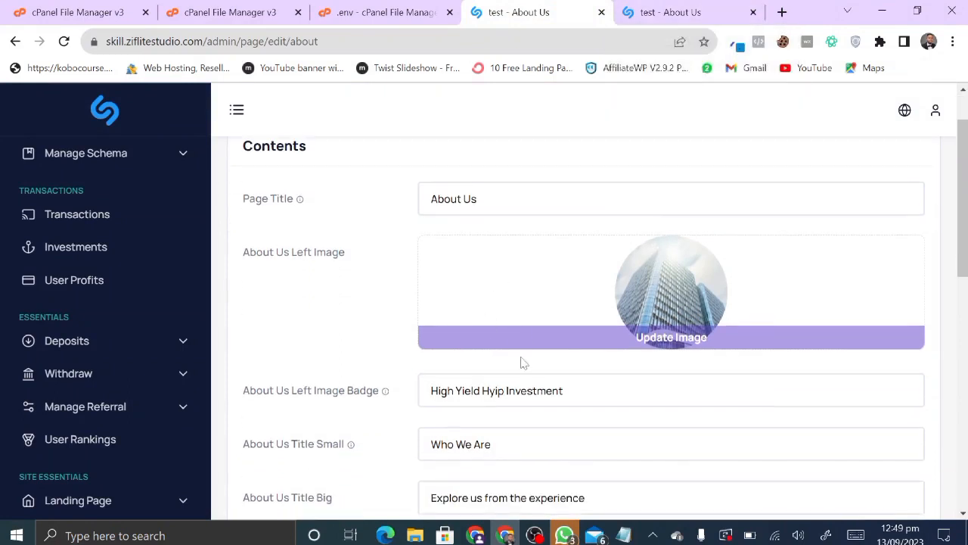
scroll(522, 362, down, 1)
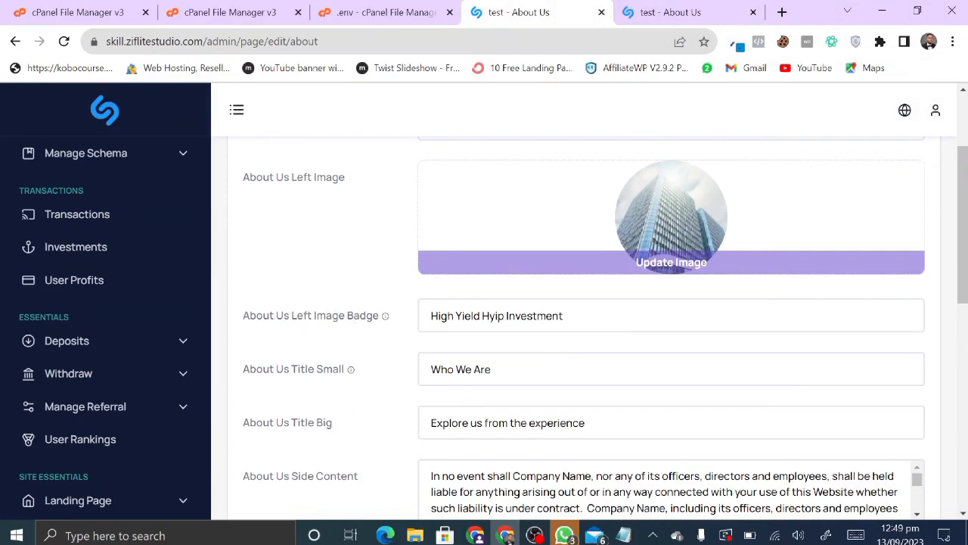
click(689, 12)
click(529, 11)
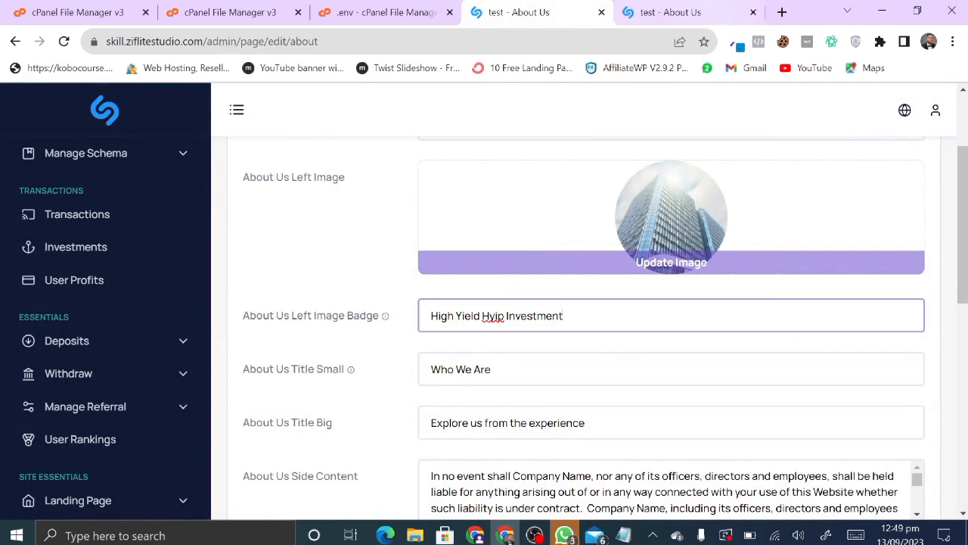
- Replace the About Us Title Small text 'Who We Are', starting with 'w'
click(492, 369)
key(ctrl+a)
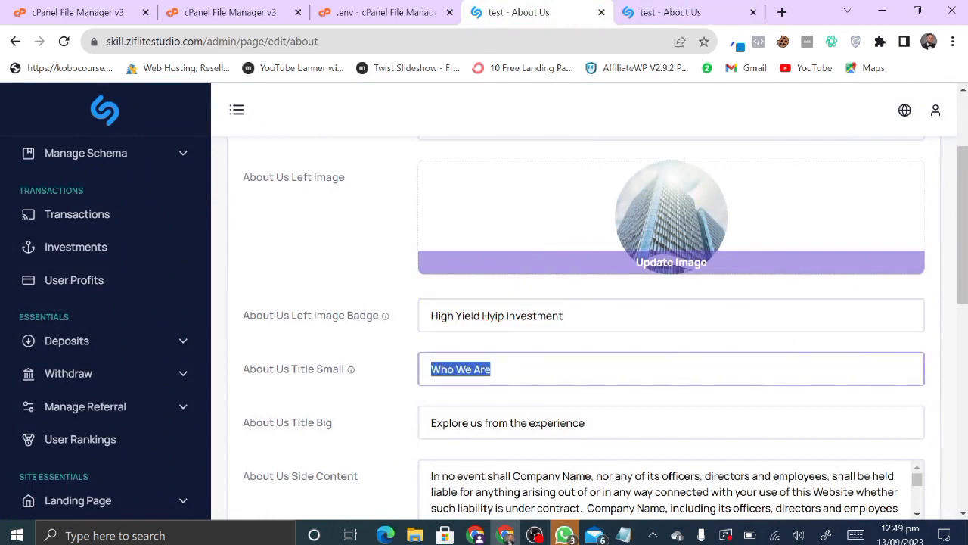
key(Right)
key(ctrl+a)
text(w)
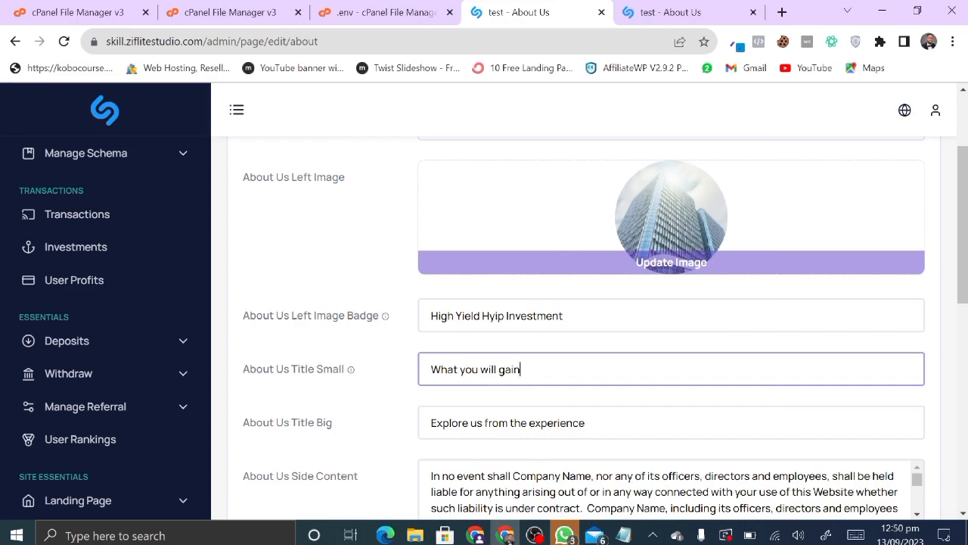
- Save the About Us page with small title 'What you will gain' and view the public About page
scroll(469, 382, down, 1)
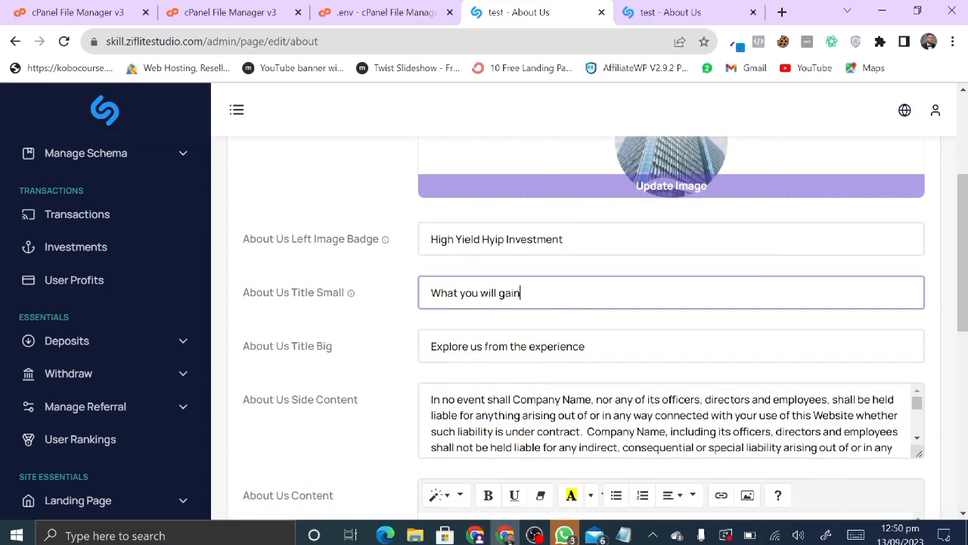
scroll(419, 453, down, 3)
scroll(416, 454, down, 3)
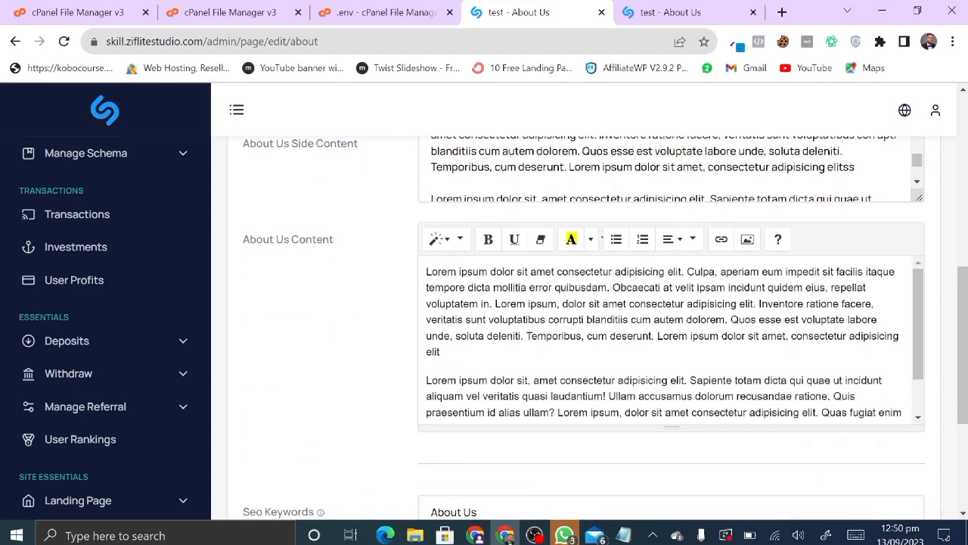
scroll(666, 340, down, 2)
scroll(361, 423, down, 3)
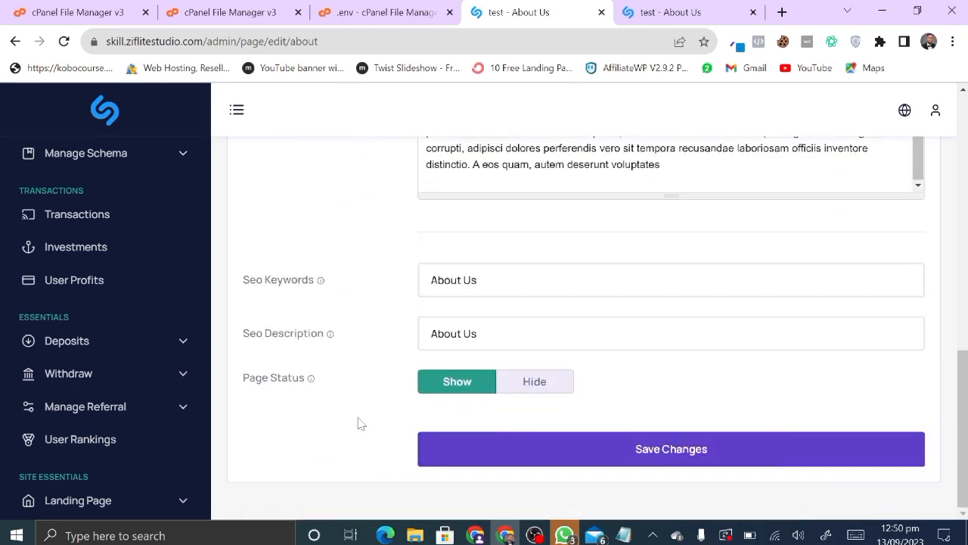
click(605, 451)
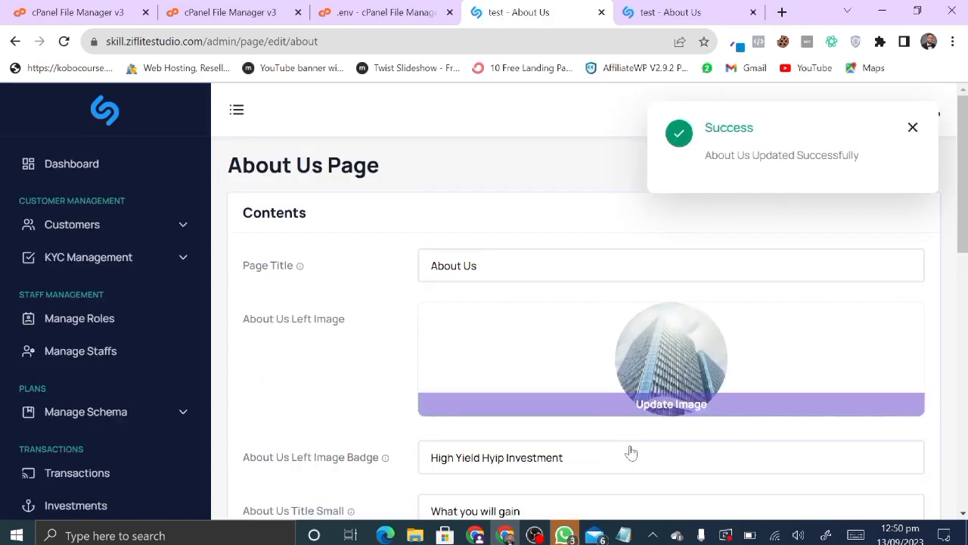
click(690, 9)
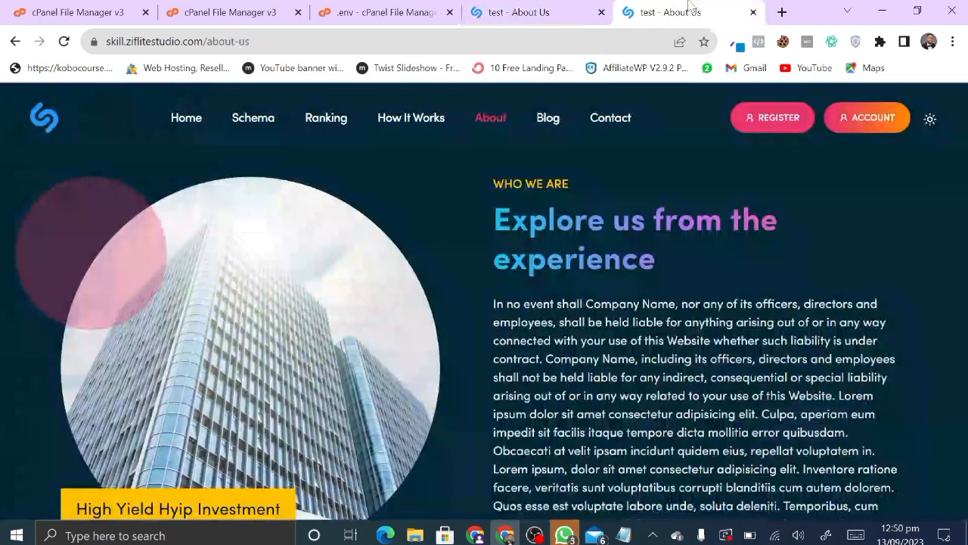
- Reload the public About page to confirm the label reads 'WHAT YOU WILL GAIN'
click(537, 9)
scroll(450, 367, down, 2)
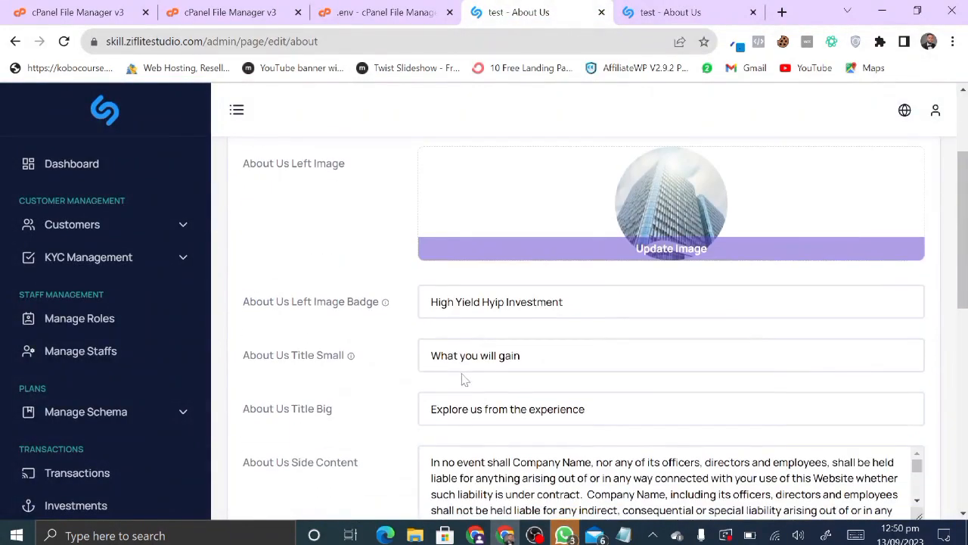
click(625, 8)
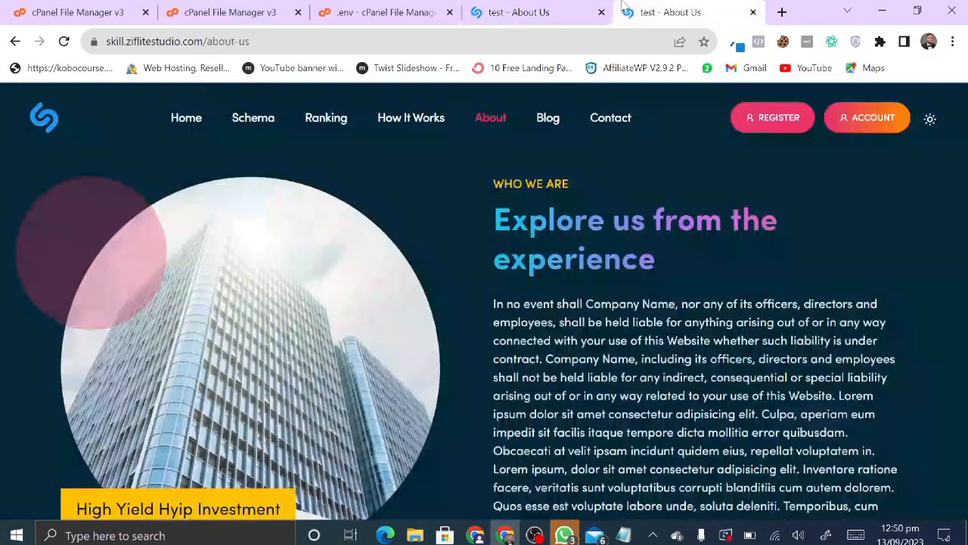
click(65, 41)
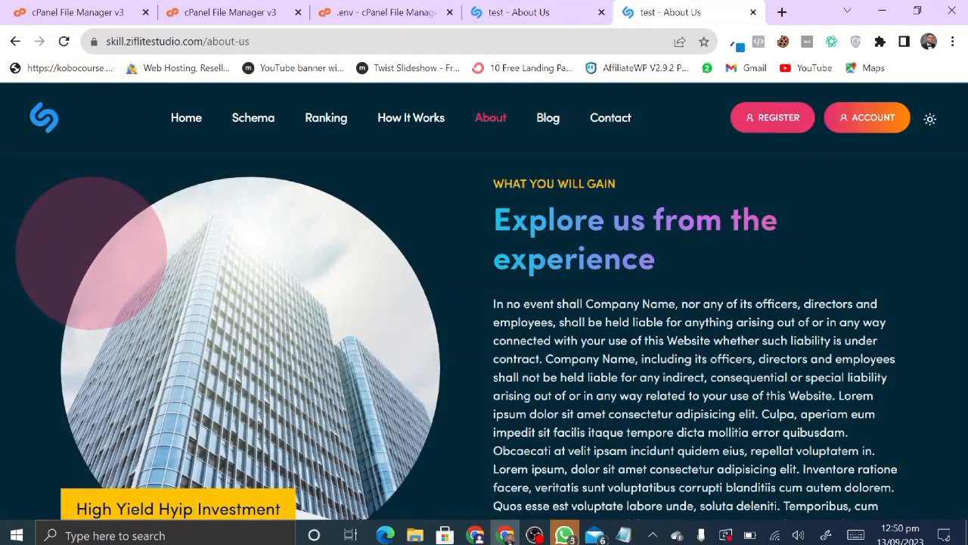
- Open the How It Works page editor from the admin Pages menu
click(524, 8)
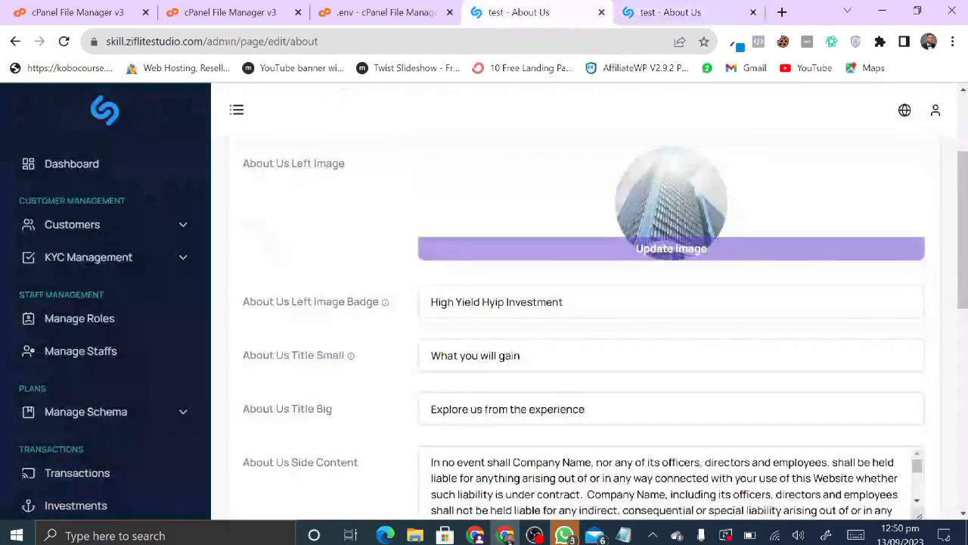
scroll(671, 480, down, 5)
scroll(401, 306, down, 4)
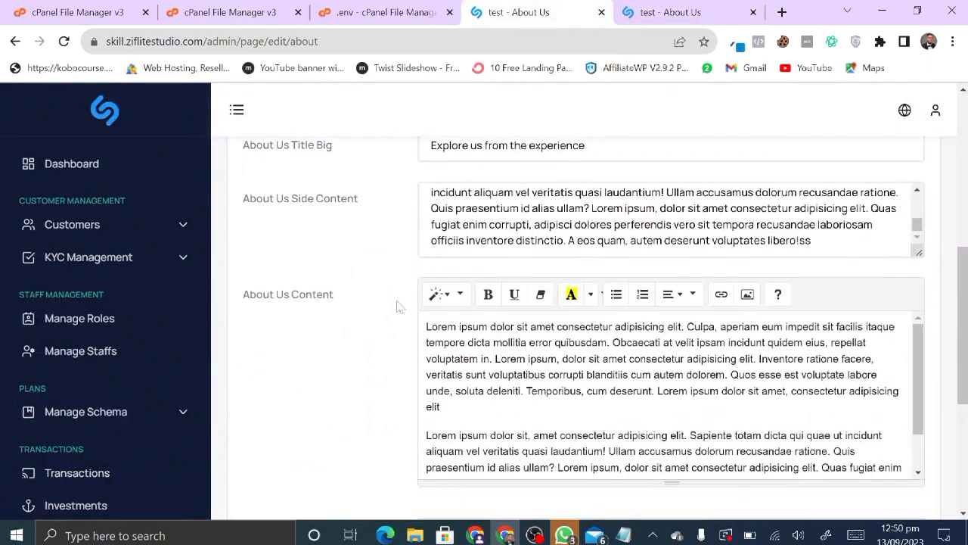
scroll(136, 302, down, 8)
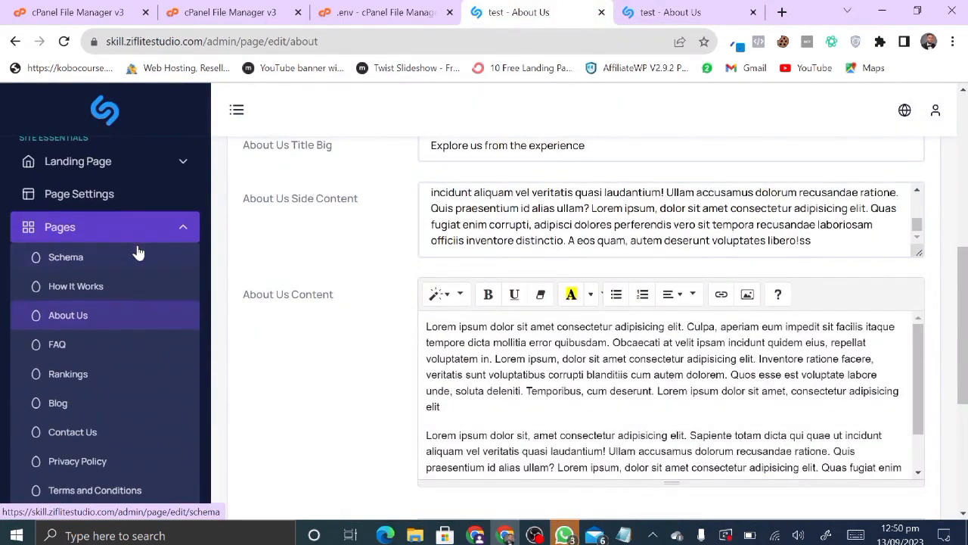
click(95, 287)
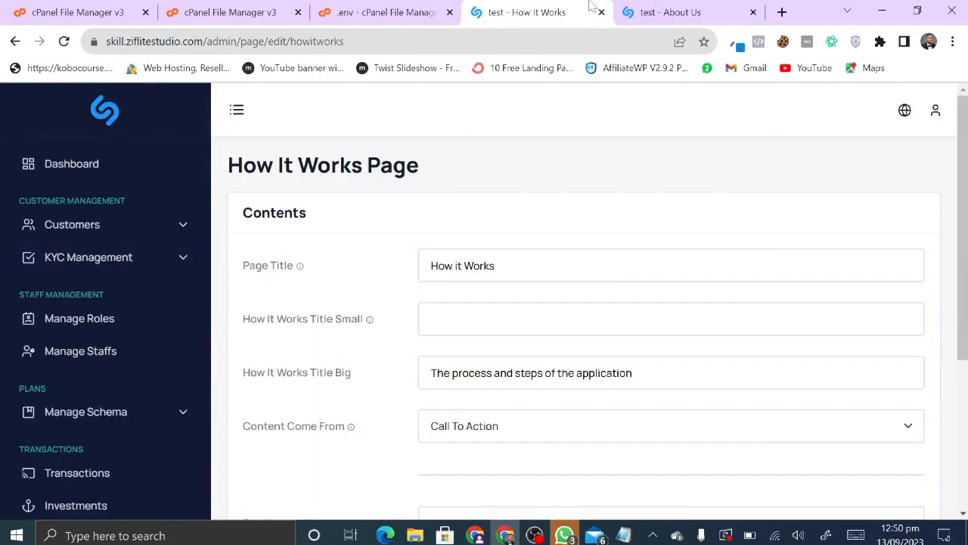
- Open the public How It Works page and scroll through its content
click(657, 9)
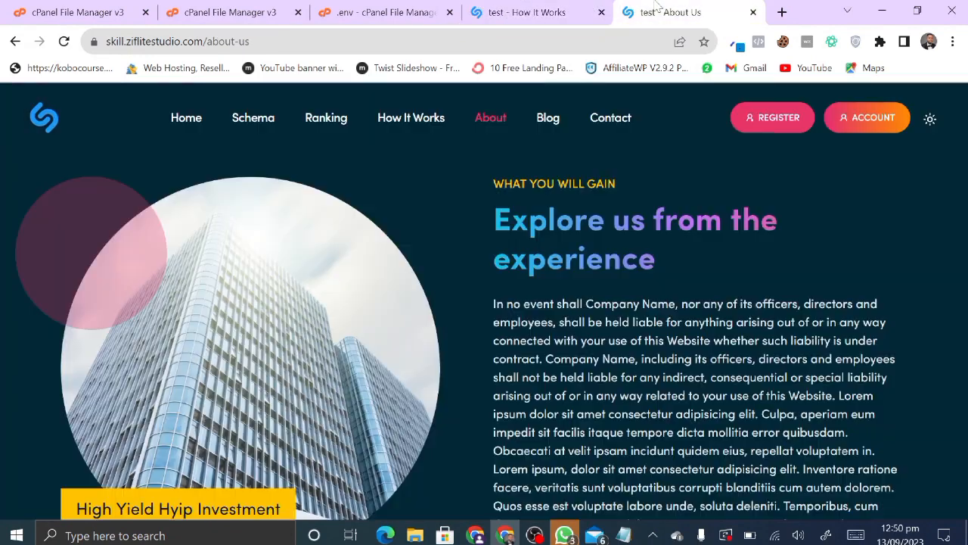
click(412, 121)
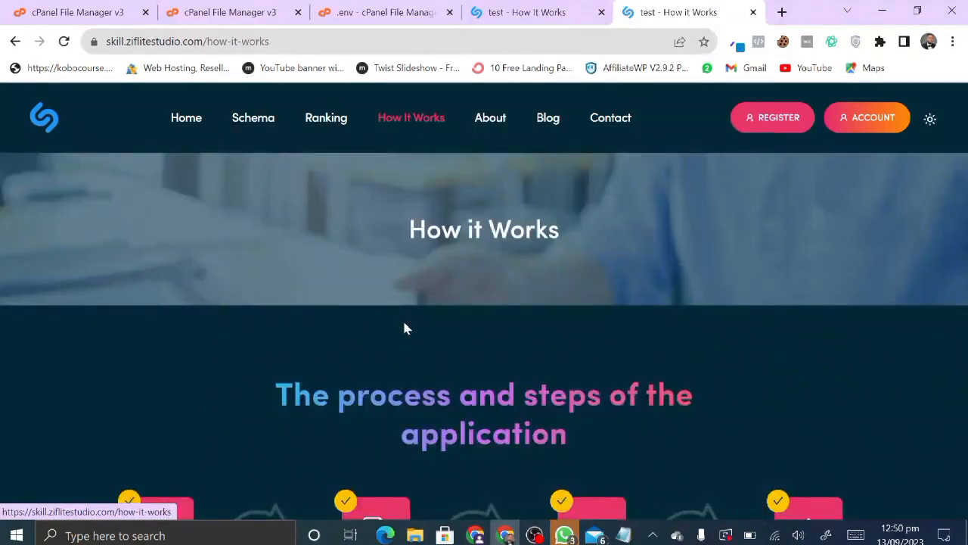
scroll(404, 326, down, 3)
scroll(404, 327, up, 2)
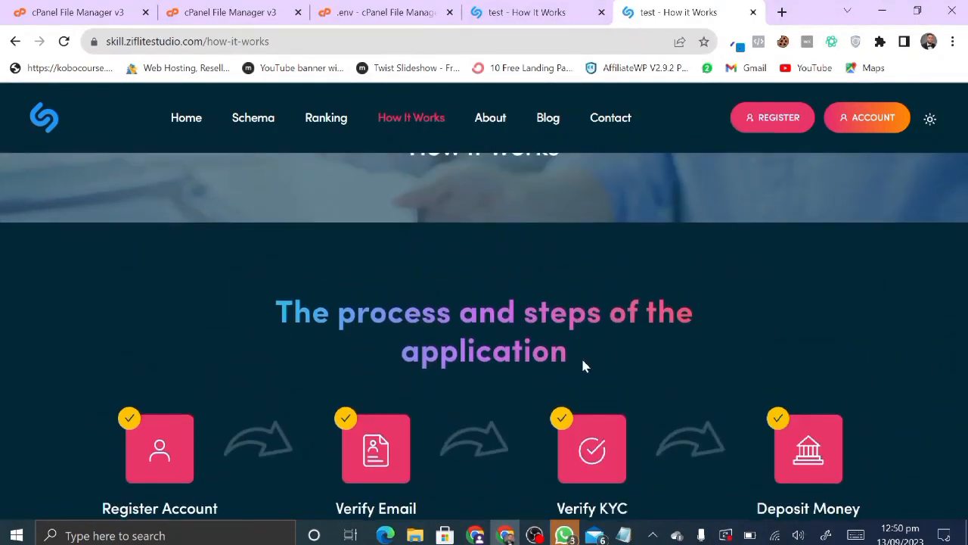
scroll(579, 369, down, 3)
- Review the How It Works editor: empty small title, big title 'The process and steps of the application'
click(503, 9)
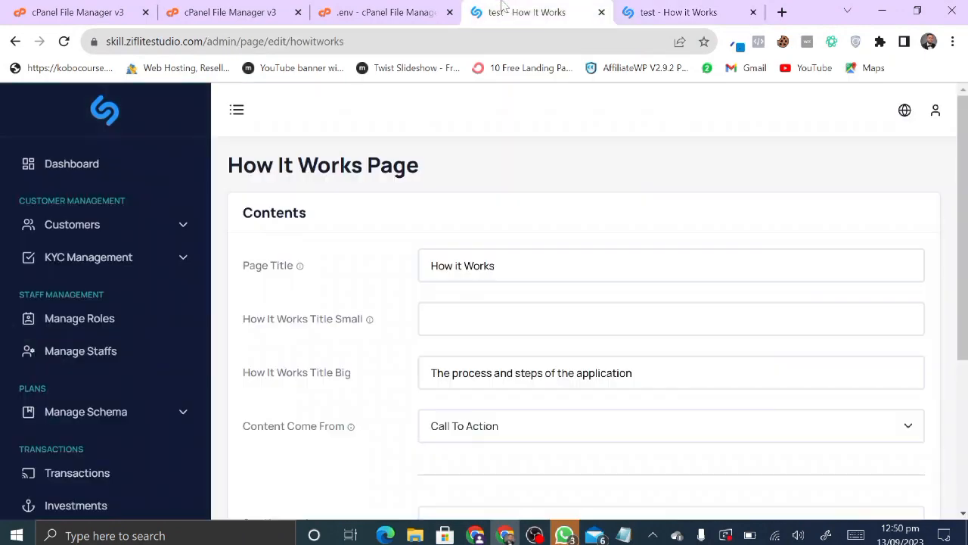
scroll(598, 328, down, 3)
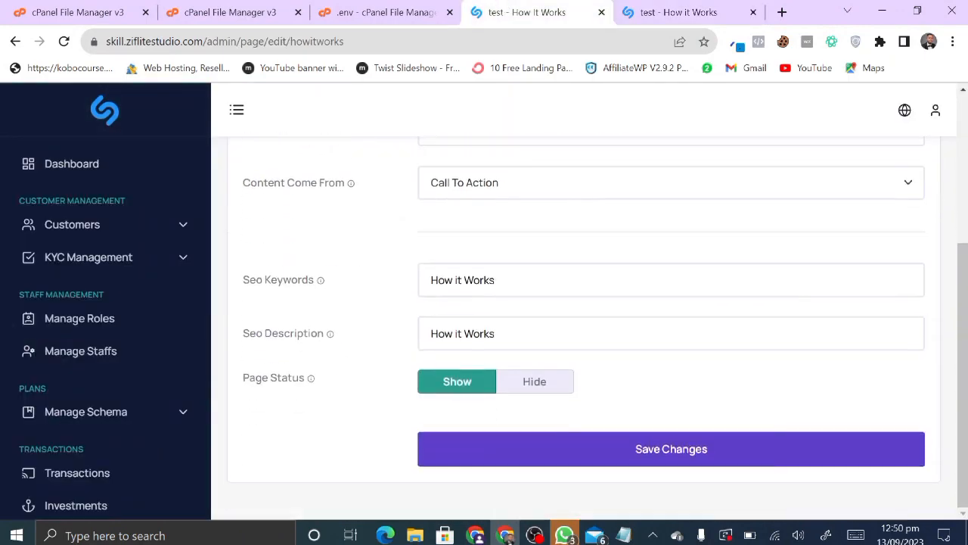
scroll(490, 327, up, 3)
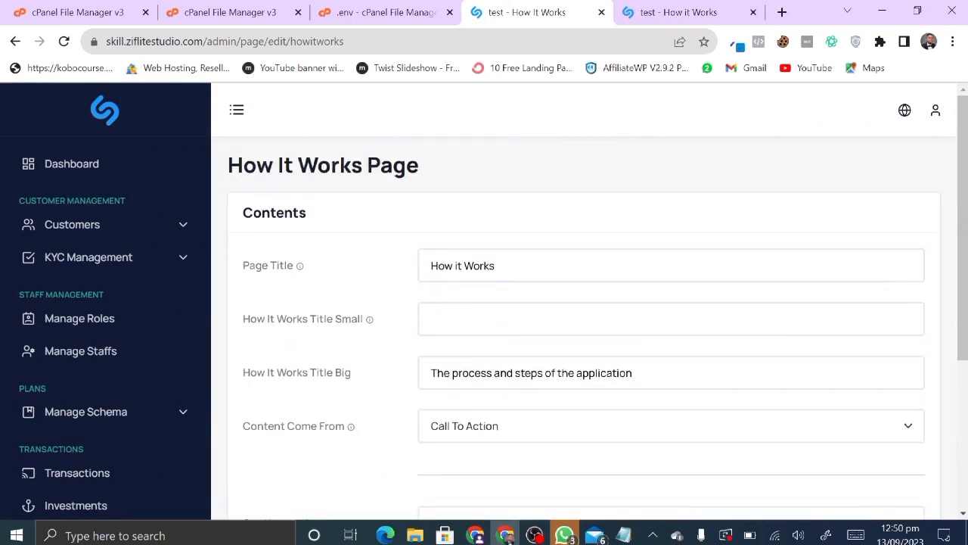
scroll(477, 374, down, 1)
- Keep Call To Action as the How It Works content source and scroll the editor
click(503, 346)
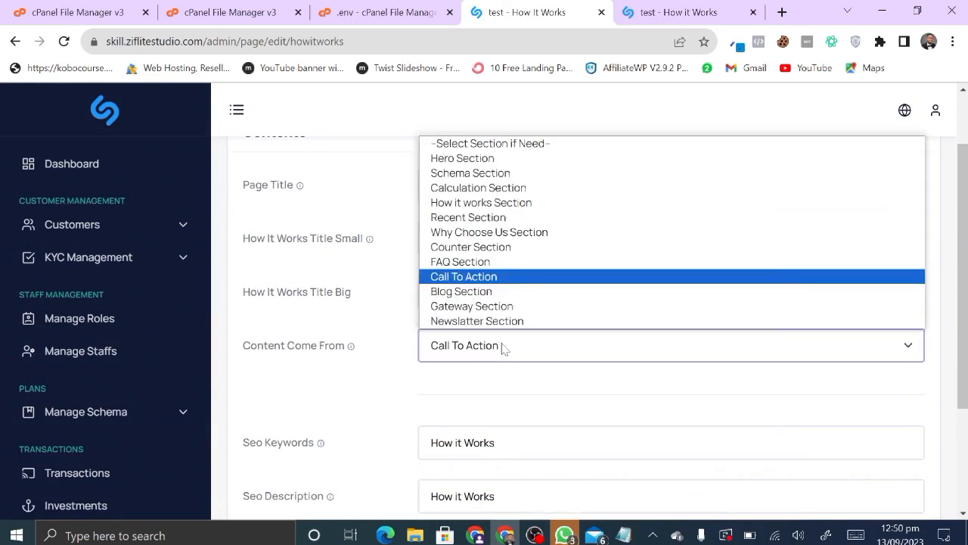
click(504, 346)
scroll(396, 406, down, 2)
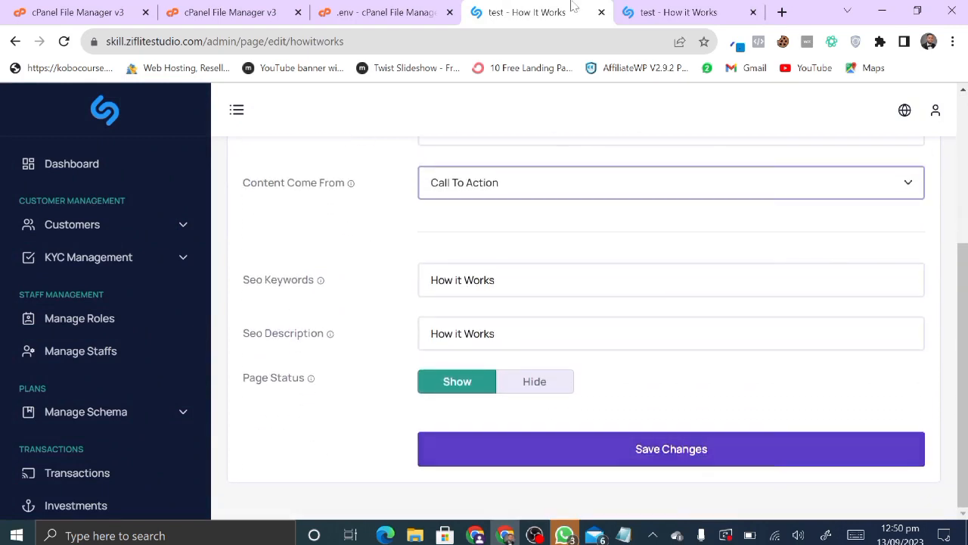
scroll(93, 406, down, 1)
scroll(93, 405, down, 8)
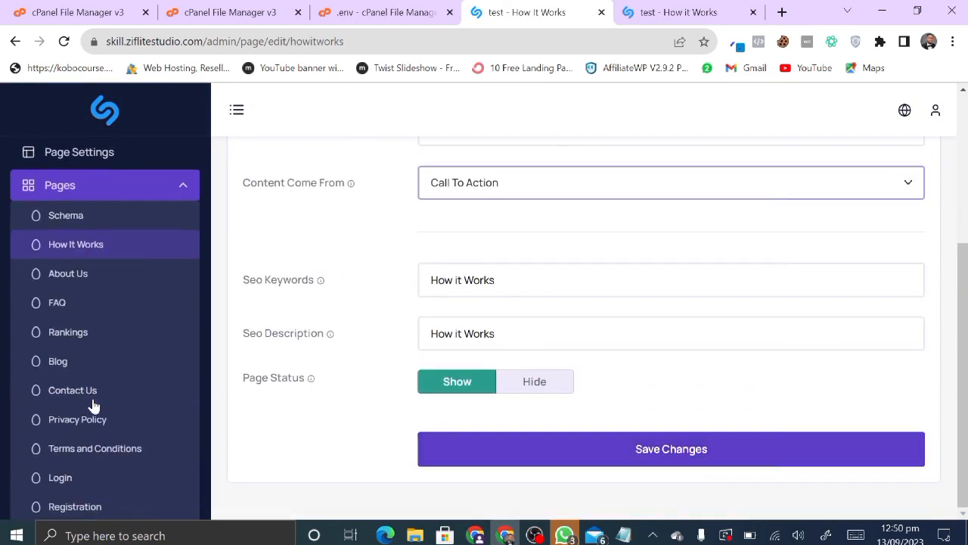
scroll(96, 417, down, 1)
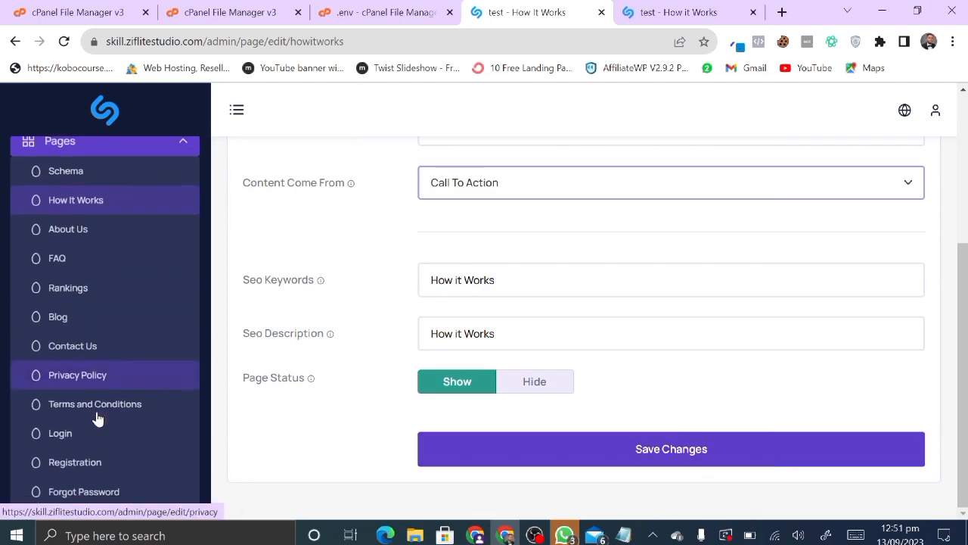
- Compare the live How It Works page against its editor settings
click(671, 9)
scroll(423, 362, down, 10)
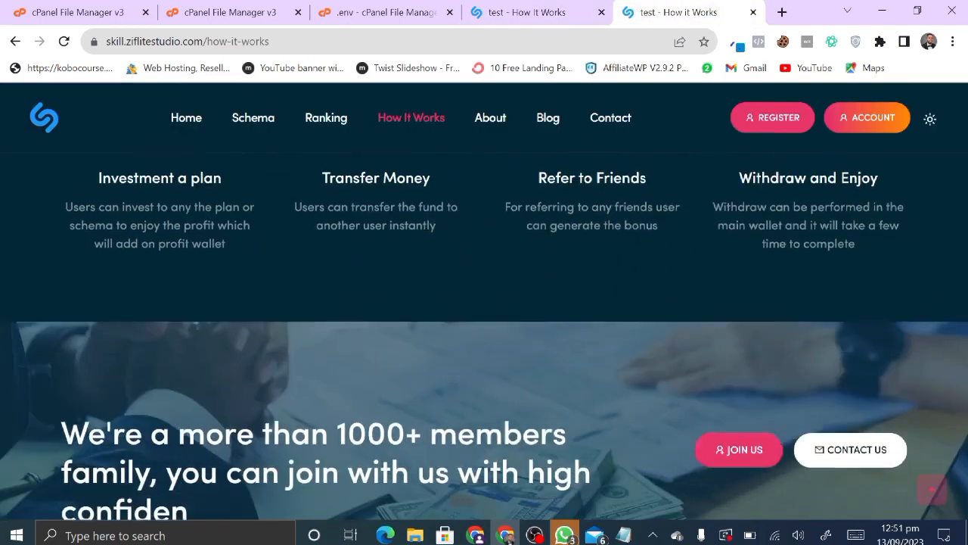
scroll(424, 368, up, 10)
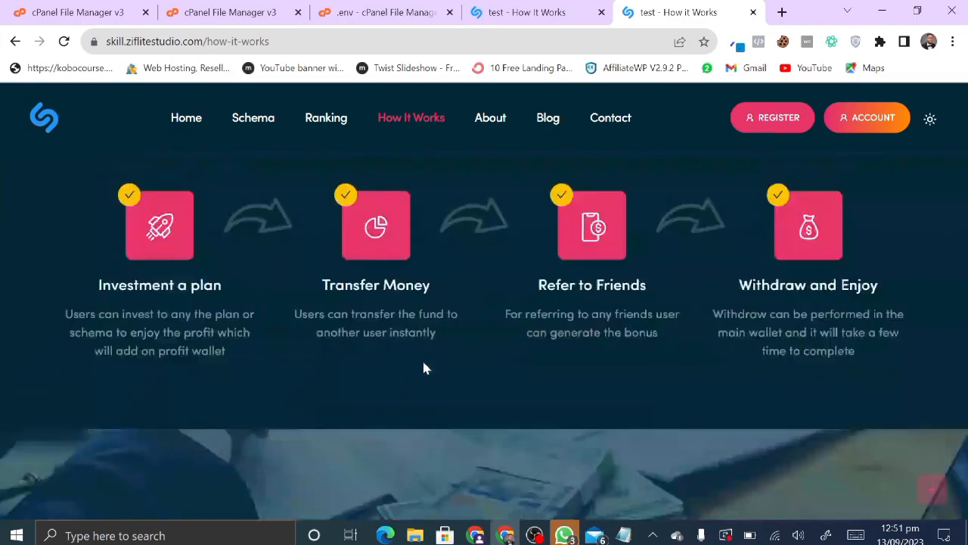
click(575, 9)
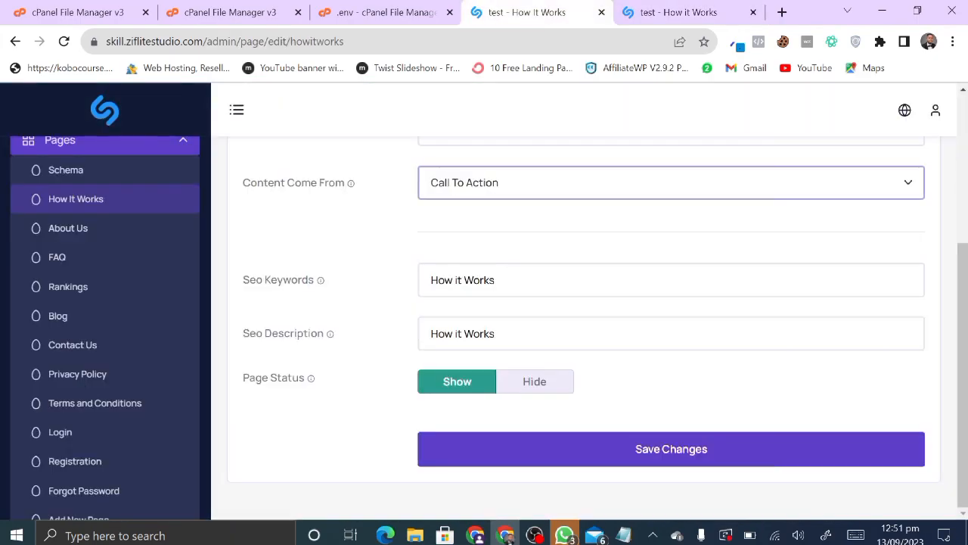
click(679, 12)
scroll(530, 348, down, 4)
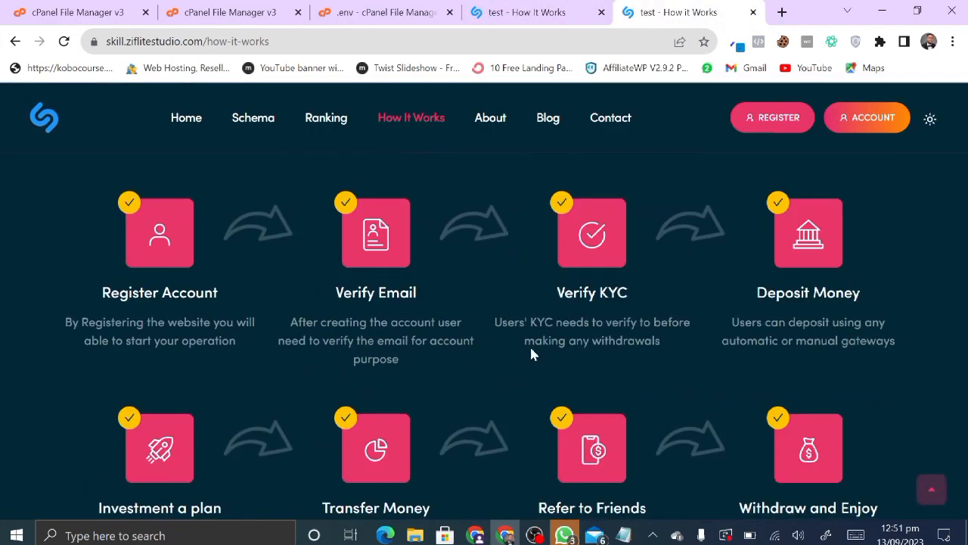
scroll(539, 378, down, 8)
scroll(539, 378, up, 1)
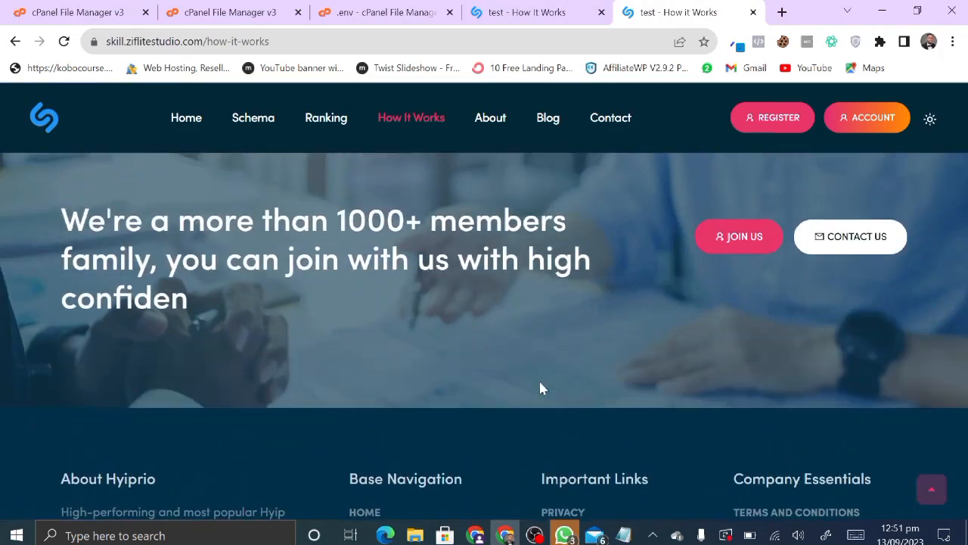
scroll(538, 378, down, 3)
scroll(539, 379, down, 1)
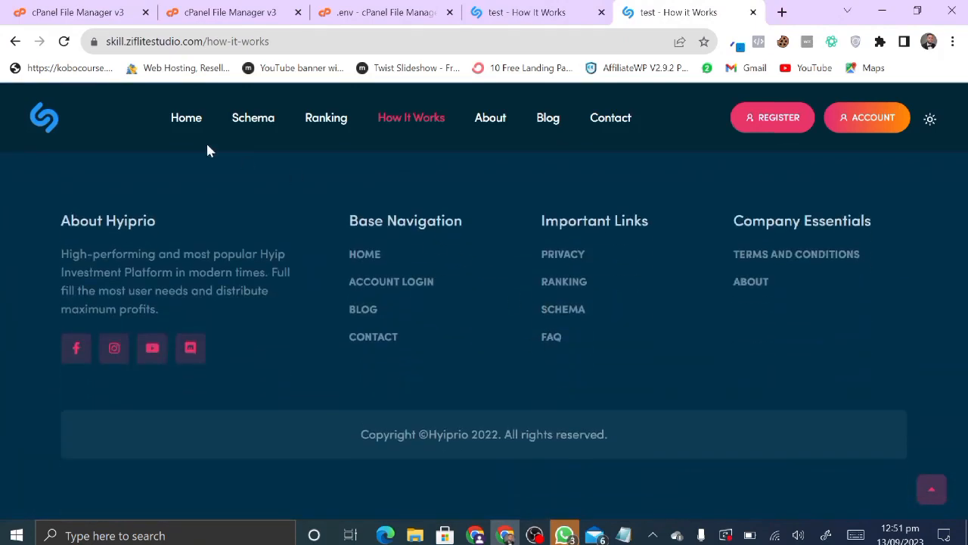
- Open the Contact Us page settings from the Pages list and scroll through them
click(558, 11)
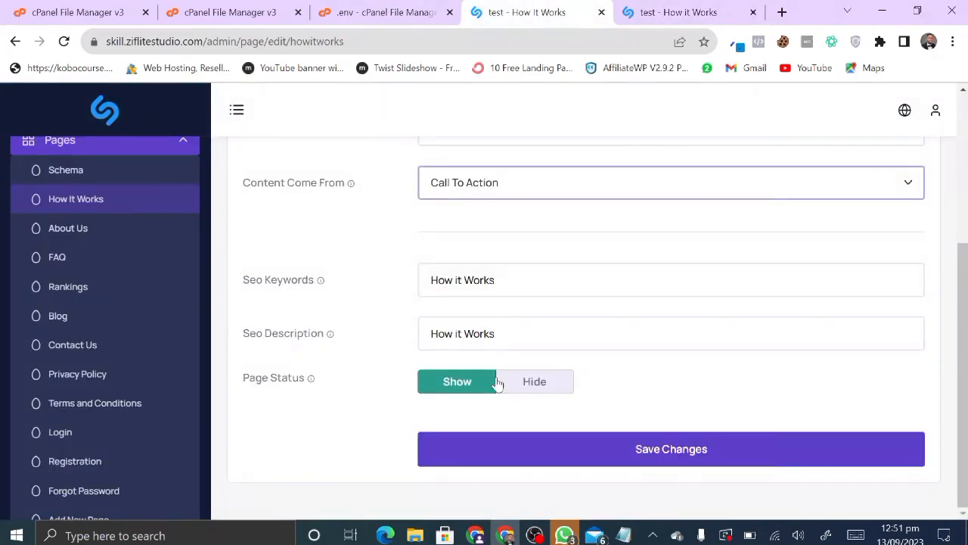
click(515, 395)
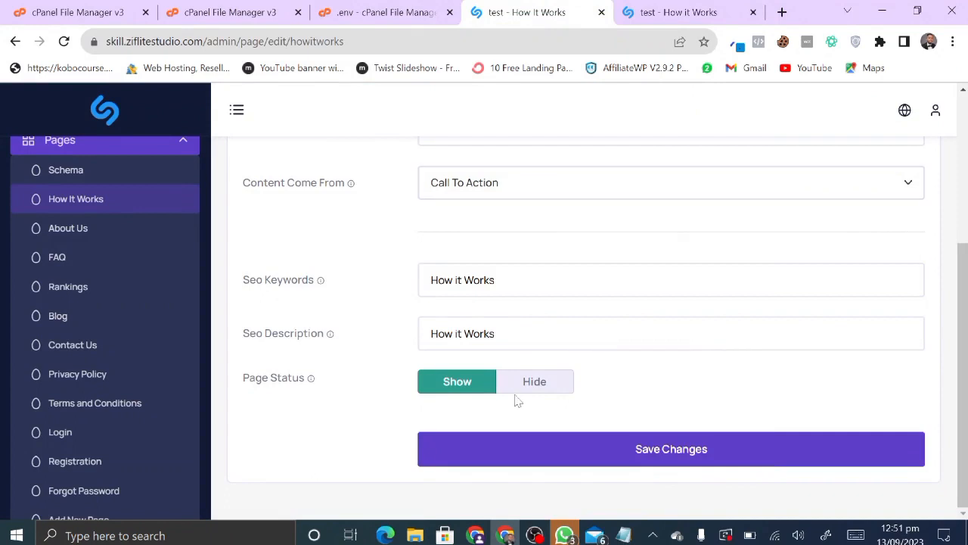
scroll(533, 374, up, 3)
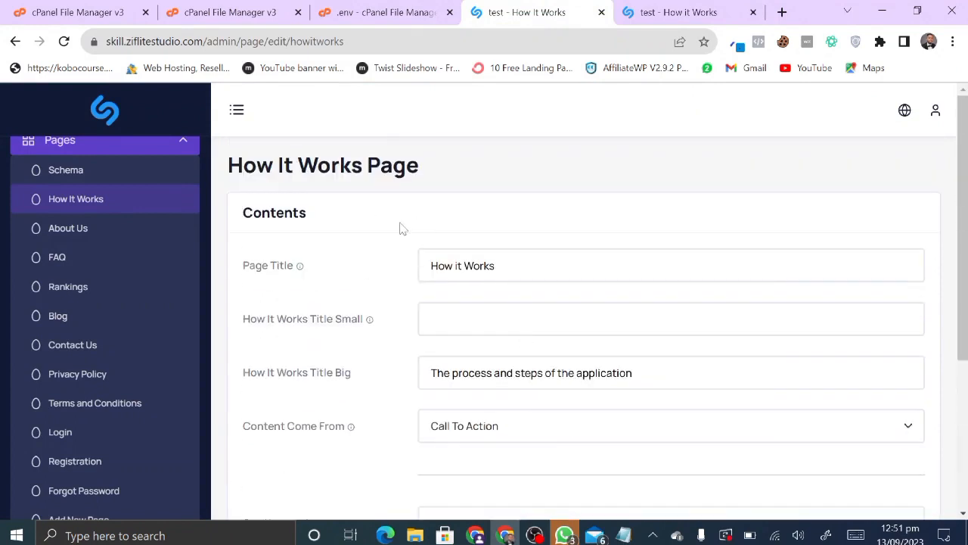
scroll(84, 274, down, 1)
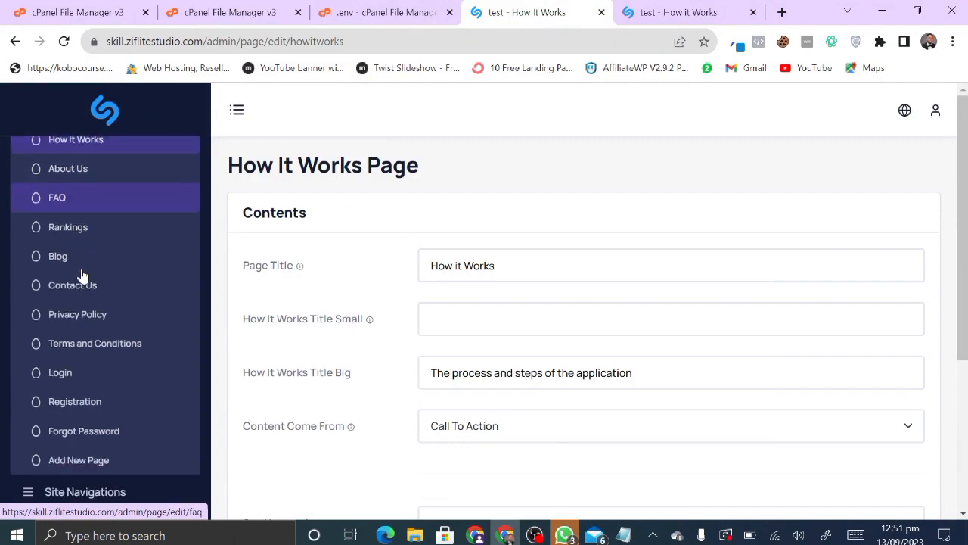
scroll(83, 274, down, 1)
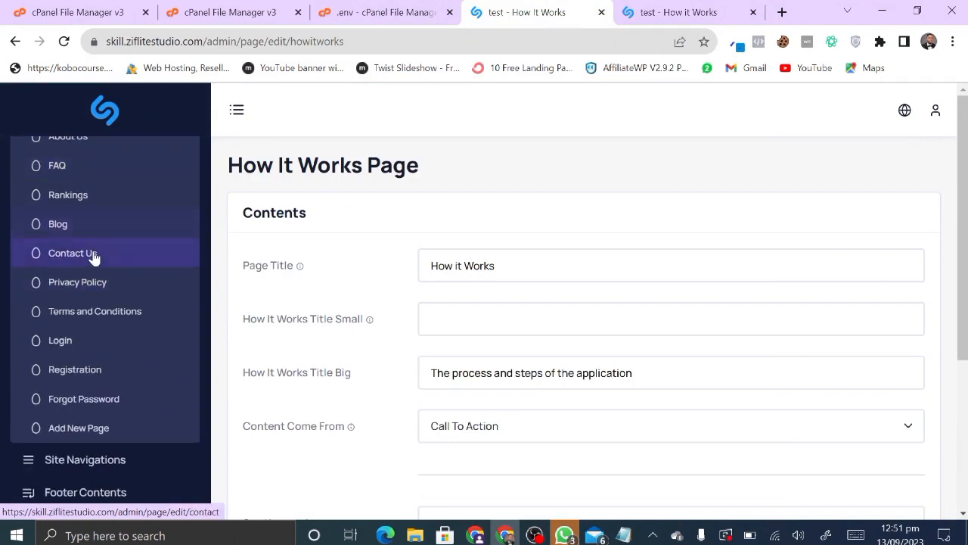
click(93, 257)
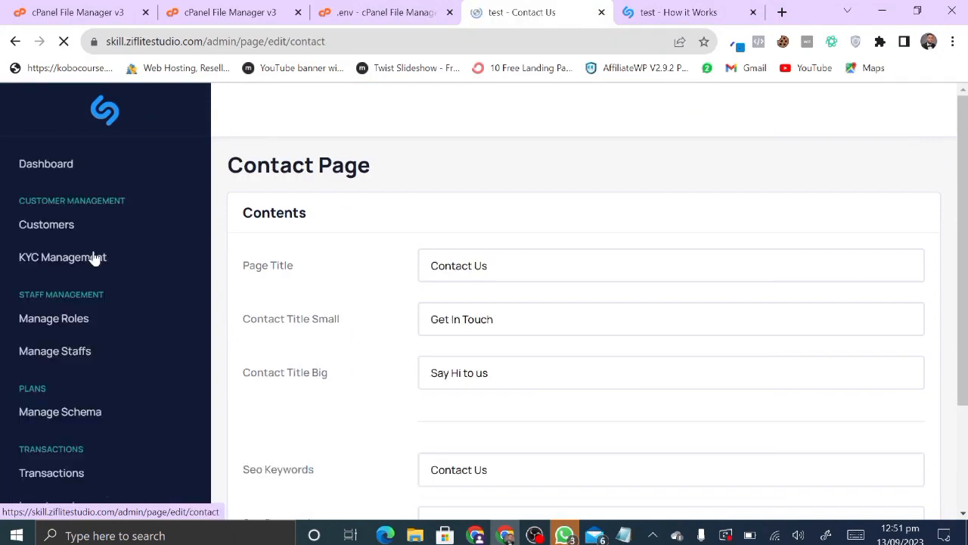
scroll(95, 367, down, 8)
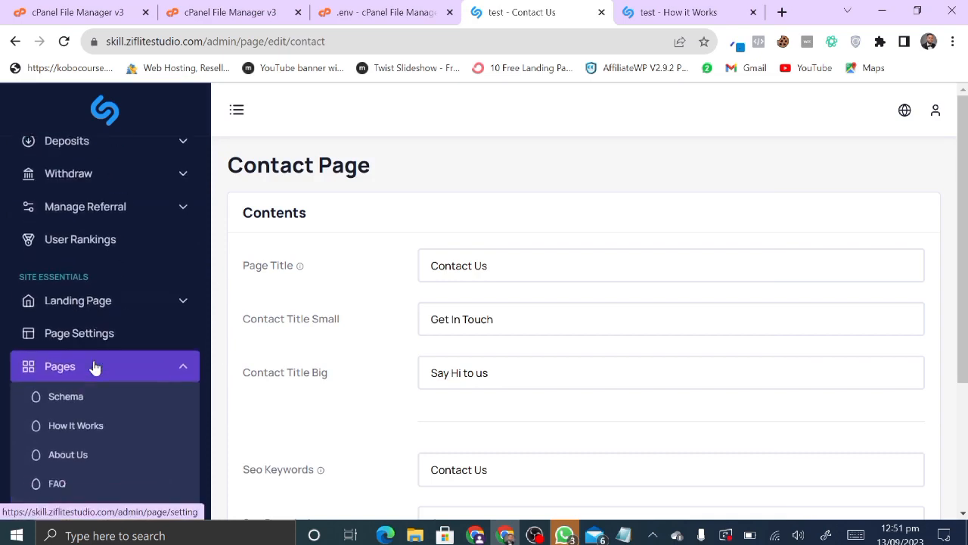
scroll(407, 370, down, 3)
scroll(407, 370, up, 3)
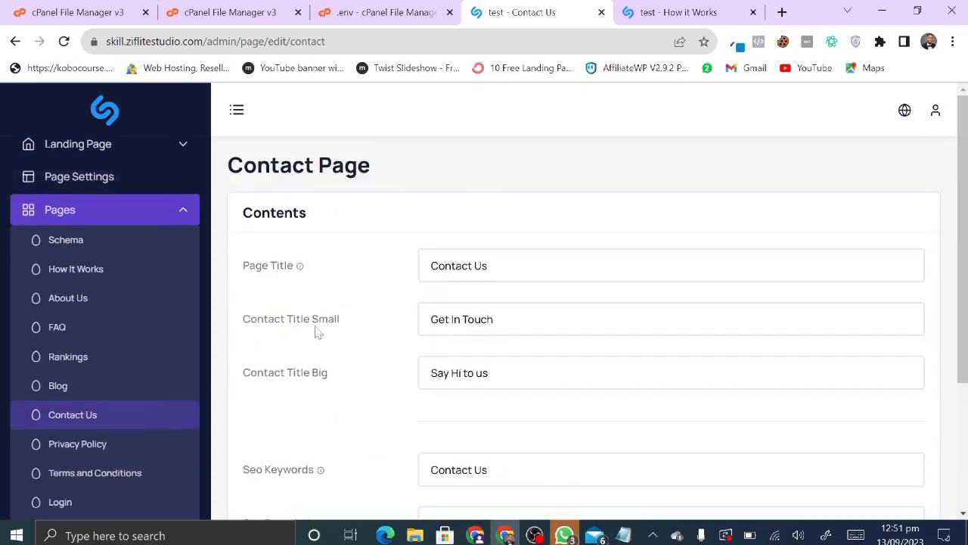
scroll(346, 384, down, 2)
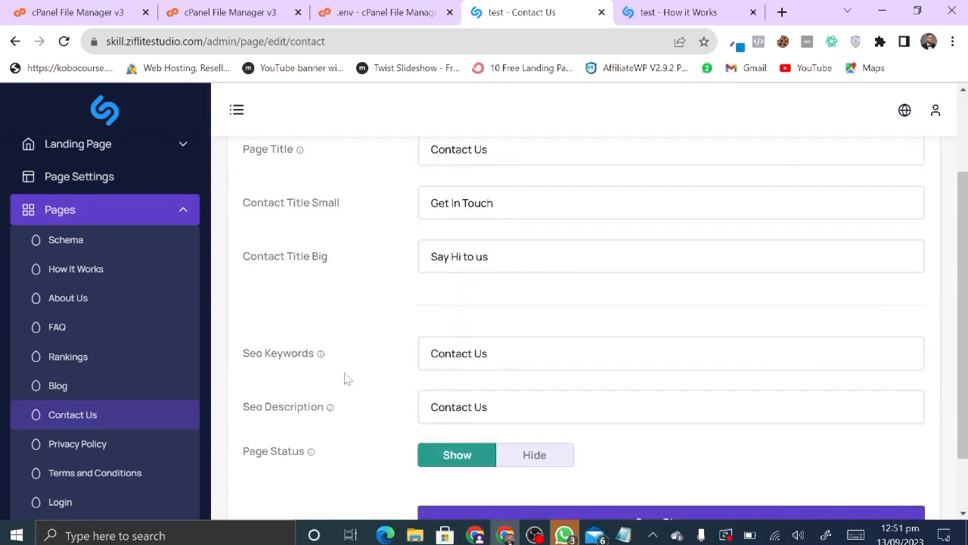
- After checking the live site, open Page Settings showing the current breadcrumb background image
click(726, 7)
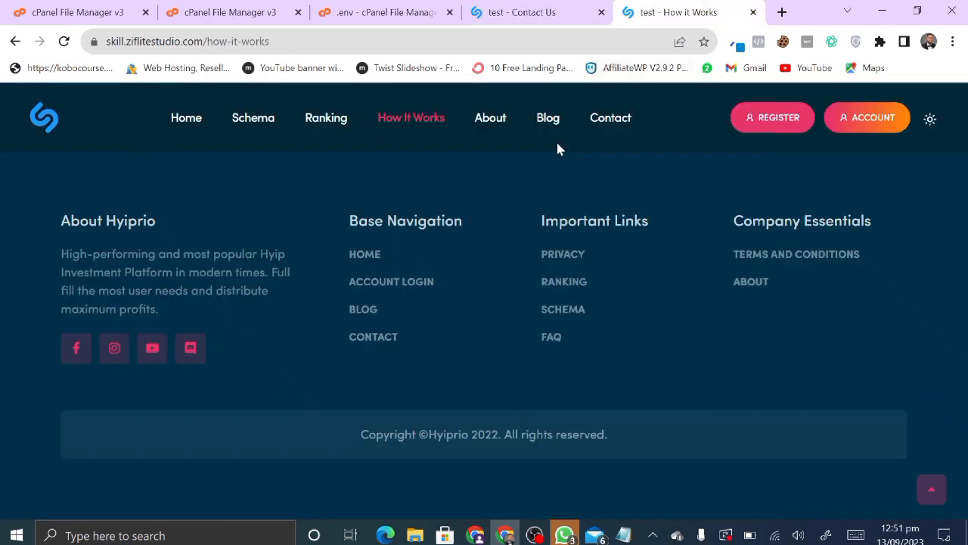
click(528, 12)
scroll(108, 354, down, 3)
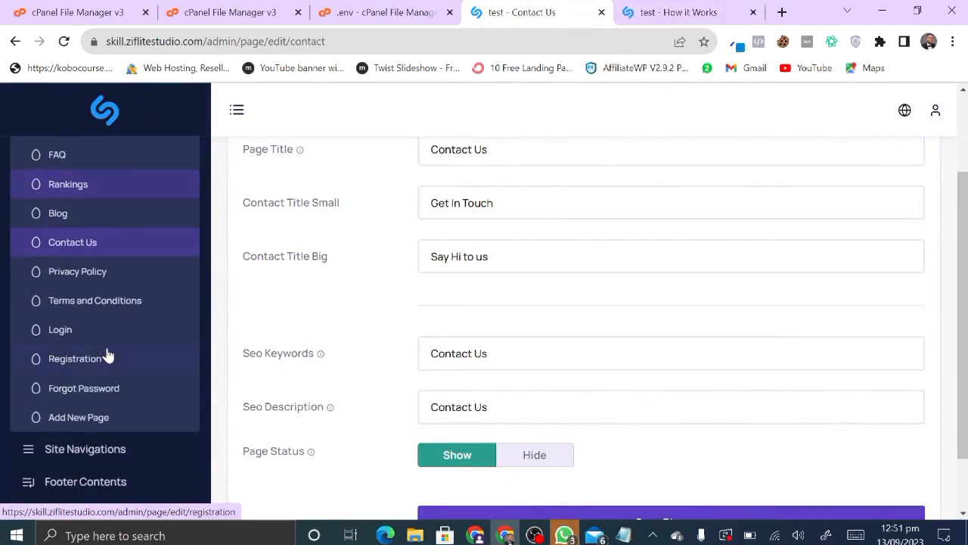
scroll(108, 354, up, 3)
click(164, 266)
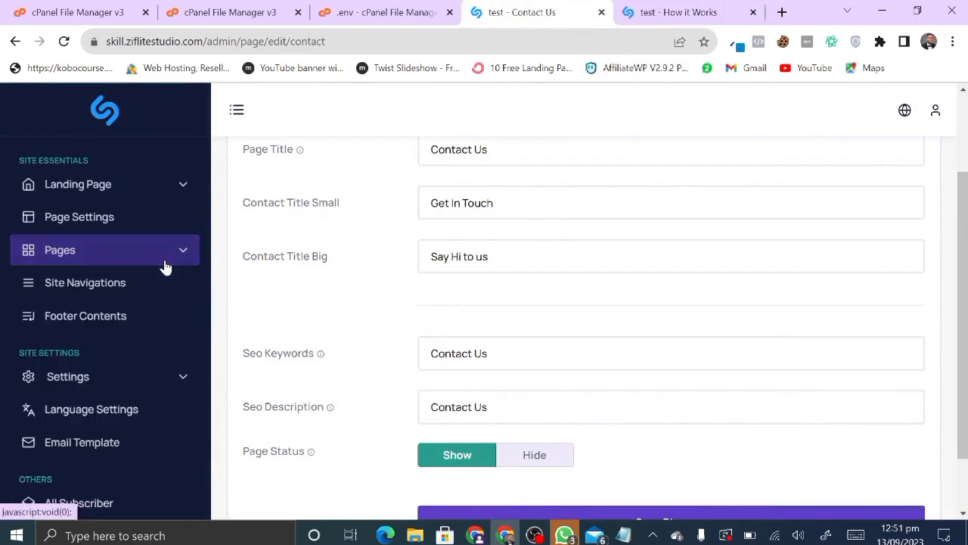
click(144, 230)
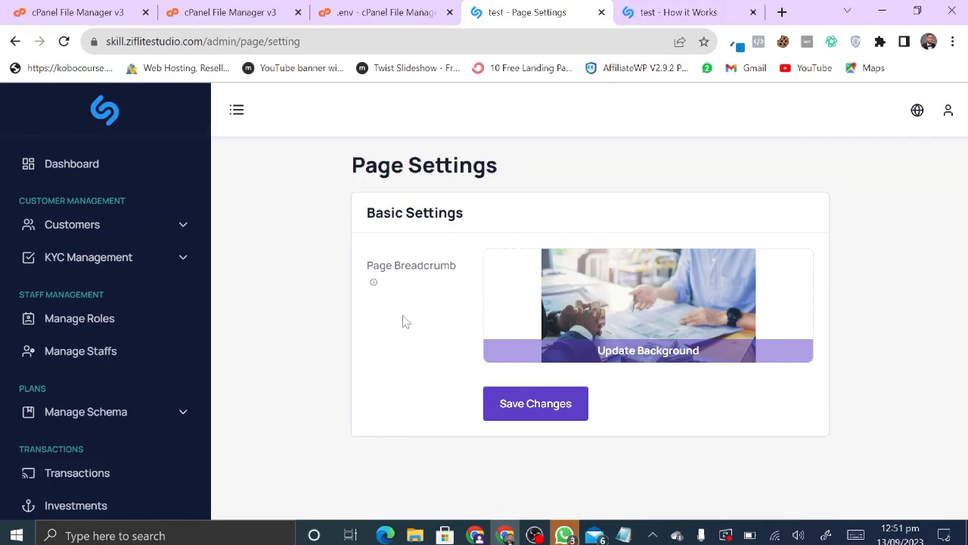
- Expand the Landing Page section list and open the Hero Section settings
scroll(61, 314, down, 2)
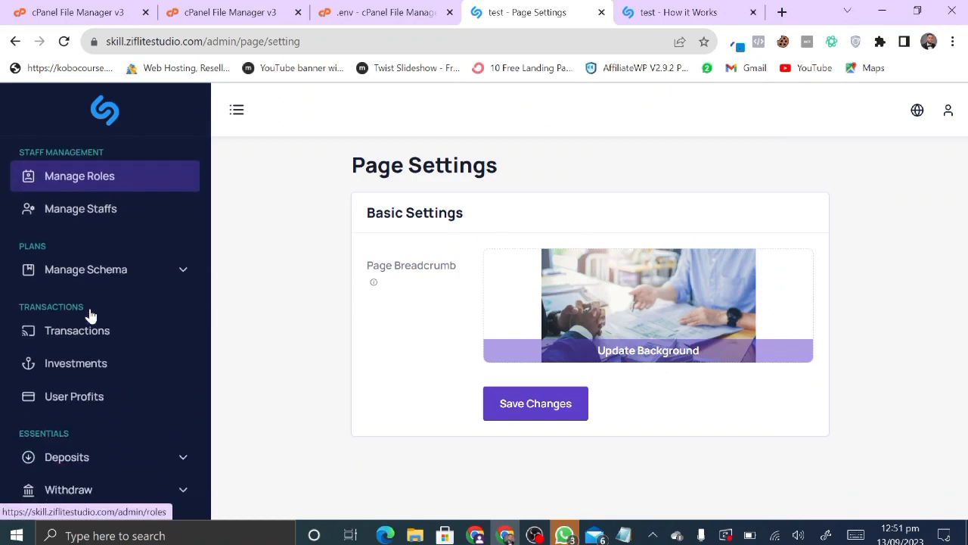
scroll(89, 314, down, 5)
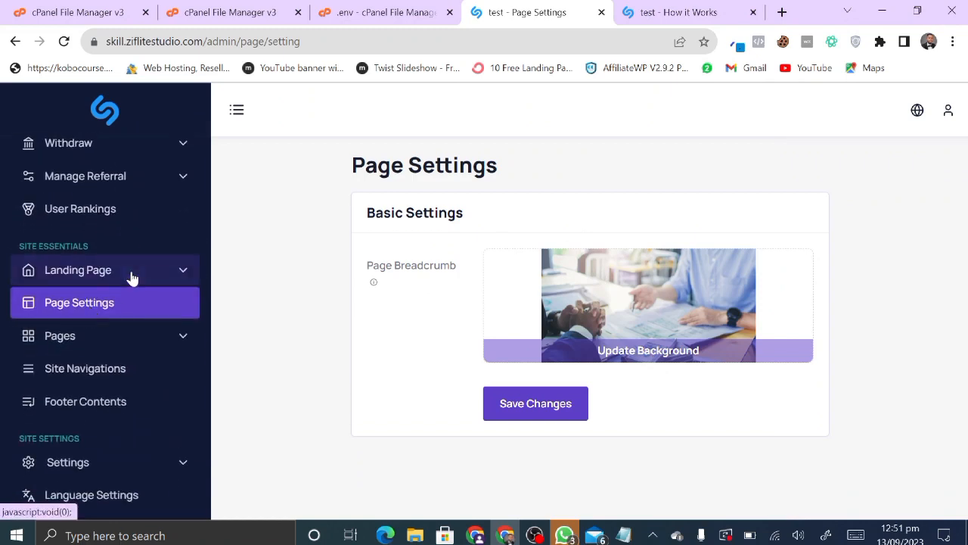
click(132, 278)
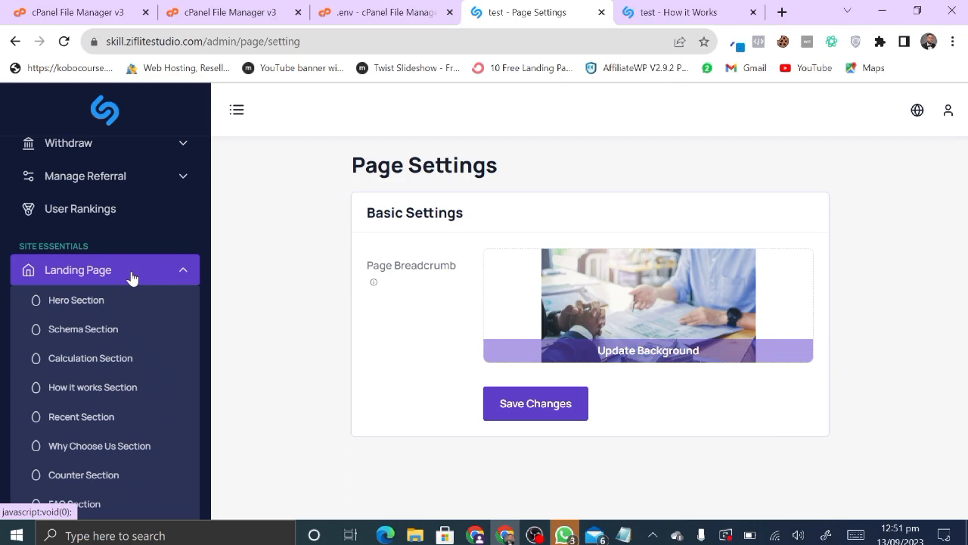
scroll(141, 385, down, 2)
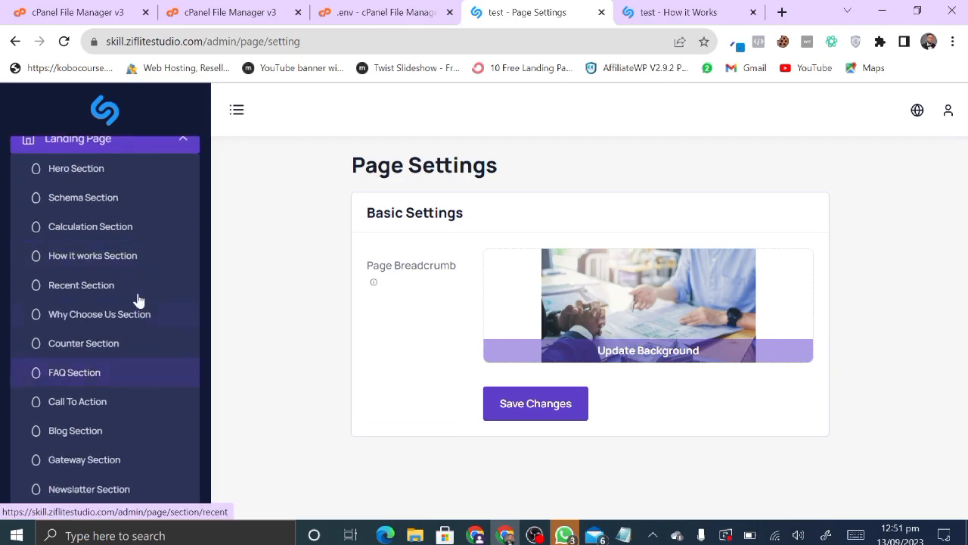
scroll(138, 302, up, 1)
scroll(121, 280, up, 1)
click(85, 242)
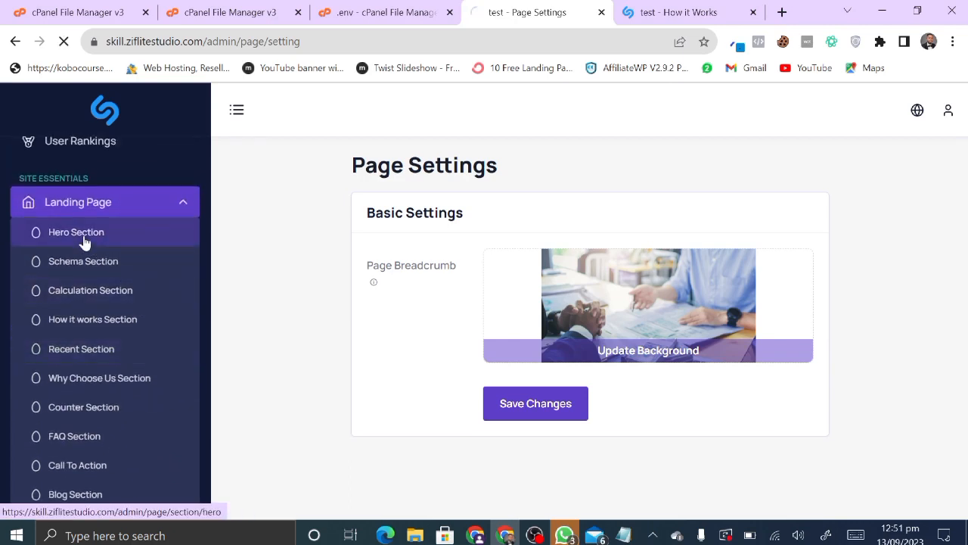
- Go to the live homepage and look over its hero section
click(681, 12)
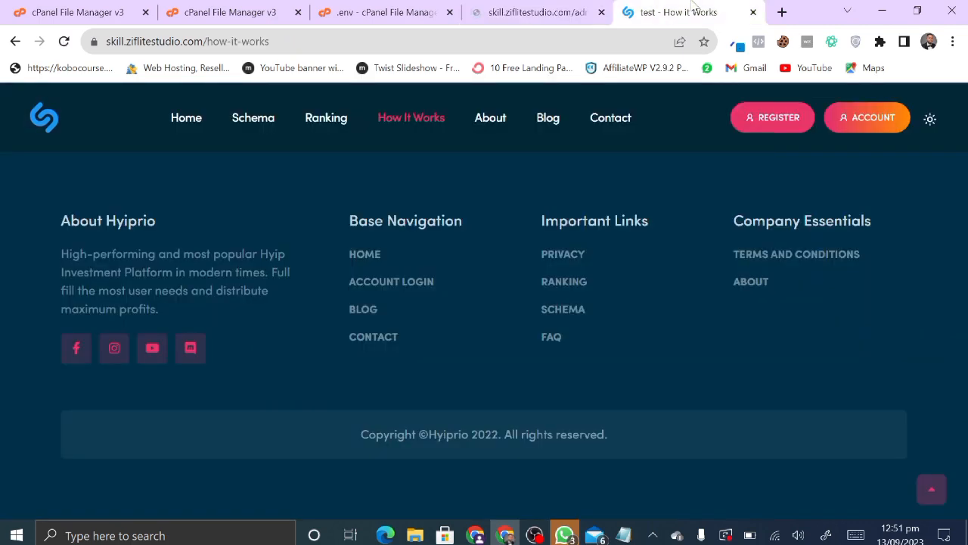
click(186, 119)
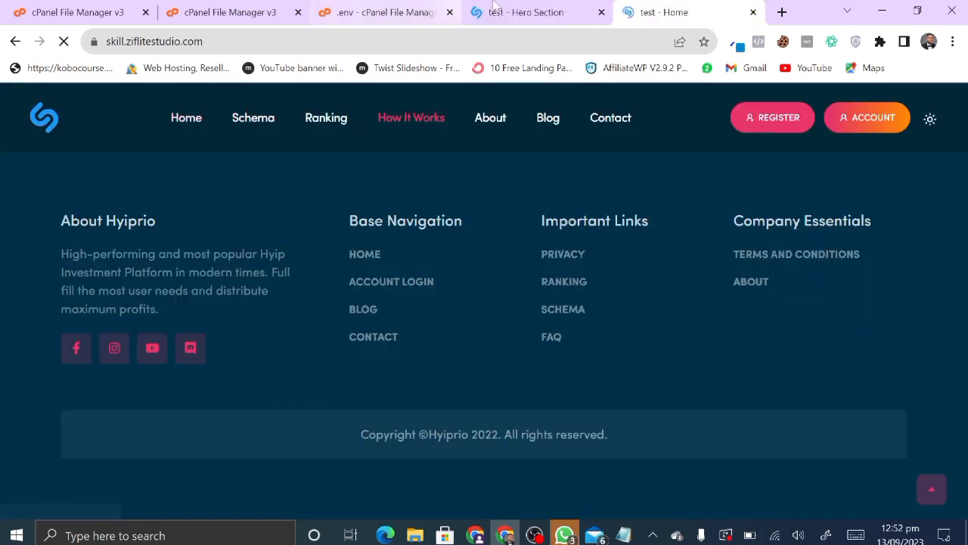
click(505, 8)
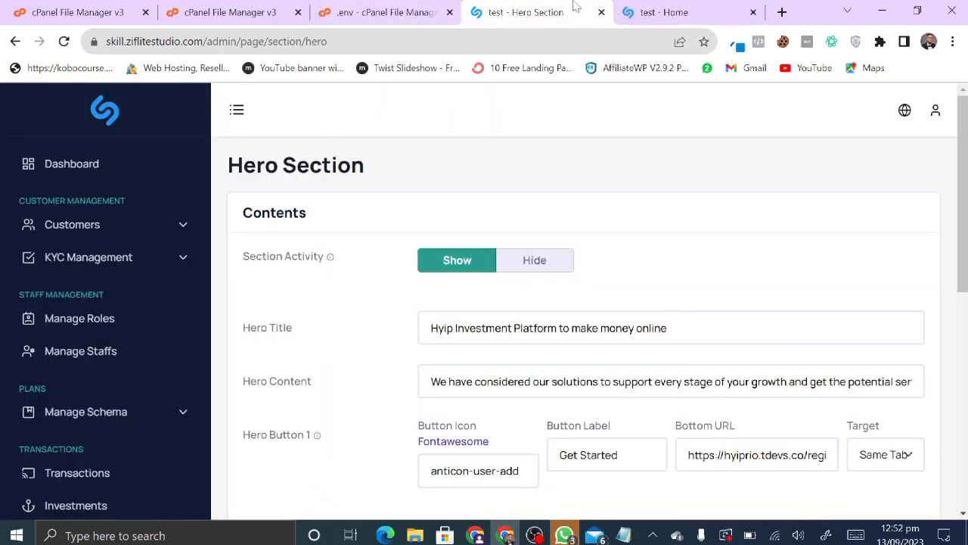
click(658, 12)
scroll(484, 302, down, 3)
scroll(484, 303, up, 3)
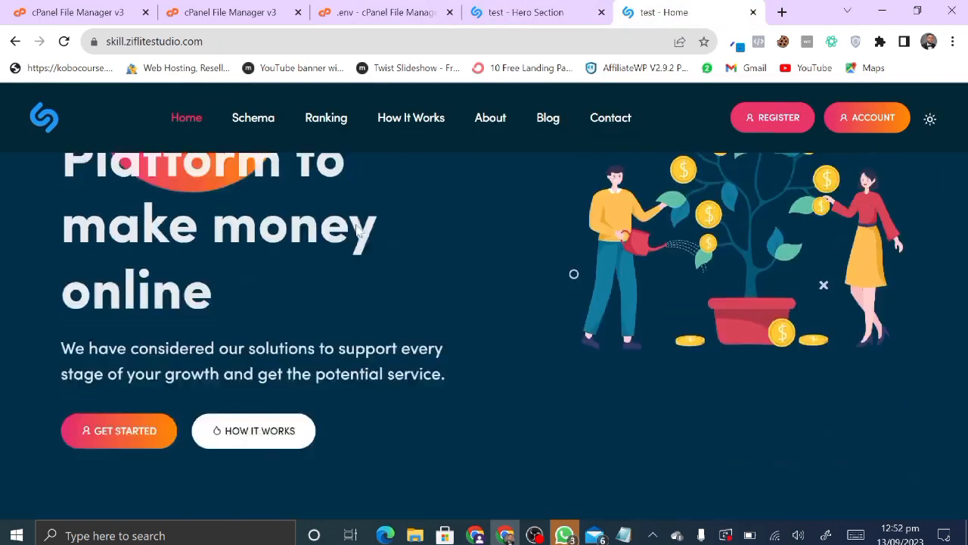
scroll(375, 387, down, 3)
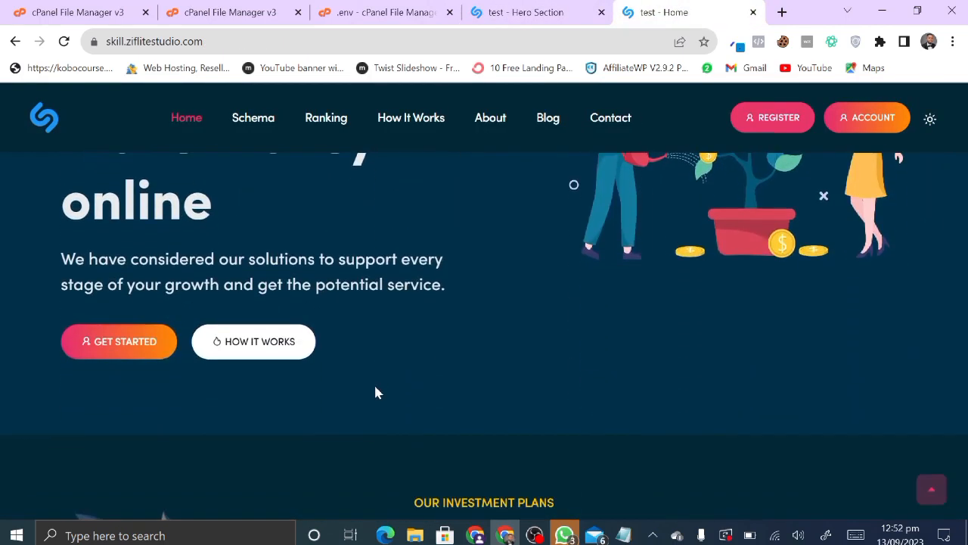
scroll(296, 213, up, 3)
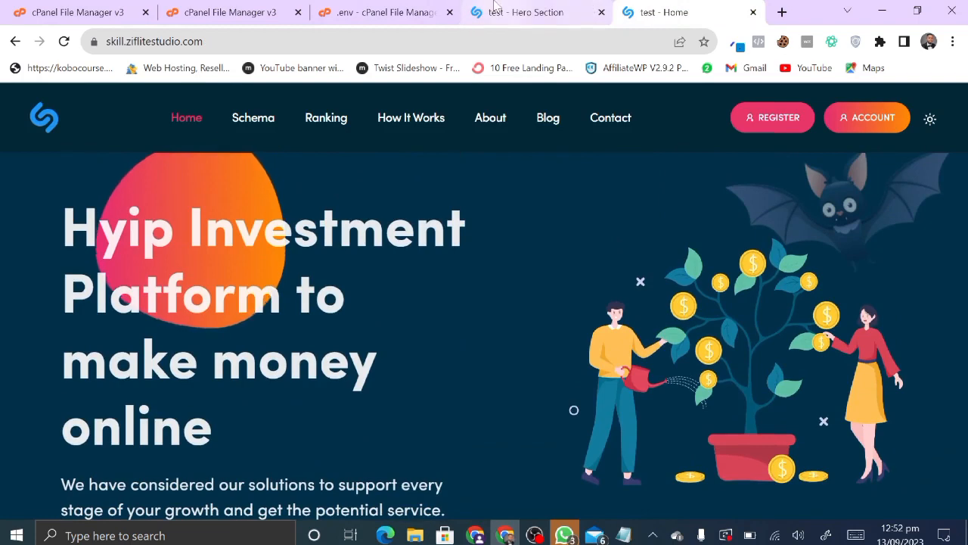
- Match the Hero Section editor to the live hero title 'Hyip Investment Platform to make money online'
click(495, 10)
scroll(69, 314, down, 6)
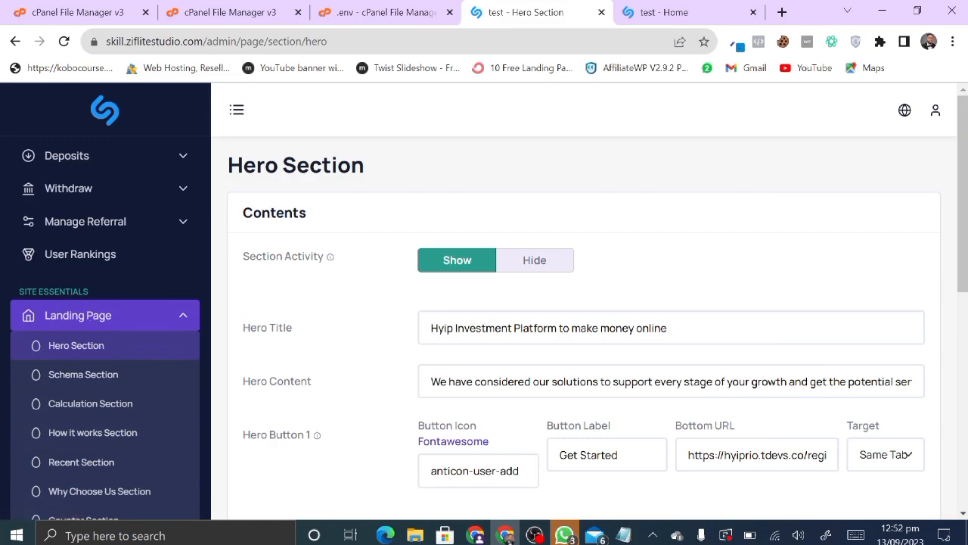
click(658, 12)
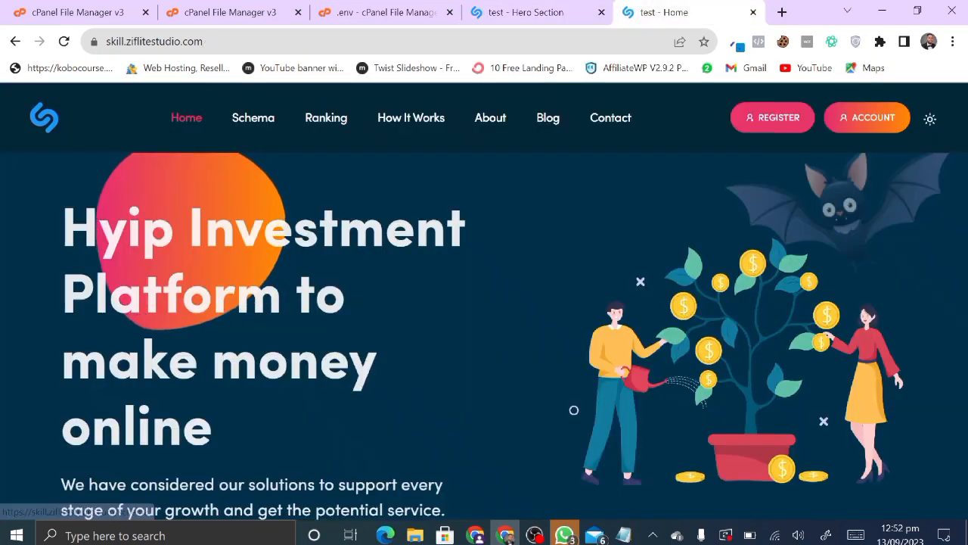
click(556, 8)
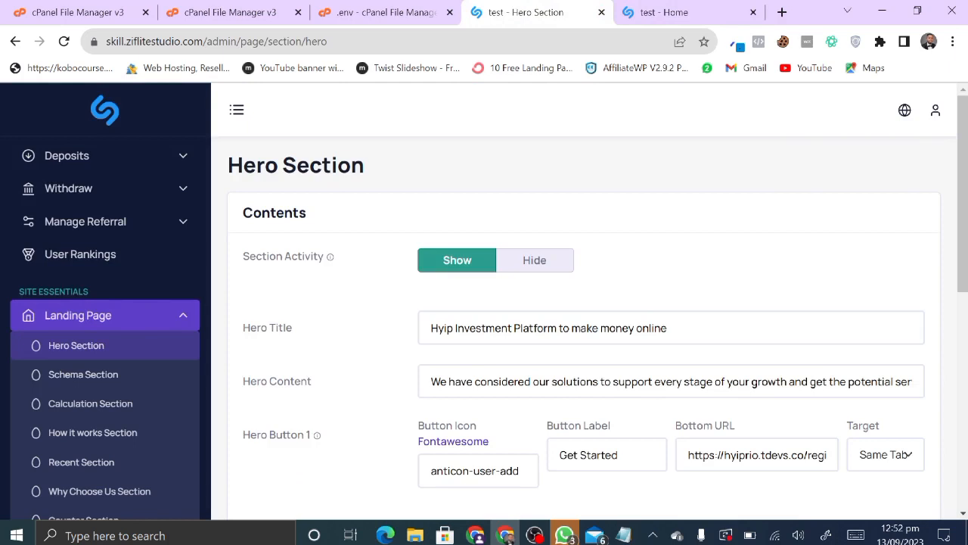
- Change the hero title to 'test Investment Platform to make money online' and replace 'We' with 'you' in the content
click(442, 328)
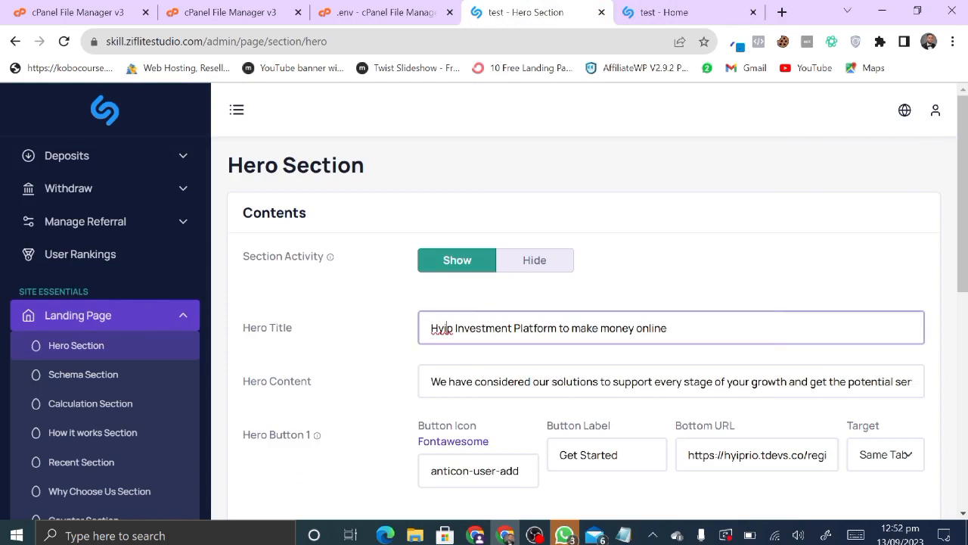
key(BackSpace)
key(BackSpace)
key(BackSpace)
key(BackSpace)
key(BackSpace)
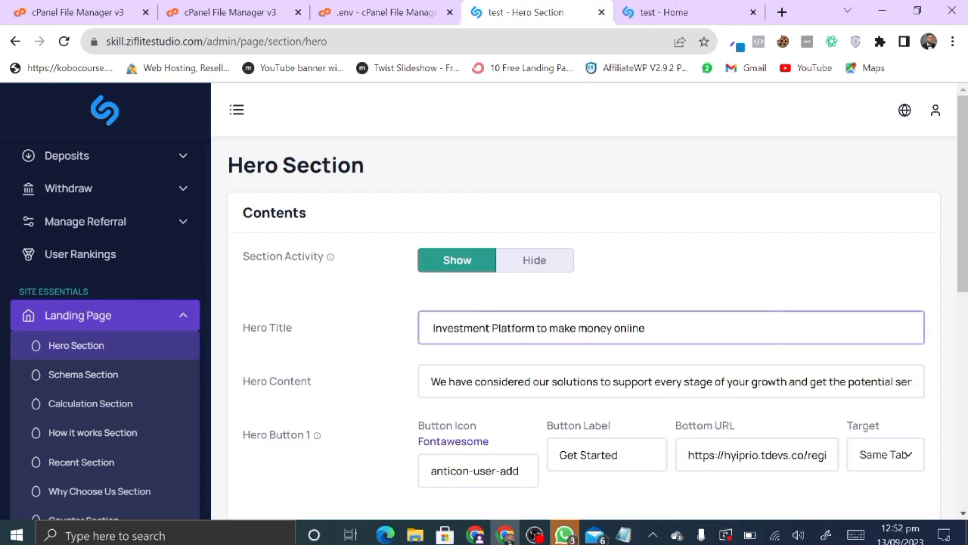
text(test)
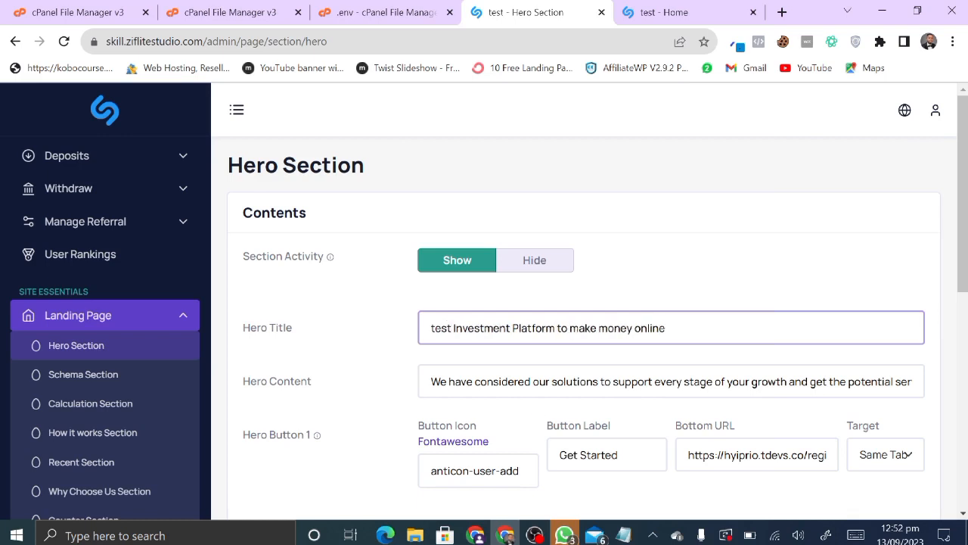
click(446, 381)
key(BackSpace)
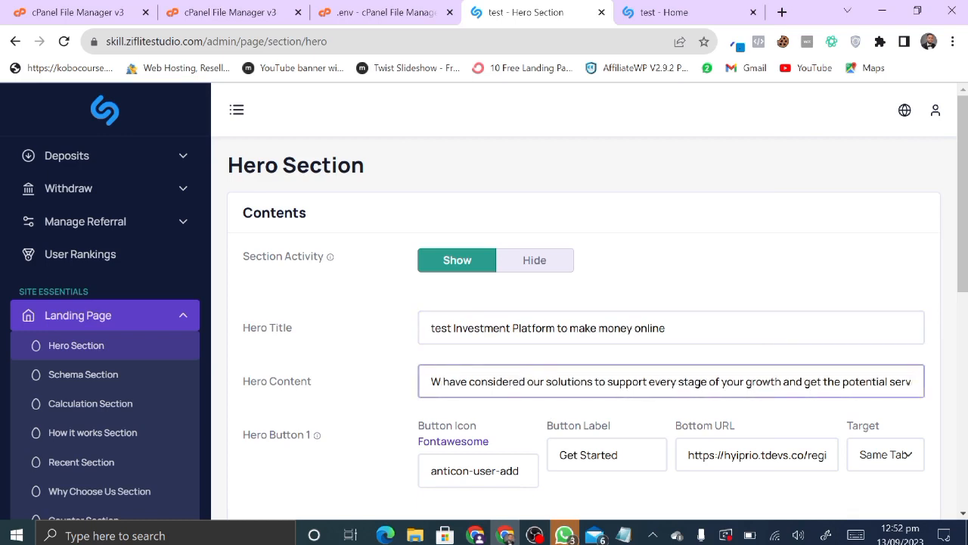
key(BackSpace)
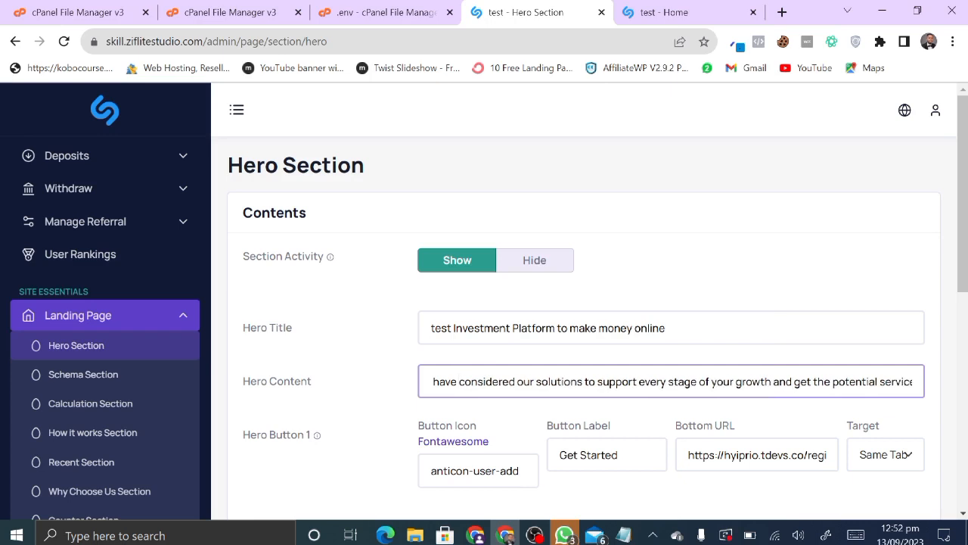
text(yiu)
key(BackSpace)
key(BackSpace)
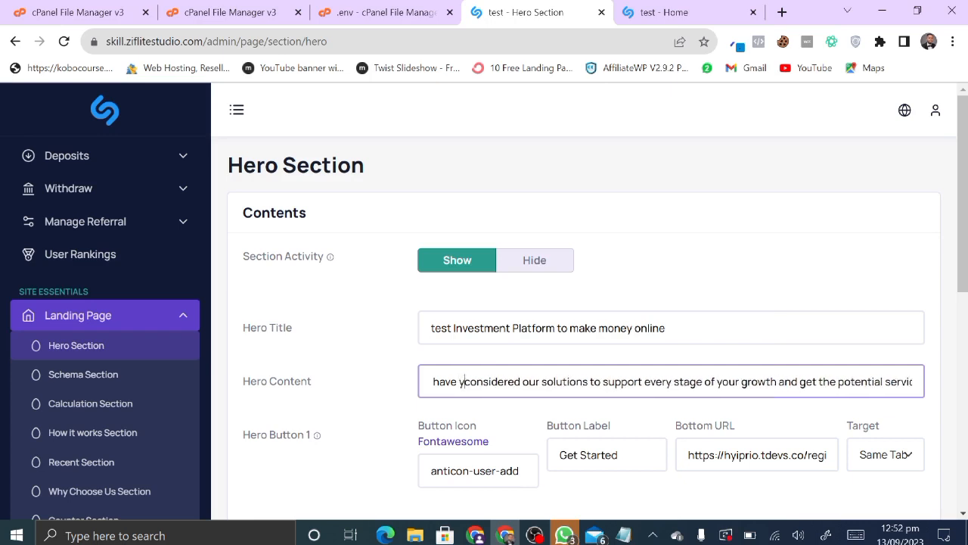
text(ou)
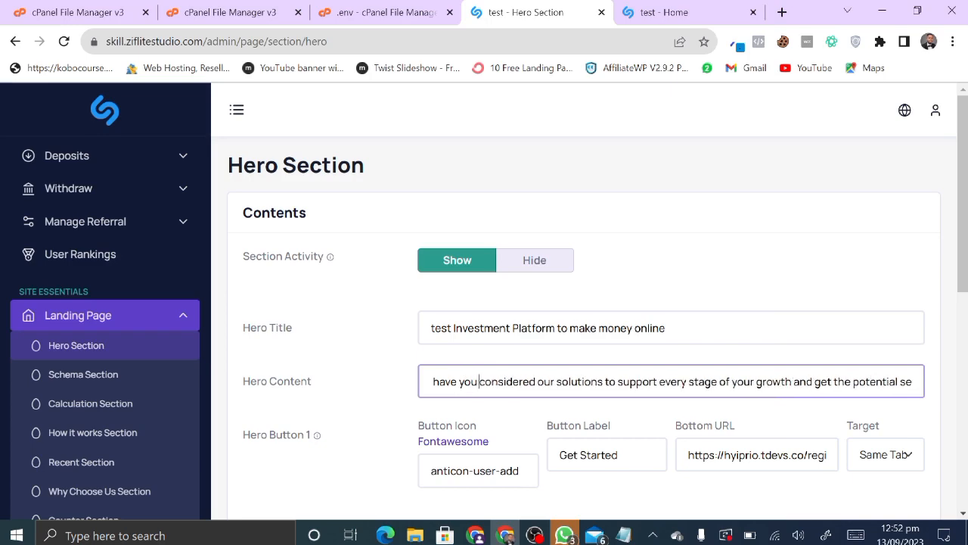
- Save the Hero Section and reload the live homepage to show the new hero text
scroll(470, 429, down, 3)
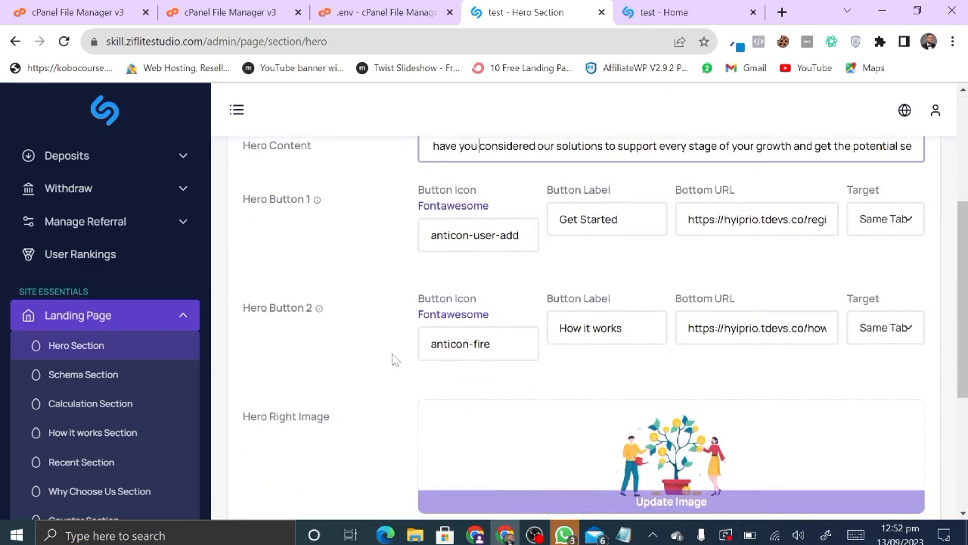
scroll(392, 360, down, 3)
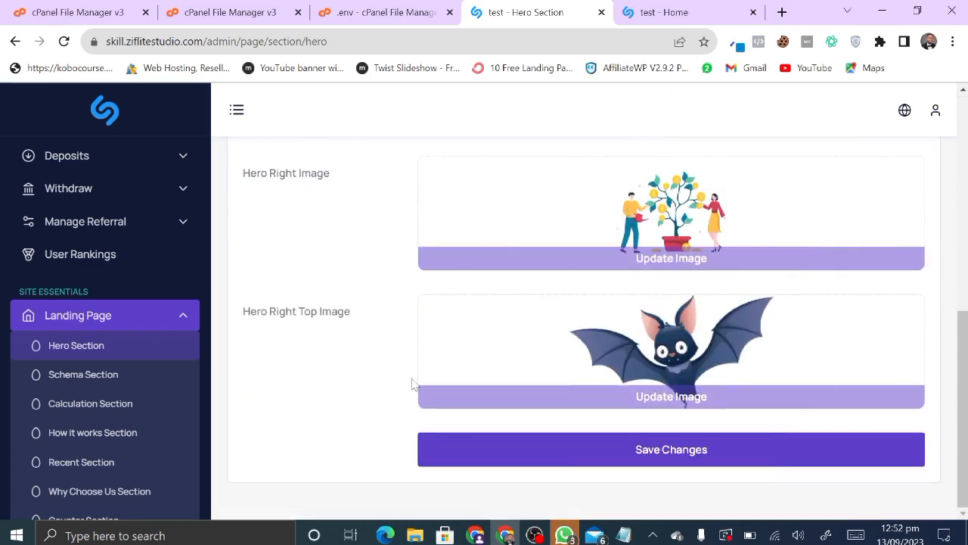
click(595, 466)
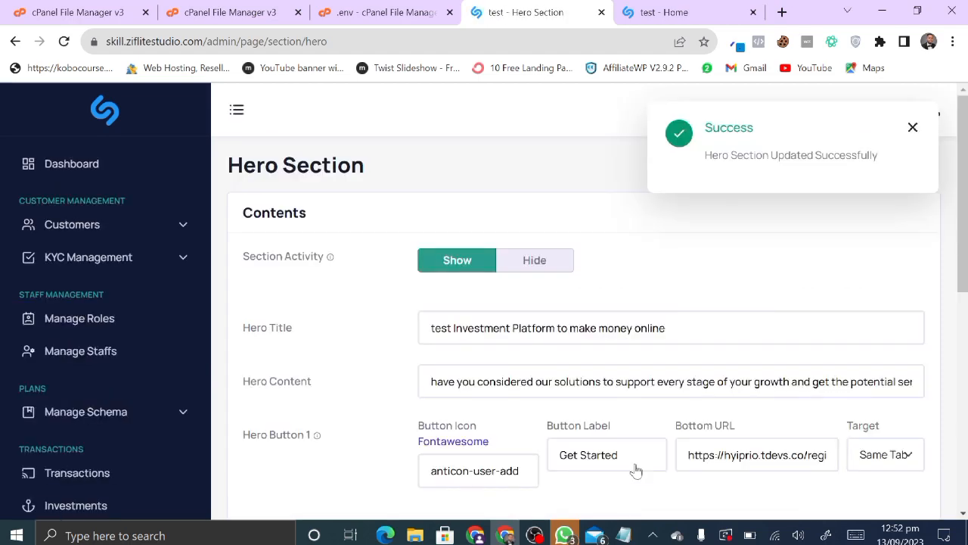
click(718, 6)
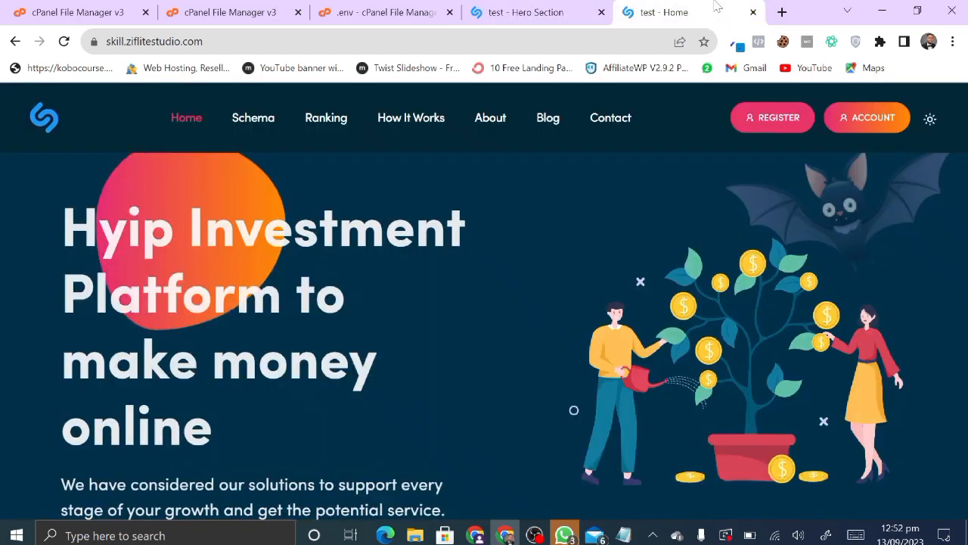
click(66, 42)
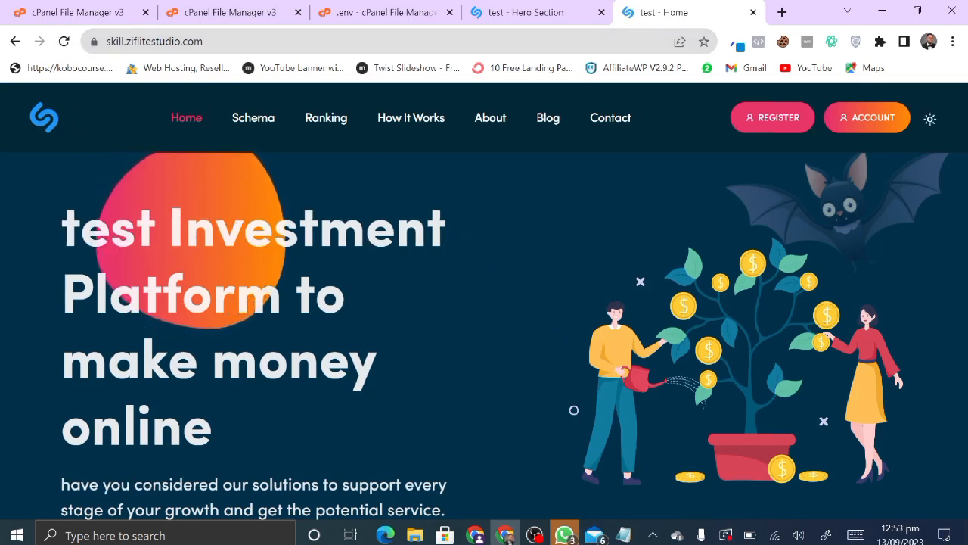
scroll(484, 318, down, 2)
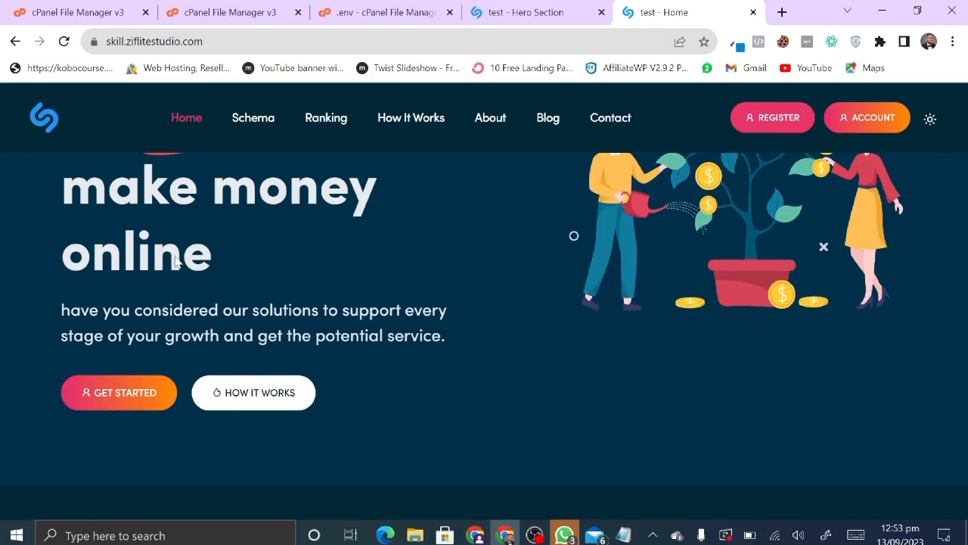
- Open the Schema Section settings from the Landing Page list
click(594, 9)
scroll(68, 454, down, 7)
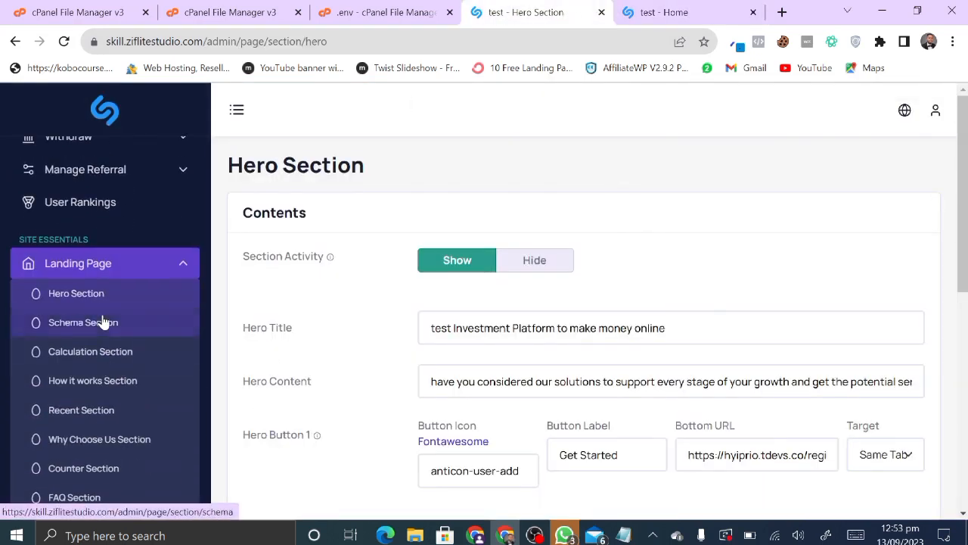
click(101, 321)
- Compare the live homepage investment plans with the Schema Section settings
click(648, 11)
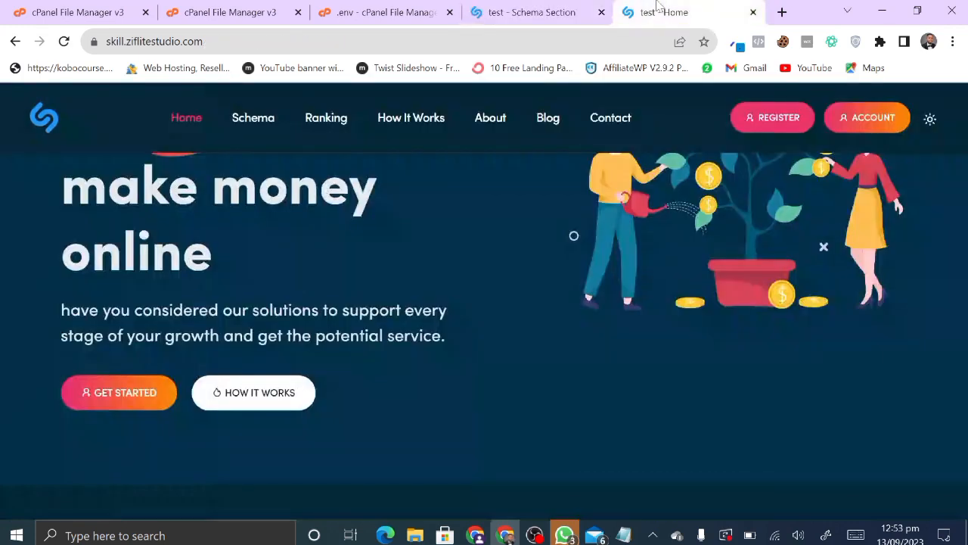
scroll(403, 316, down, 5)
scroll(401, 306, down, 2)
scroll(317, 299, up, 2)
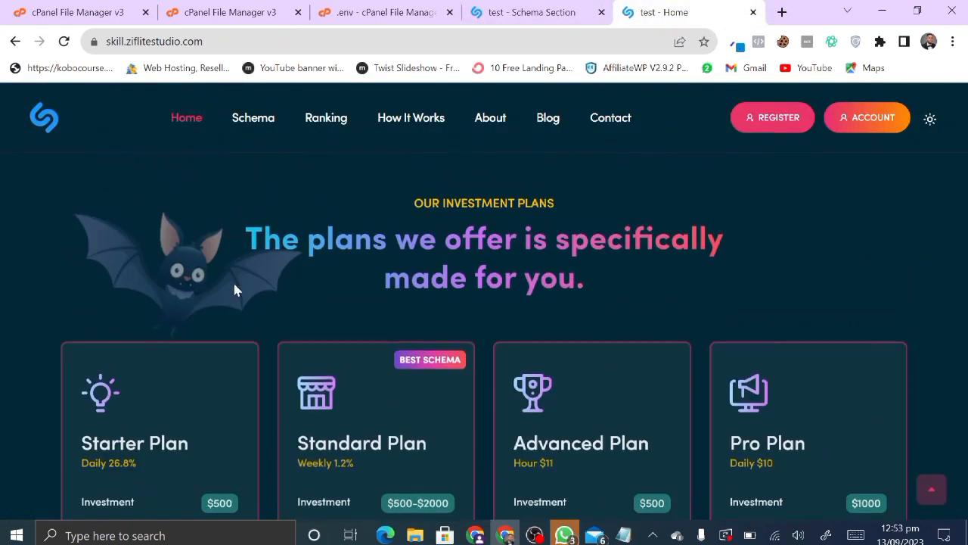
click(513, 10)
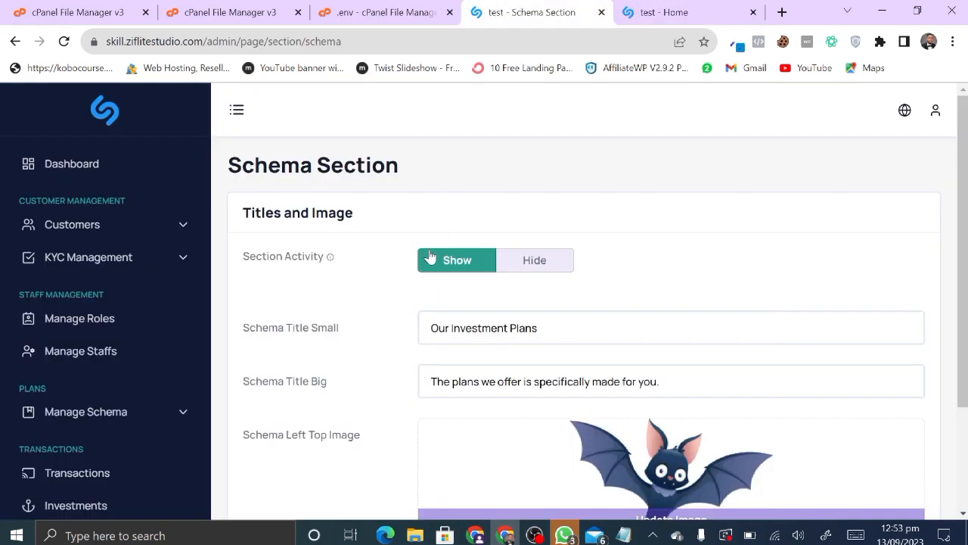
scroll(430, 258, down, 2)
scroll(583, 325, up, 1)
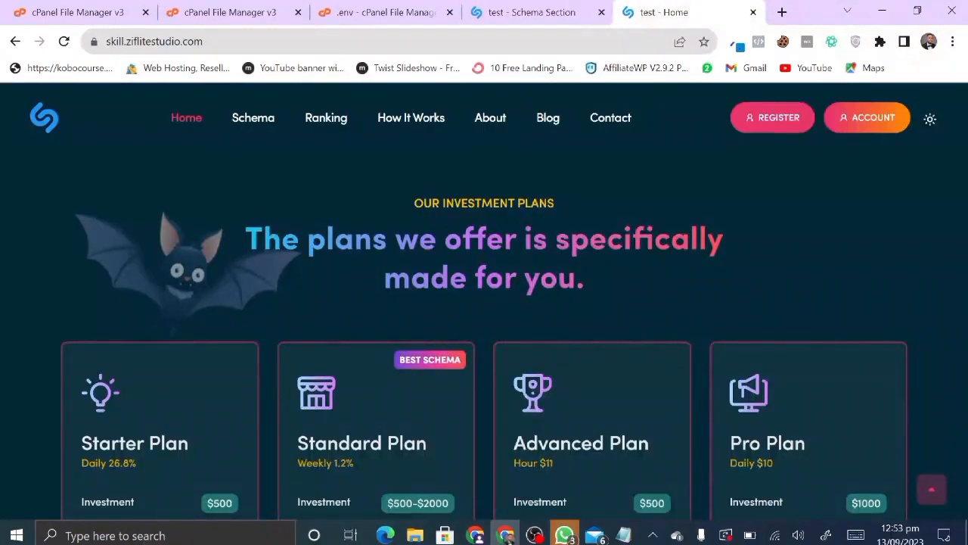
- Recheck the live plan cards against the Schema Section, small title 'Our Investment Plans'
click(530, 12)
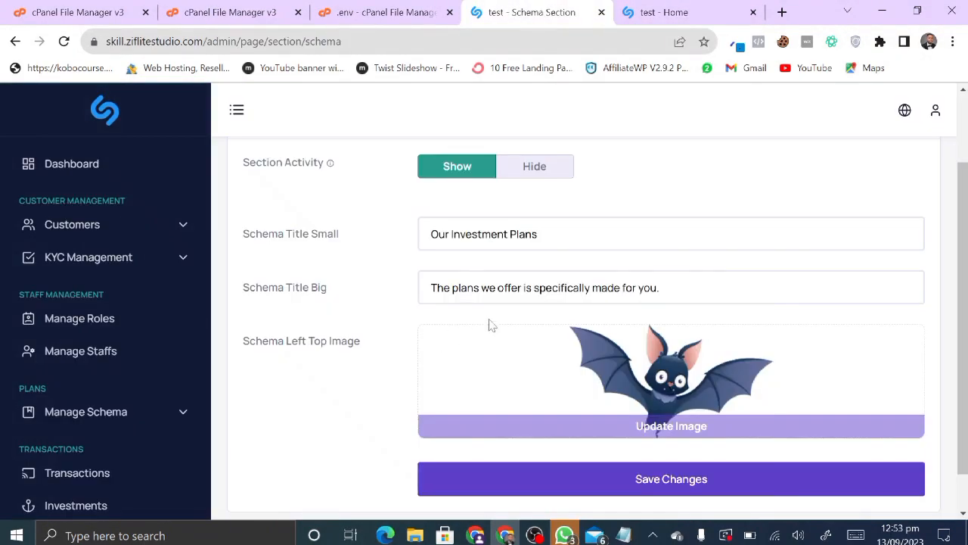
click(664, 12)
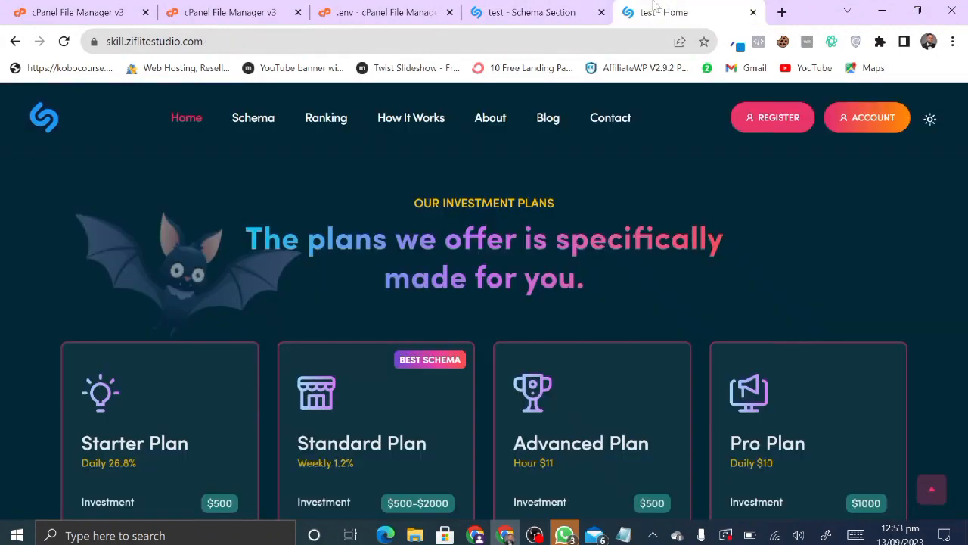
scroll(410, 377, down, 3)
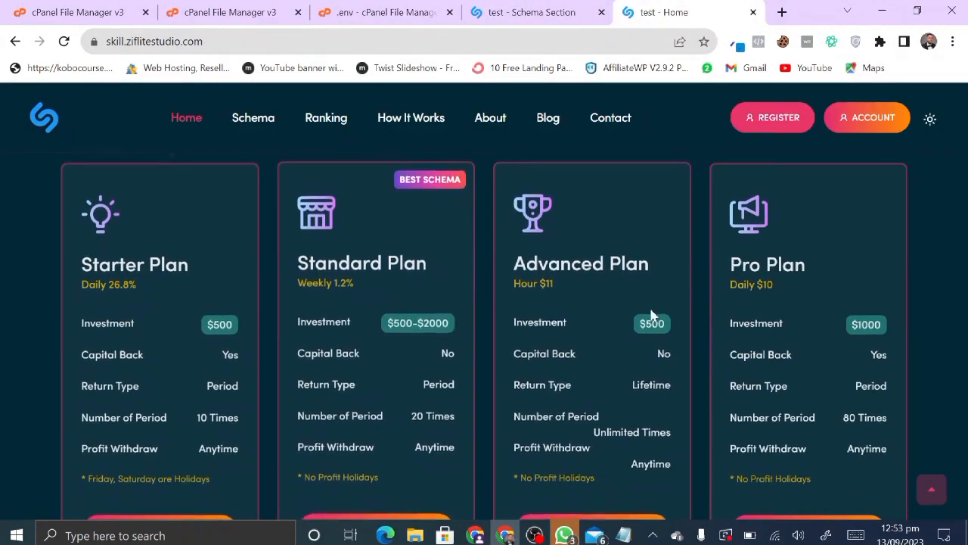
click(493, 8)
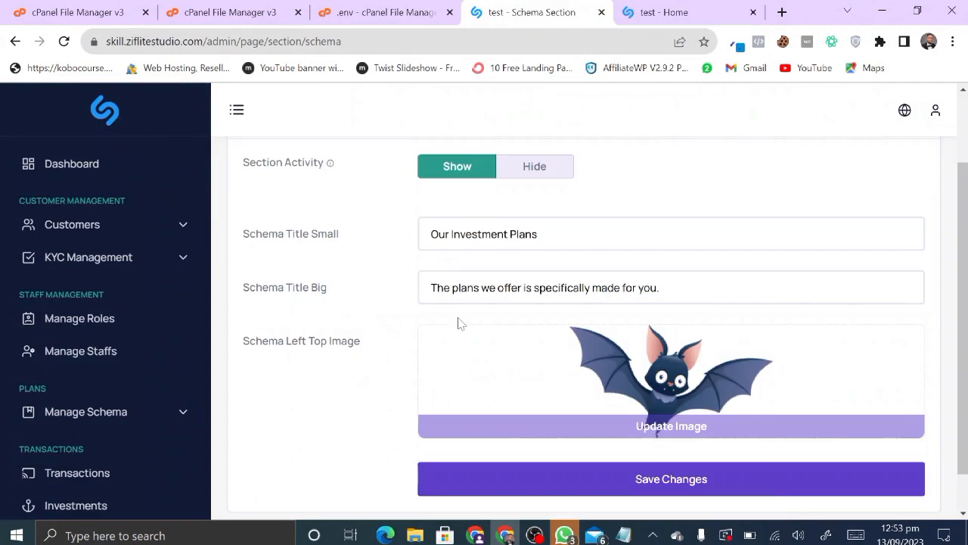
scroll(462, 324, down, 2)
click(661, 8)
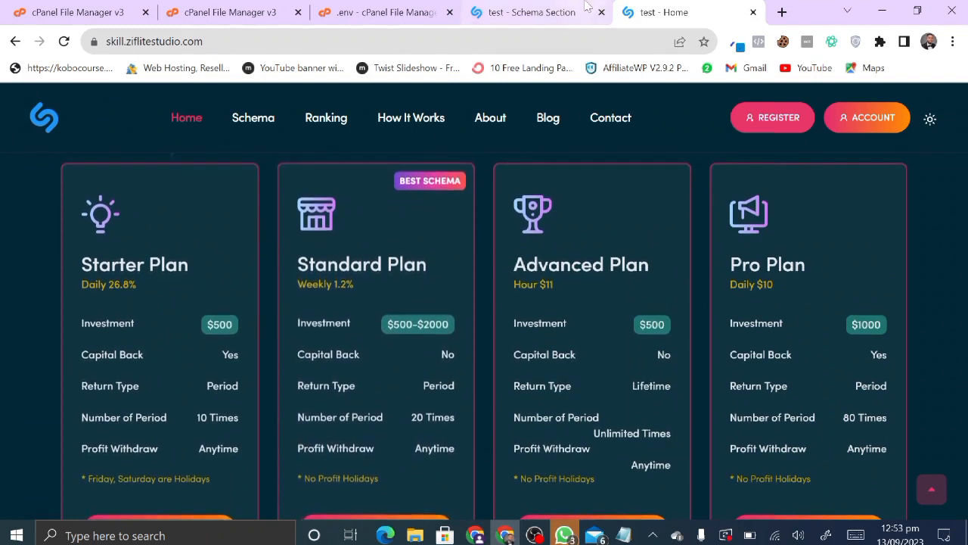
click(495, 6)
scroll(87, 382, down, 8)
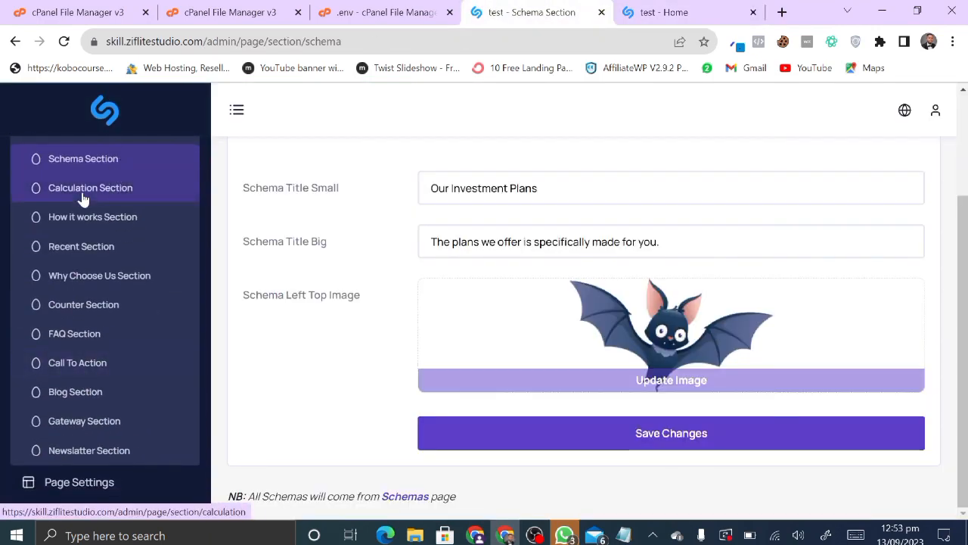
- Open the Calculation Section settings and look at the live home page calculator
click(88, 194)
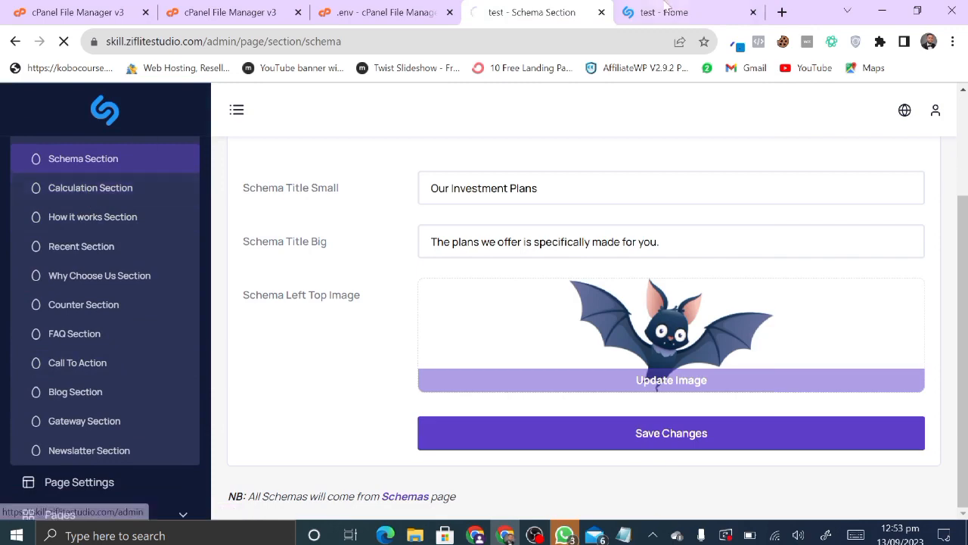
click(664, 10)
scroll(426, 402, down, 10)
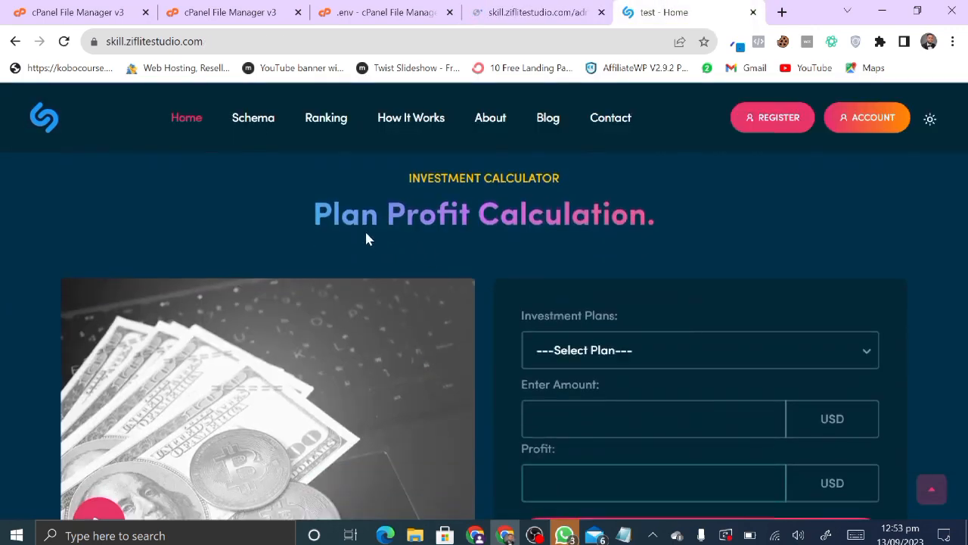
click(535, 9)
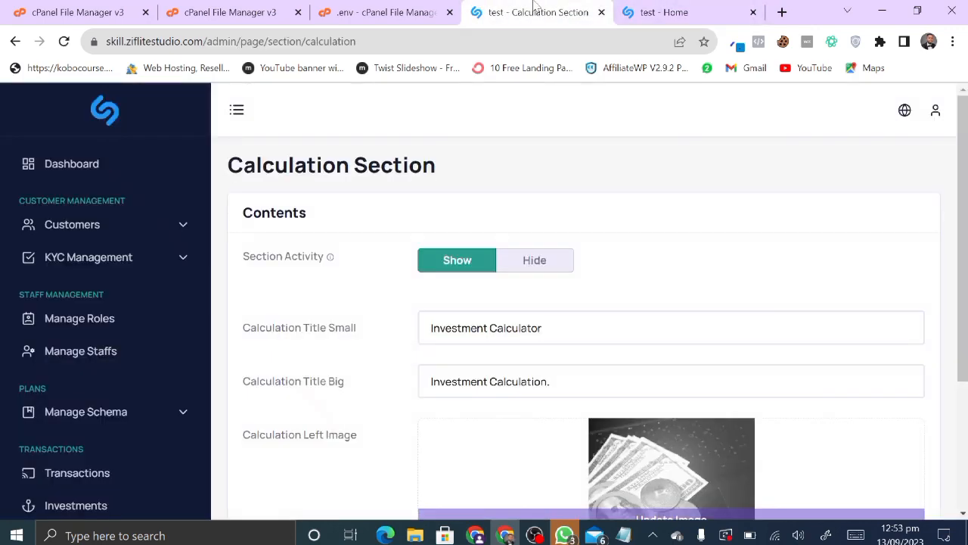
scroll(421, 408, down, 3)
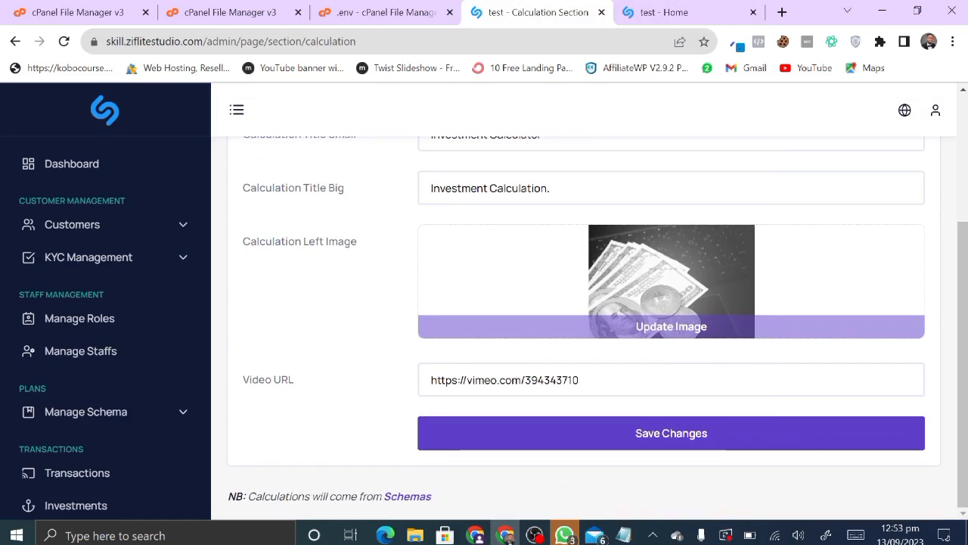
scroll(492, 402, up, 2)
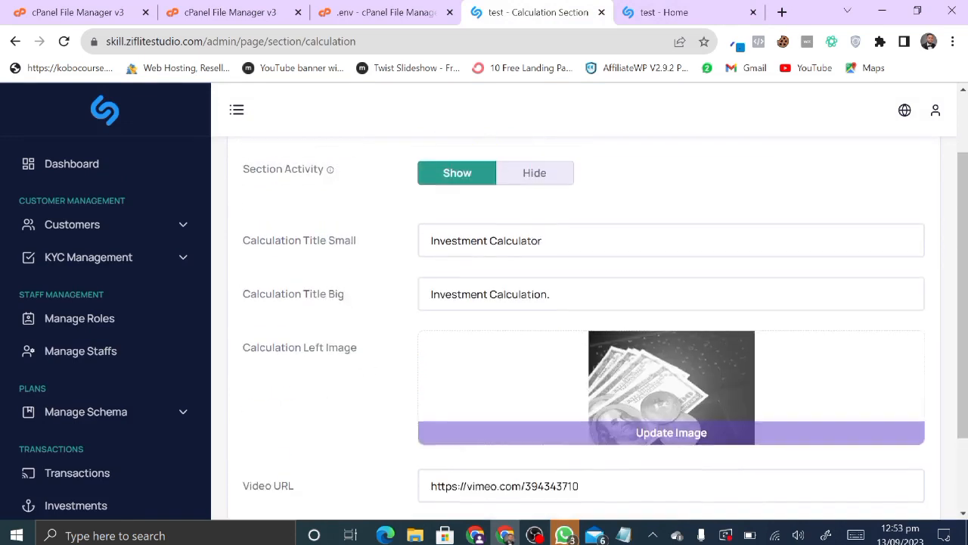
scroll(507, 318, up, 1)
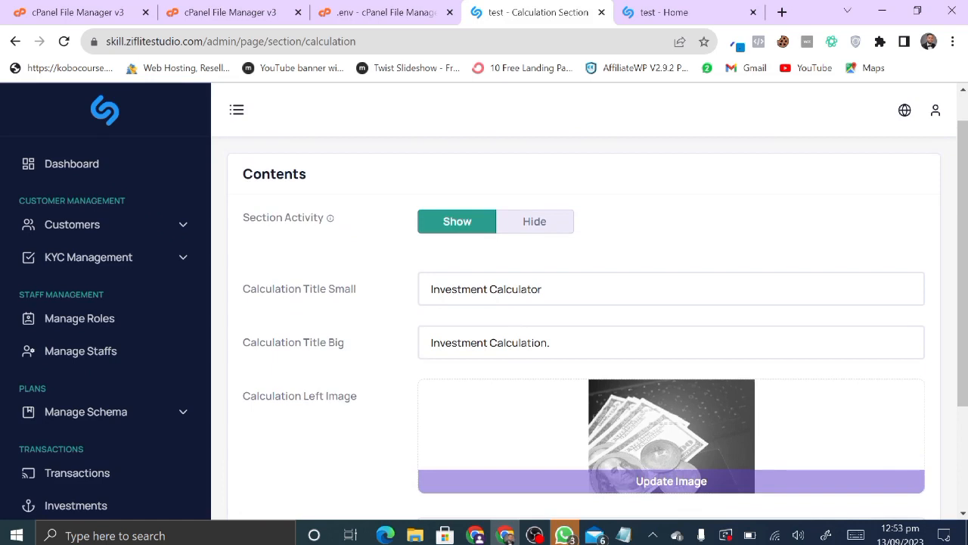
- Set the Calculation Section activity to Hide and save it
click(534, 226)
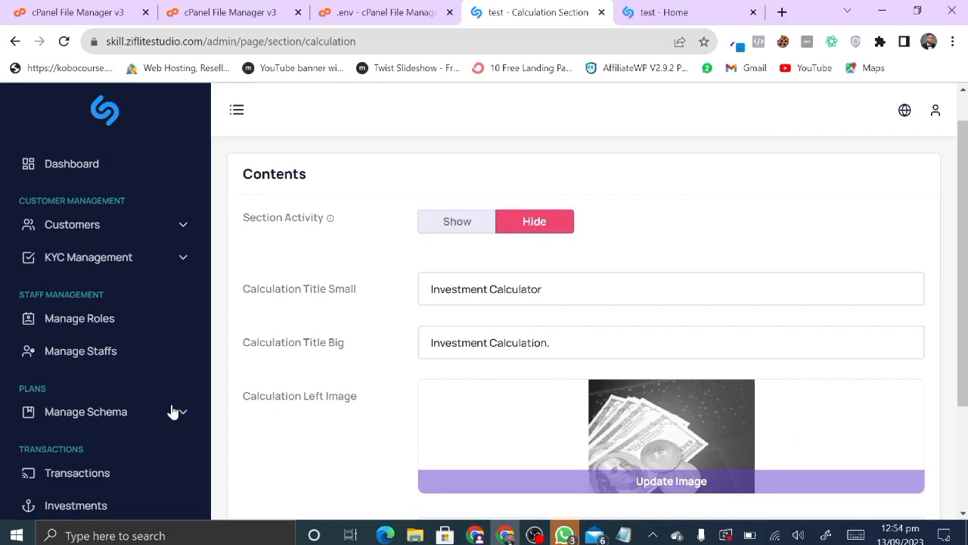
scroll(404, 345, down, 2)
click(614, 449)
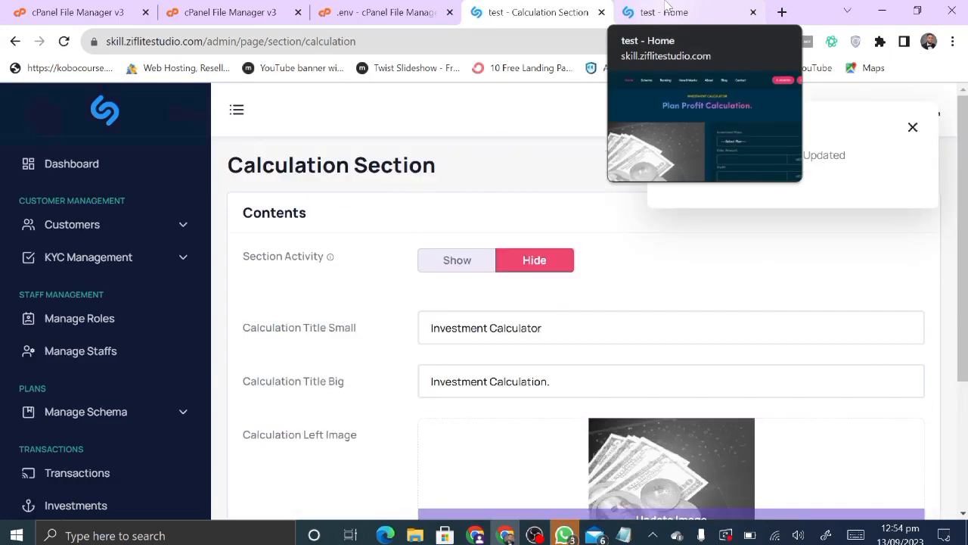
- Reload the live home page to confirm the investment calculator is gone
click(666, 9)
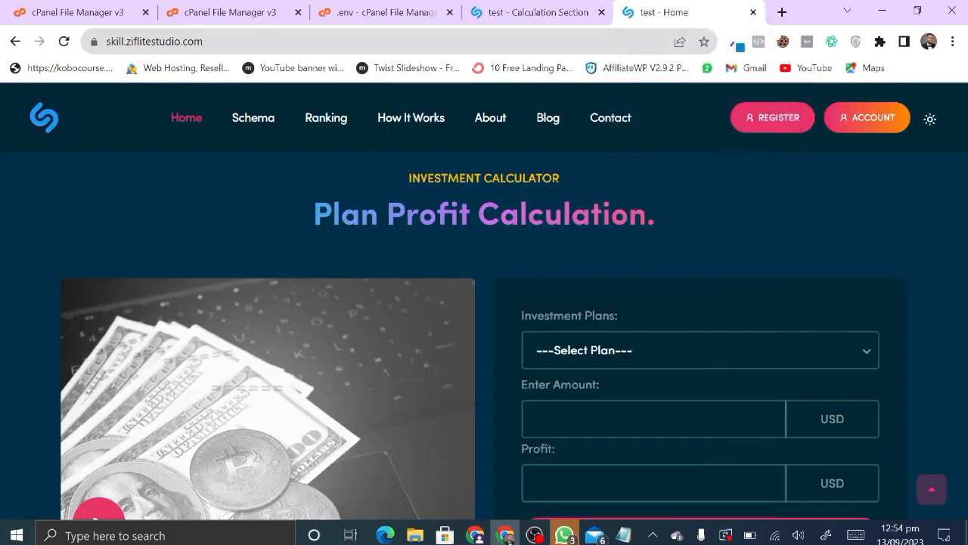
click(65, 42)
scroll(249, 336, down, 8)
scroll(251, 342, down, 5)
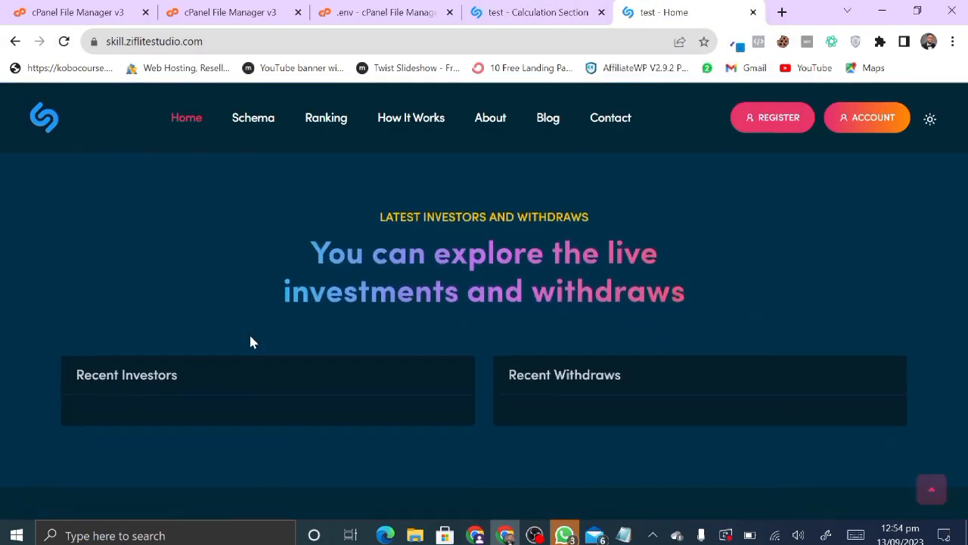
scroll(251, 342, up, 4)
scroll(251, 343, down, 5)
scroll(250, 339, down, 6)
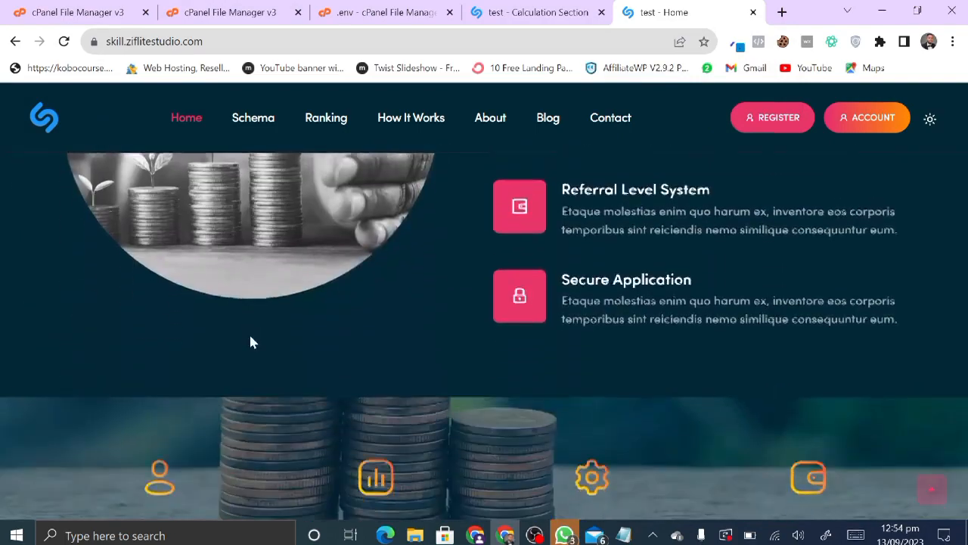
scroll(250, 340, up, 11)
click(537, 12)
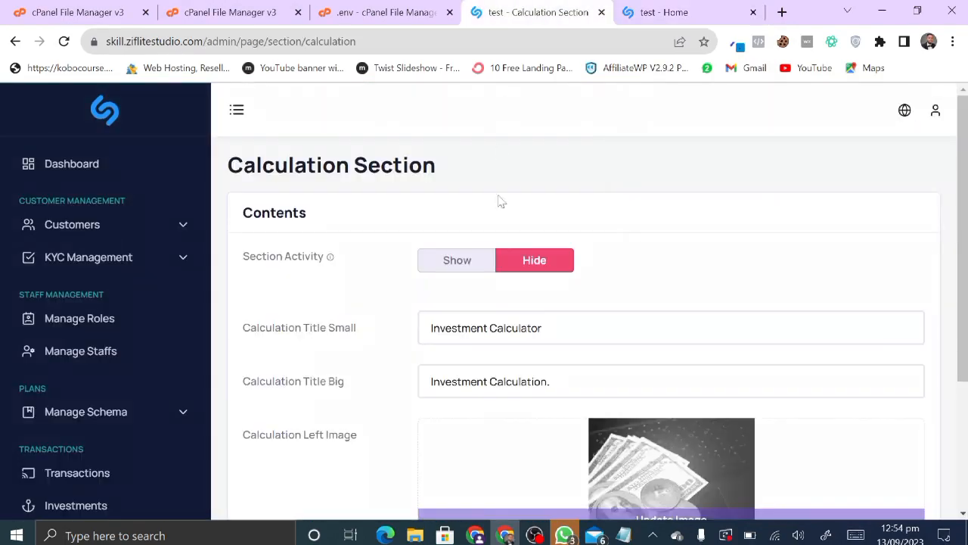
- Switch the Calculation Section activity back to Show and save it
click(451, 257)
scroll(351, 353, down, 3)
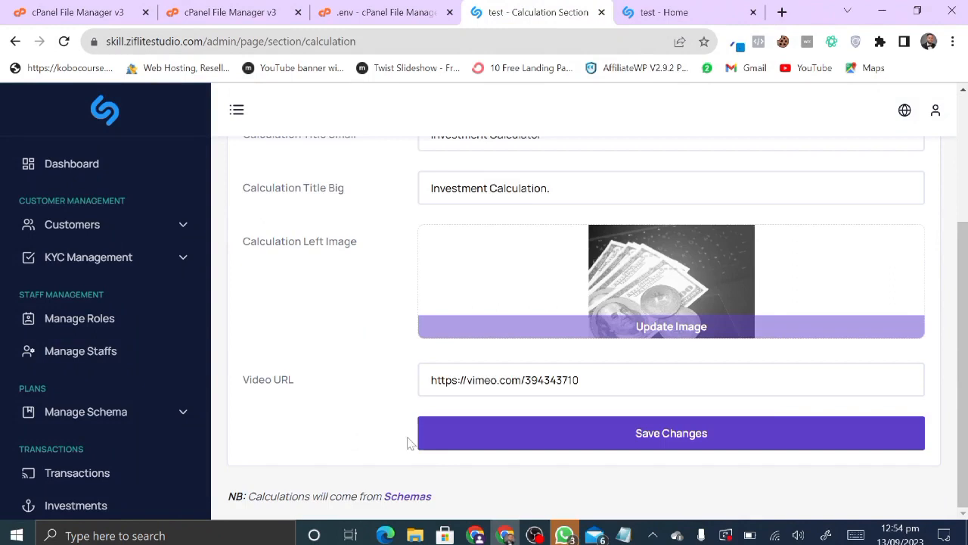
click(468, 432)
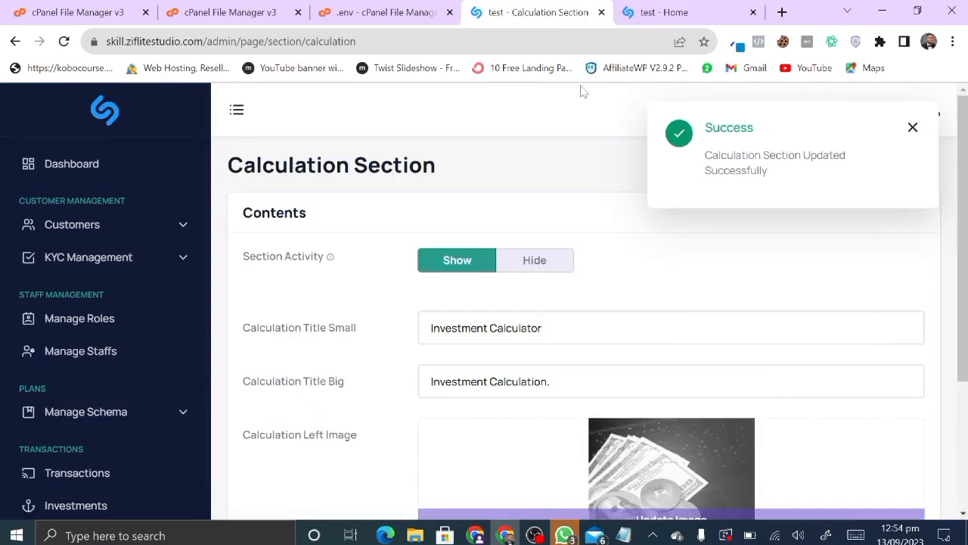
- Reload the live home page to confirm Investment Calculation appears again
click(656, 12)
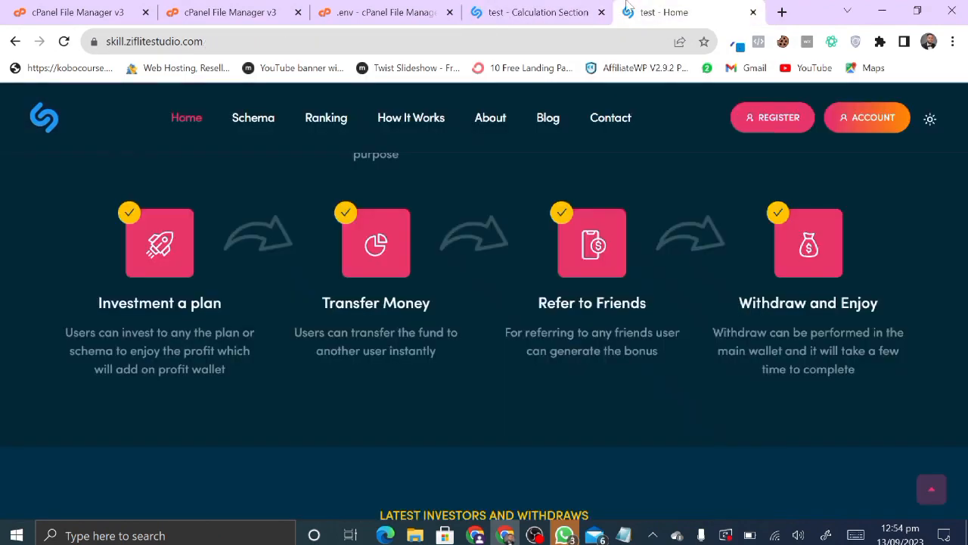
click(63, 42)
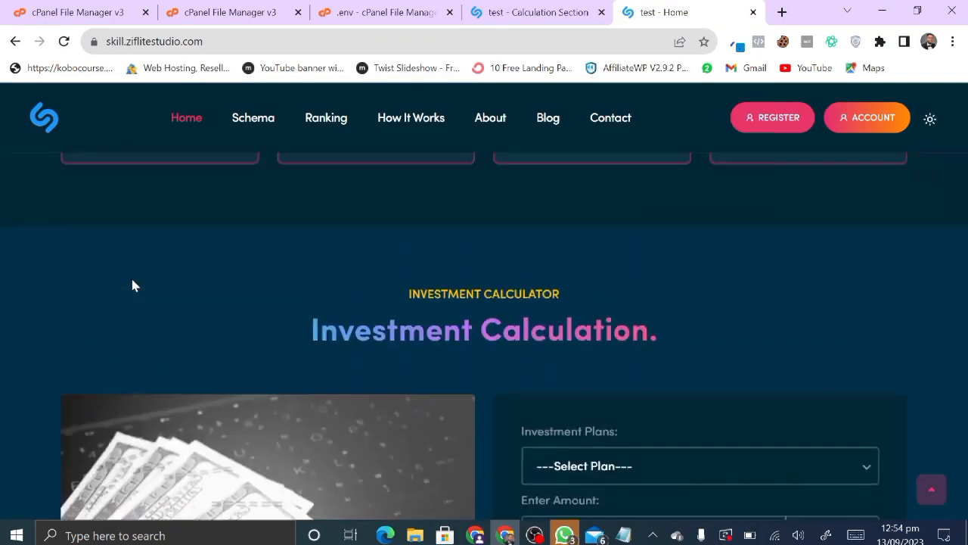
click(529, 12)
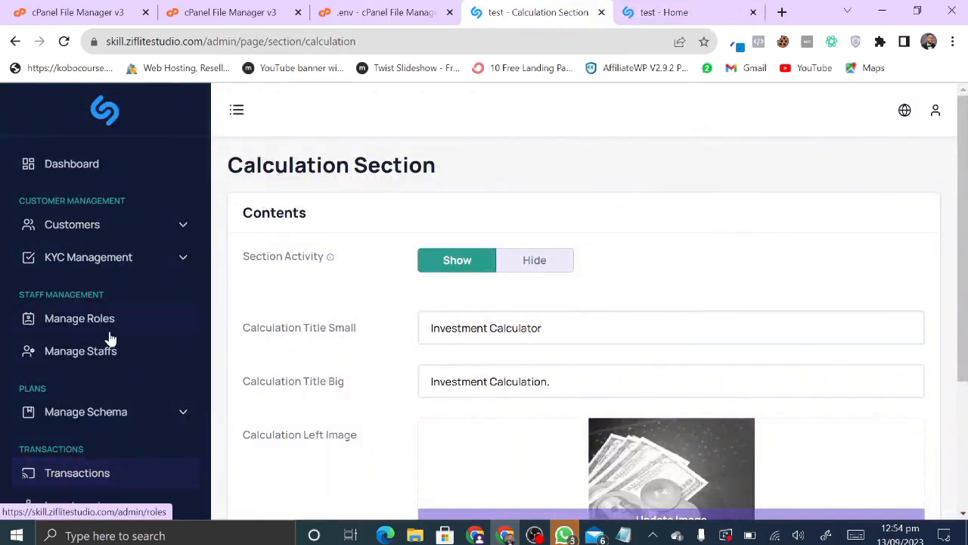
scroll(112, 365, down, 5)
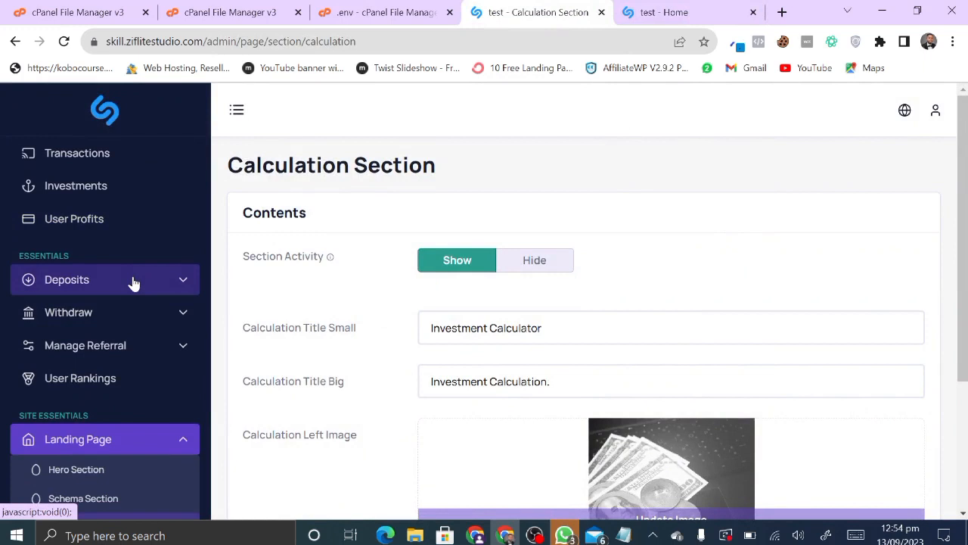
- Expand the Deposits menu to list gateways, pending manual deposits and deposit history
click(133, 283)
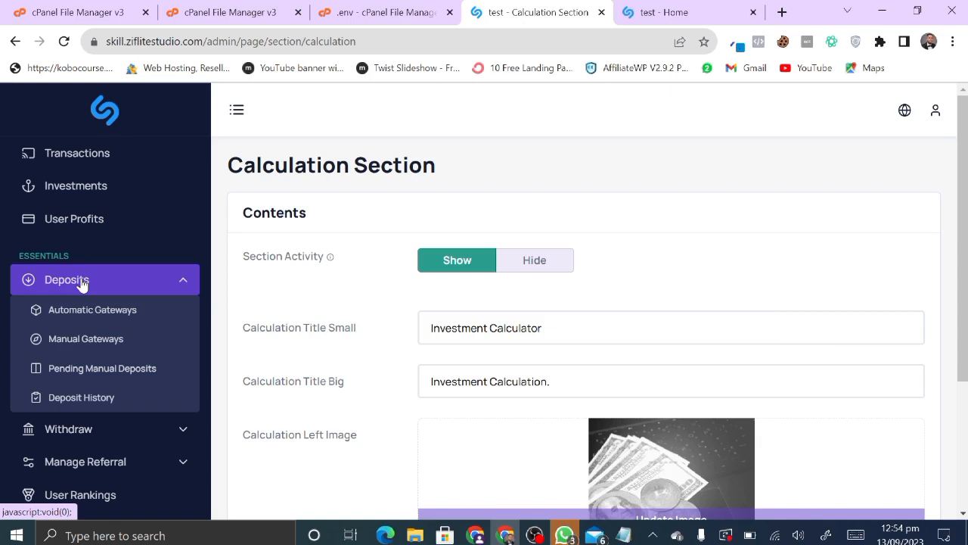
- Open Deposits > Manual Gateways and review the activated Mobile Money and Bank Transfer methods
click(81, 348)
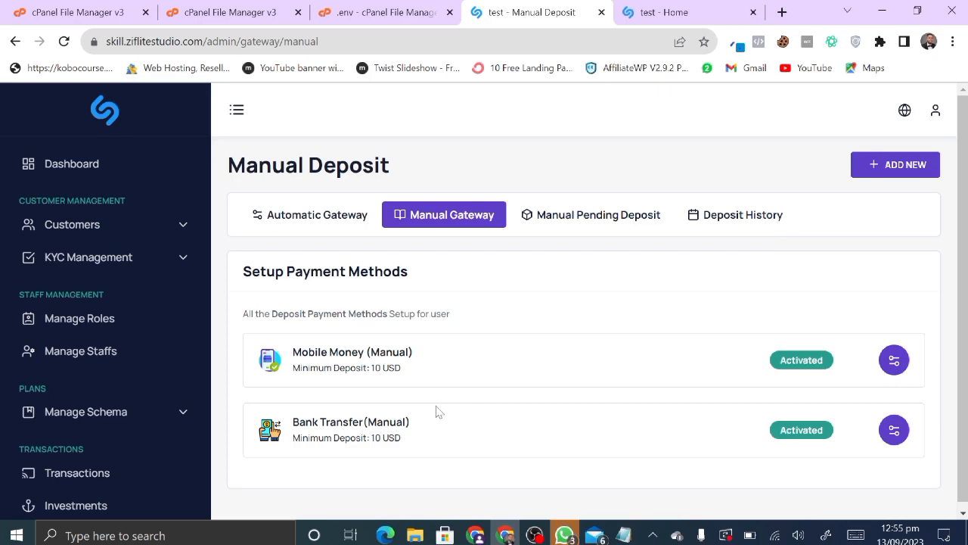
scroll(463, 392, down, 1)
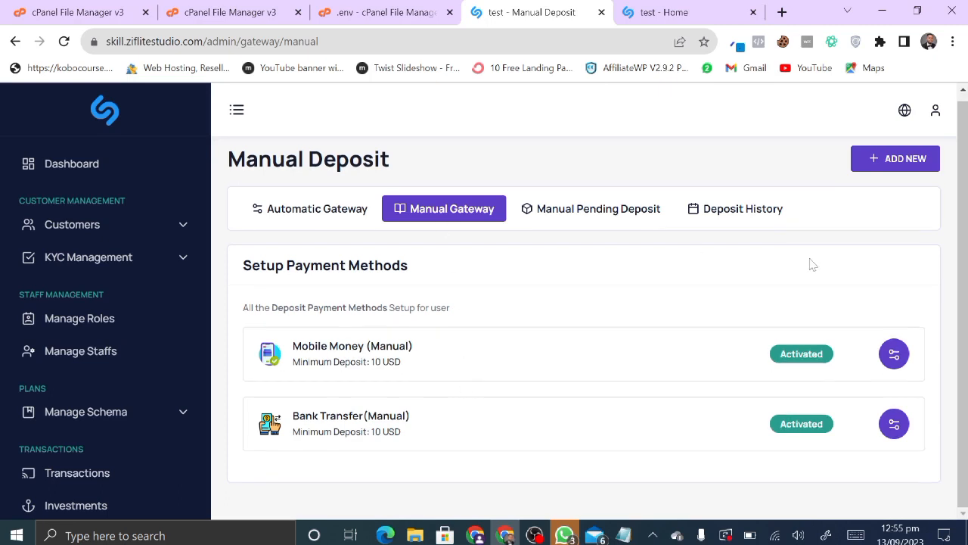
scroll(95, 327, down, 5)
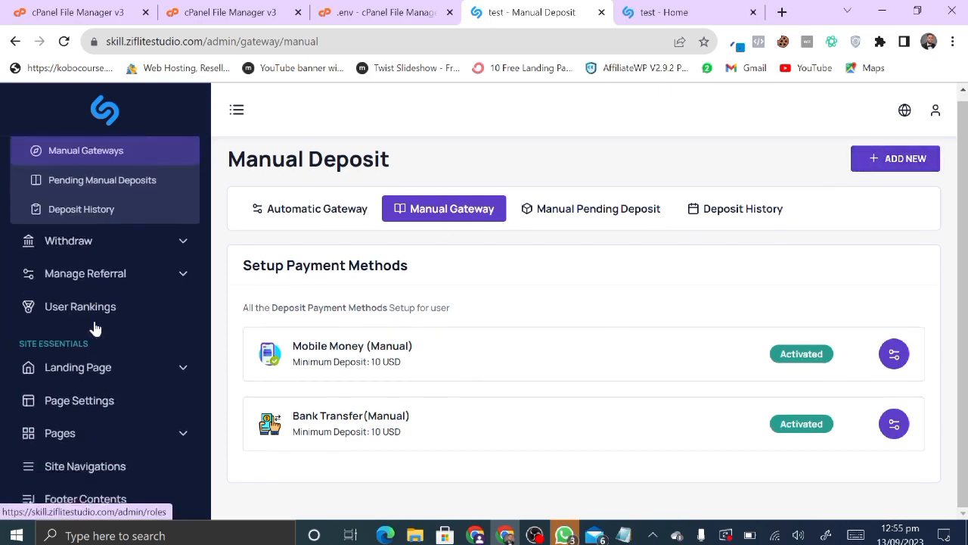
scroll(95, 327, down, 5)
scroll(95, 325, up, 10)
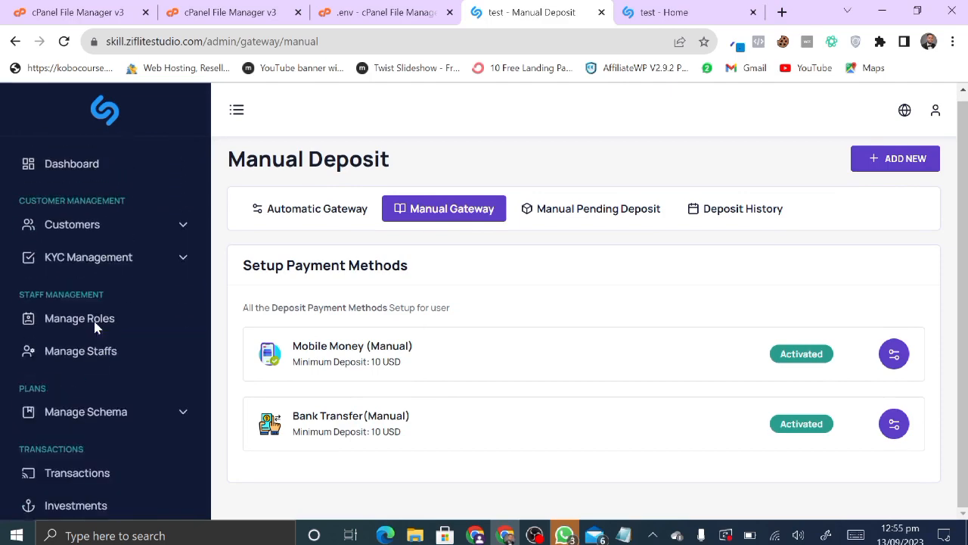